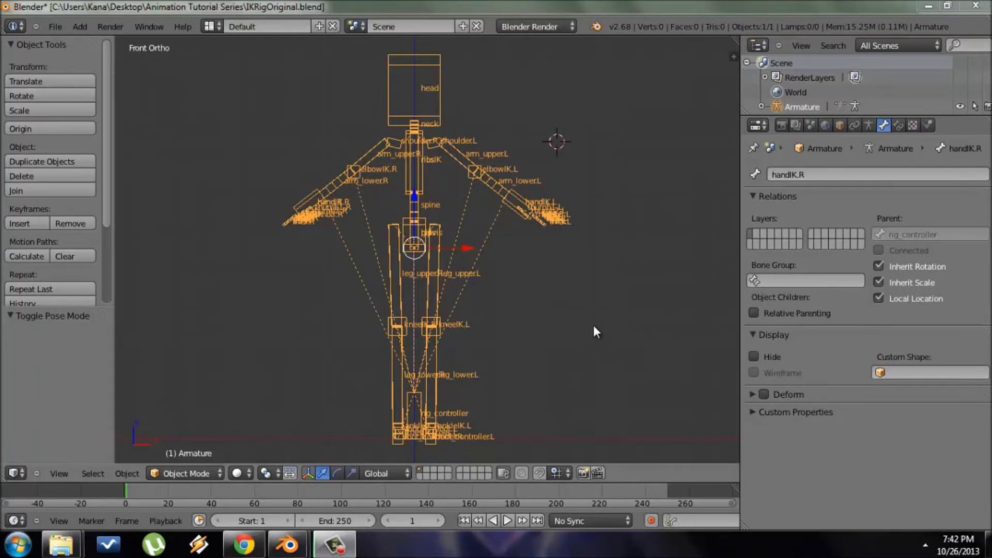
scroll(556, 295, "down", 3)
key("g")
right_click(568, 301)
scroll(508, 273, "up", 2)
key("g")
right_click(366, 222)
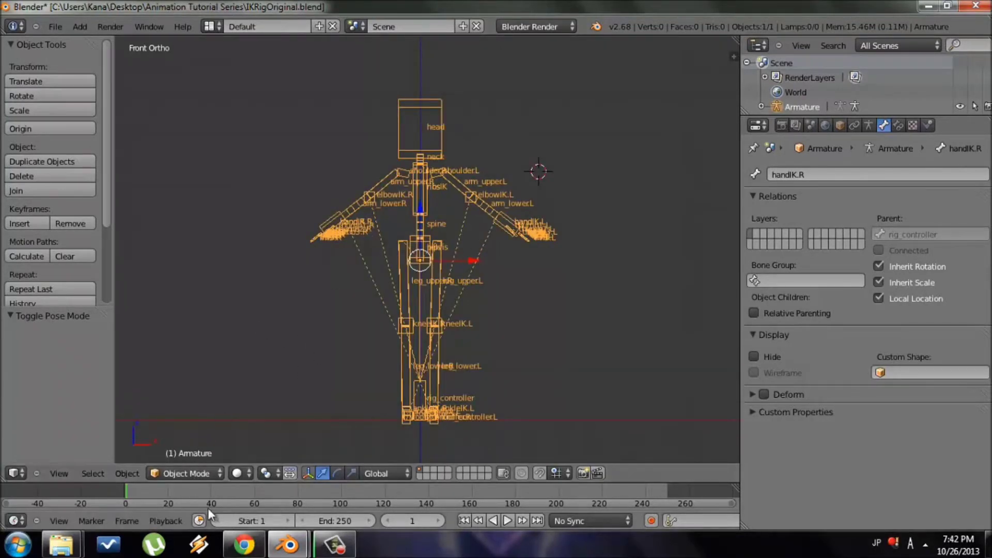
- Switch to the Neptune.blend window and examine the character model from the front
mouse_move(288, 544)
left_click(358, 445)
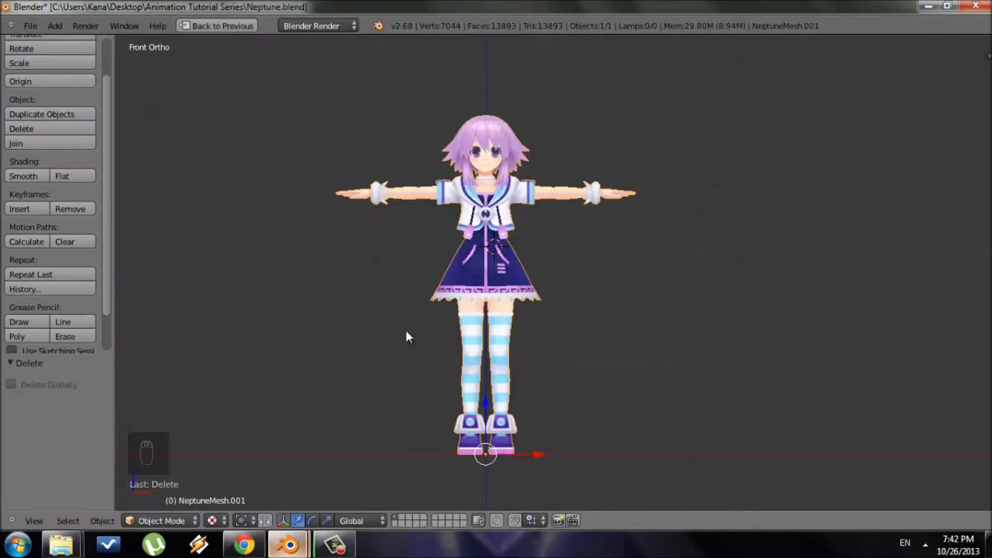
scroll(584, 247, "up", 2)
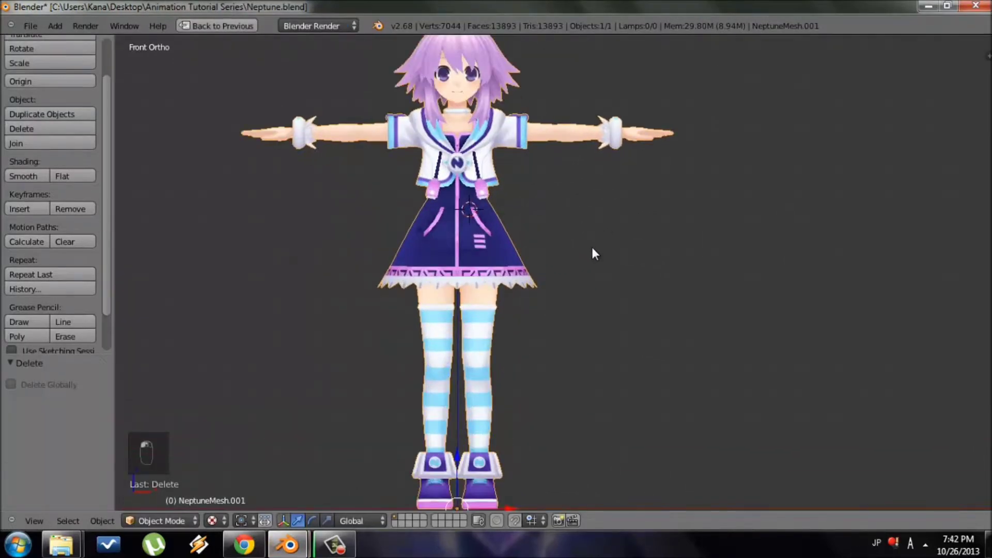
middle_click_drag(591, 247, 596, 266, "shift")
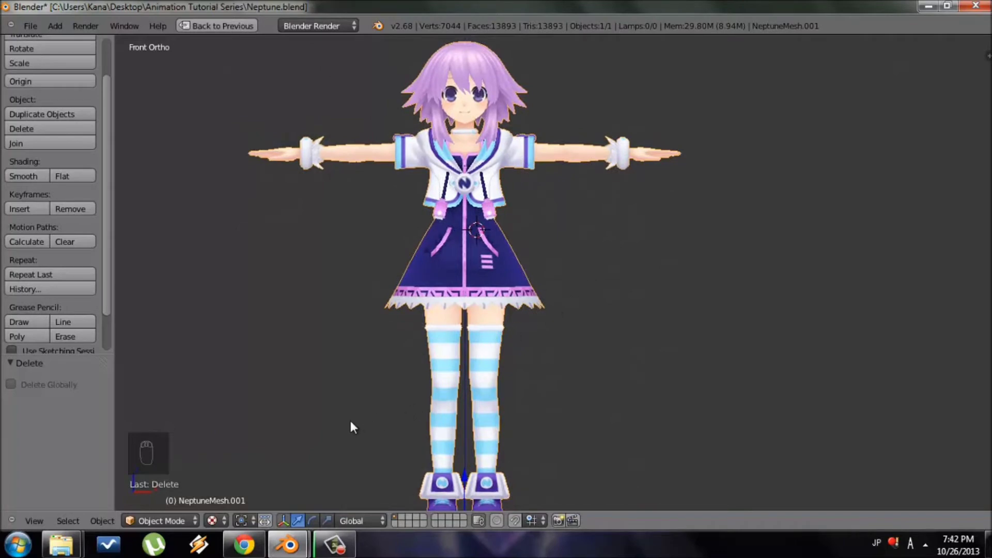
- Switch to the IKRigOriginal.blend window, put the armature in Pose Mode and try moving the handIK.R bone
mouse_move(287, 544)
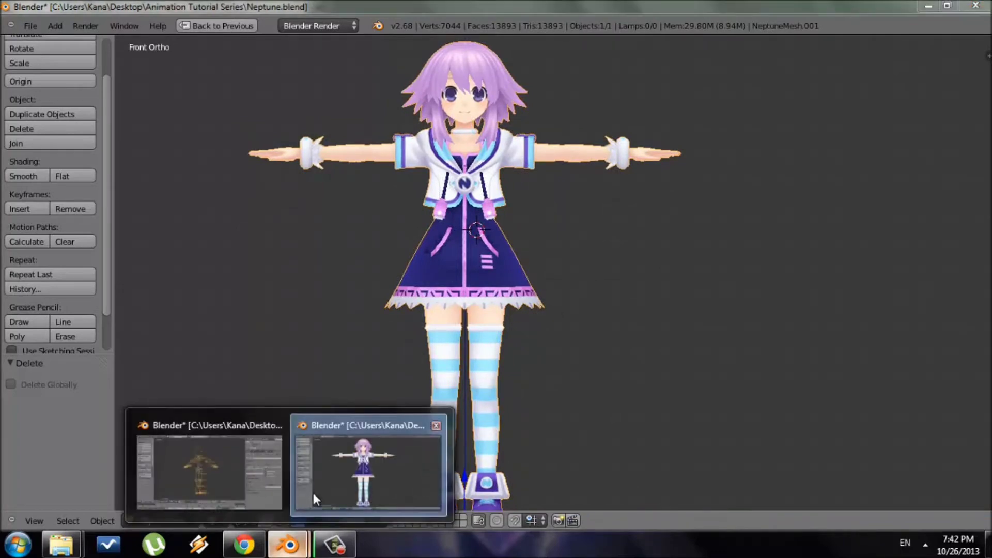
left_click(234, 462)
scroll(546, 281, "up", 2)
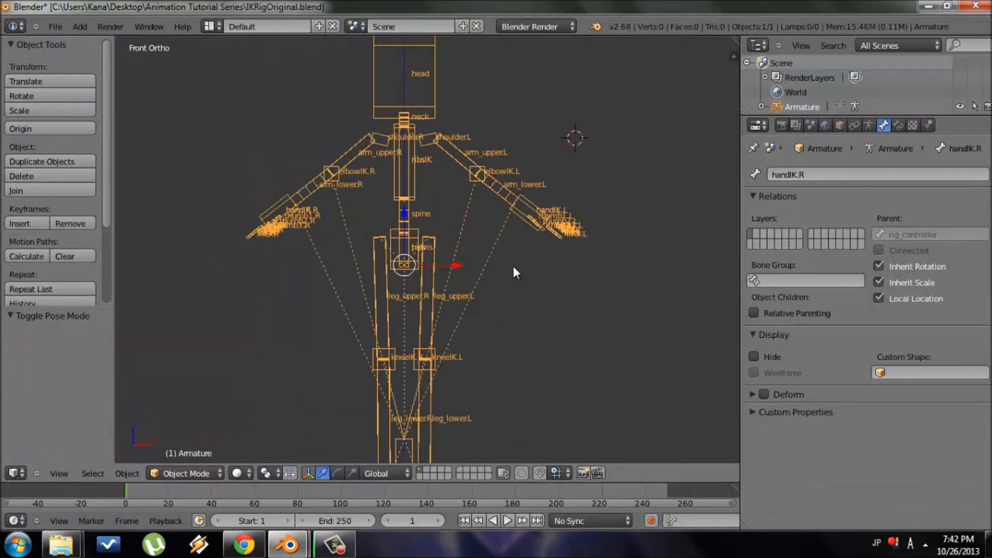
left_click(206, 470)
left_click(196, 439)
scroll(536, 242, "up", 2)
key("g")
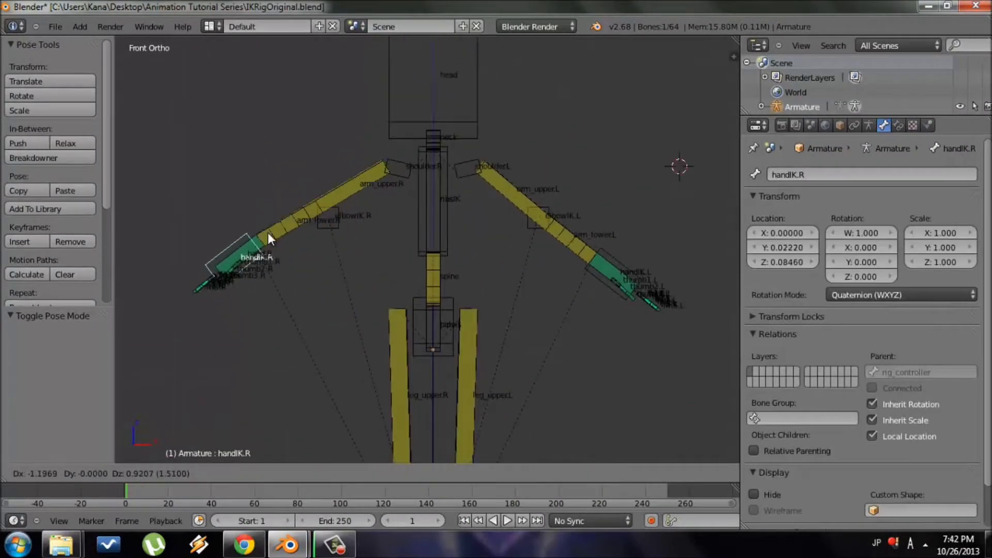
right_click(278, 186)
scroll(265, 315, "down", 3)
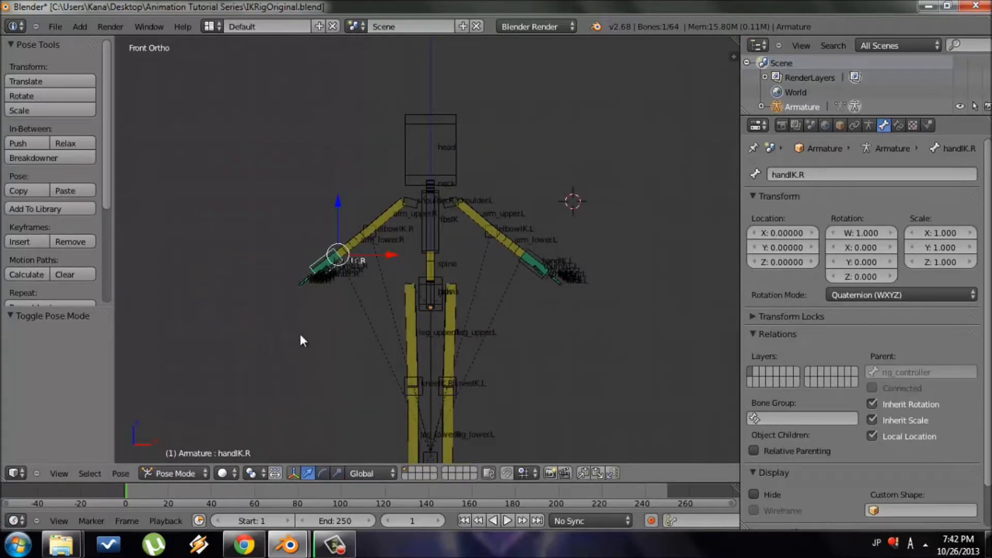
- Switch to Chrome and look over the YouTube page of Blender 2.6 Tutorial 30 - IK Rigging Pt. 1 / 3
left_click(244, 545)
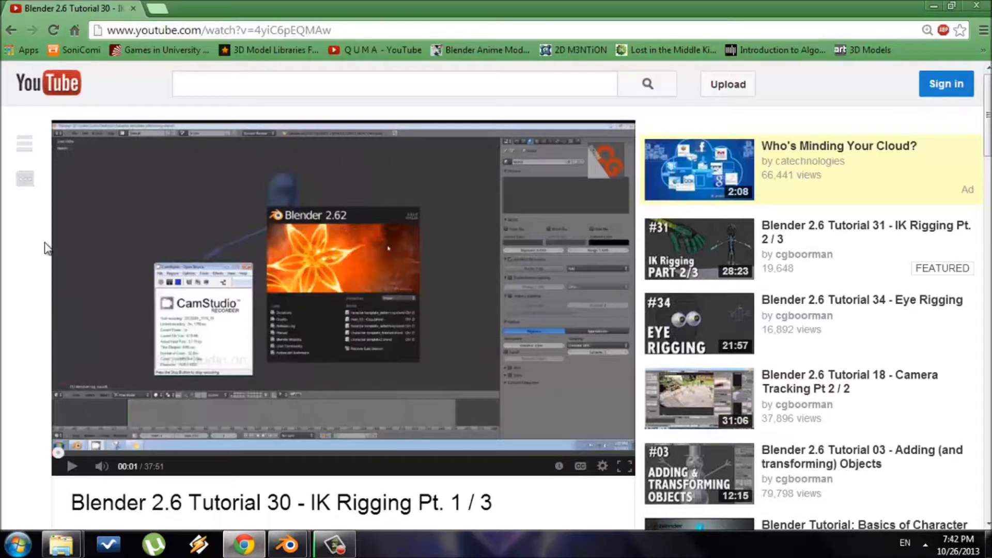
scroll(21, 258, "down", 5)
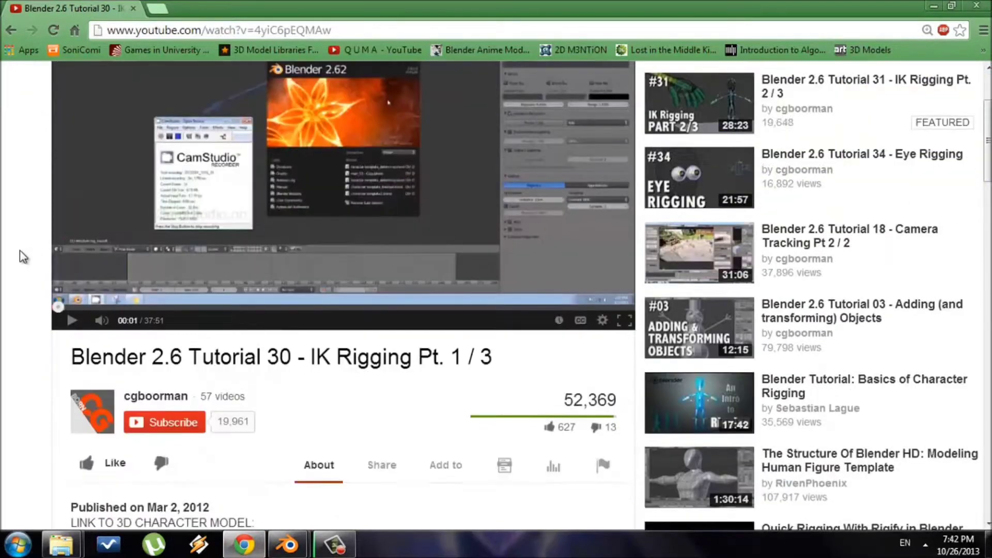
scroll(21, 243, "up", 4)
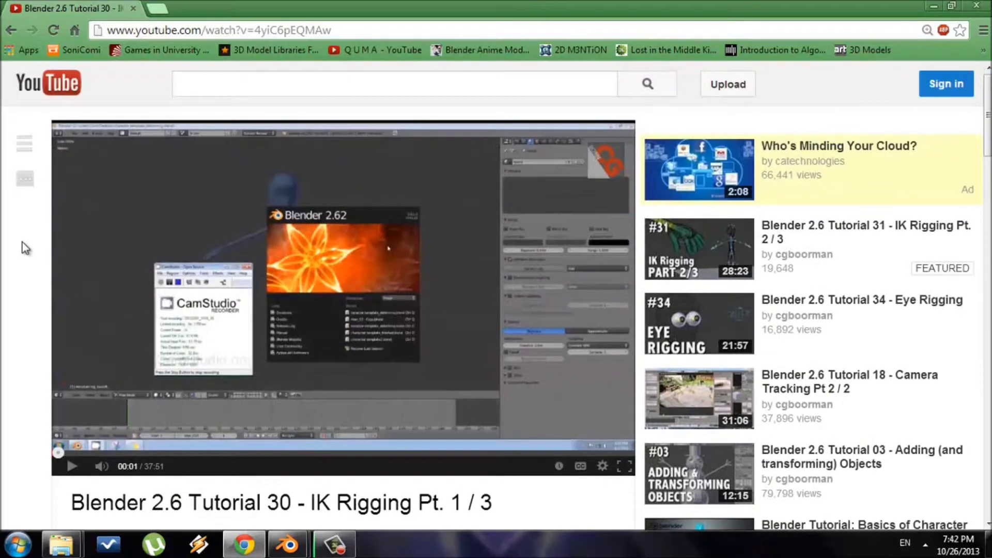
scroll(22, 245, "down", 2)
left_click(151, 397)
scroll(58, 352, "up", 3)
- Switch back to Blender's Neptune.blend window and inspect the character model from the side and front
mouse_move(299, 545)
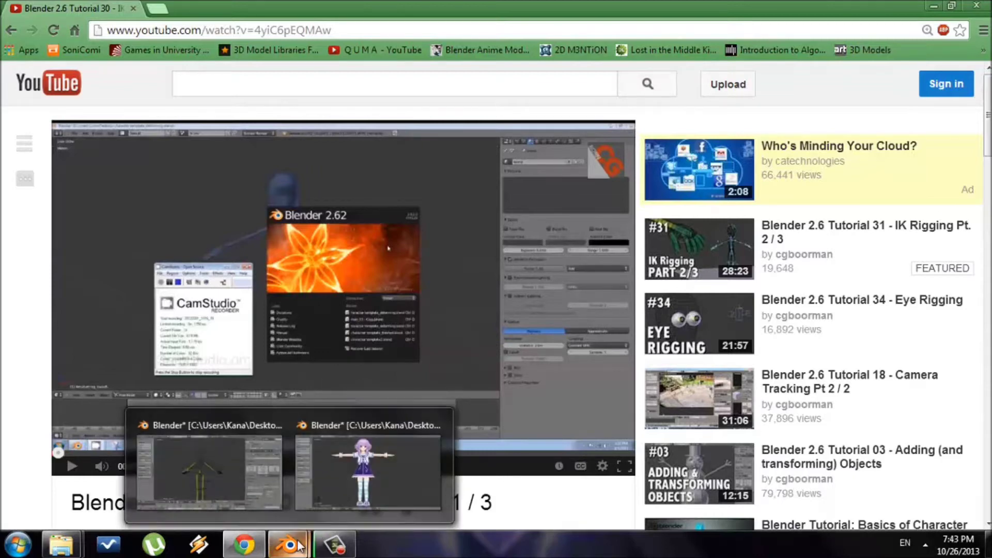
left_click(276, 504)
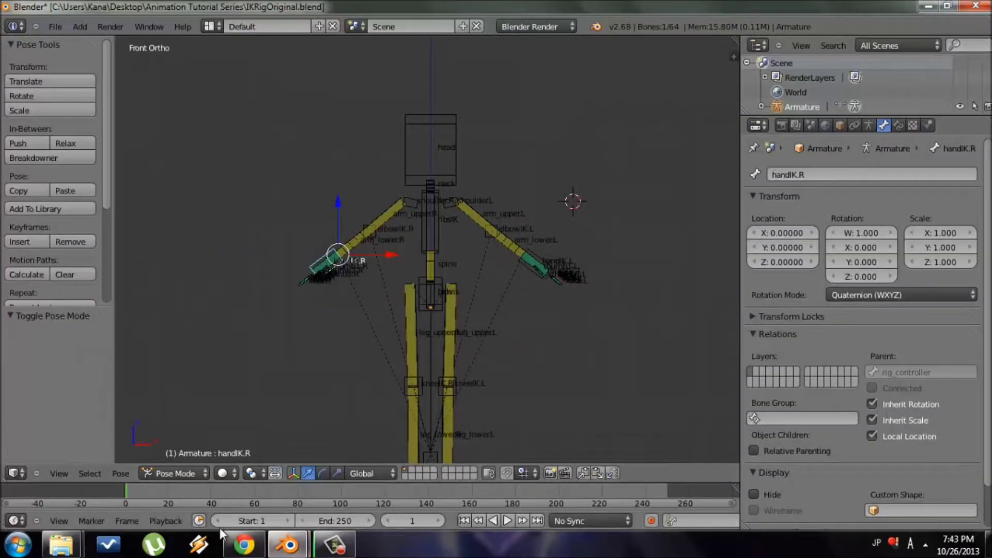
mouse_move(293, 548)
left_click(371, 491)
scroll(537, 295, "down", 3)
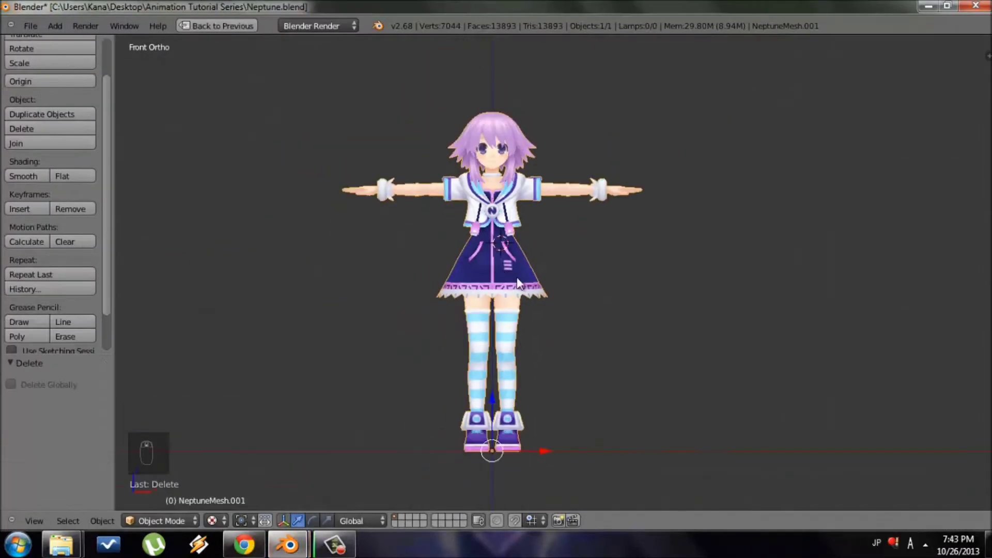
scroll(558, 307, "up", 2)
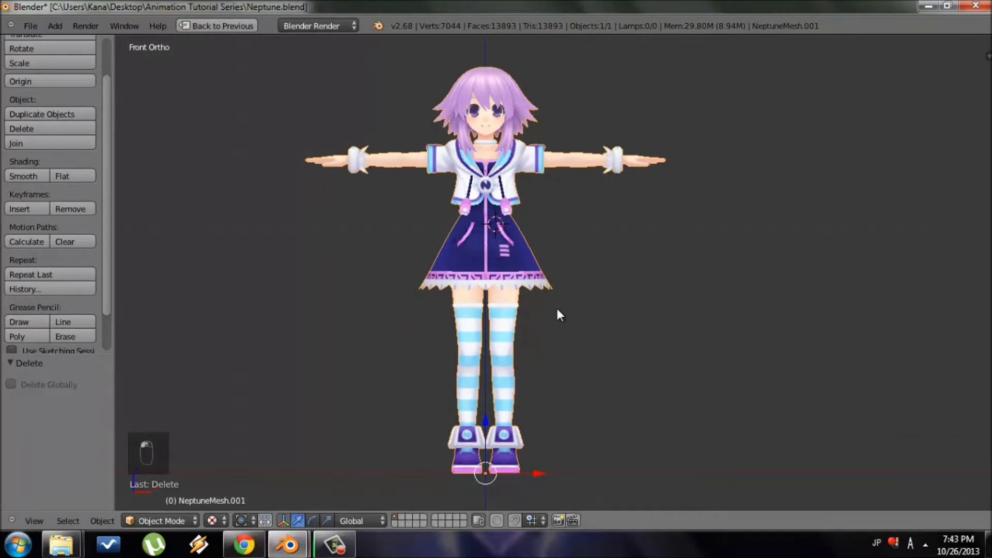
key("KP_3")
key("KP_1")
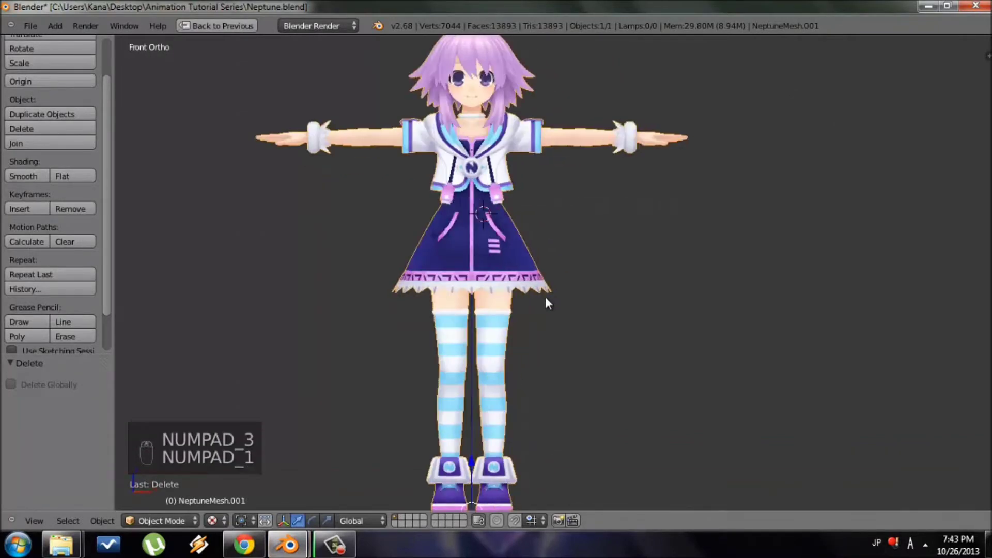
scroll(547, 289, "down", 3)
scroll(559, 264, "up", 2)
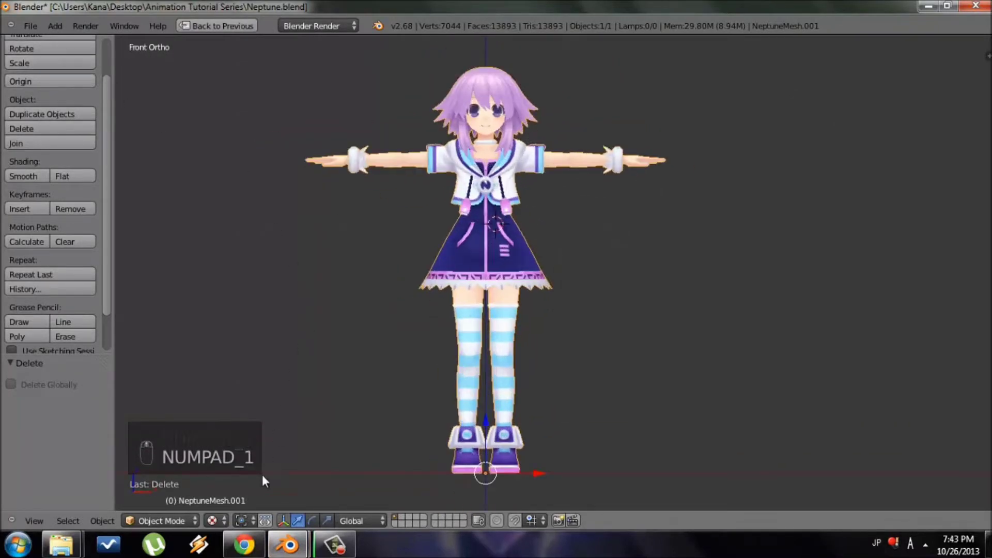
- Revisit the rig file and the IK rigging tutorial page in Chrome, ending back at the Neptune.blend window
mouse_move(279, 545)
left_click(262, 489)
left_click(243, 545)
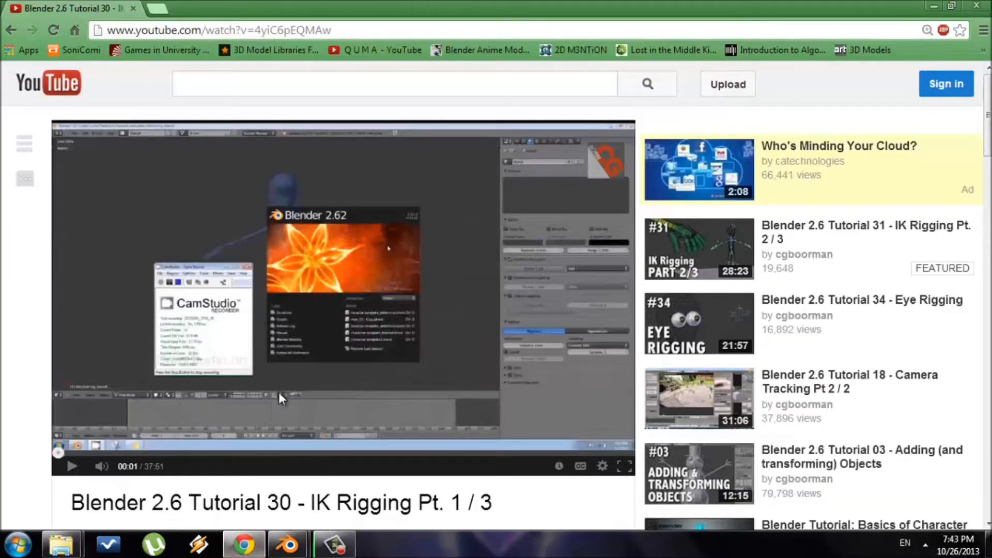
mouse_move(286, 545)
left_click(369, 468)
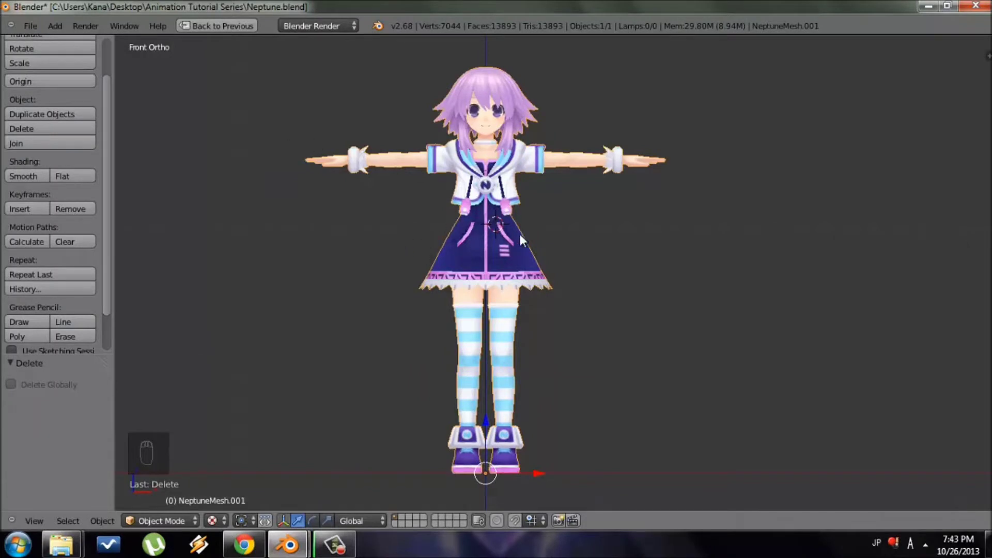
- Switch to the IKRigOriginal.blend window and return the armature from Pose Mode to Object Mode
mouse_move(287, 545)
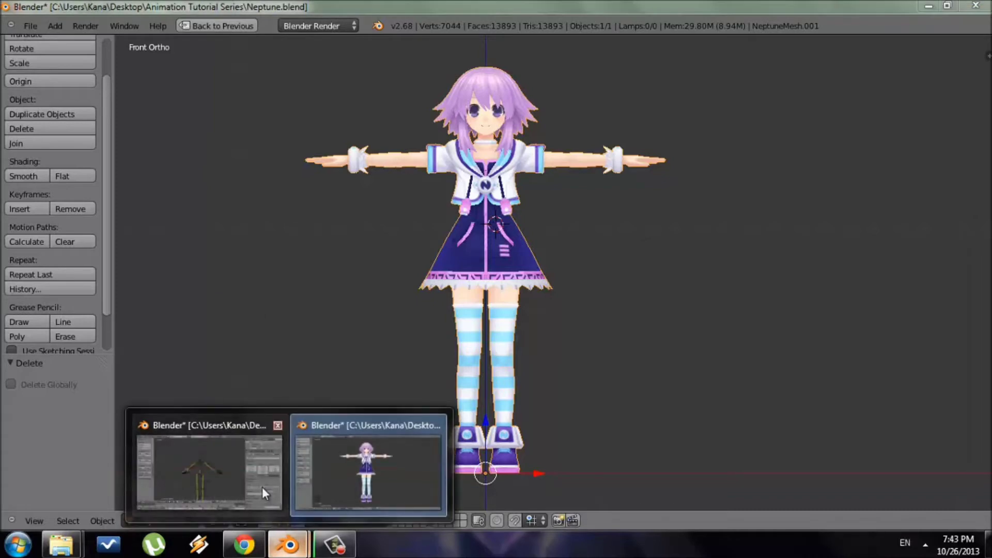
left_click(261, 486)
left_click(187, 466)
left_click(187, 454)
scroll(447, 300, "down", 4)
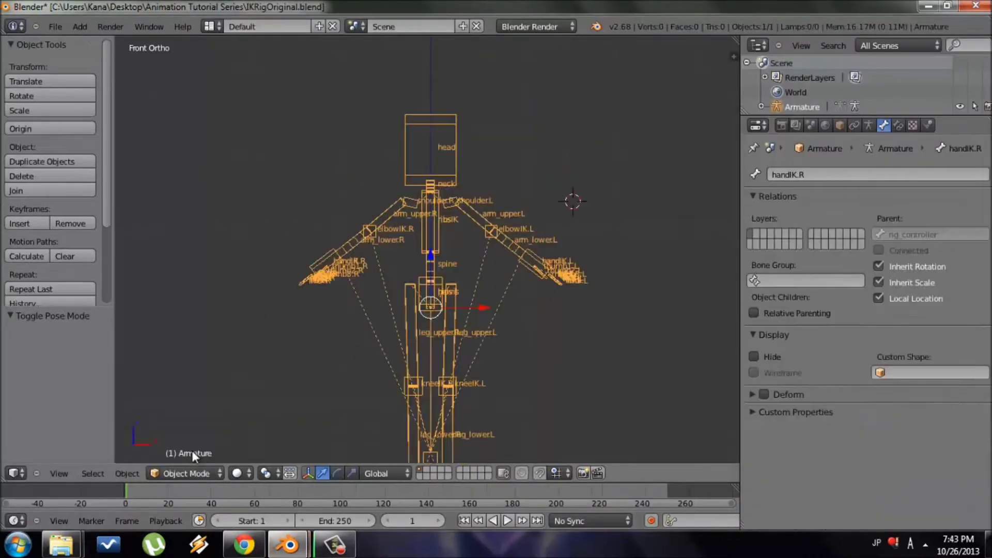
key("g")
key("Escape")
scroll(540, 316, "up", 3)
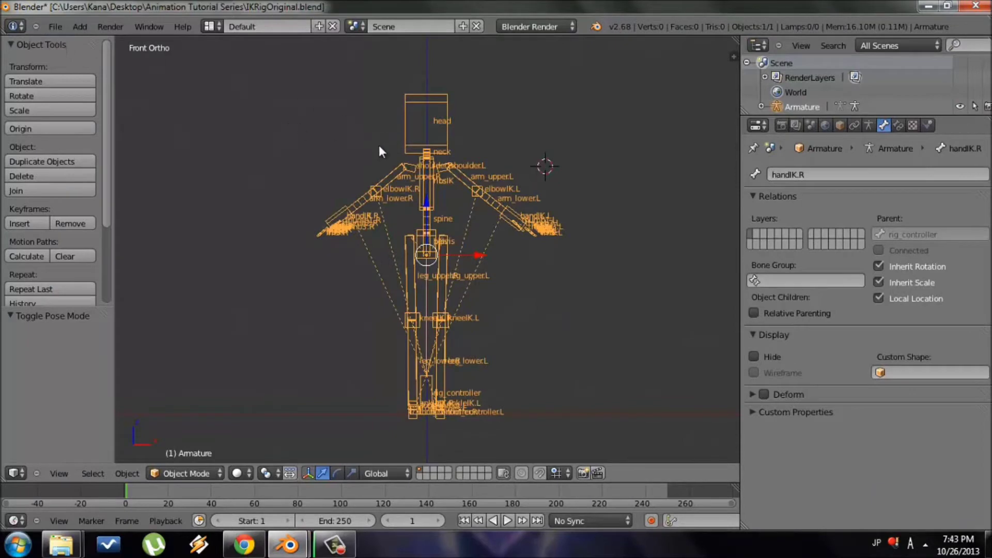
key("g")
key("Escape")
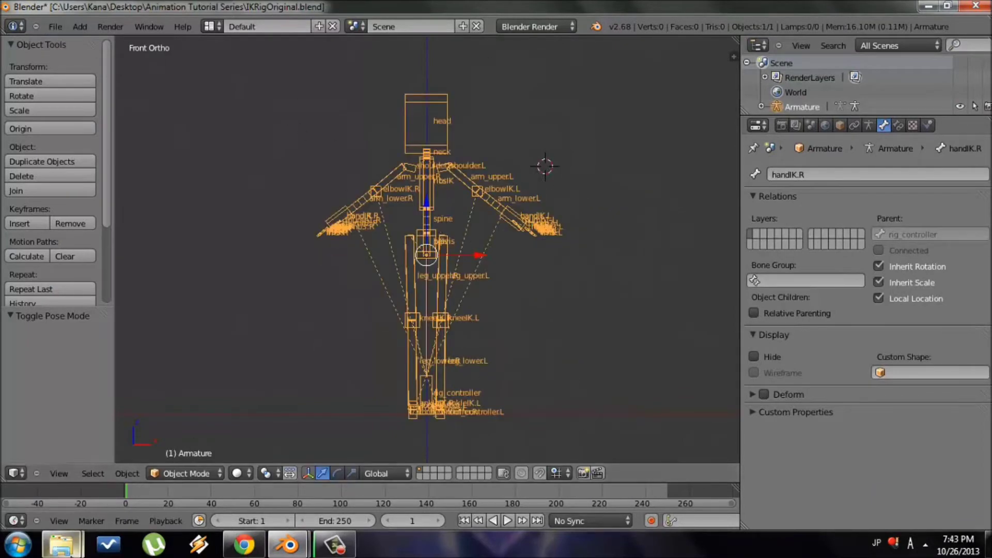
- Switch to the Animation Tutorial Series folder in File Explorer and point out IKRigOriginal.blend and Neptune.blend
mouse_move(64, 545)
left_click(214, 472)
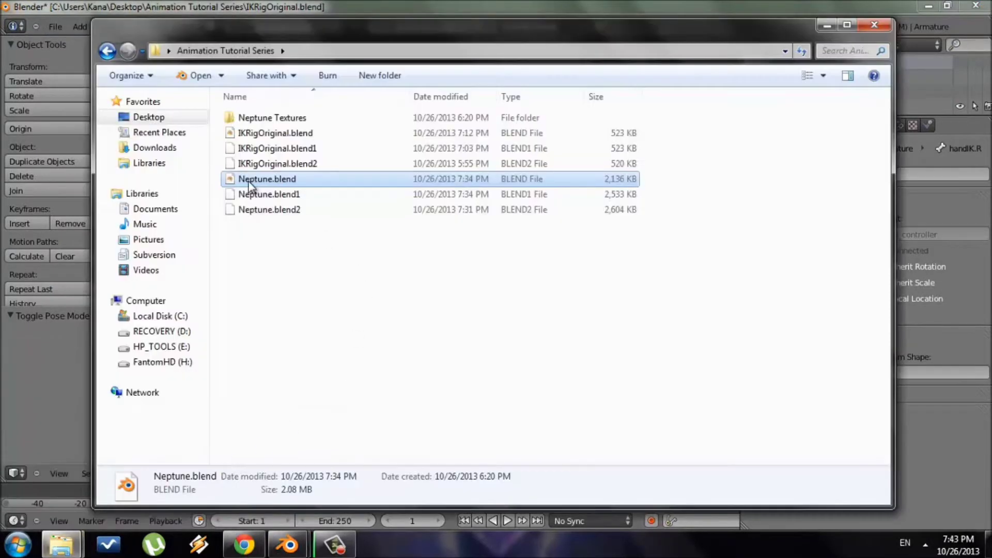
left_click(272, 132)
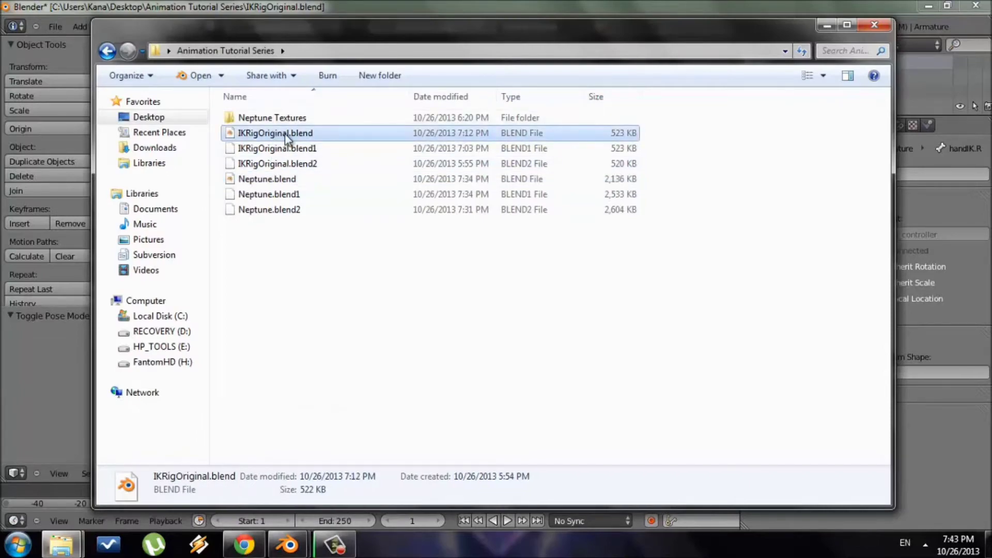
mouse_move(344, 29)
left_mouse_down()
mouse_move(359, 171)
mouse_move(353, 239)
mouse_move(399, 370)
mouse_move(337, 47)
left_mouse_up()
left_click(255, 202)
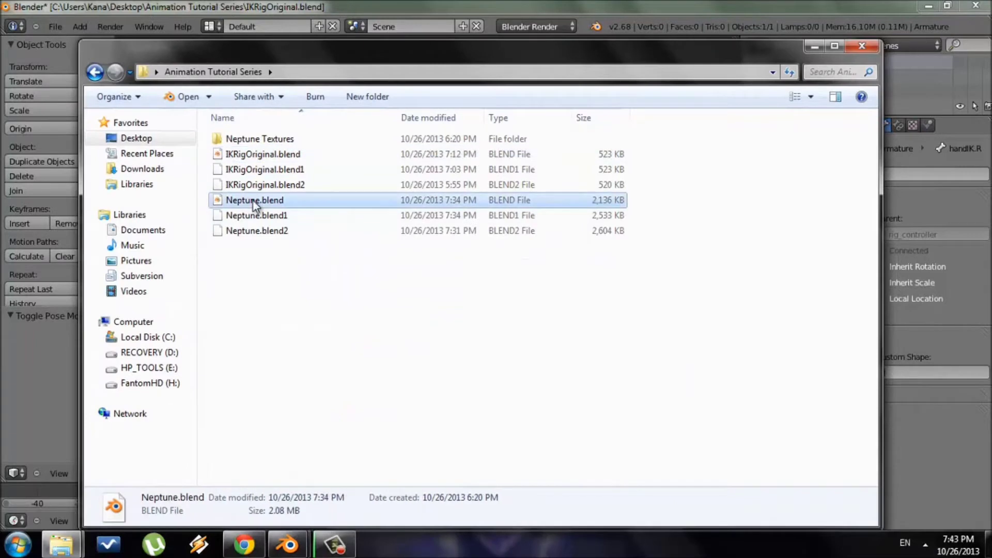
left_click(271, 156)
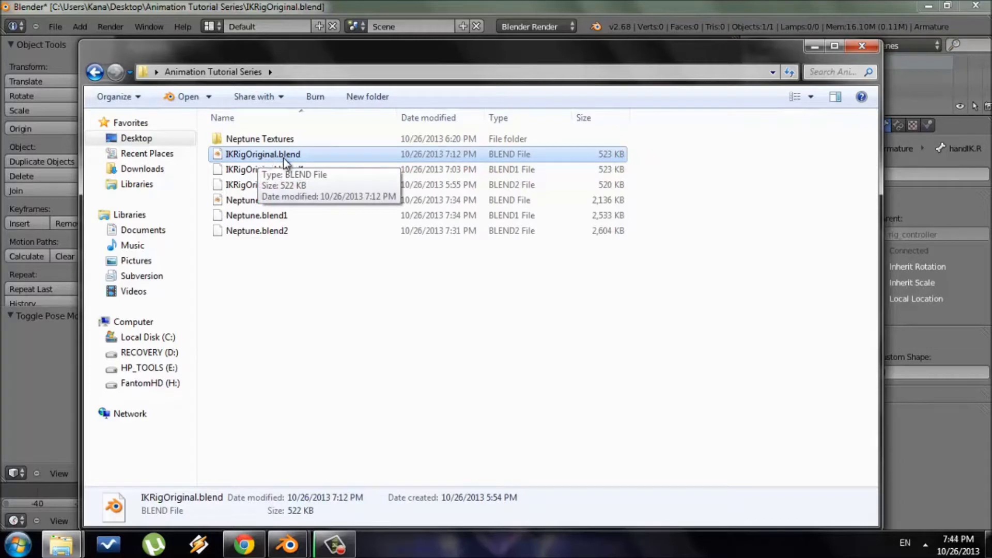
left_click(265, 205)
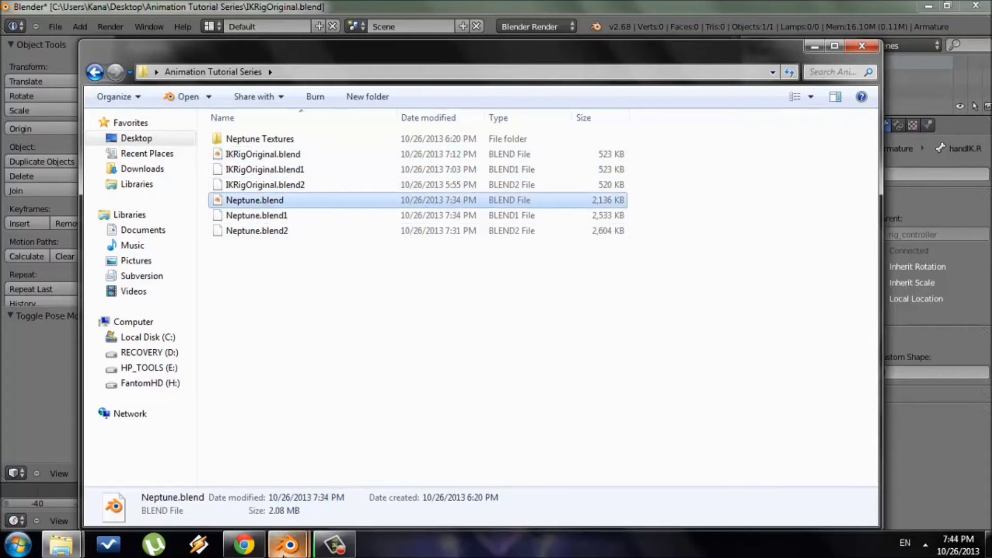
- Switch to Blender's Neptune.blend window and restore the full editor layout from the maximized 3D view
mouse_move(284, 554)
left_click(250, 496)
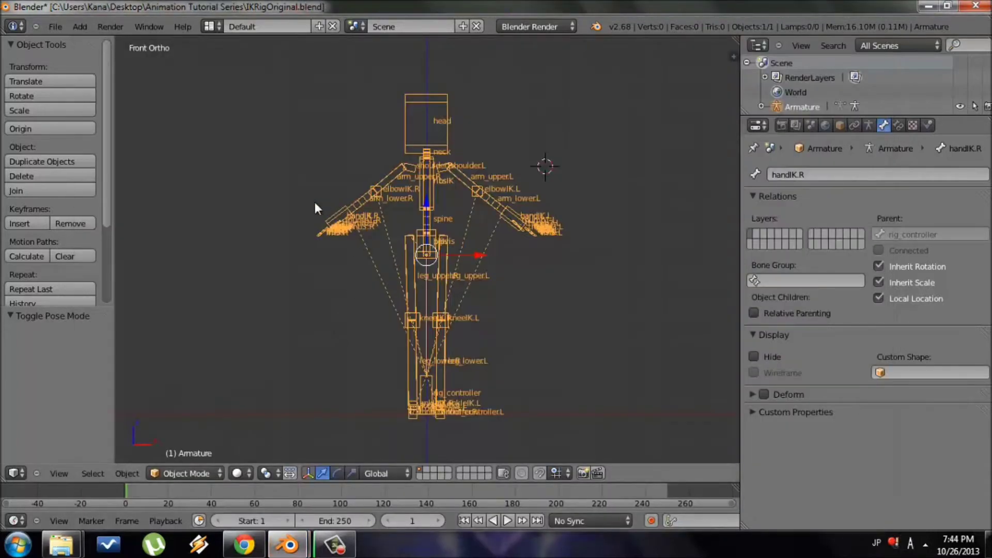
left_click(280, 545)
left_click(334, 466)
left_click(335, 466)
scroll(358, 219, "down", 2)
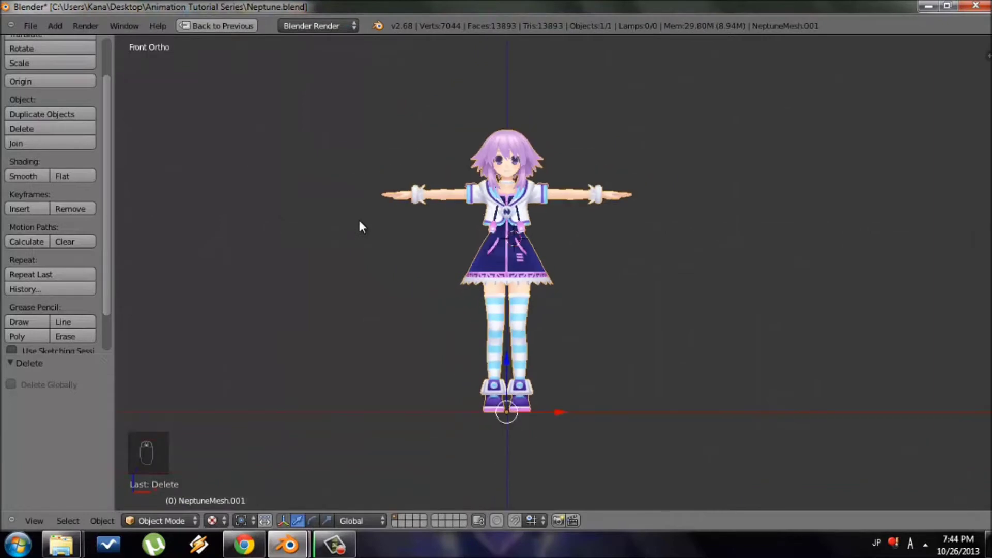
key("shift+space")
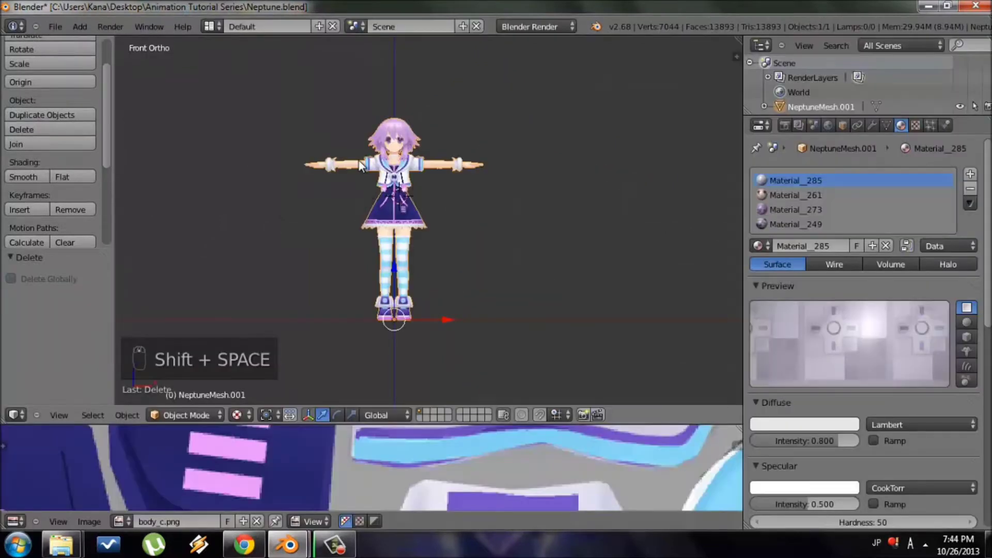
- Append the Armature object from IKRigOriginal.blend into the Neptune scene
left_click(60, 25)
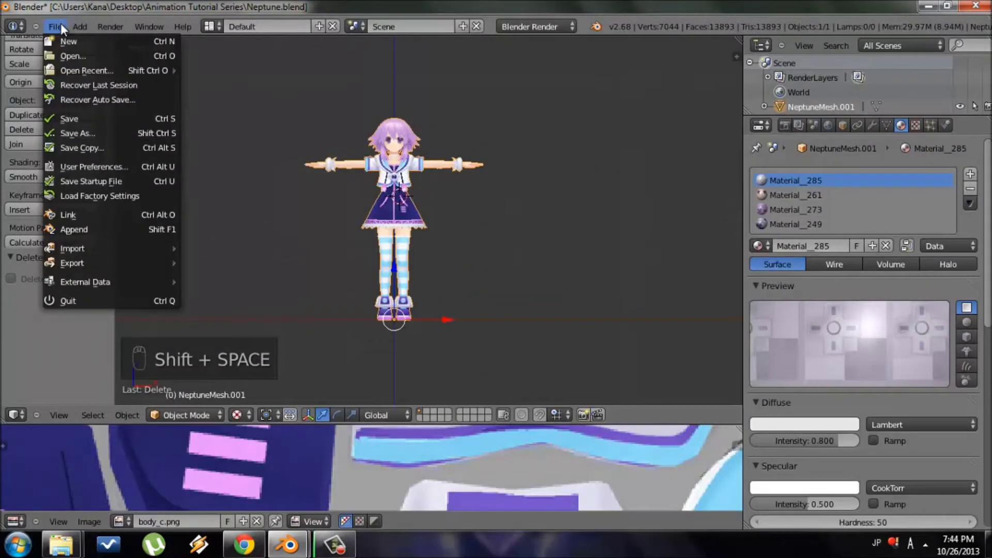
left_click(86, 228)
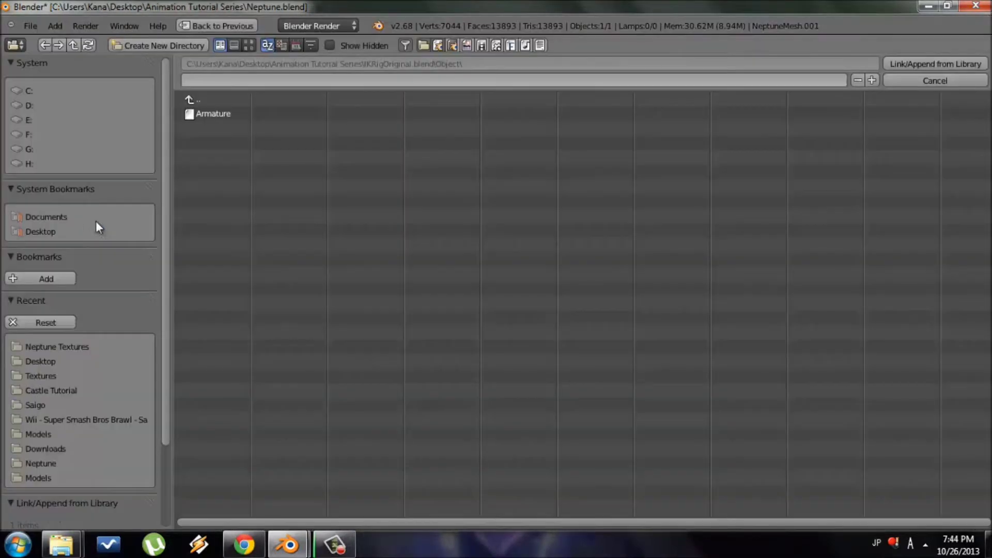
left_click(203, 98)
left_click(204, 98)
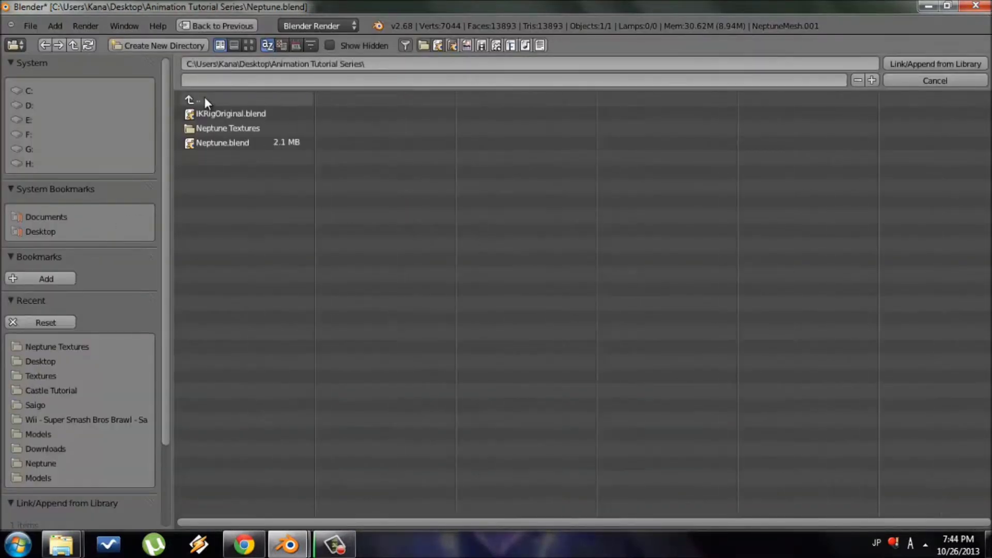
left_click(239, 114)
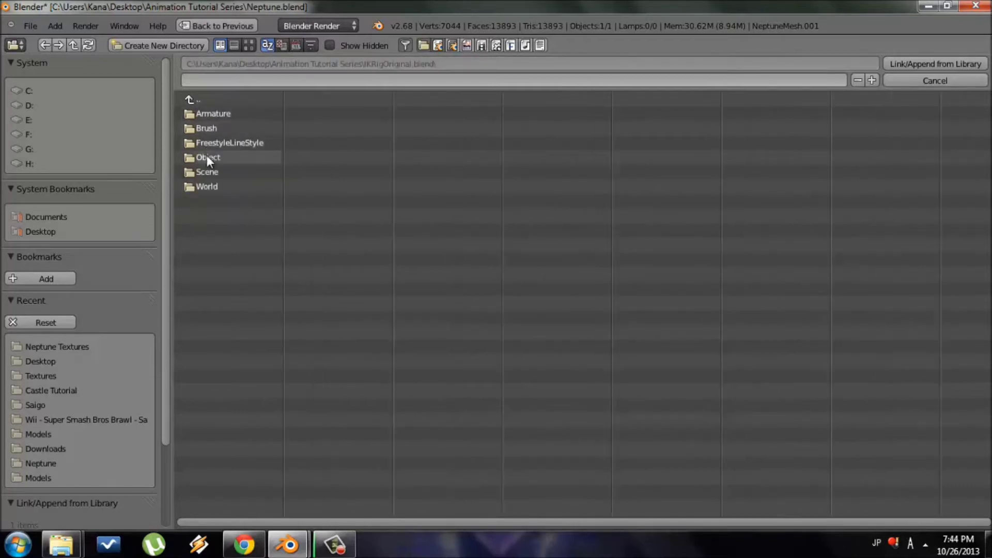
left_click(207, 157)
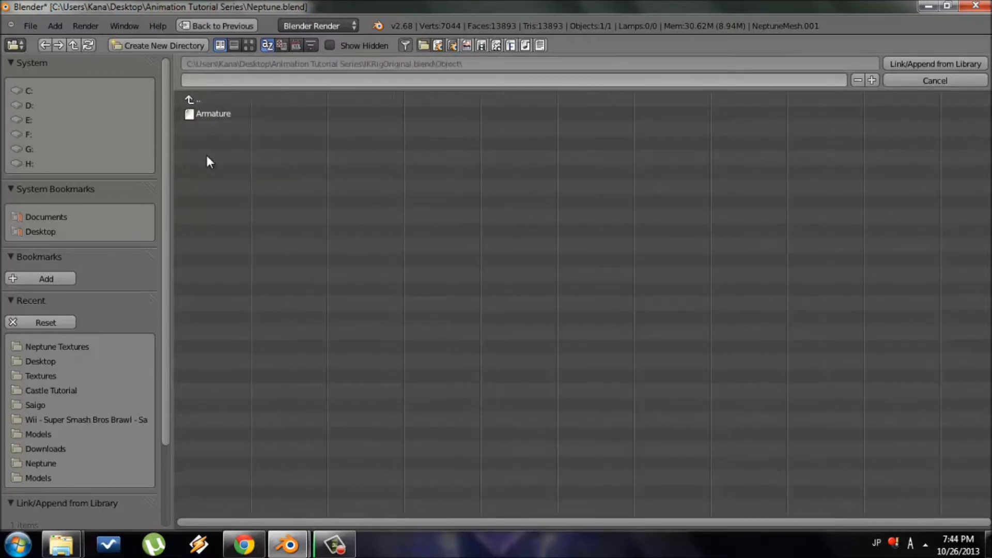
double_click(225, 114)
- Maximize the 3D view and select the appended armature
scroll(483, 151, "down", 5)
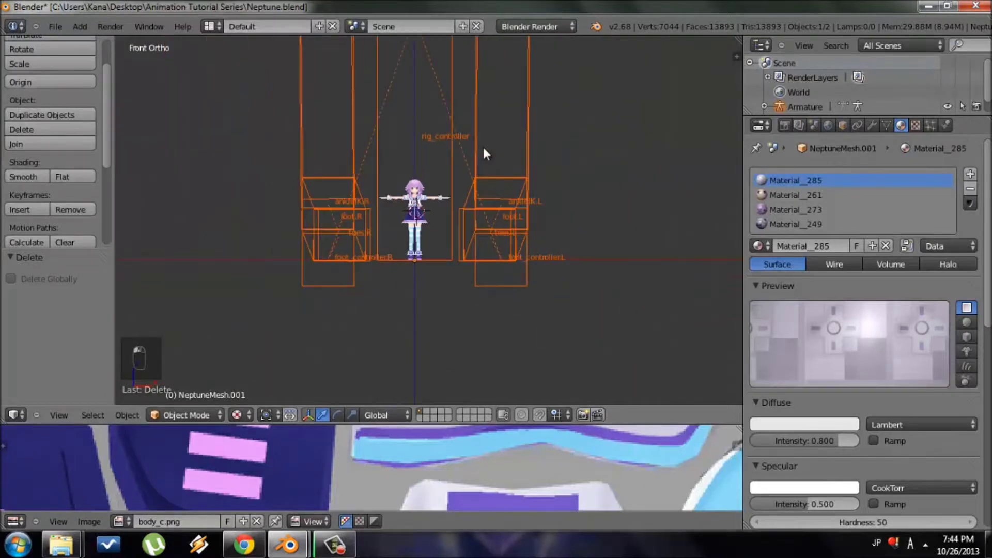
key("shift+space")
middle_click_drag(532, 277, 502, 367, "shift")
scroll(545, 206, "down", 4)
middle_click_drag(582, 182, 556, 300, "shift")
right_click(514, 227)
scroll(527, 253, "down", 3)
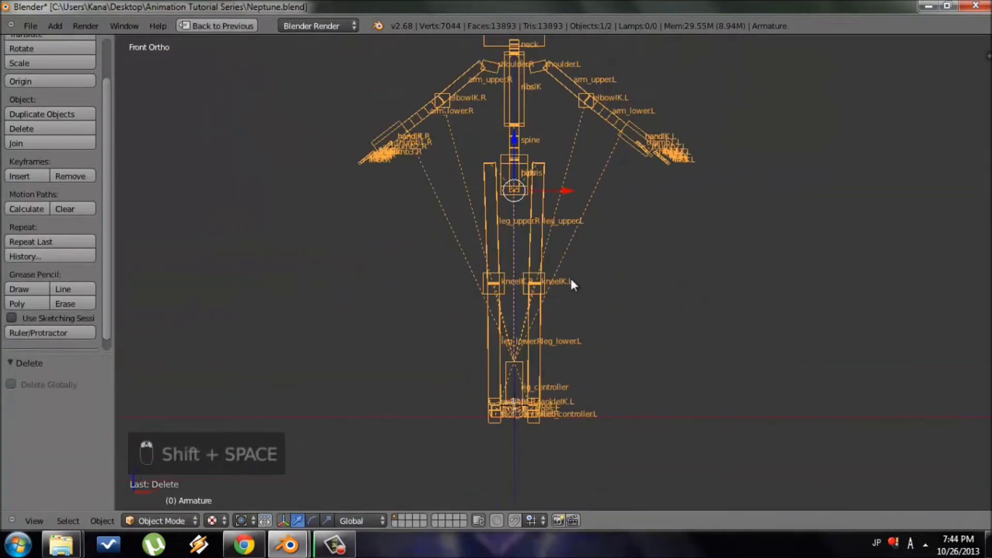
middle_click_drag(617, 397, 458, 425, "shift")
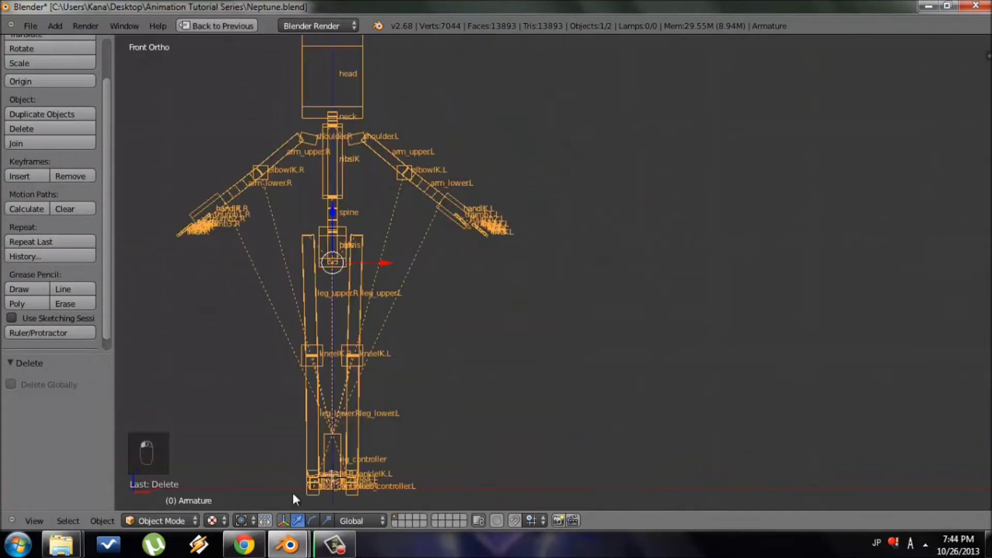
left_click(291, 547)
left_click(390, 213)
middle_click_drag(443, 252, 460, 200, "shift")
middle_click_drag(499, 295, 528, 304, "shift")
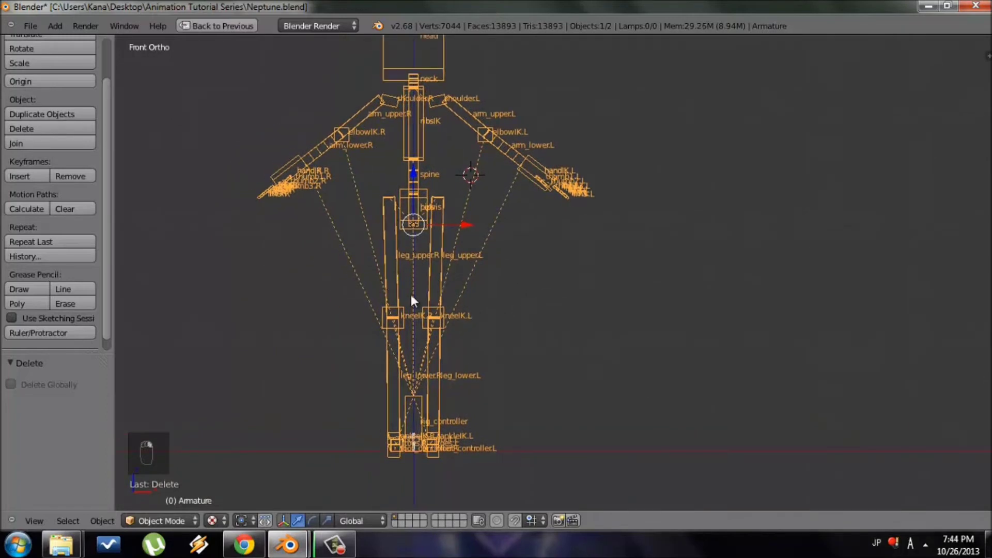
key("g")
right_click(438, 269)
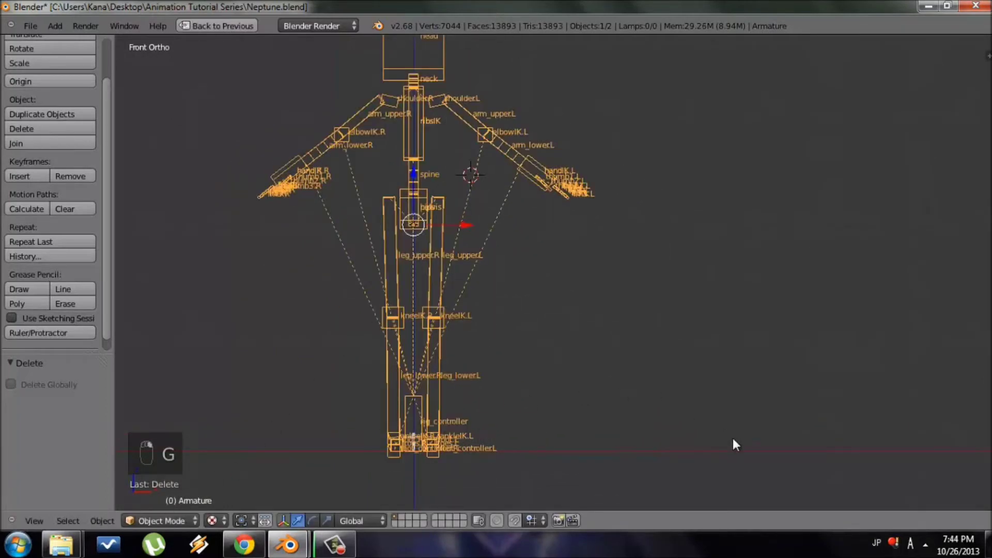
- Scale the armature to about 0.071 and move it down about 19.84 units along Z to the character
key("s")
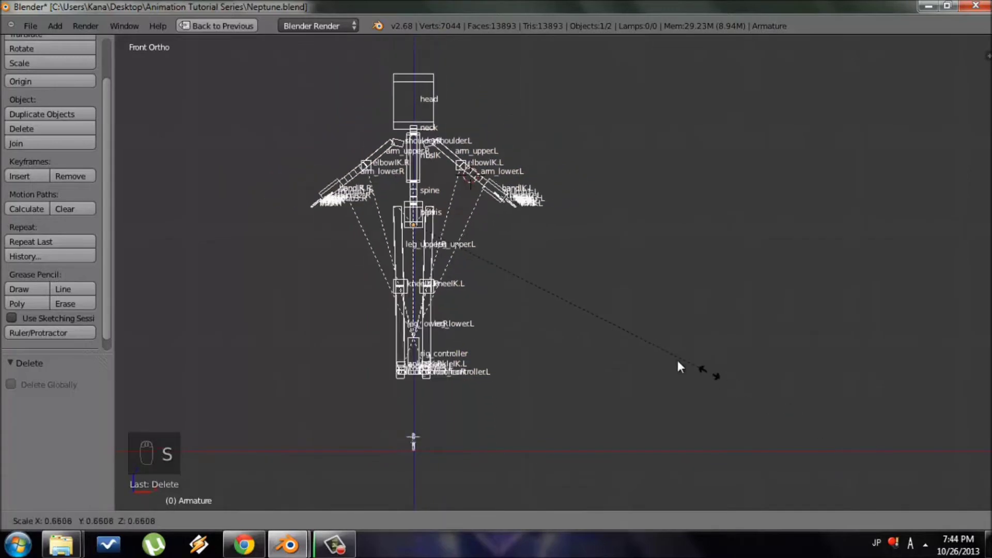
left_click(448, 224)
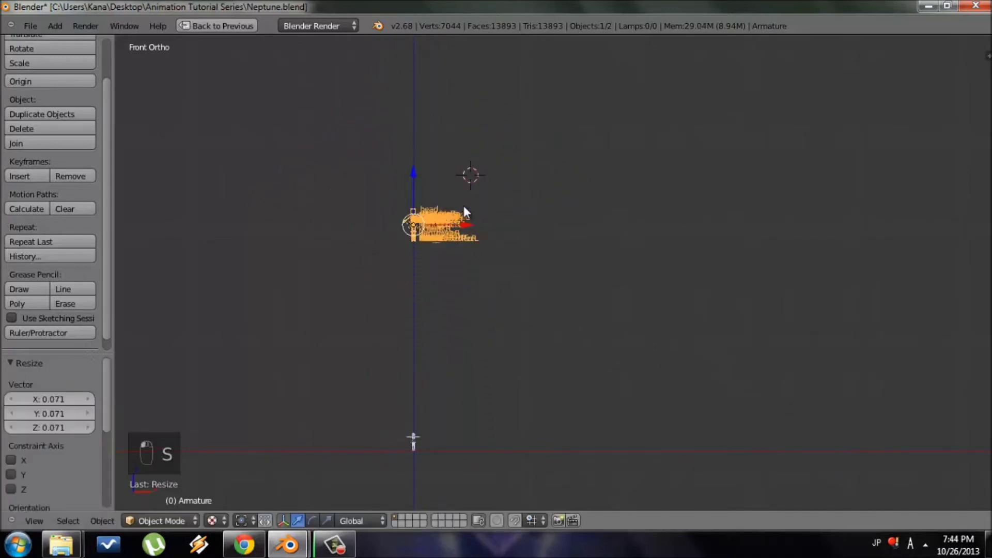
middle_click_drag(472, 247, 481, 184, "shift")
scroll(442, 124, "up", 3)
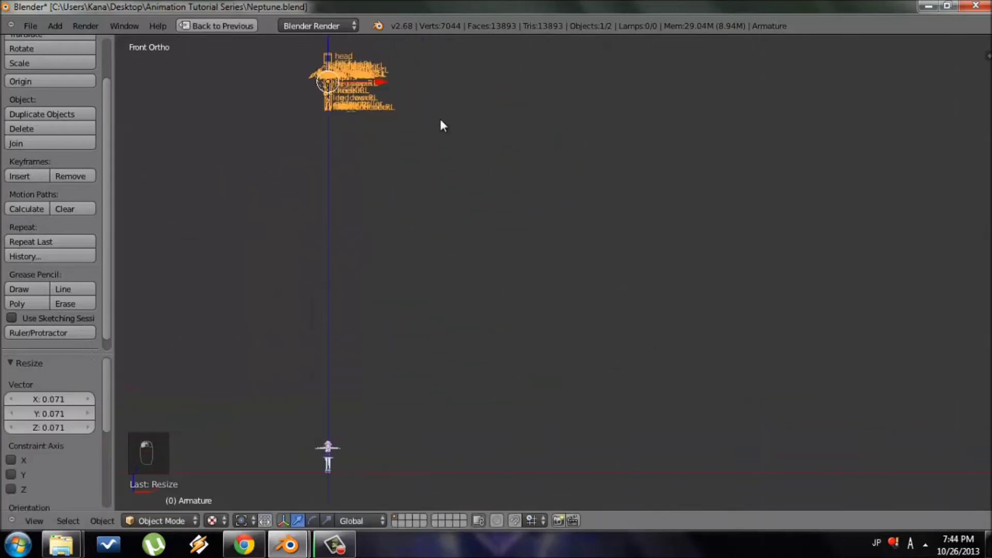
middle_click_drag(437, 104, 472, 108, "shift")
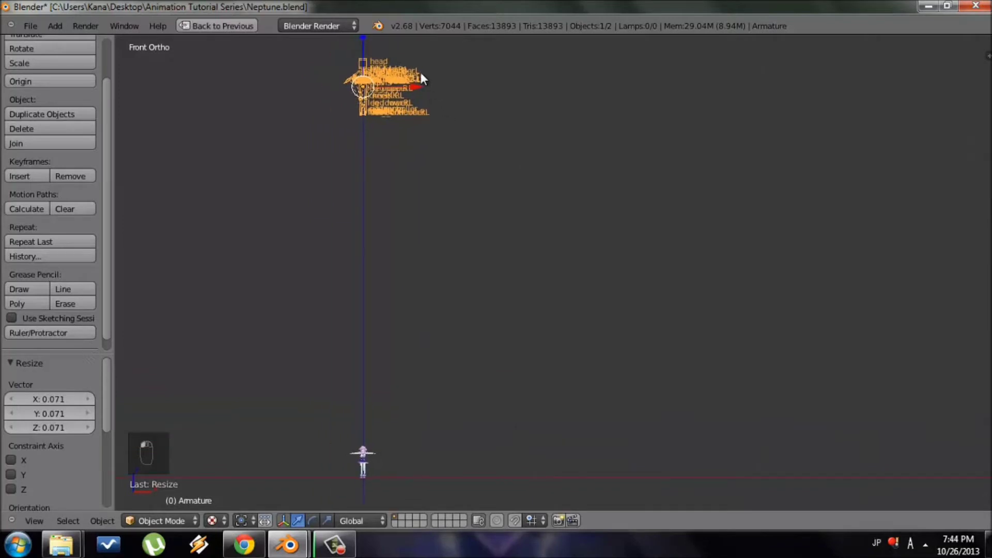
key("g")
key("z")
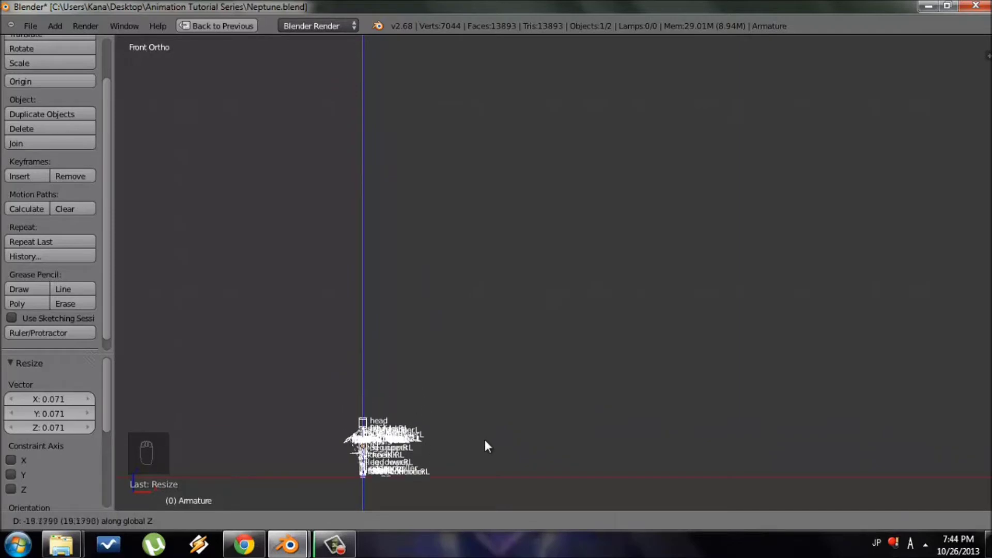
left_click(485, 445)
- Scale the armature by about 0.615 to bring it close to the character's height
middle_click_drag(485, 454, 730, 361, "shift")
scroll(573, 259, "up", 2)
scroll(680, 292, "up", 3)
scroll(730, 360, "up", 2)
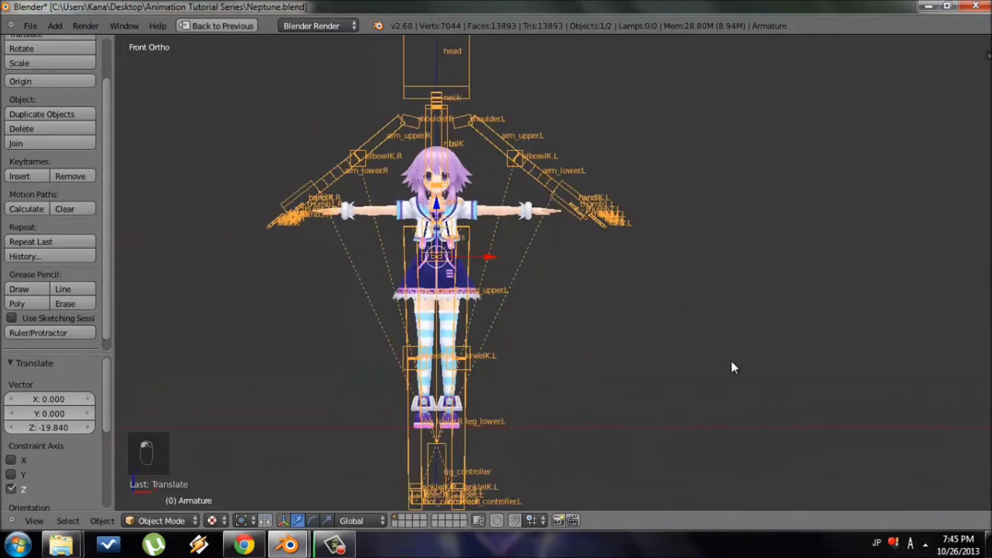
key("s")
left_click(620, 320)
- Refine the armature's scale and lower it about 0.136 along Z to fit the character's body
scroll(628, 293, "up", 2)
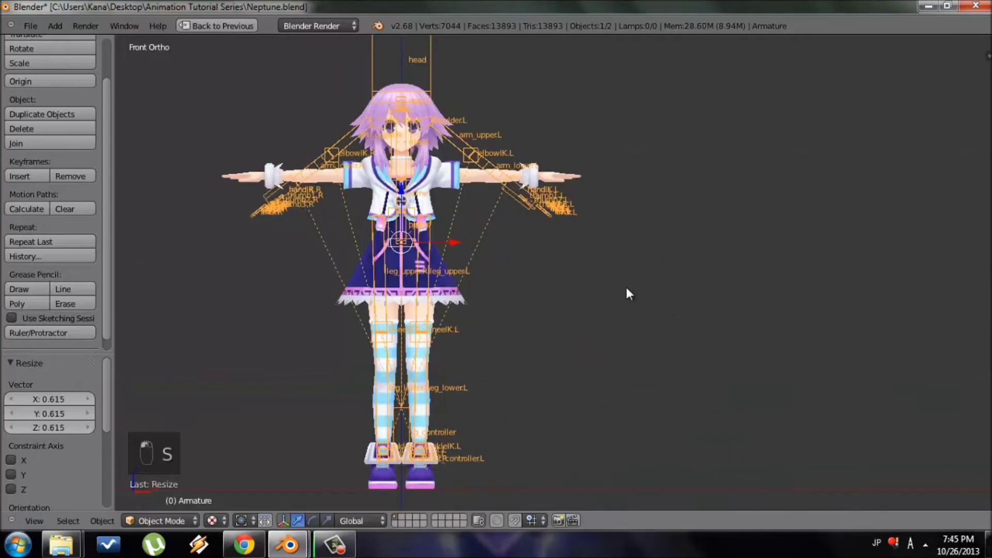
middle_click_drag(682, 289, 680, 242, "shift")
key("s")
left_click(676, 283)
key("g")
key("z")
left_click(683, 319)
- In wireframe display, scale the armature by about 1.031 and lower it about 0.037 along Z
scroll(608, 219, "up", 2)
key("z")
scroll(633, 214, "down", 1)
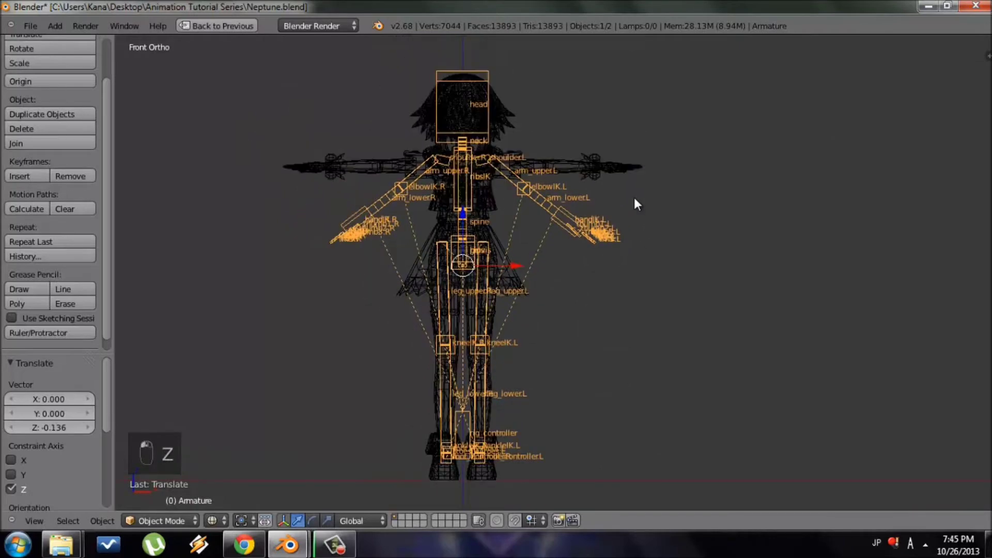
key("s")
left_click(655, 201)
key("g")
key("z")
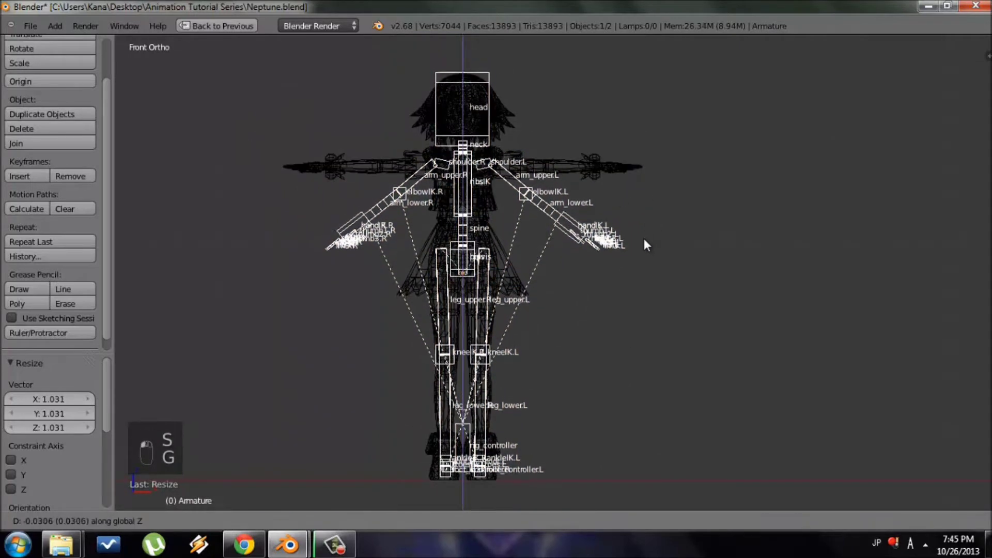
left_click(643, 247)
- Lower the armature about 0.005 along Z to align its foot bones with the soles of the shoes
scroll(641, 222, "up", 1)
middle_click_drag(631, 272, 656, 134, "shift")
scroll(636, 213, "up", 3)
middle_click_drag(601, 278, 685, 178, "shift")
scroll(684, 179, "up", 5)
key("g")
key("z")
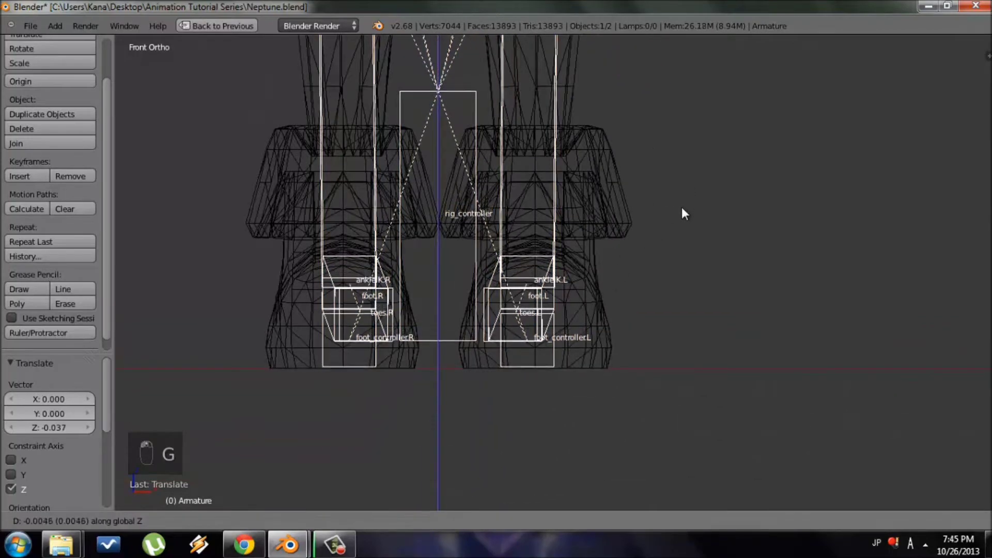
left_click(681, 209)
- Examine how the armature's head, shoulder, arm and leg bones line up with the character mesh in wireframe
scroll(690, 204, "down", 5)
middle_click_drag(700, 202, 668, 366, "shift")
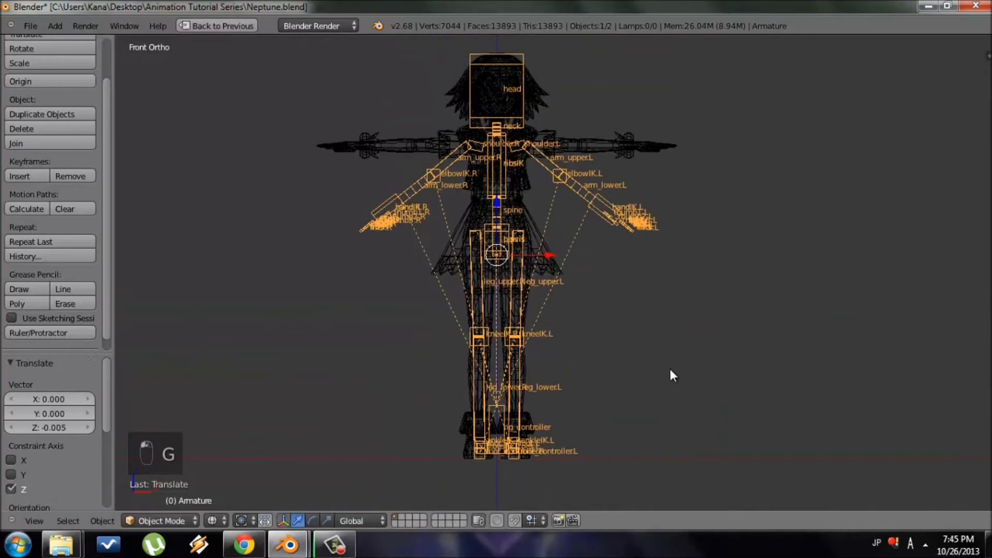
scroll(652, 197, "up", 6)
scroll(639, 209, "down", 5)
middle_click_drag(638, 209, 594, 314, "shift")
scroll(655, 253, "up", 3)
key("a")
key("c")
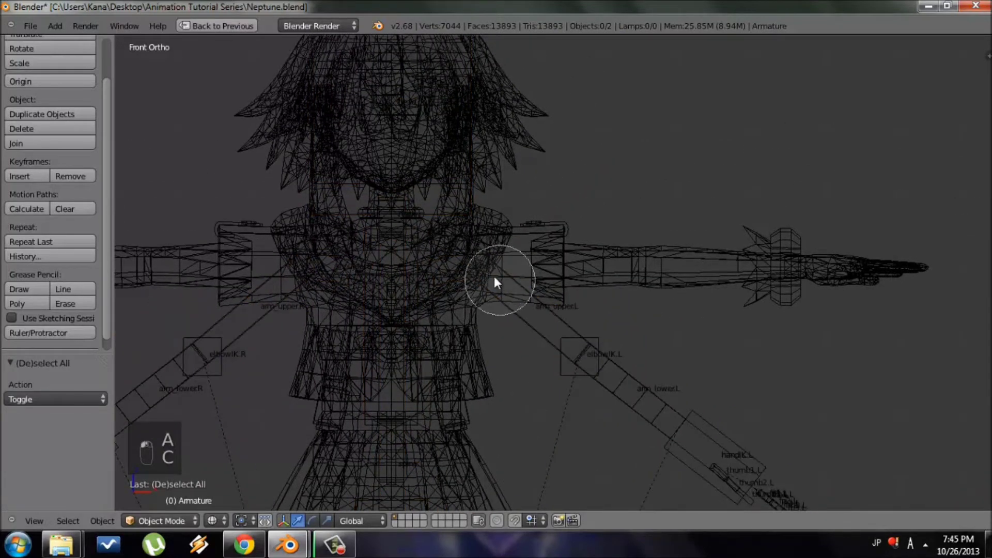
key("z")
key("z")
scroll(480, 473, "down", 5)
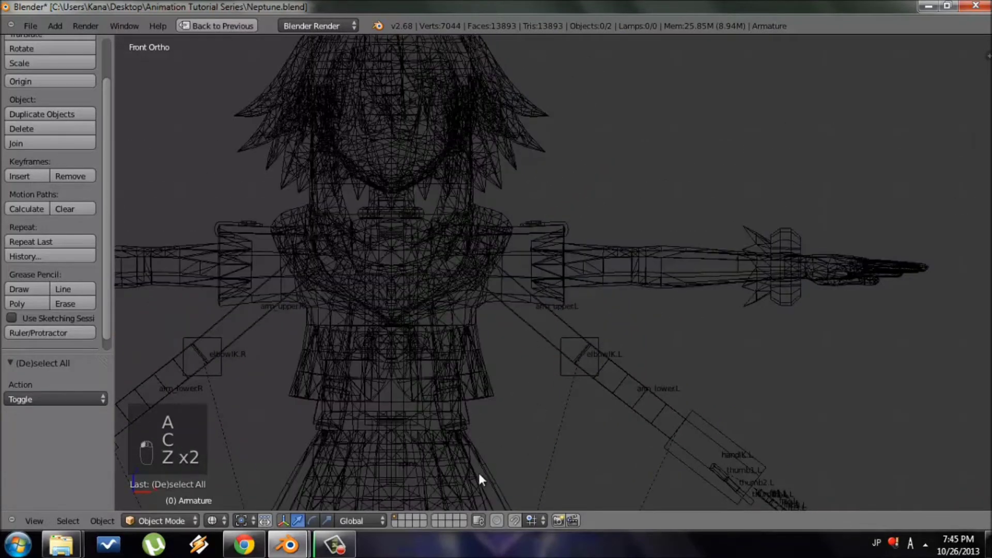
right_click(570, 312)
scroll(570, 313, "up", 2)
middle_click_drag(555, 350, 572, 154, "shift")
mouse_move(570, 312)
middle_mouse_down("shift")
mouse_move(570, 106)
mouse_move(574, 305)
middle_mouse_up("shift")
middle_click_drag(602, 230, 606, 410, "shift")
scroll(603, 346, "up", 1)
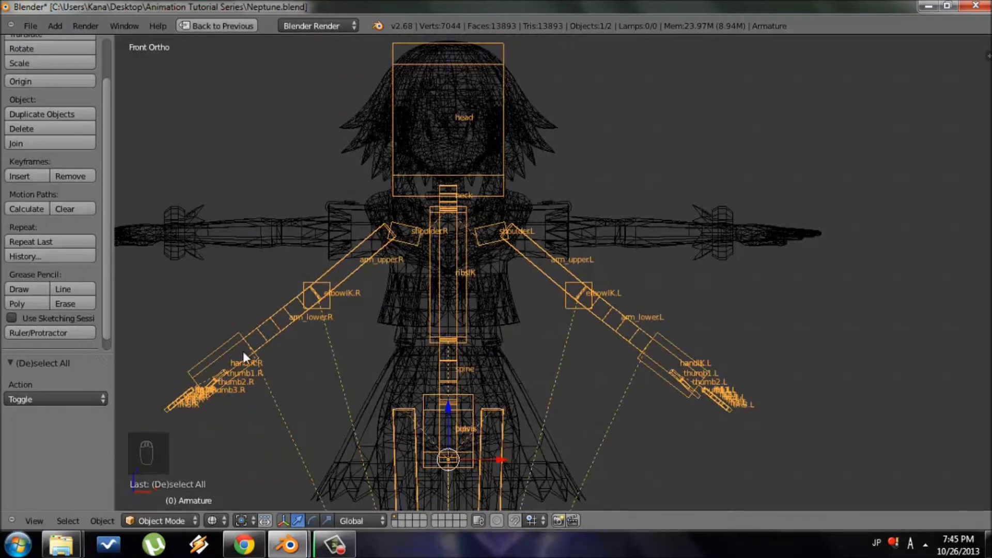
scroll(351, 295, "down", 2)
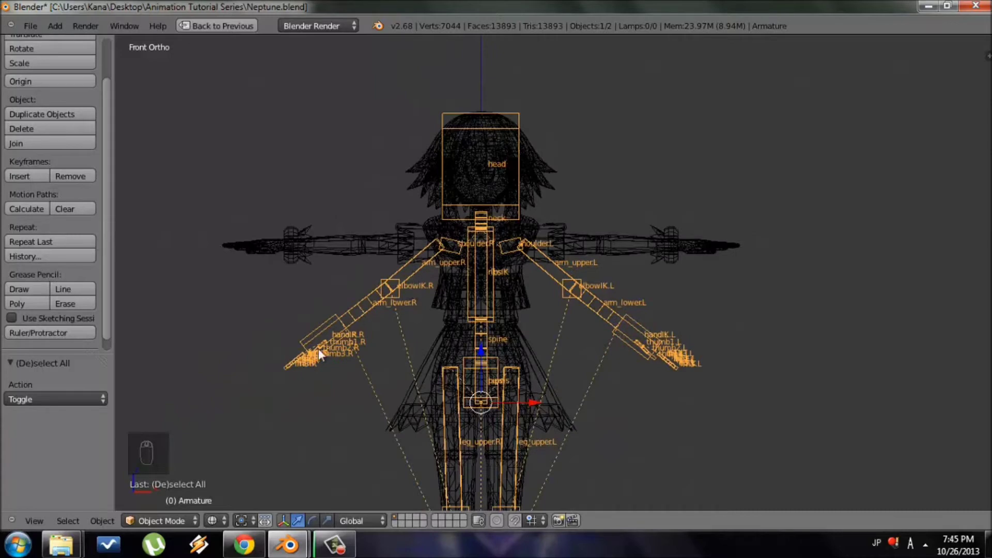
- Select the character mesh and switch the 3D view to solid shading
right_click(527, 282)
key("z")
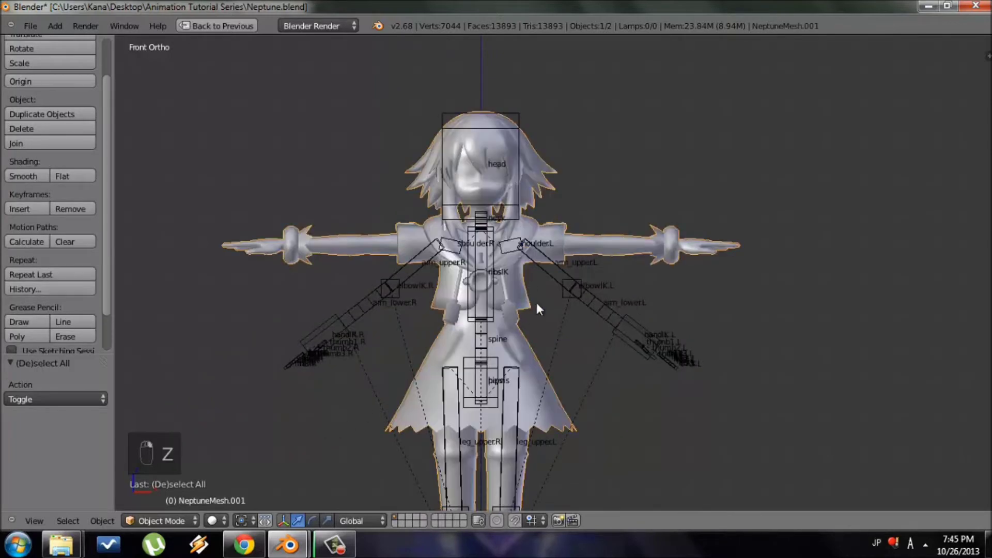
scroll(526, 310, "up", 2)
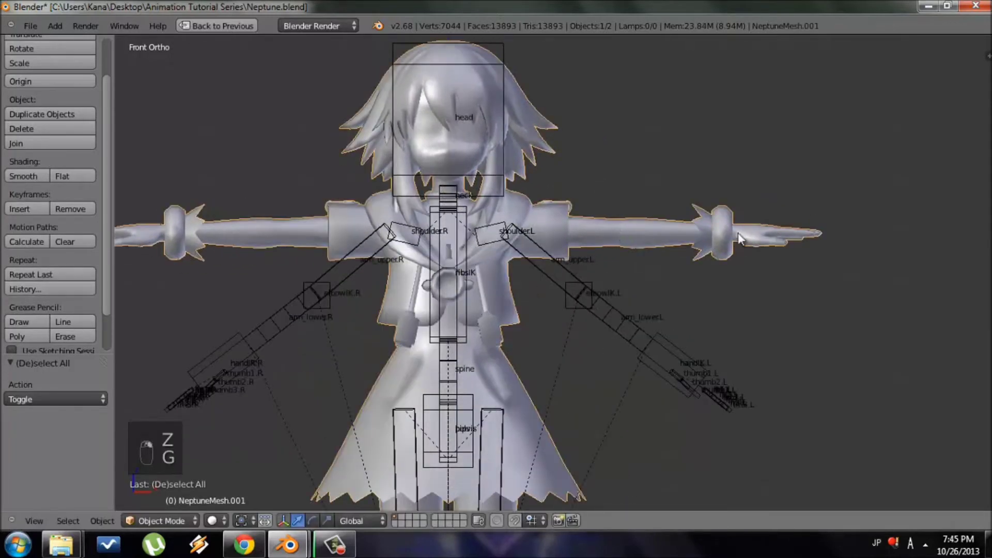
scroll(635, 290, "down", 1)
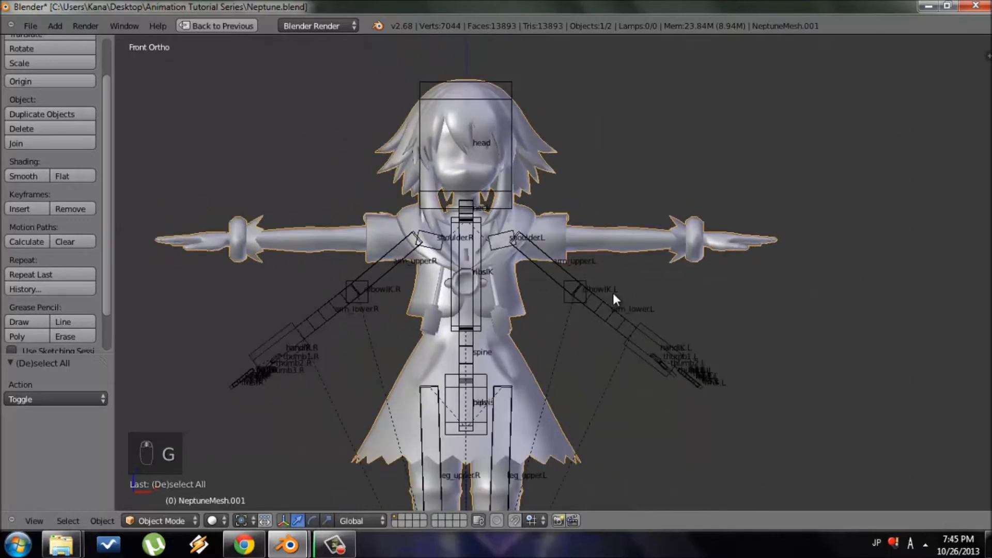
- Select the armature and put it into Edit Mode
right_click(580, 295)
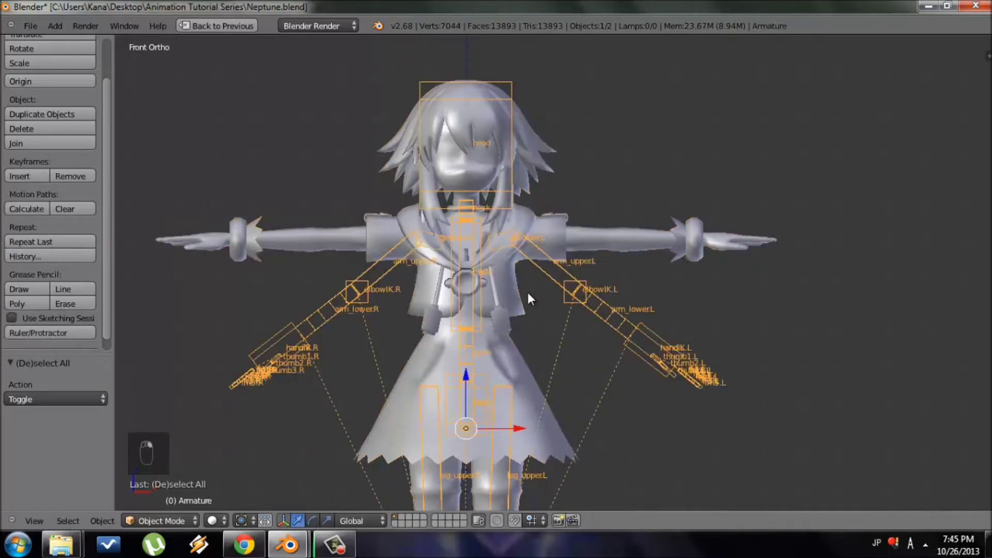
key("g")
right_click(518, 255)
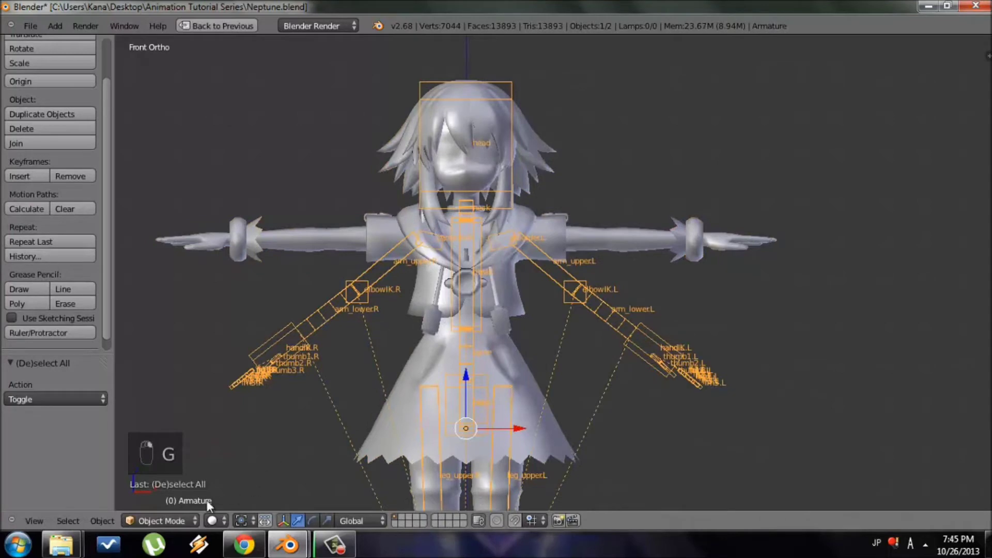
left_click(188, 521)
left_click(184, 488)
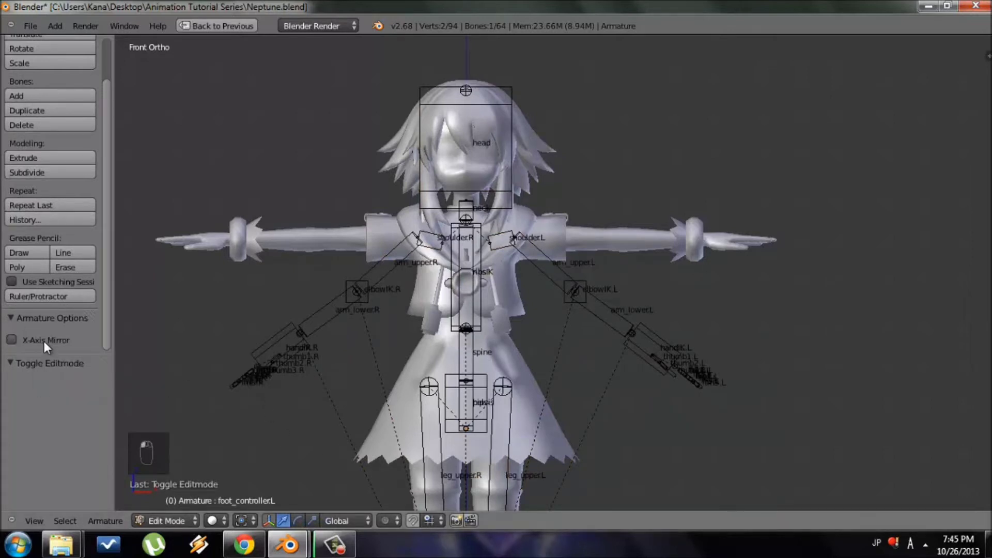
- Turn on X-Axis Mirror for the armature and select the elbowIK.L joint
key("g")
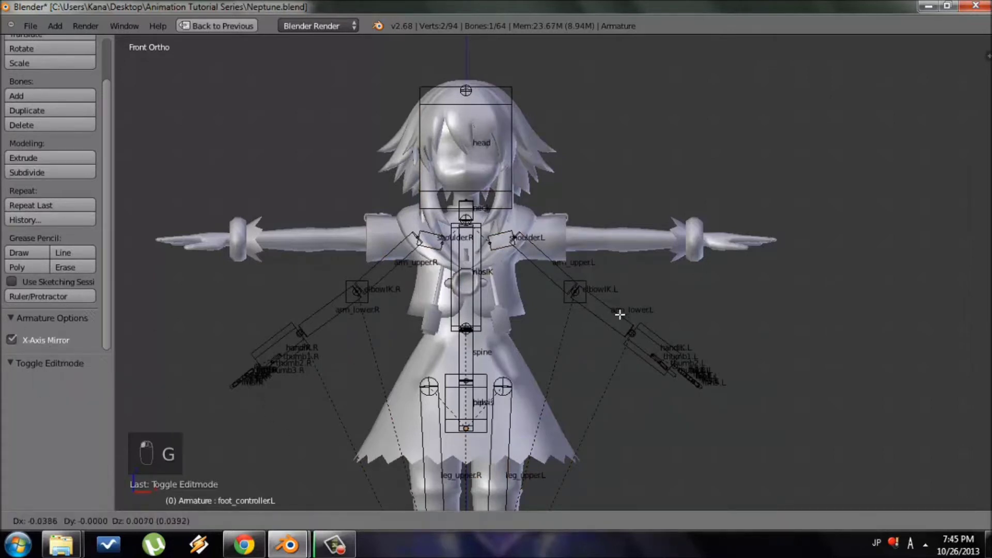
left_click(585, 290)
scroll(584, 290, "up", 2)
key("c")
left_click(585, 294)
right_click(584, 296)
- Try moving the elbowIK.L joint with X-Axis Mirror on and off to compare the effect on the opposite arm
scroll(575, 313, "down", 3)
key("g")
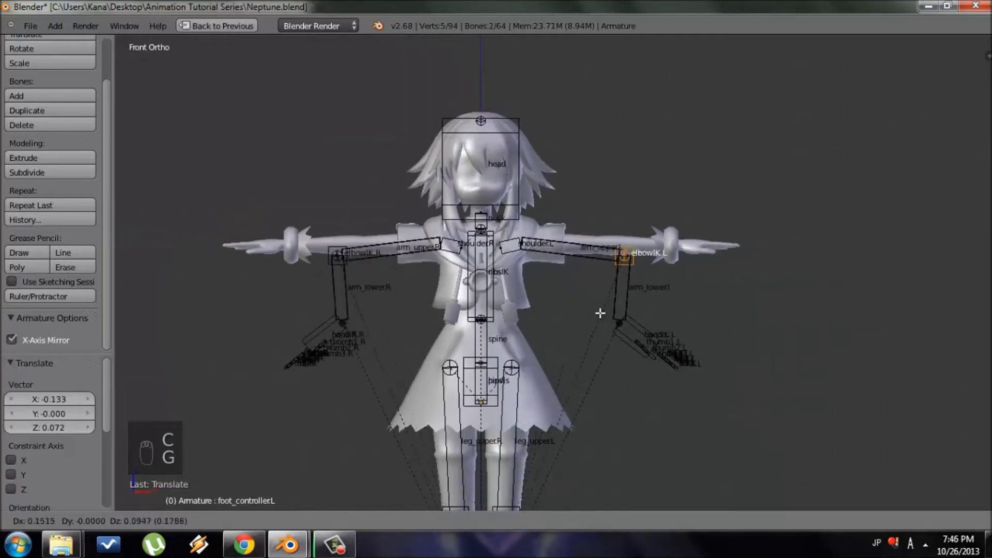
right_click(603, 329)
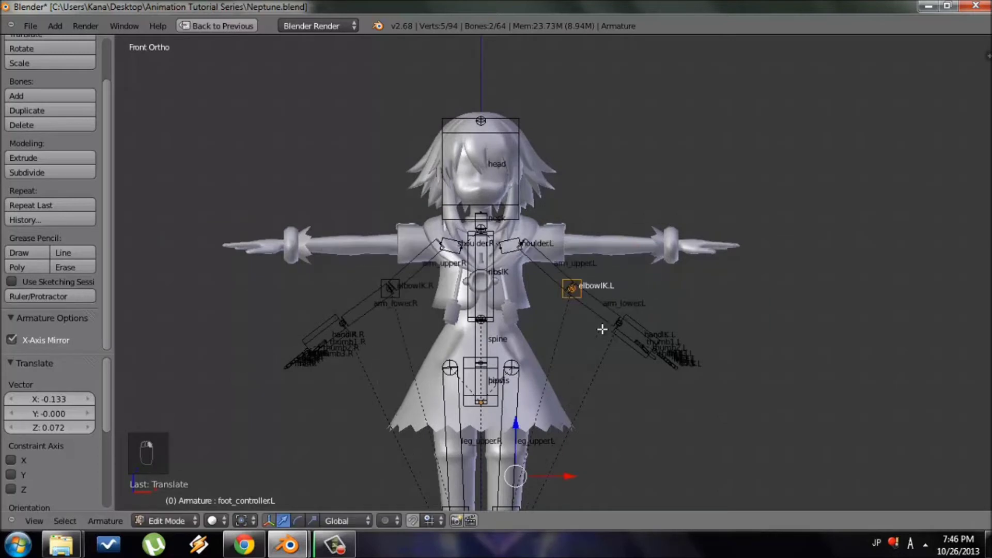
key("g")
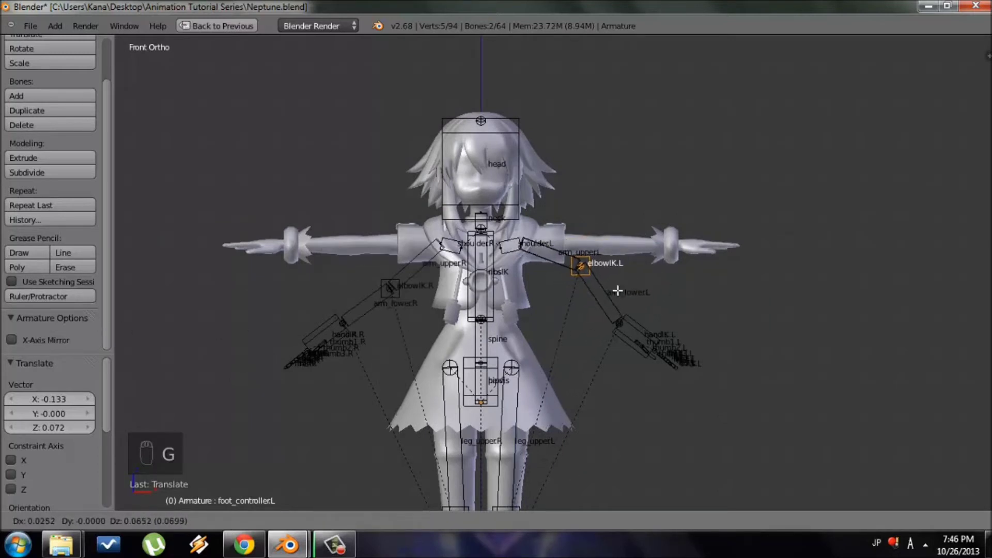
right_click(630, 274)
left_click(55, 339)
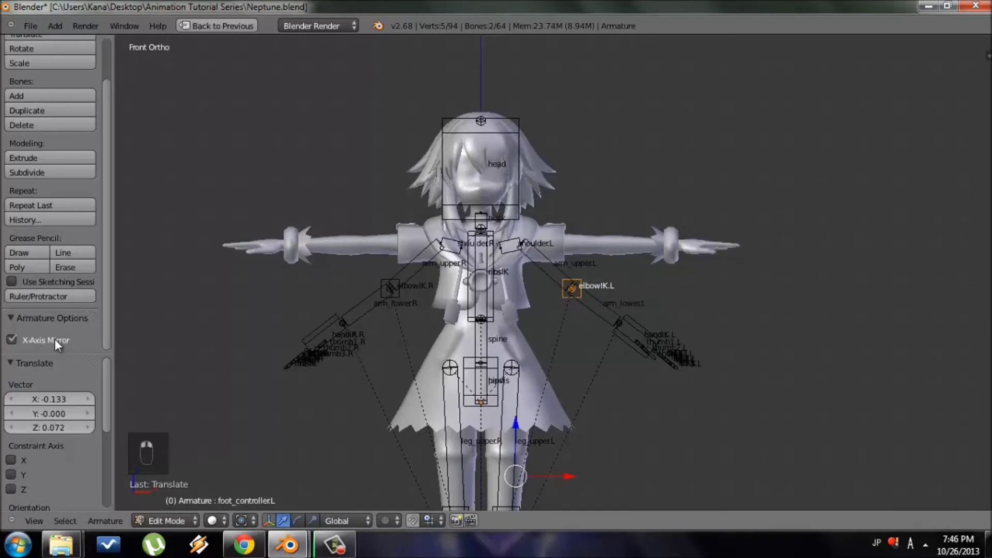
scroll(461, 318, "up", 2)
scroll(535, 385, "up", 2)
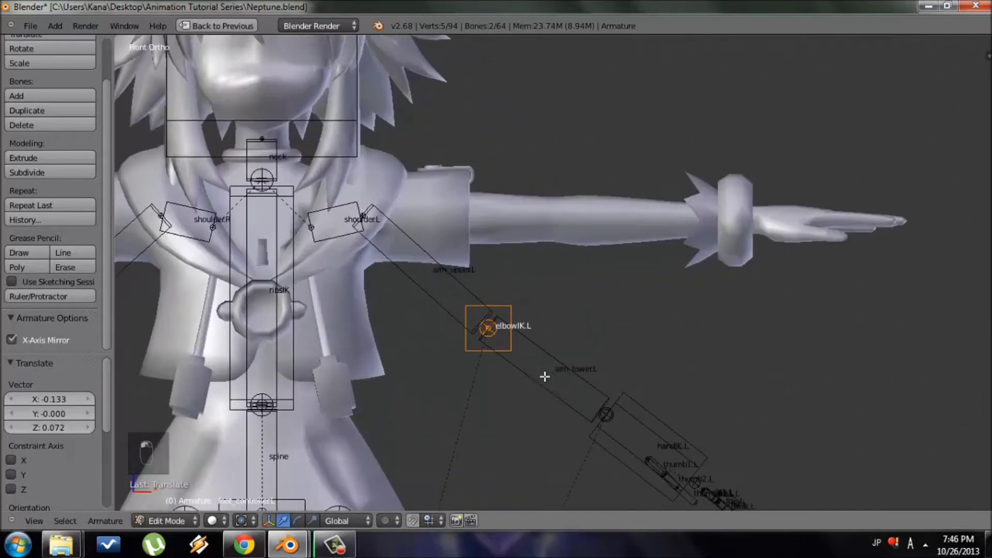
key("g")
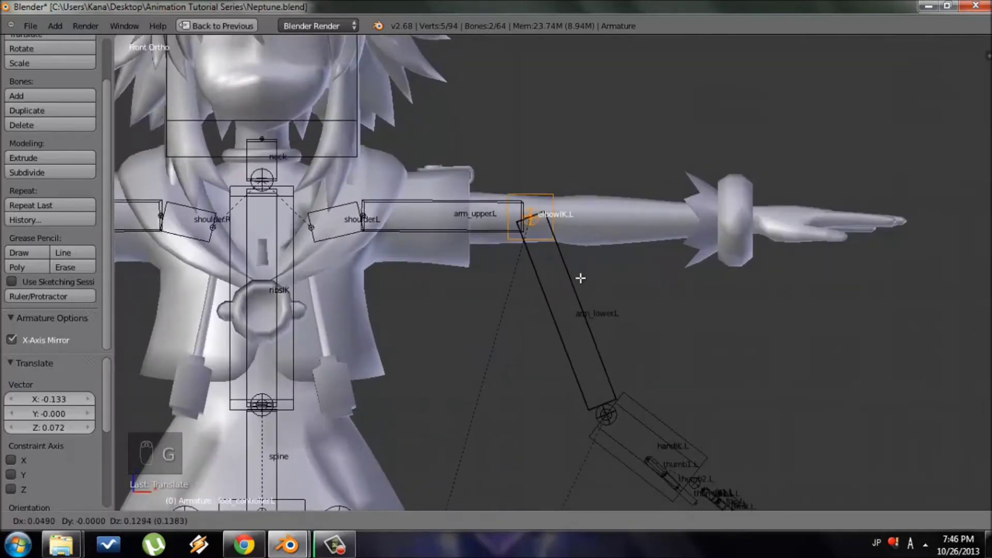
right_click(586, 312)
scroll(523, 388, "down", 2)
key("g")
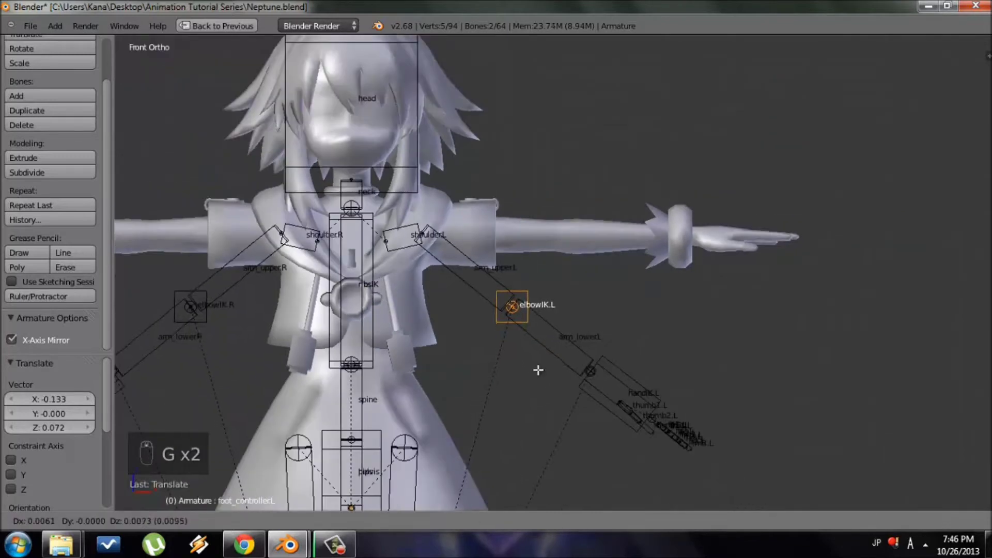
left_click(511, 341)
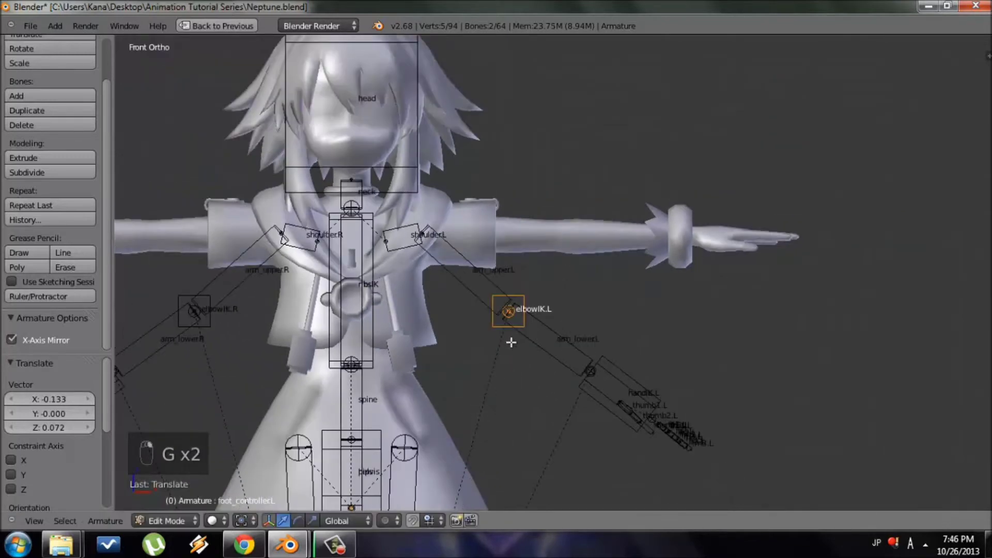
- Move the elbowIK.L joint up into the character's outstretched arm, about 0.059 in X and 0.127 in Z
scroll(517, 341, "up", 2)
key("g")
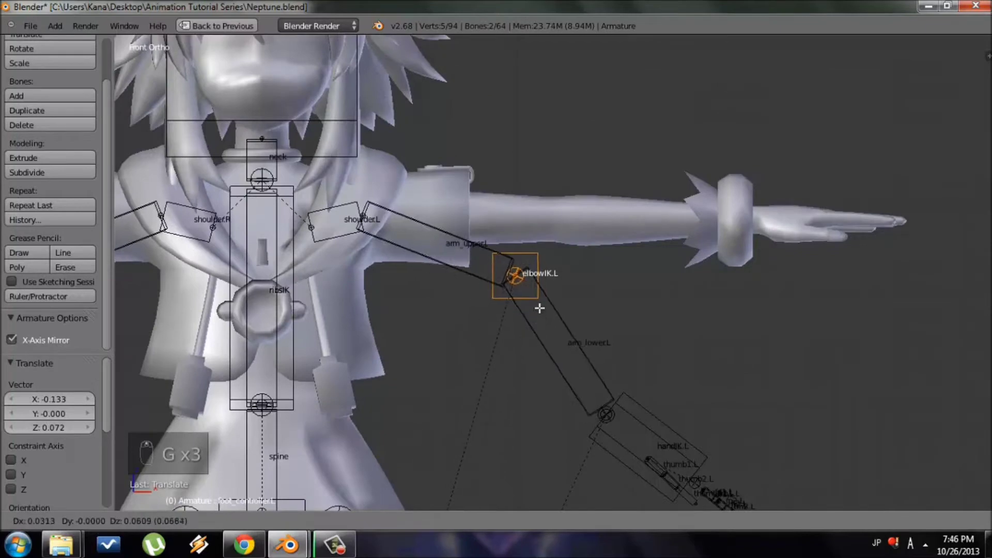
left_click(559, 270)
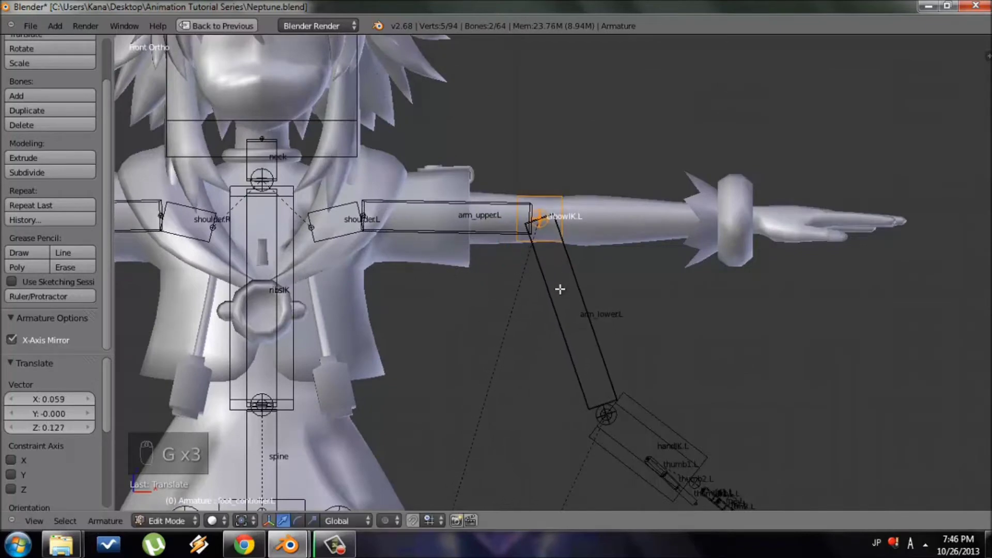
scroll(560, 288, "down", 3)
scroll(540, 268, "up", 2)
scroll(516, 361, "up", 4)
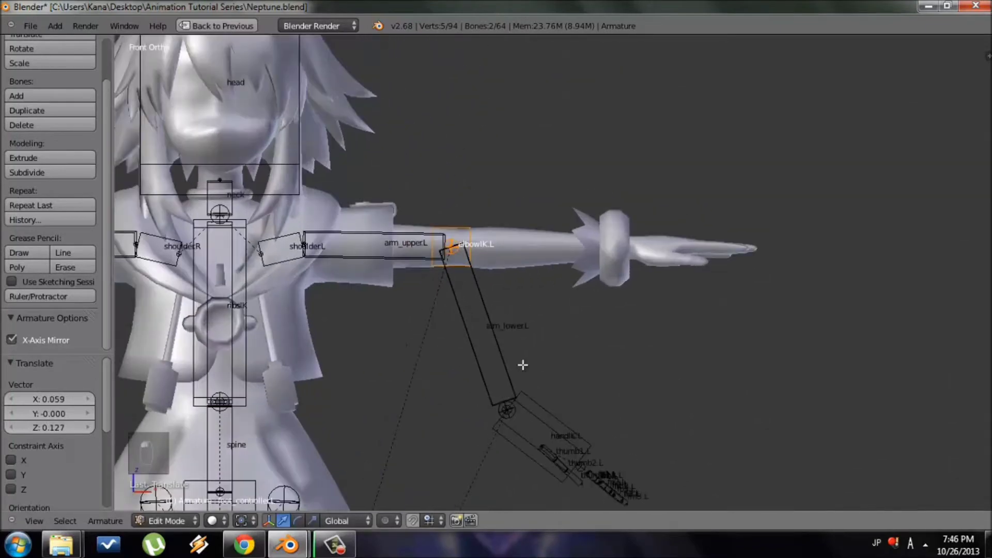
- Select only the elbowIK.L bone and shift it farther outward along the arm toward the elbow
key("a")
key("c")
right_click(532, 268)
key("c")
left_click(434, 199)
right_click(434, 199)
key("g")
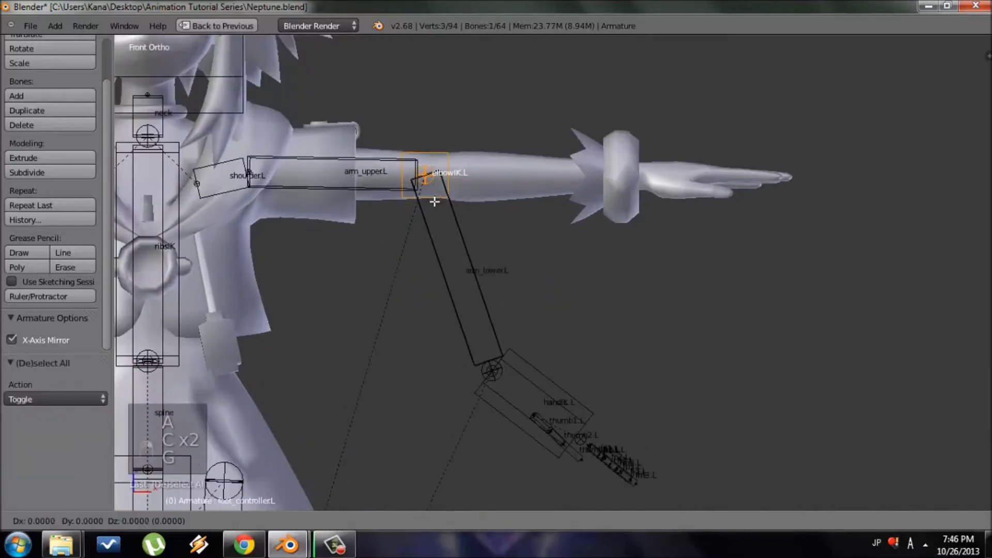
left_click(471, 208)
- Select the left hand, thumb and finger bones and move them up to the wrist, about 0.101 in X and 0.240 in Z
key("a")
key("c")
left_click_drag(500, 369, 602, 447)
right_click(607, 444)
key("g")
left_click(723, 208)
- Rotate the left hand bones about -37.4° and move them about 0.027 in X and 0.048 in Z into the hand mesh
middle_click_drag(706, 334, 594, 423, "shift")
scroll(609, 414, "up", 1)
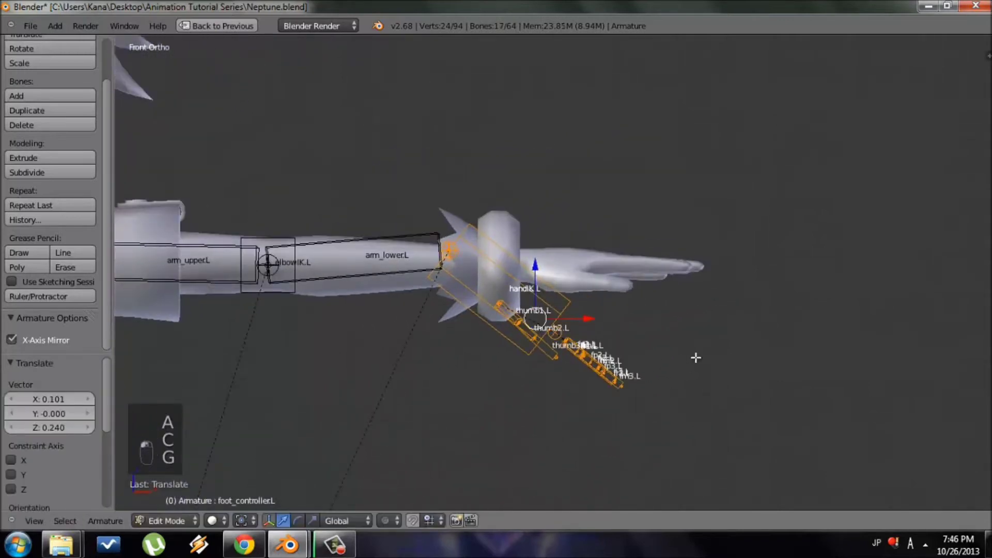
key("r")
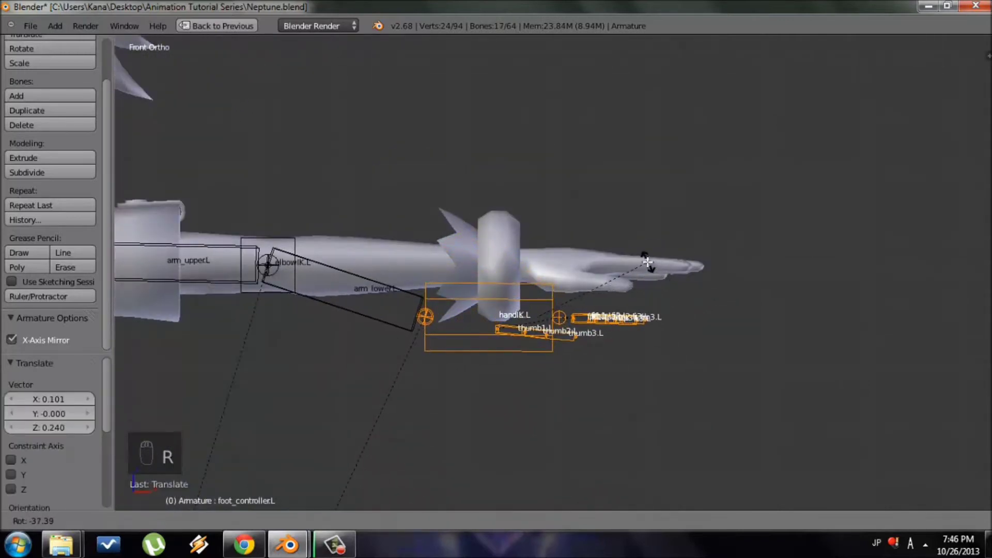
left_click(647, 263)
scroll(593, 359, "up", 2)
key("g")
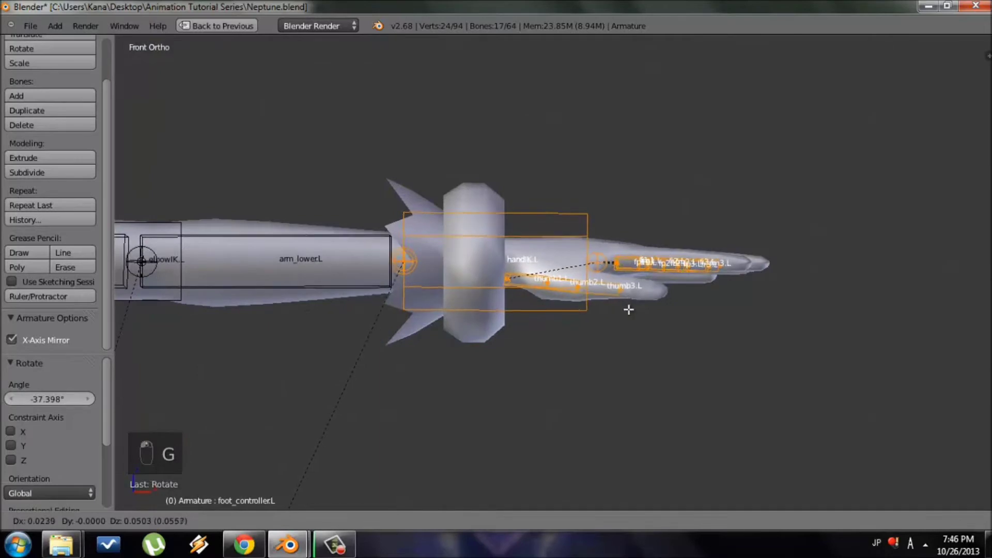
left_click(668, 330)
scroll(647, 352, "down", 2)
middle_click_drag(615, 375, 680, 369, "shift")
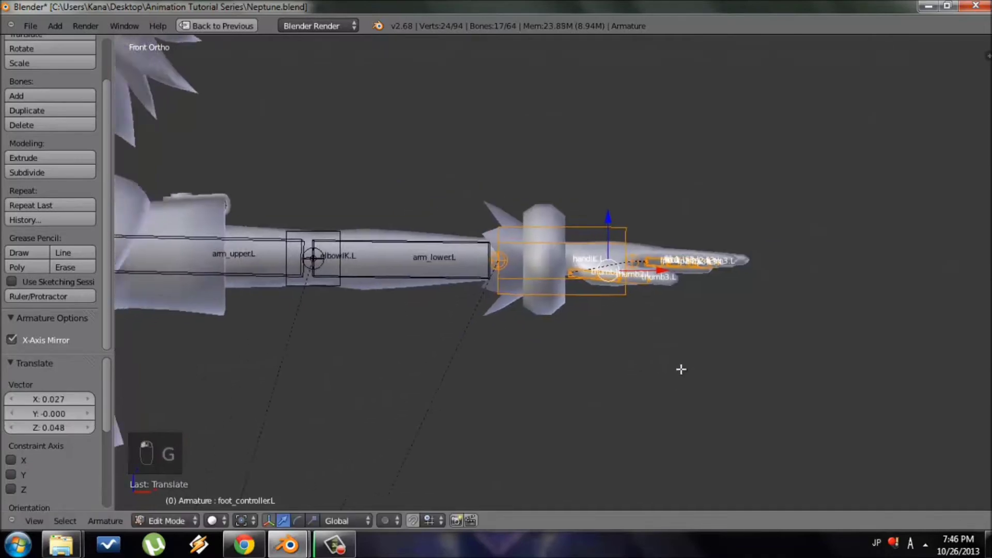
- Using wireframe shading as a guide, move the left hand bones about 0.046 along X, then return to solid shading
scroll(678, 371, "up", 4)
scroll(573, 373, "down", 5)
scroll(569, 372, "down", 1)
scroll(569, 371, "up", 5)
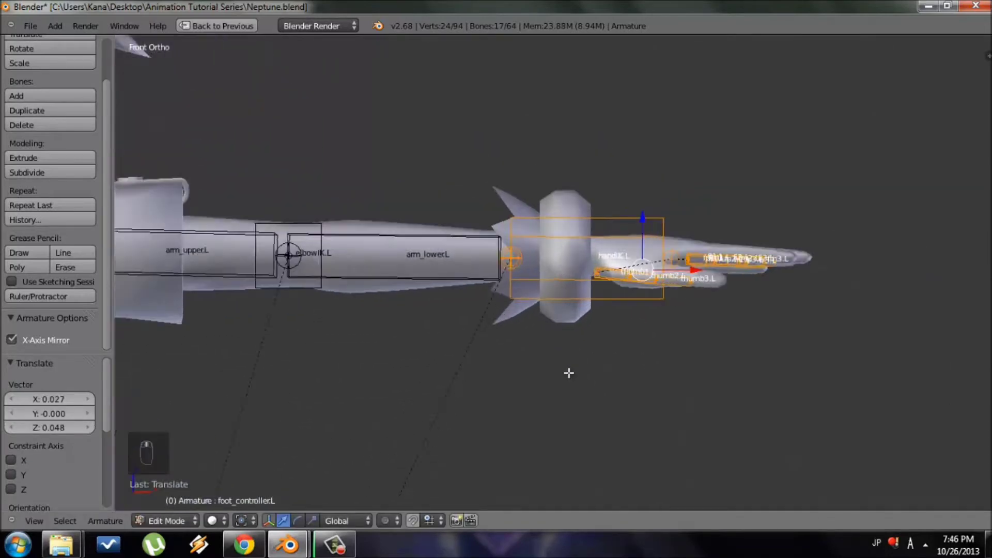
key("z")
key("g")
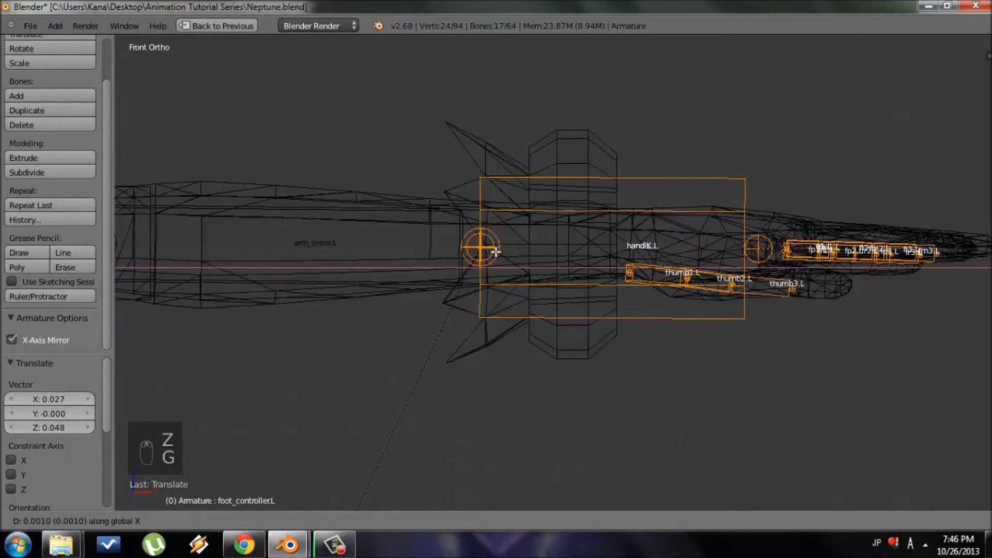
left_click(531, 248)
key("z")
scroll(734, 369, "up", 2)
scroll(396, 345, "down", 3)
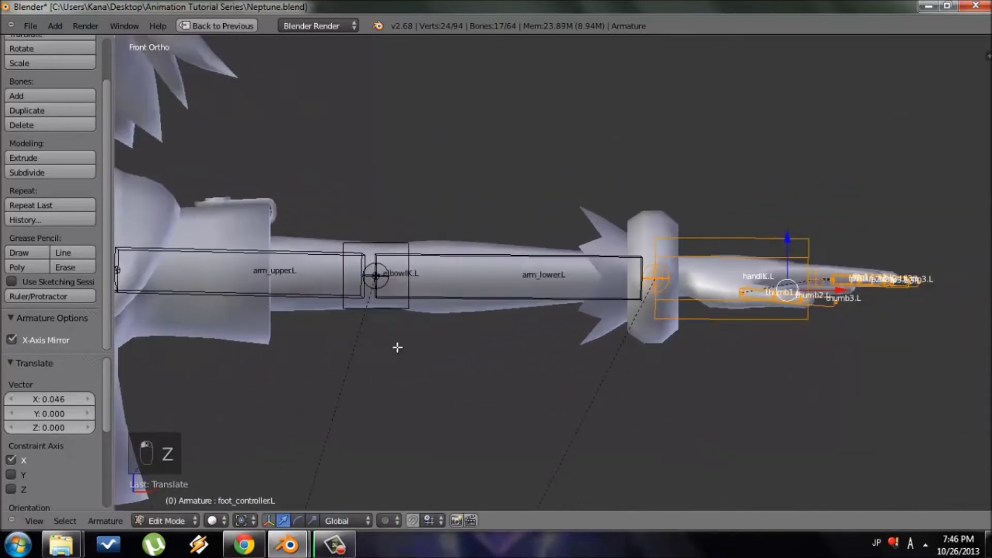
- Select only the elbowIK.L bone and move it about 0.010 along X toward the mesh's elbow
scroll(563, 336, "up", 3)
key("a")
key("c")
key("g")
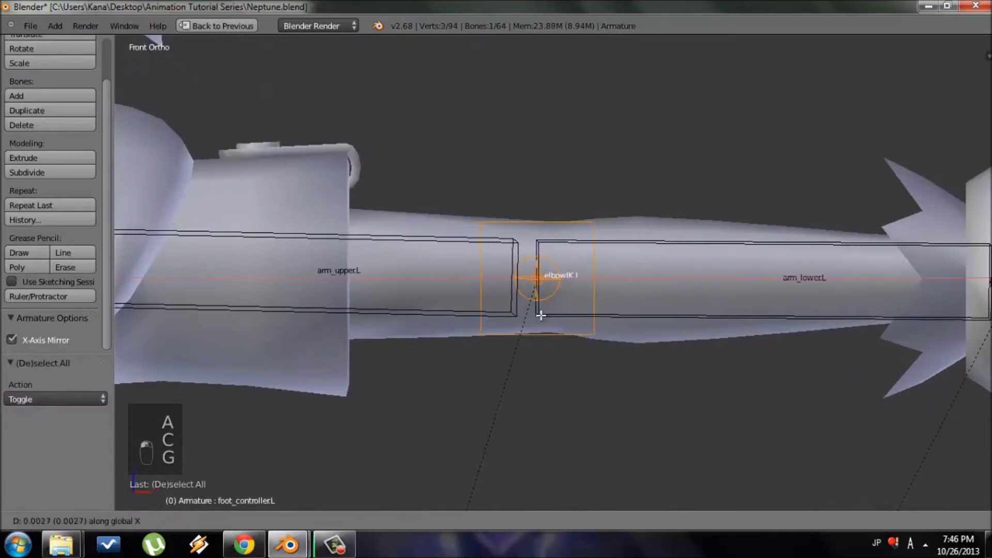
left_click(552, 316)
scroll(529, 339, "down", 3)
scroll(496, 346, "up", 2)
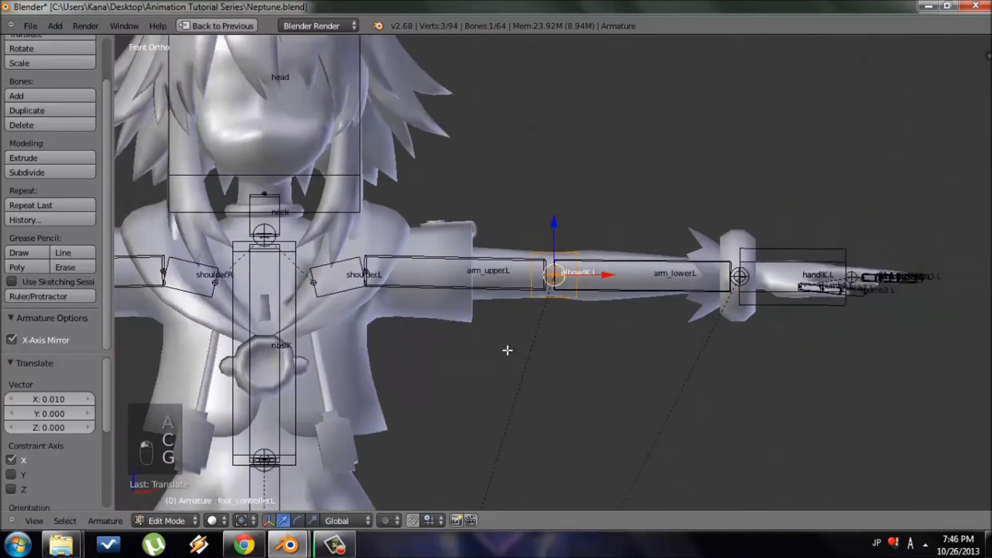
- Examine how the arm bones line up with the character's arms in the front and top views
scroll(434, 349, "down", 5)
scroll(655, 346, "up", 2)
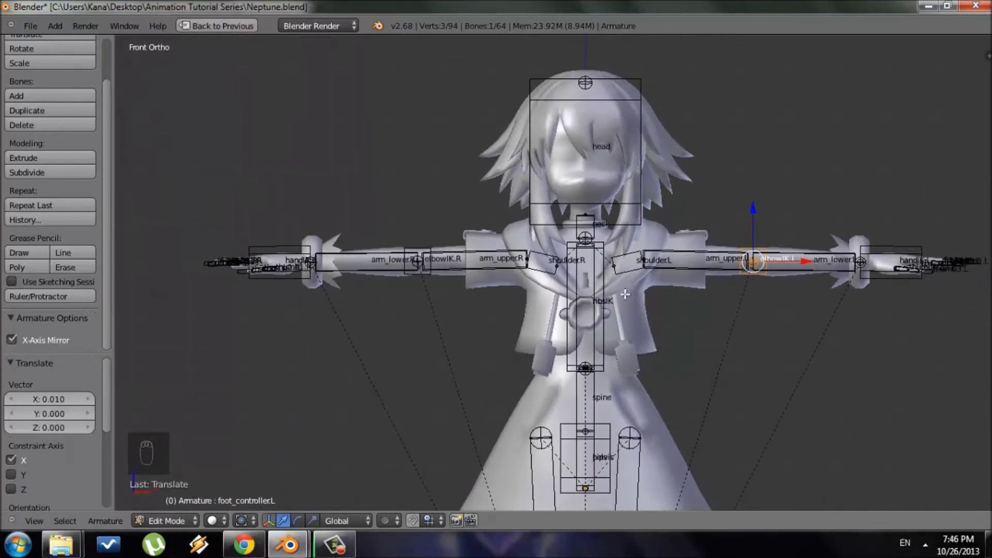
middle_click_drag(729, 348, 506, 375, "shift")
scroll(555, 330, "up", 3)
scroll(505, 375, "down", 1)
scroll(504, 380, "up", 1)
key("KP_7")
middle_click_drag(555, 277, 523, 347, "shift")
scroll(523, 347, "up", 3)
key("a")
key("a")
key("c")
left_click_drag(467, 345, 692, 347)
right_click(692, 346)
scroll(625, 388, "down", 4)
key("a")
- In the top view, select the left elbow joint and move it about 0.012 in X and 0.011 in Y
scroll(626, 348, "up", 4)
scroll(625, 348, "up", 1)
key("c")
left_click(544, 314)
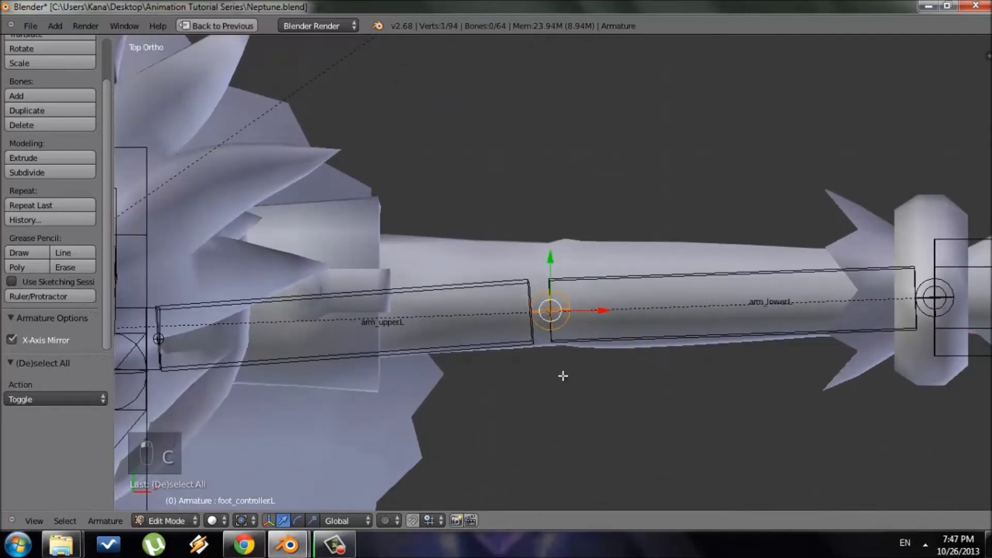
key("KP_7")
key("g")
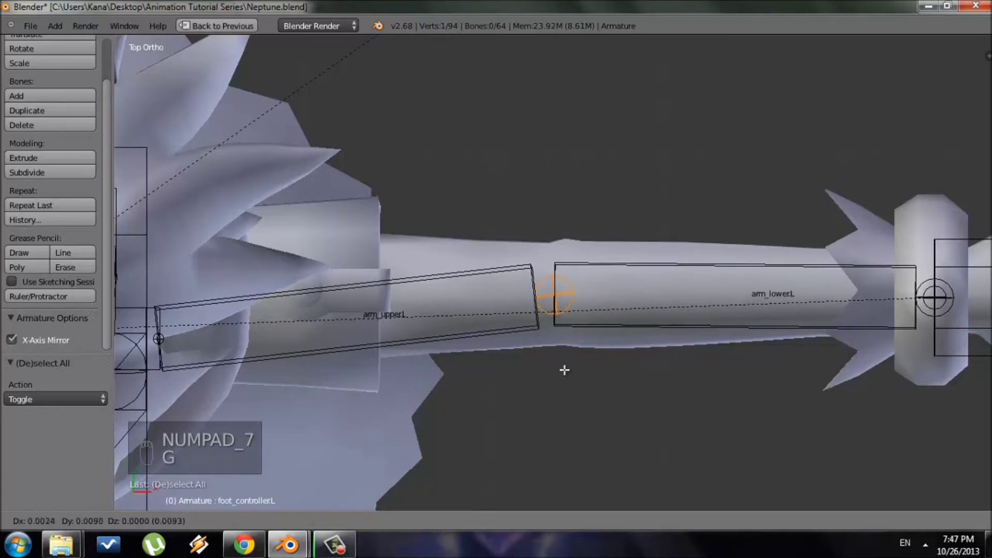
left_click(570, 359)
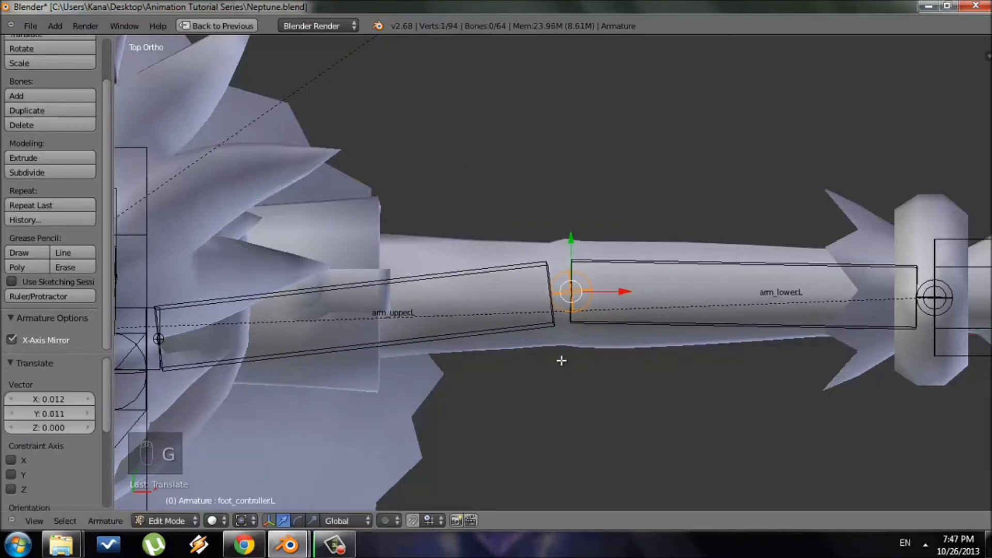
- Select the shoulder.L bone and move it about 0.025 along Y in the top view to line up with the arm
key("KP_1")
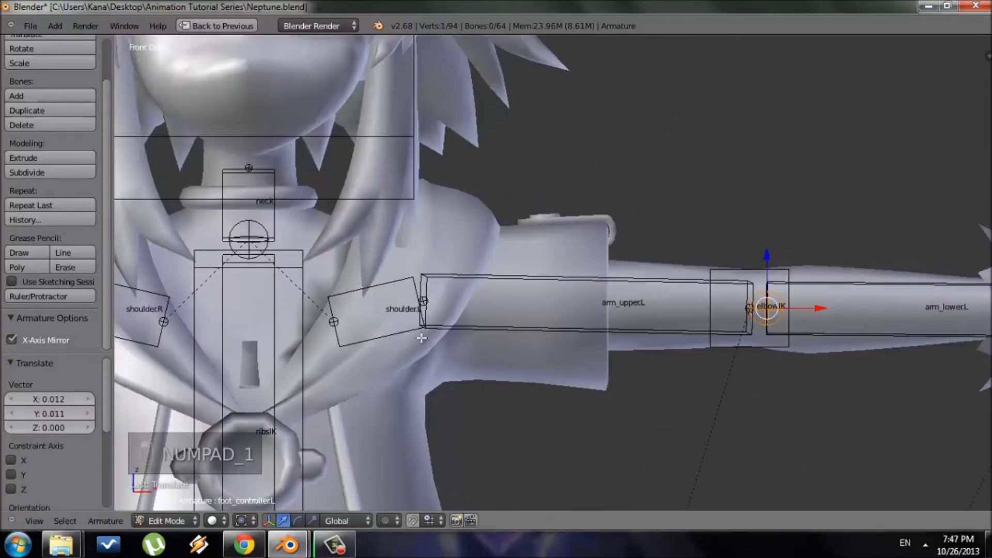
key("c")
left_click(413, 312)
right_click(483, 324)
key("a")
key("c")
key("KP_3")
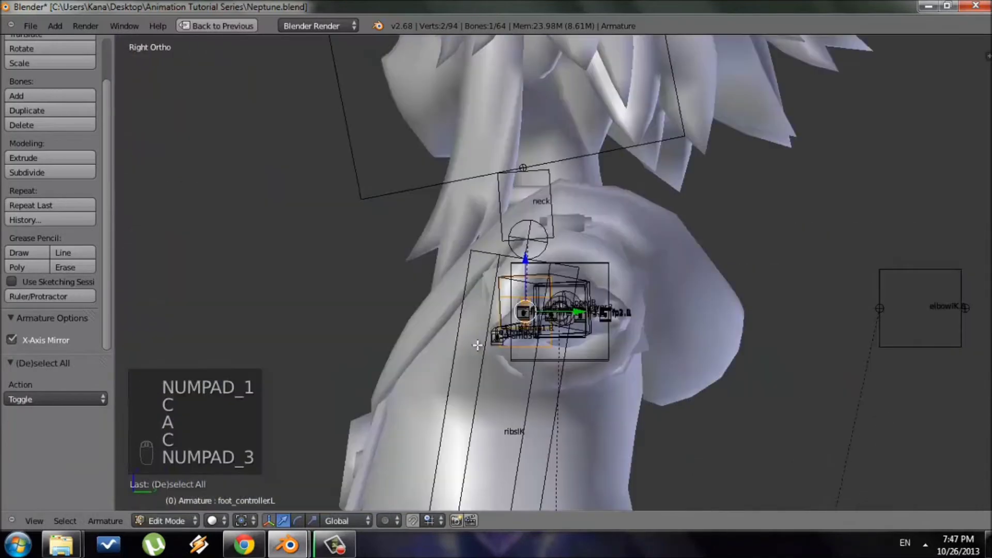
key("KP_7")
key("g")
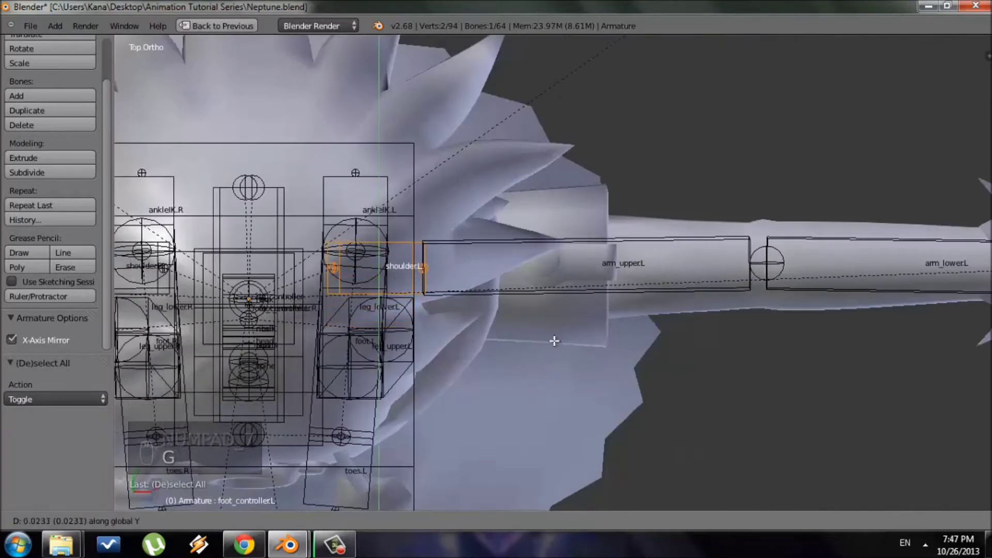
left_click(562, 317)
- Select the left thumb and finger bones with the hand bone's tip and move them about -0.028 along X in the top view
scroll(579, 330, "down", 3)
middle_click_drag(657, 363, 442, 369, "shift")
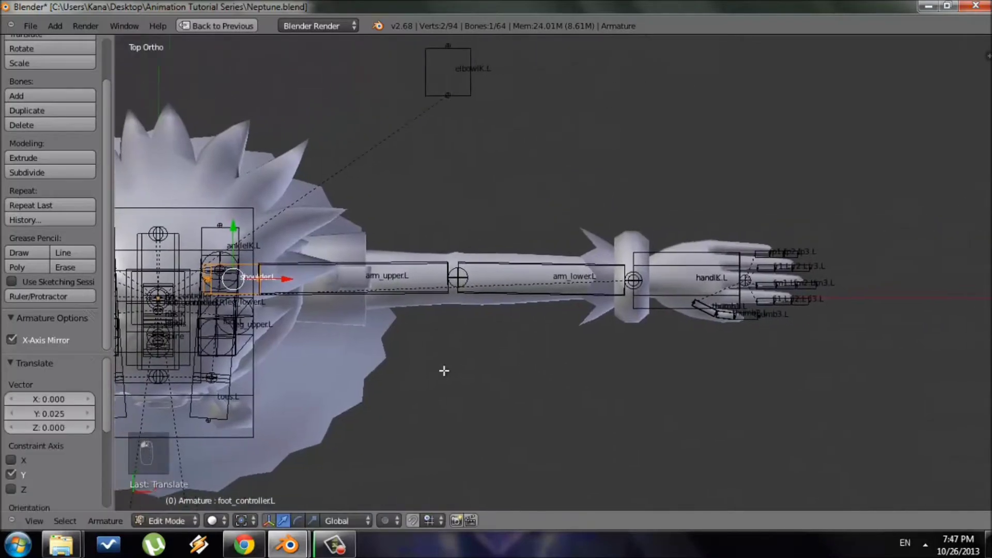
scroll(517, 365, "up", 3)
key("KP_Decimal")
key("KP_1")
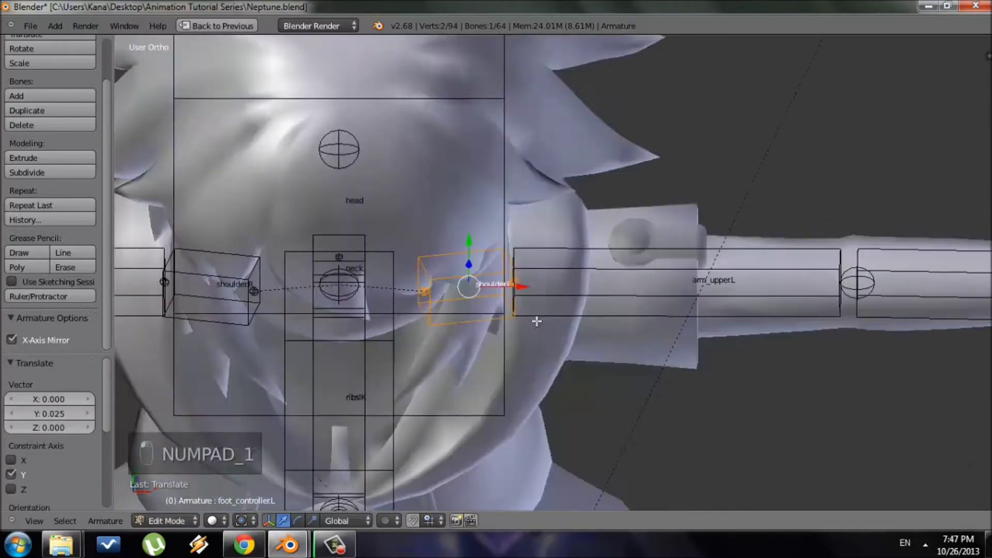
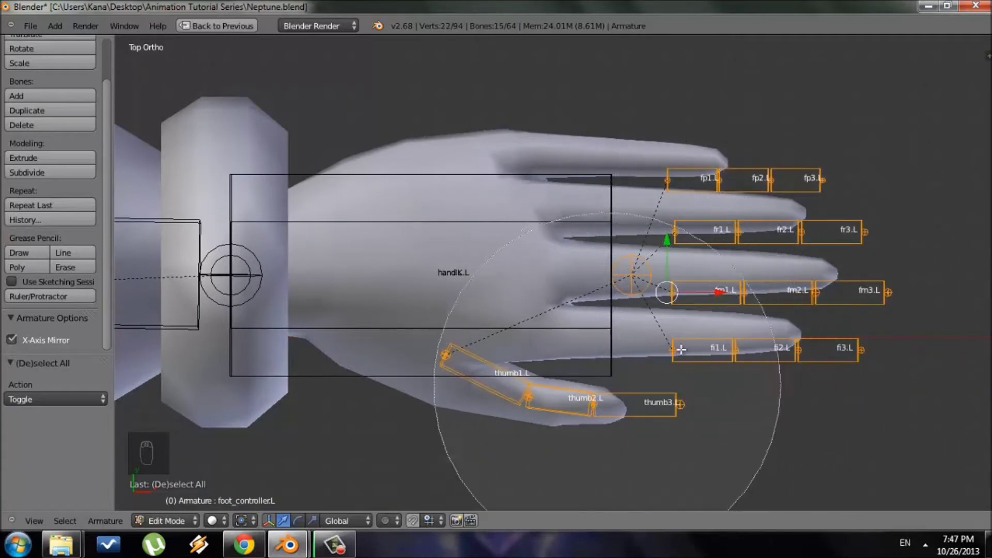
right_click(630, 282)
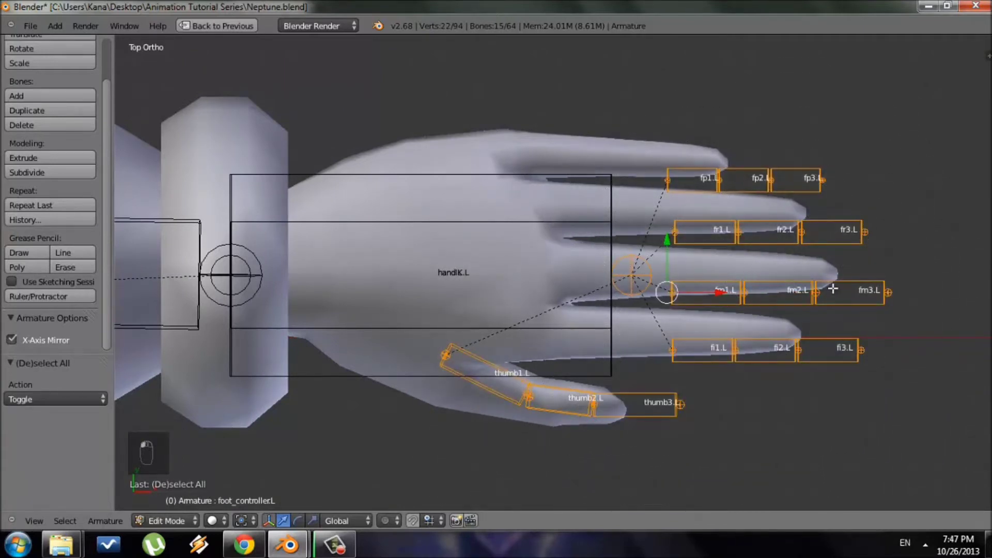
key("g")
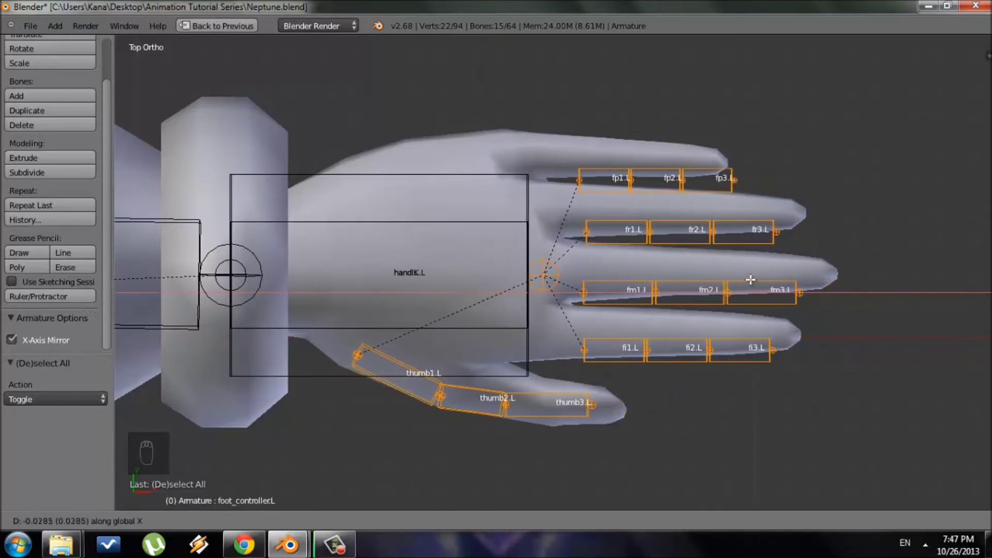
left_click(847, 217)
middle_click_drag(852, 215, 825, 246, "shift")
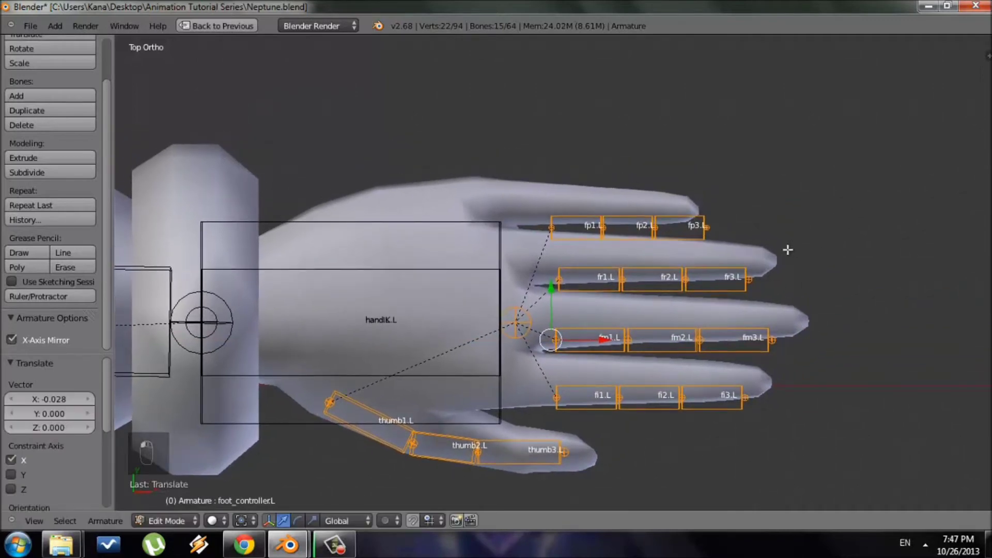
- Select the left little-finger bones fp1.L to fp3.L and move them about -0.013 in X and 0.007 in Y onto the finger
scroll(786, 248, "up", 1)
key("a")
key("c")
left_click_drag(560, 207, 723, 193)
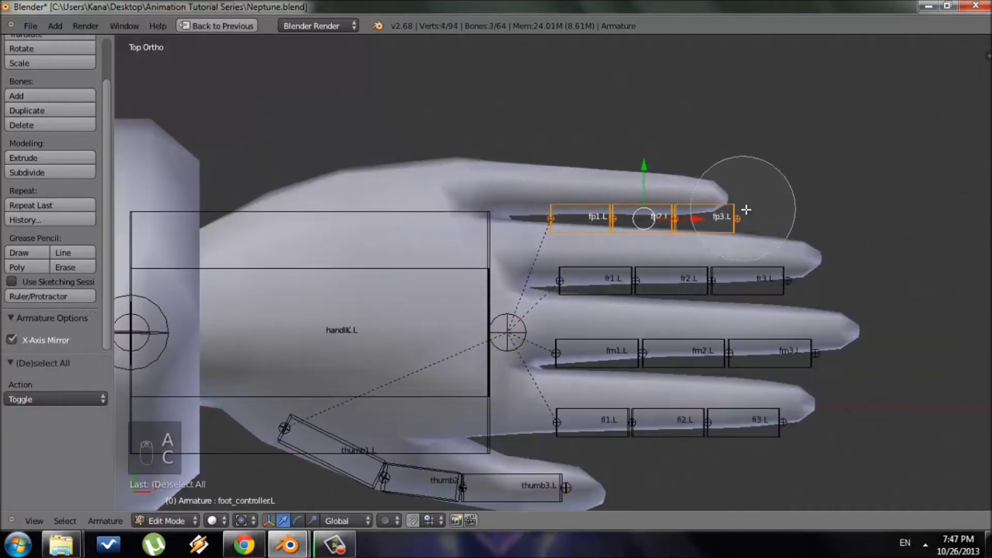
right_click(724, 192)
scroll(718, 186, "up", 2)
key("g")
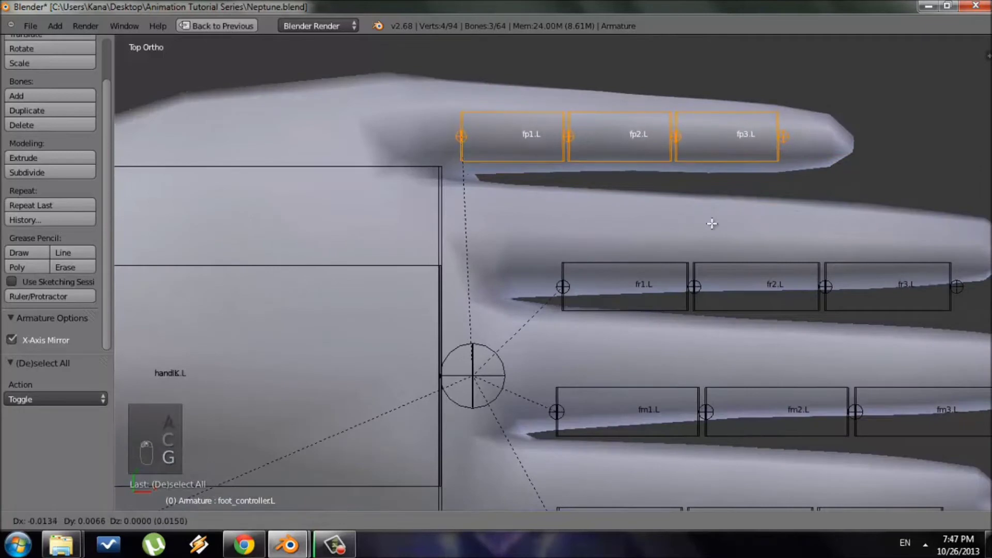
left_click(712, 224)
- Select the left ring-finger bones fr1.L to fr3.L and move them about -0.004 in X and 0.006 in Y onto the finger
key("a")
key("c")
left_click_drag(635, 290, 919, 288)
right_click(882, 317)
key("g")
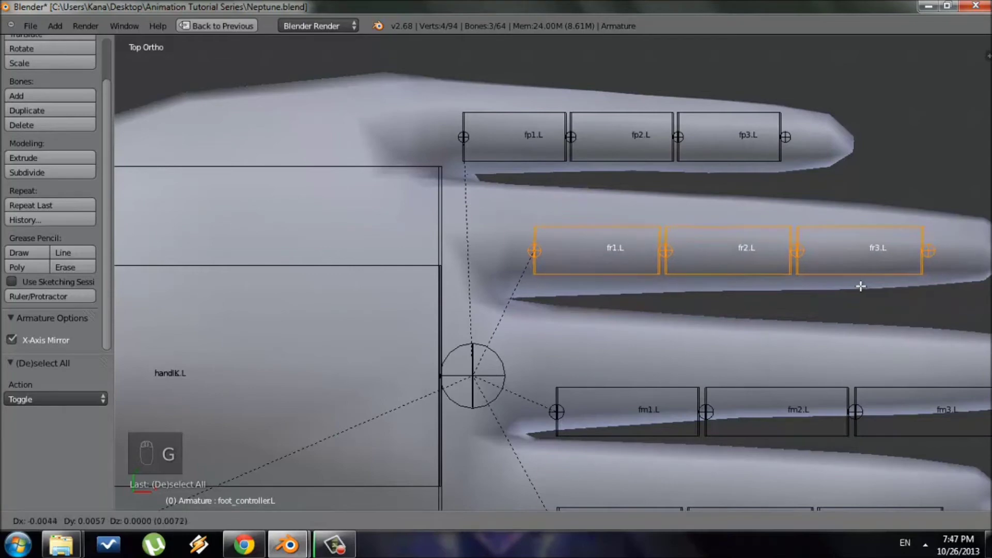
left_click(863, 281)
- Select the left middle-finger bones fm1.L to fm3.L and move them to the centre of the middle finger in the top view
scroll(847, 286, "down", 2)
scroll(469, 272, "up", 2)
key("a")
key("c")
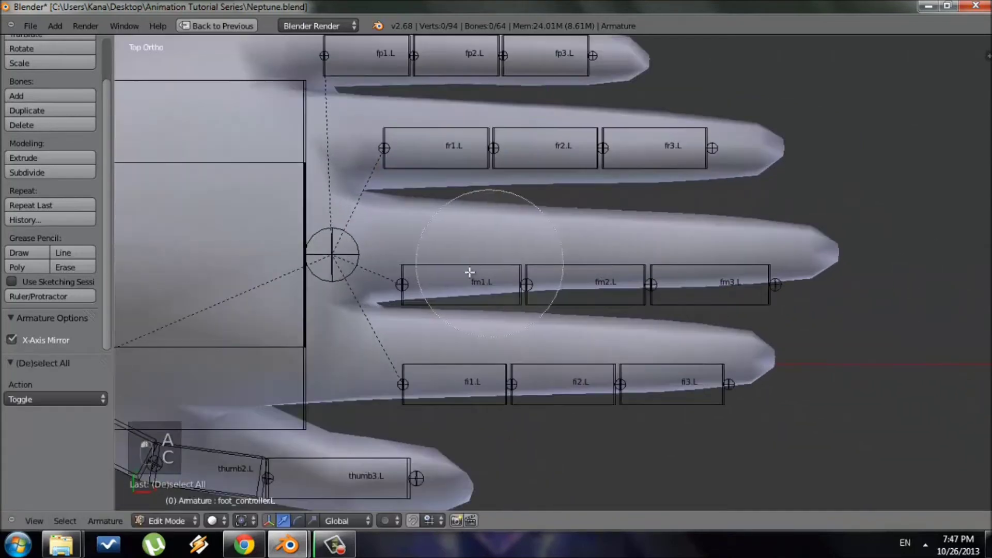
left_click_drag(481, 282, 793, 295)
right_click(777, 317)
key("g")
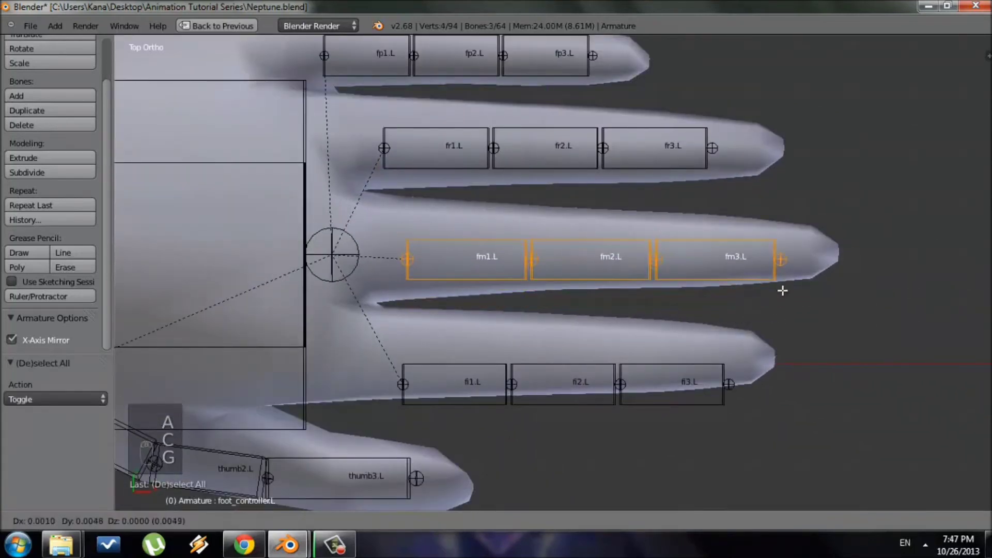
left_click(764, 313)
- Select the left index-finger bones fi1.L to fi3.L and move them about -0.003 in X and 0.005 in Y
key("a")
key("c")
left_click_drag(518, 376, 752, 381)
right_click(753, 381)
key("g")
left_click(721, 365)
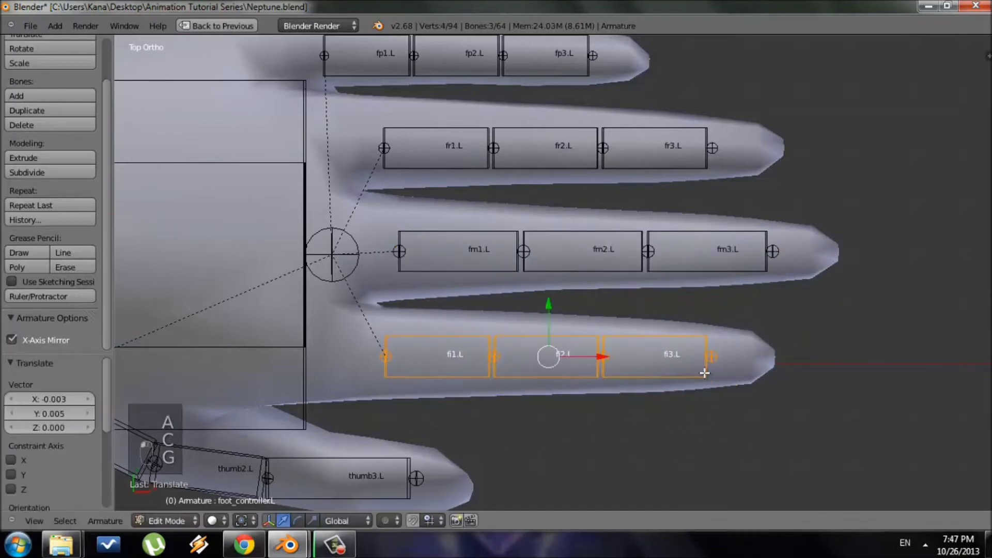
- Select the left thumb bones thumb1.L to thumb3.L and move them toward the thumb's tip and outer edge in the top view
scroll(704, 370, "down", 3)
scroll(460, 346, "up", 3)
key("a")
key("c")
mouse_move(301, 327)
left_mouse_down()
mouse_move(475, 408)
mouse_move(579, 423)
left_mouse_up()
right_click(579, 423)
key("g")
left_click(622, 436)
- Select the joint between thumb1.L and thumb2.L and reposition it inside the thumb in the top view
key("a")
key("c")
left_click_drag(420, 354, 399, 354)
right_click(410, 363)
key("g")
left_click(408, 353)
key("a")
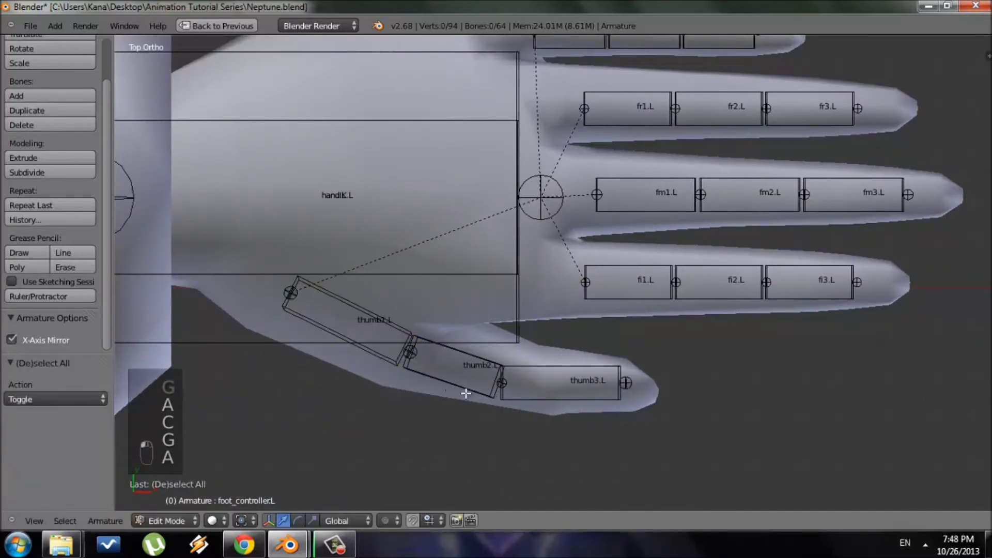
- Select the joint between thumb2.L and thumb3.L and move it about -0.0005 in X and 0.002 in Y
scroll(481, 394, "up", 1)
key("c")
left_click(490, 394)
key("g")
left_click(493, 384)
scroll(497, 385, "down", 1)
- In the front view, select the tip of thumb3.L and raise it to the middle of the thumb's end
key("KP_1")
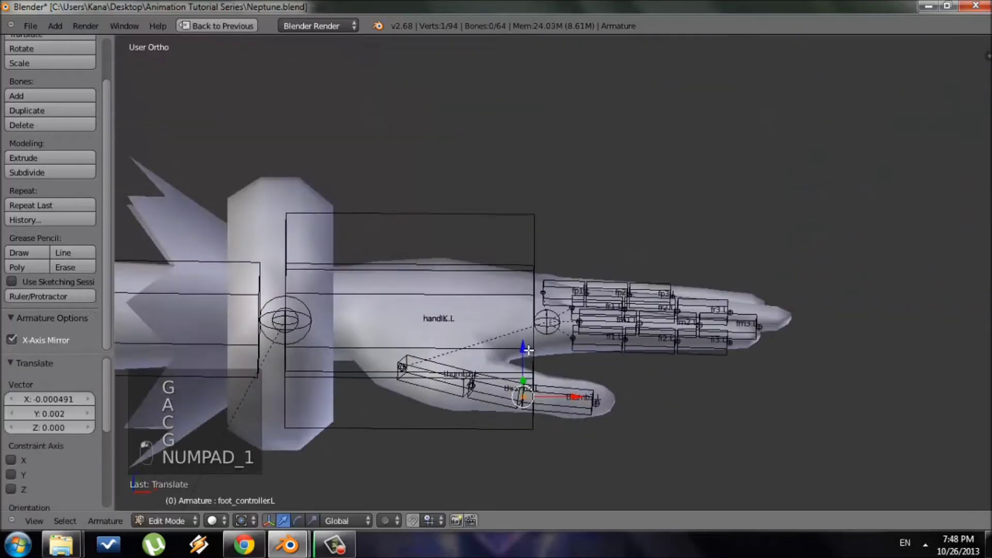
key("a")
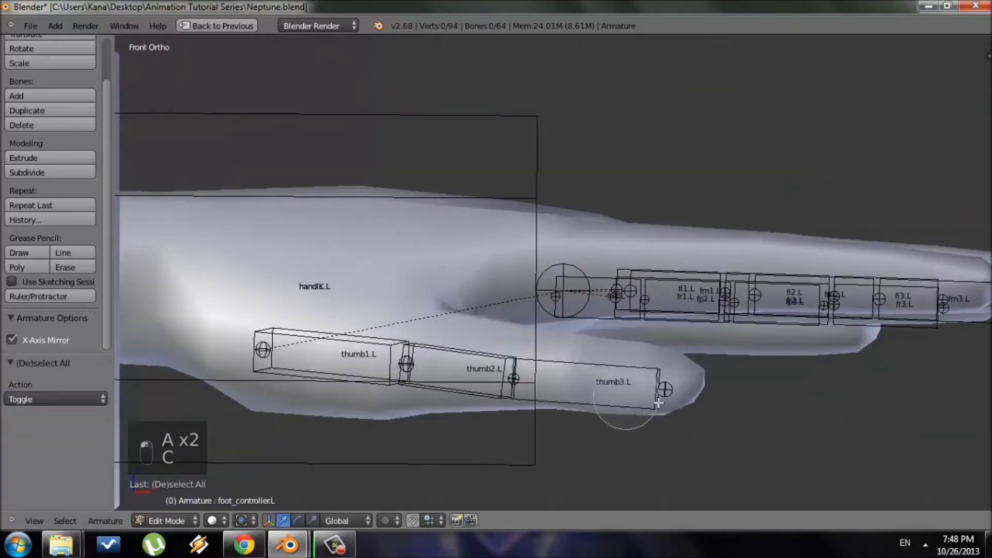
left_click(667, 404)
right_click(667, 404)
key("g")
left_click(668, 384)
- Select the joint between thumb2.L and thumb3.L and raise it slightly along Z in the front view
key("a")
key("c")
left_click(513, 379)
right_click(513, 379)
key("g")
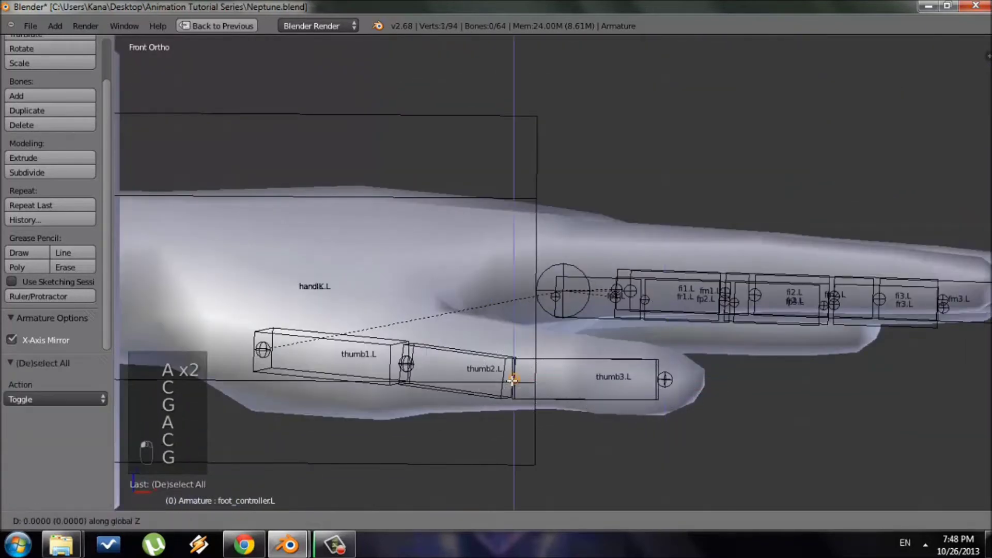
left_click(517, 365)
- In the front view, raise the joint between thumb1.L and thumb2.L slightly and raise the base of thumb1.L into the palm
key("a")
key("c")
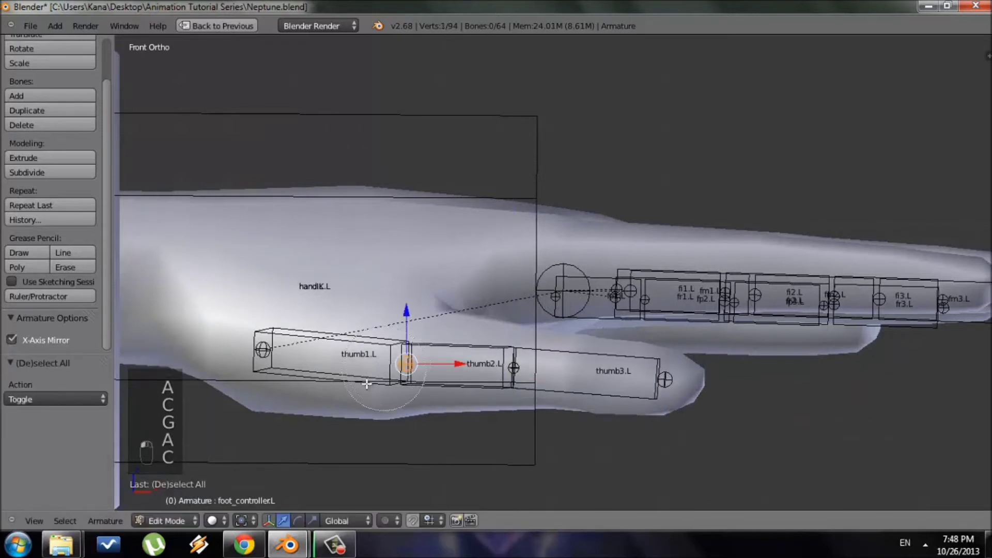
right_click(381, 372)
key("g")
left_click(362, 378)
key("a")
right_click(270, 366)
key("g")
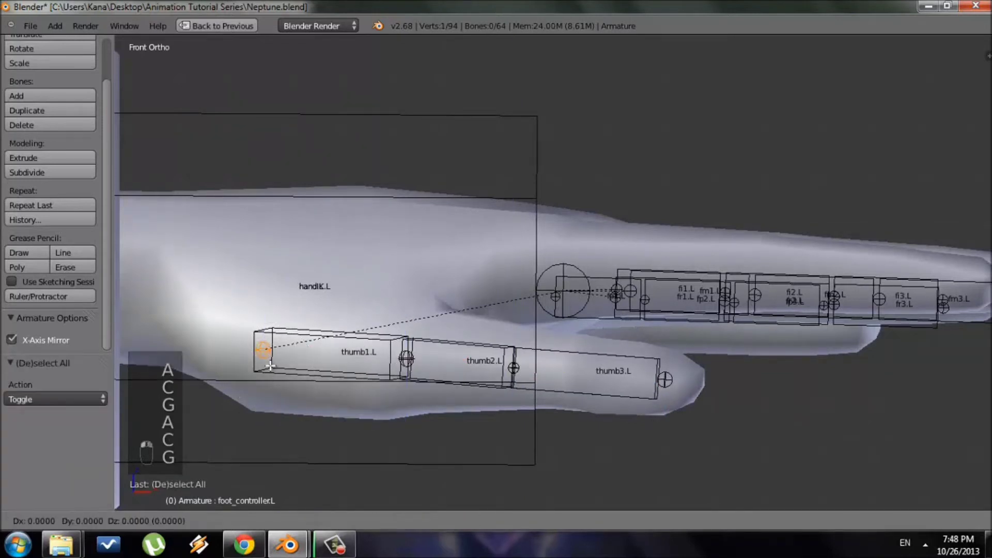
left_click(280, 310)
- Move the joint between thumb1.L and thumb2.L about -0.002 in X, 0.0008 in Y and 0.001 in Z
key("a")
key("c")
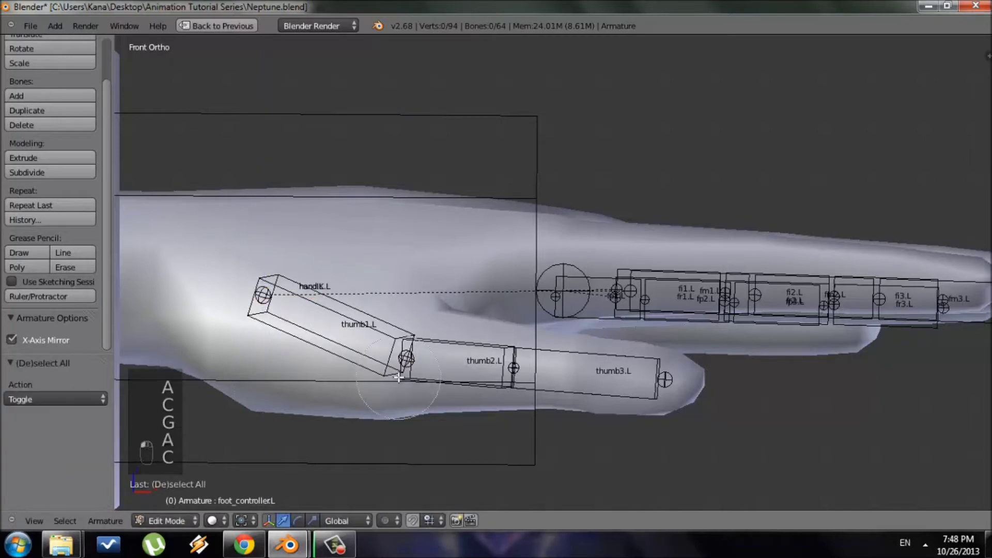
key("KP_7")
key("g")
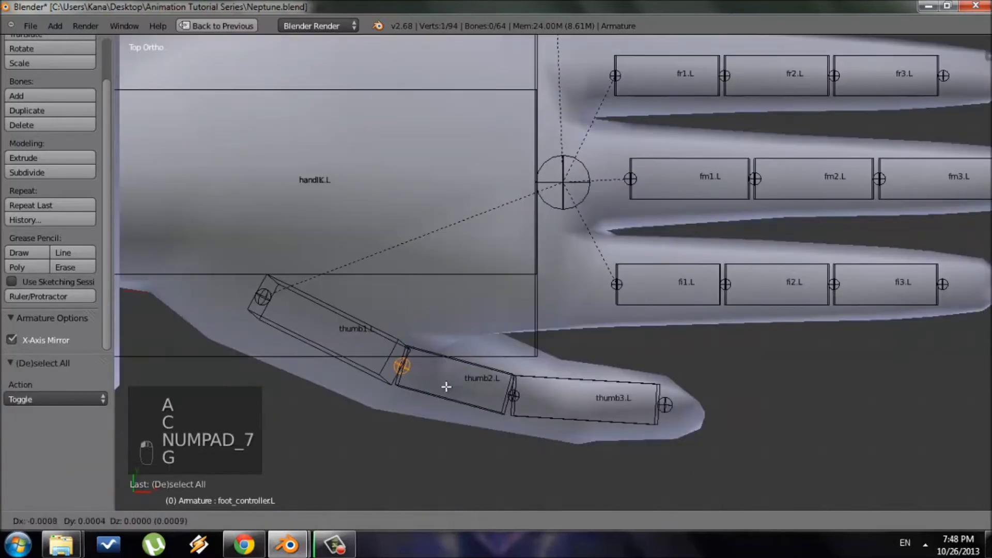
left_click(406, 371)
scroll(635, 401, "down", 3)
key("KP_1")
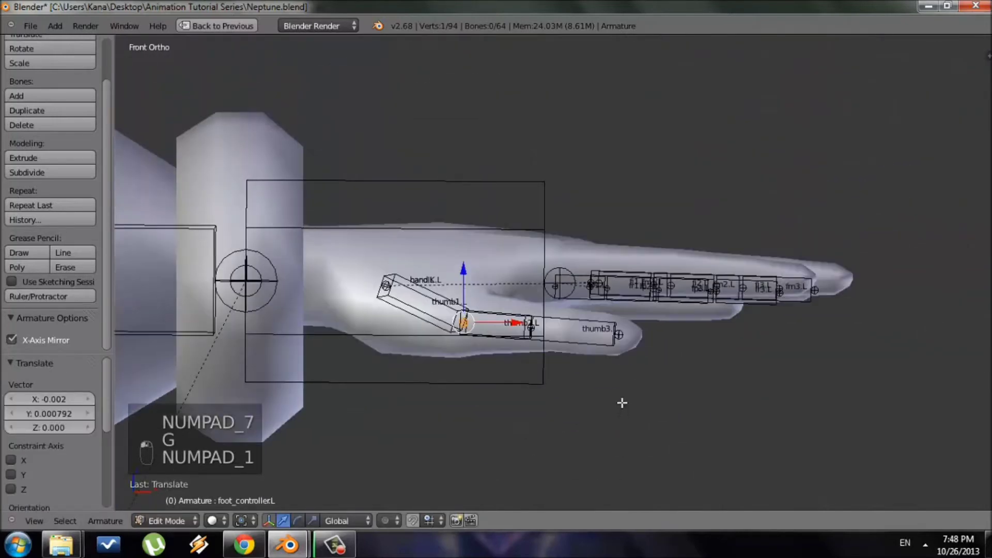
scroll(559, 339, "up", 3)
key("g")
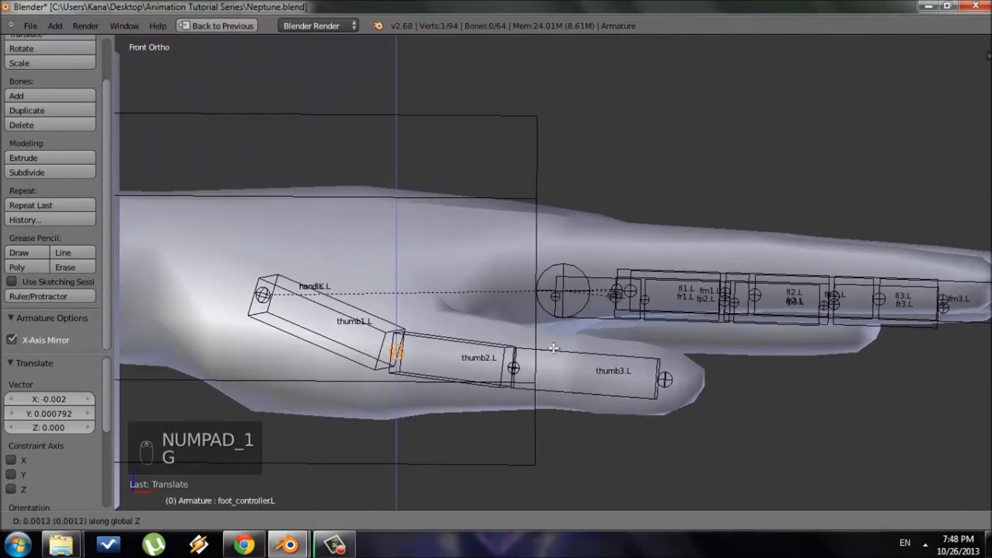
left_click(553, 348)
- In the front view, select all four left fingers' bones with the hand bone's tip and raise them about 0.004 along Z
scroll(553, 349, "down", 3)
key("KP_7")
key("a")
key("a")
scroll(554, 353, "down", 1)
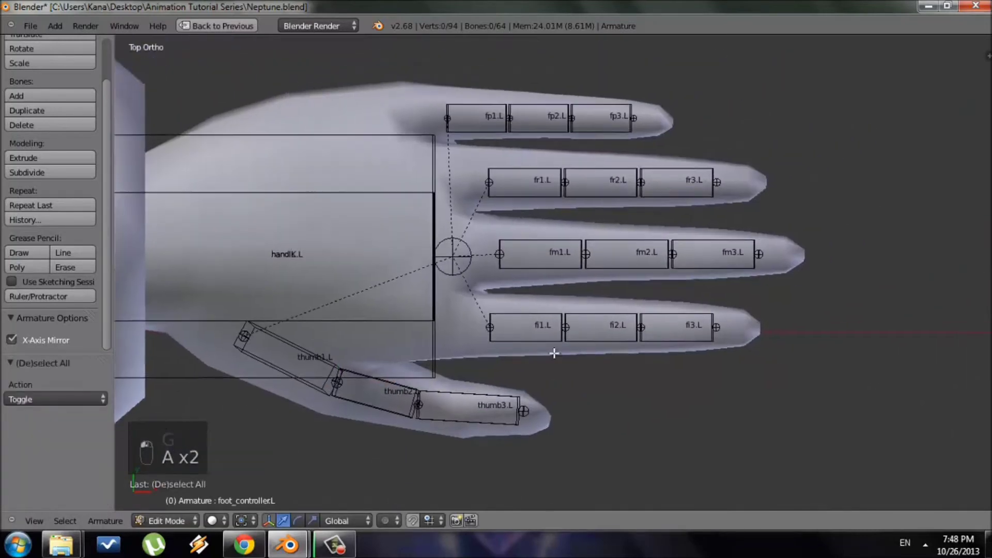
scroll(554, 353, "up", 2)
key("KP_1")
key("c")
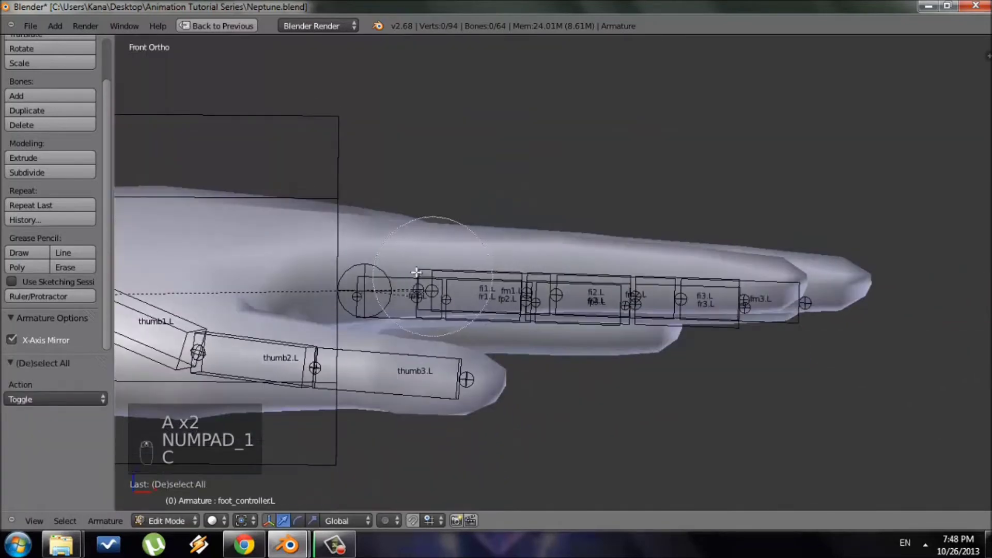
left_click_drag(390, 270, 822, 318)
right_click(821, 317)
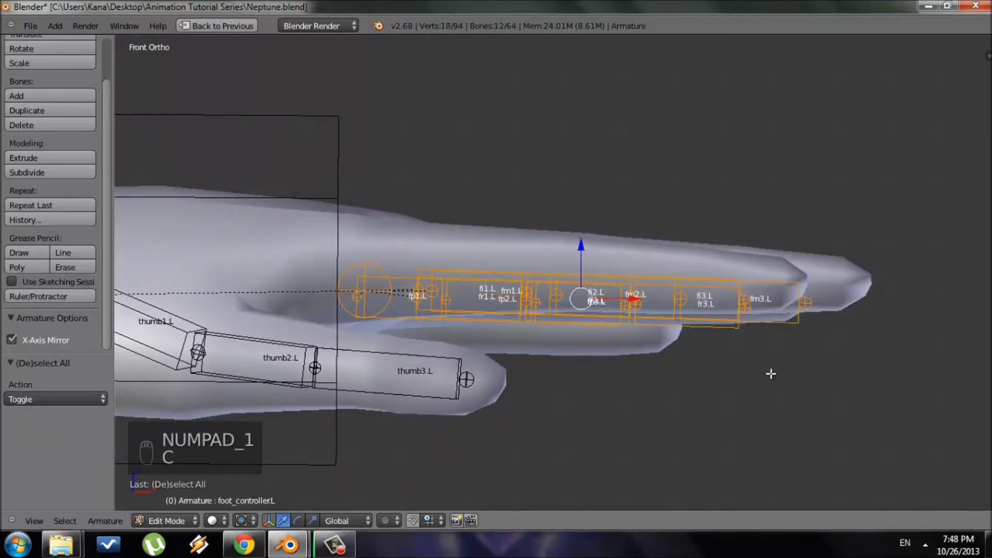
key("g")
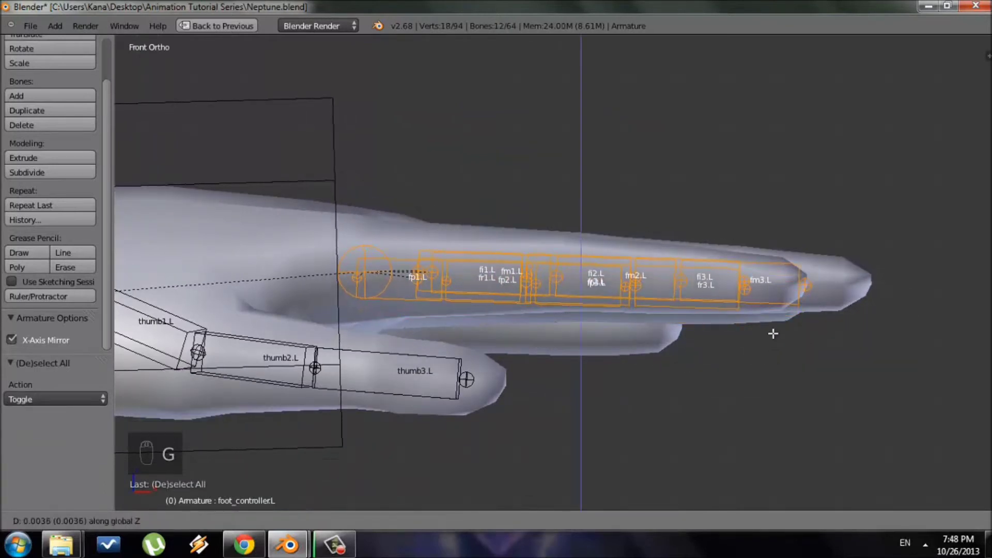
left_click(773, 334)
- Select the little-finger bones fp1.L to fp3.L and move them about -0.007 along Z in the front view
scroll(759, 340, "down", 3)
scroll(749, 350, "up", 4)
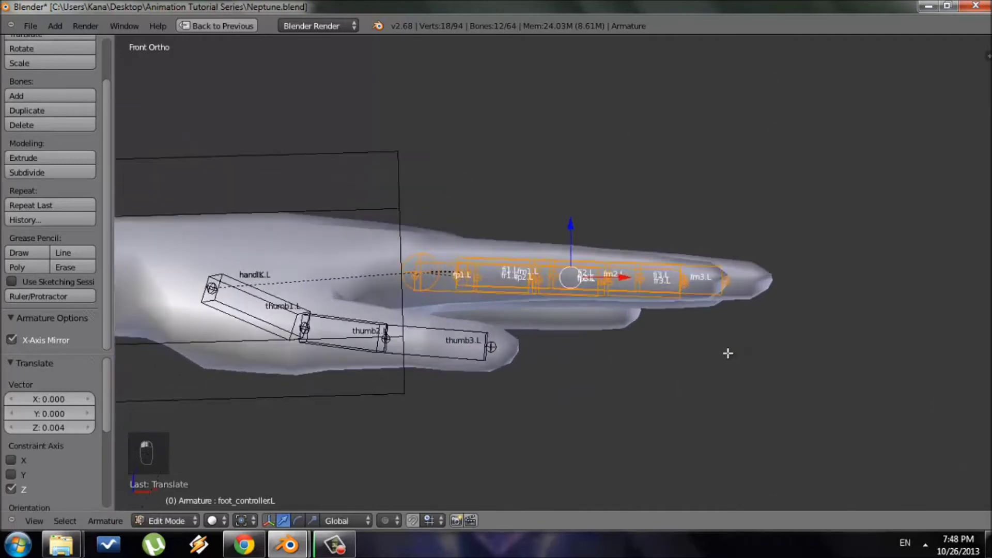
key("KP_5")
middle_click_drag(713, 341, 486, 389)
key("KP_7")
key("KP_5")
key("a")
key("a")
scroll(516, 269, "up", 3)
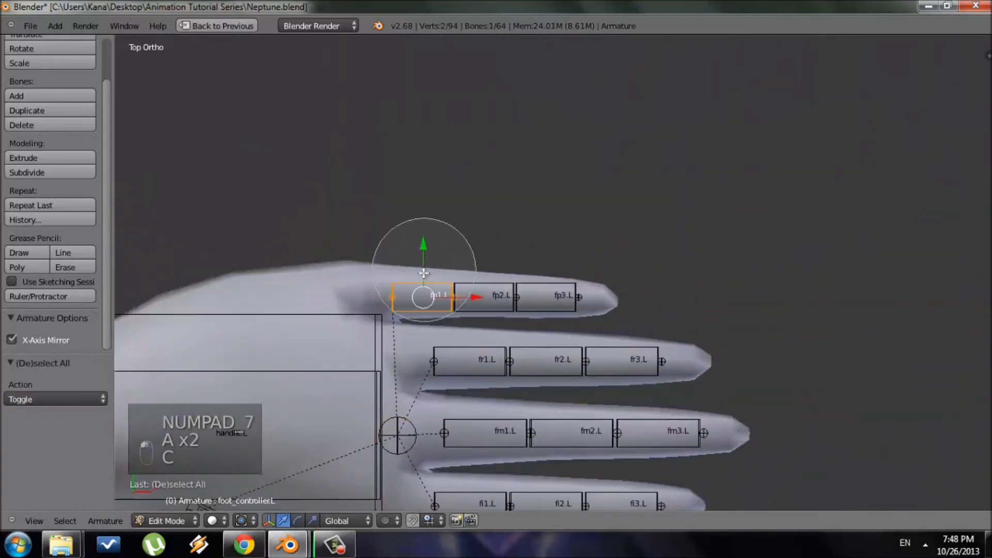
left_click_drag(574, 281, 620, 289)
key("KP_1")
key("g")
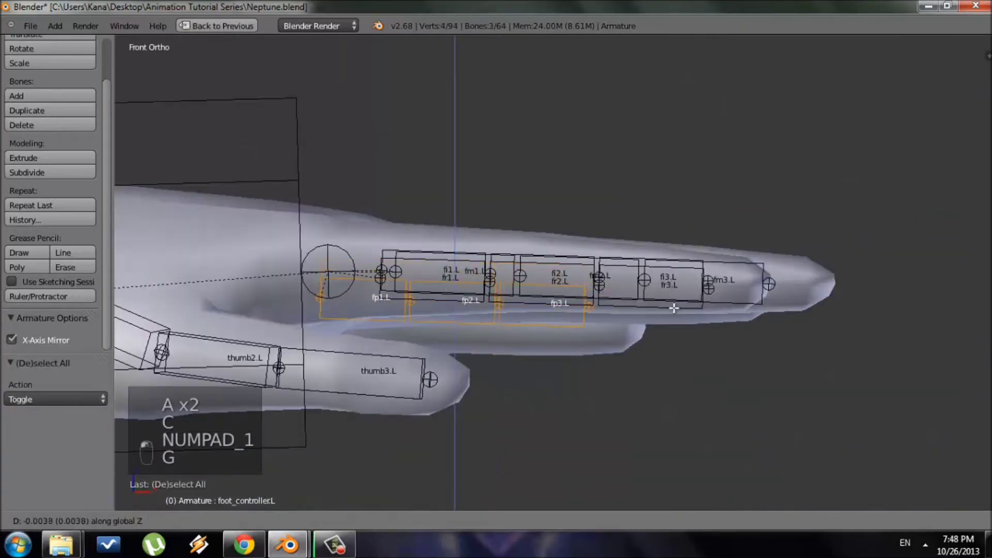
left_click(676, 342)
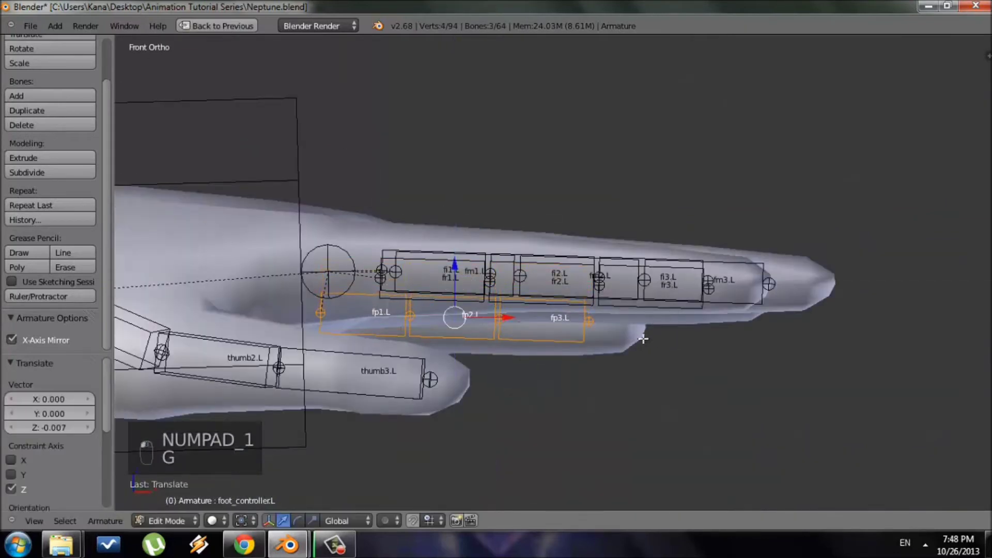
- Select the ring-finger bones fr1.L to fr3.L and lower them about 0.001 along Z, using wireframe display in the front view
key("KP_7")
key("a")
key("a")
key("c")
left_click(698, 415)
key("KP_1")
key("z")
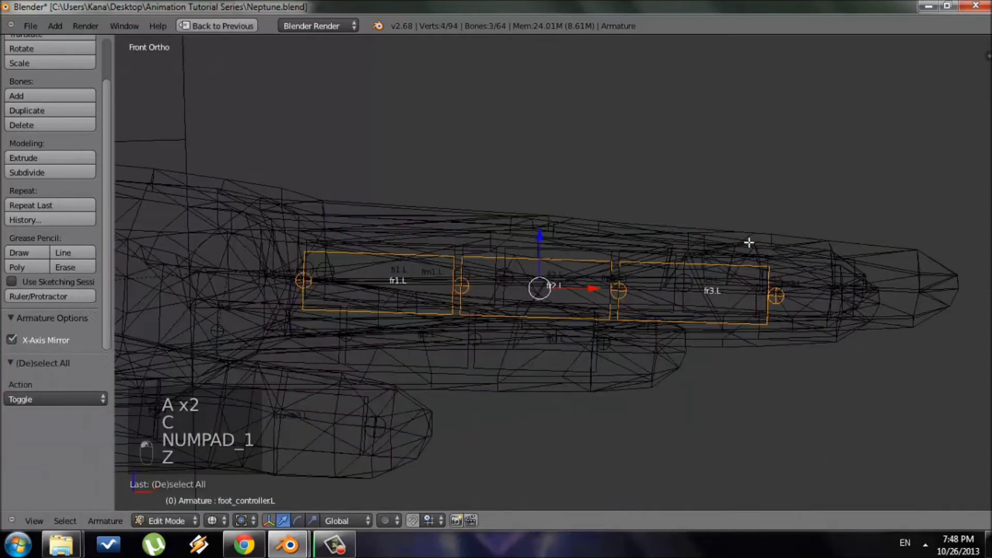
key("g")
left_click(760, 310)
- Restore solid shading and examine how the left finger and arm bones fit the mesh in perspective and front views
key("z")
key("KP_5")
middle_click_drag(761, 359, 679, 397)
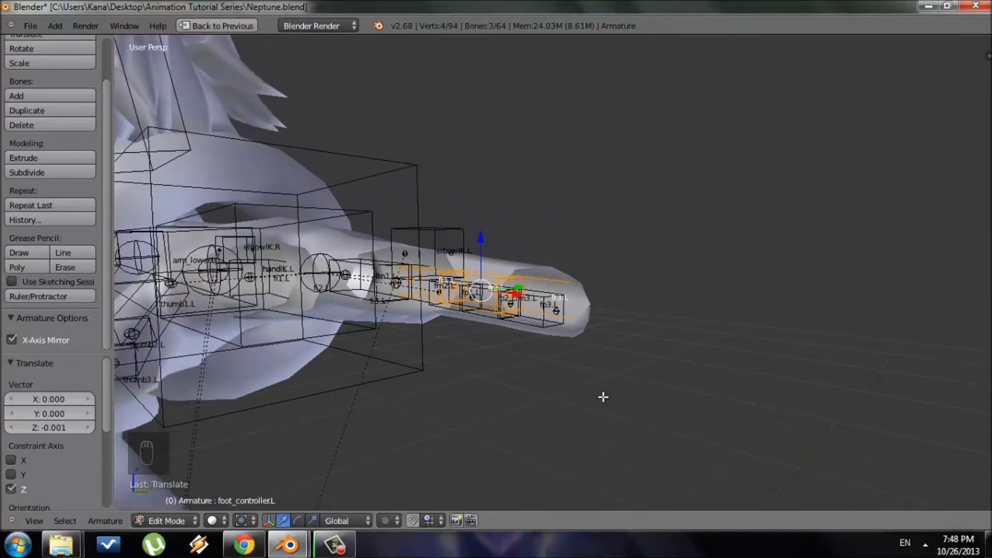
key("KP_1")
key("KP_5")
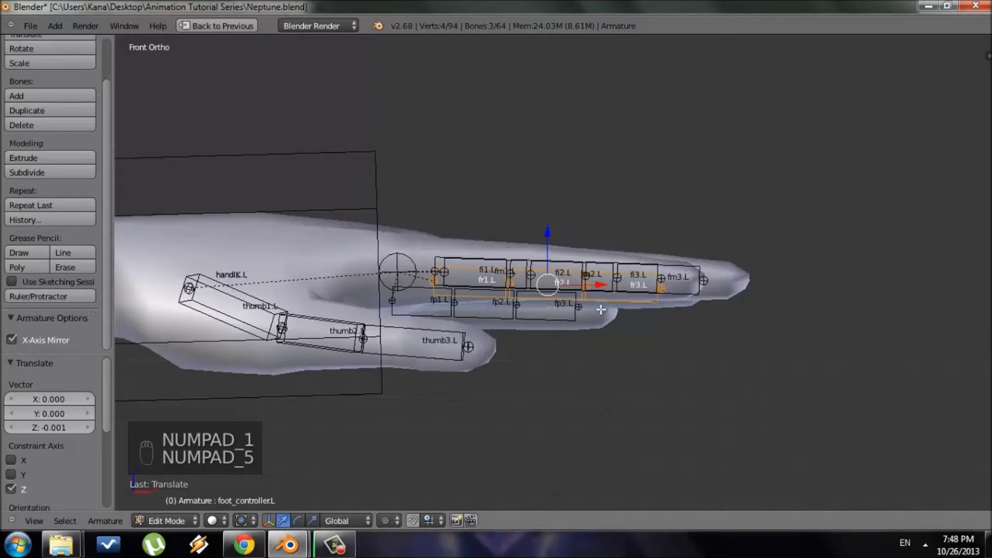
scroll(601, 310, "down", 6)
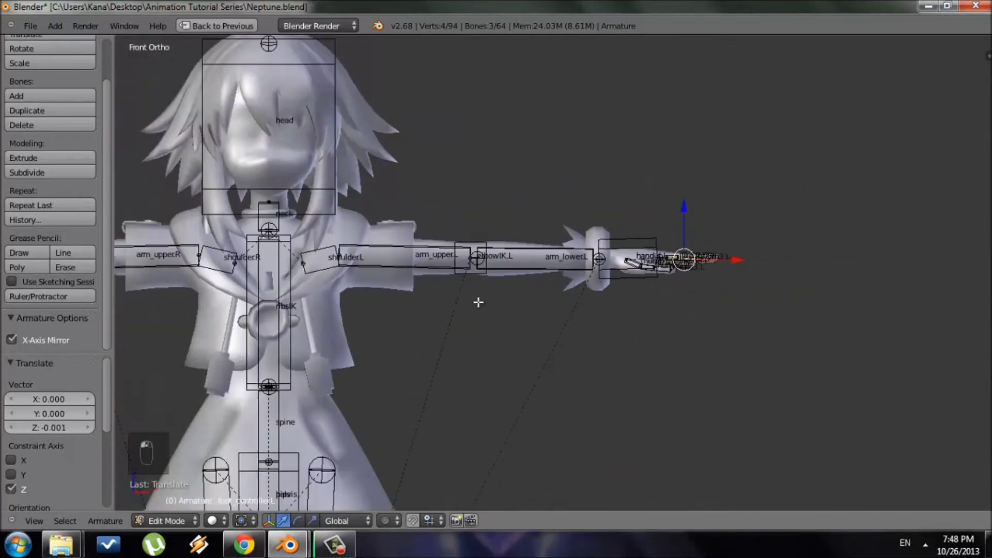
scroll(478, 302, "down", 2)
- In the right side view, select the head bone's tip and move it about 0.022 along Z
key("a")
key("KP_3")
scroll(575, 286, "up", 3)
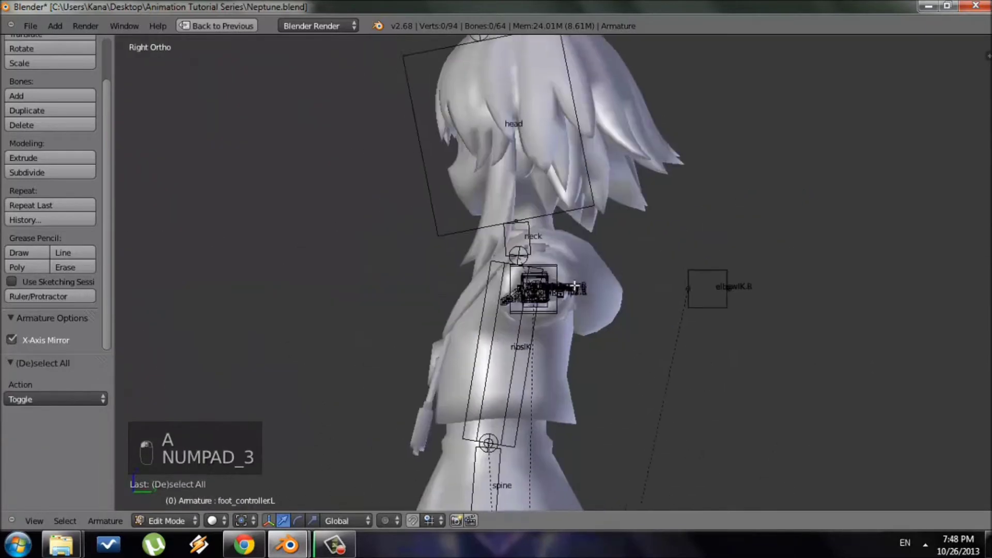
middle_click_drag(575, 286, 582, 418, "shift")
scroll(558, 321, "up", 2)
middle_click_drag(536, 281, 544, 231, "shift")
key("c")
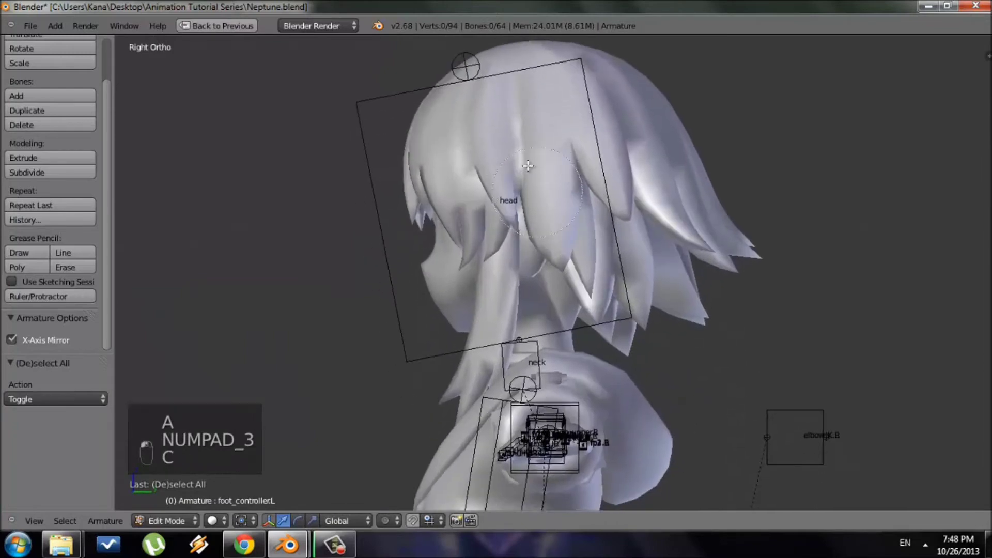
left_click(467, 99)
right_click(469, 102)
key("g")
middle_click(492, 185)
left_click(492, 179)
- Select the joint between the neck and head bones and raise it about 0.019 along Z
middle_click_drag(495, 226, 463, 180, "shift")
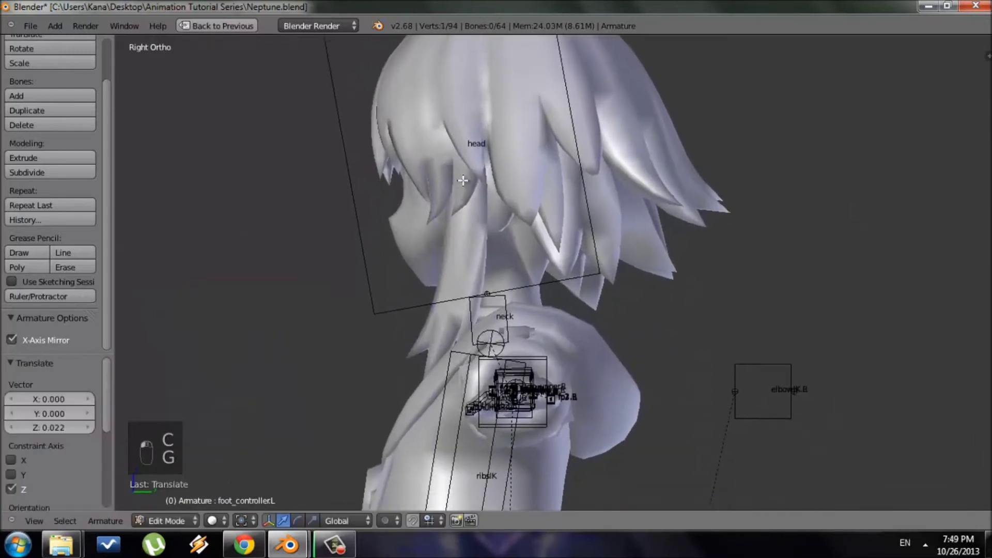
scroll(464, 206, "up", 3)
key("a")
key("g")
middle_click(449, 256)
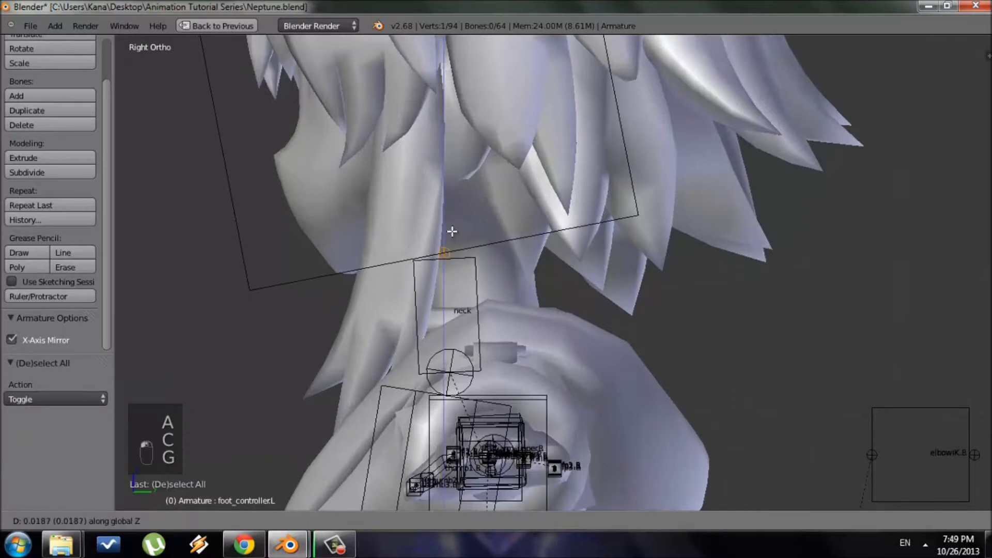
left_click(452, 231)
- Select the joint at the base of the neck bone with the ribs tip and raise it about 0.022 along Z
key("a")
key("c")
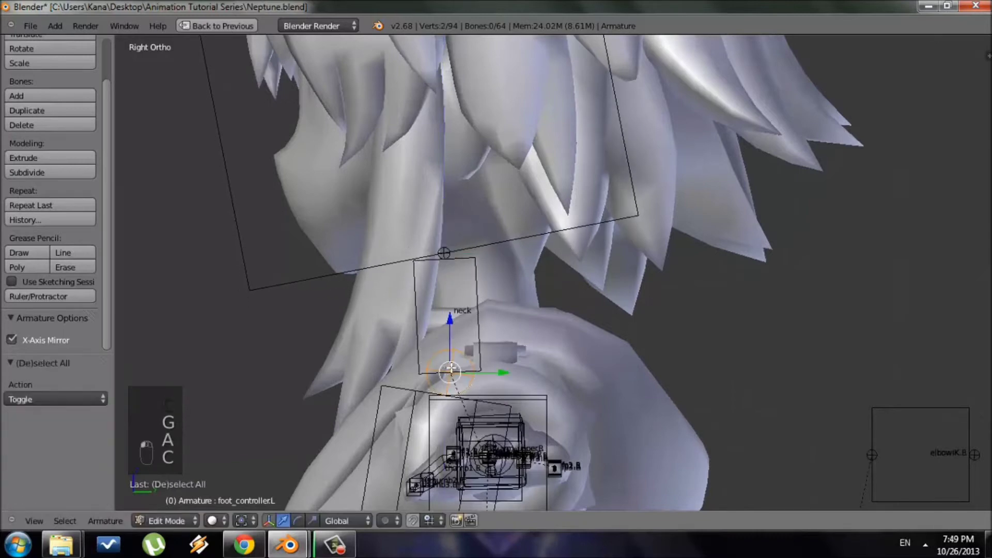
key("g")
middle_click(526, 362)
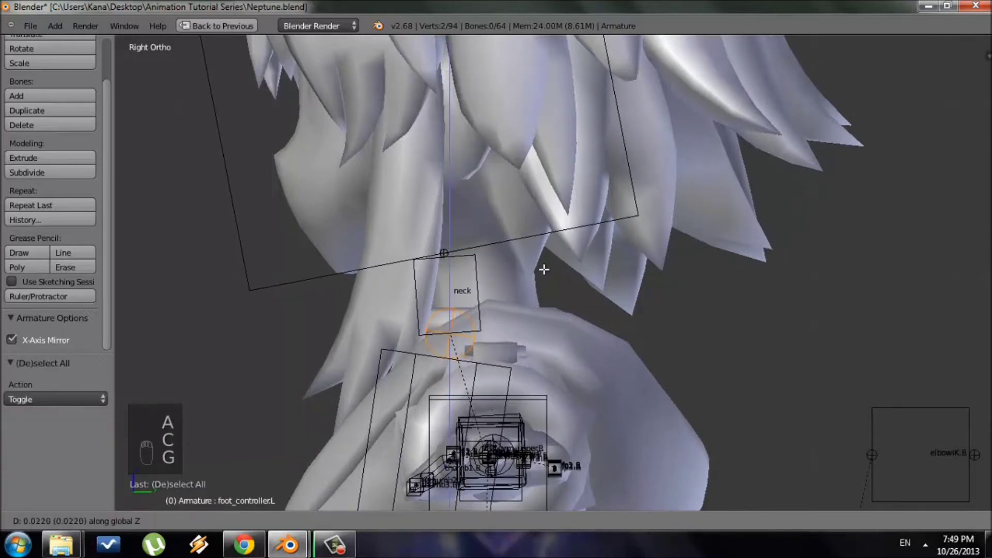
left_click(544, 269)
- Select the whole neck bone with both joints, move it about 0.012 along Y, and adjust its height along Z
key("g")
middle_click(548, 264)
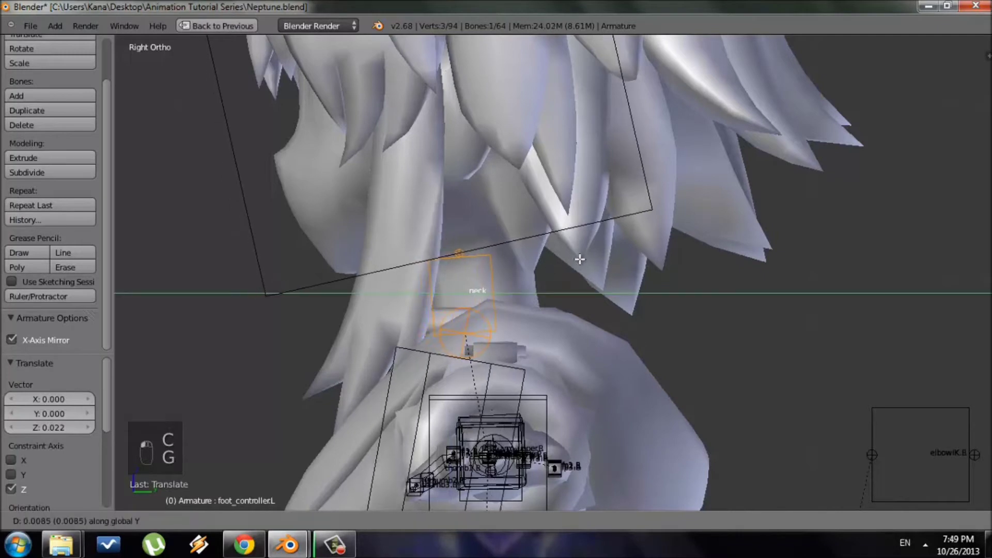
left_click(637, 247)
key("g")
middle_click(559, 286)
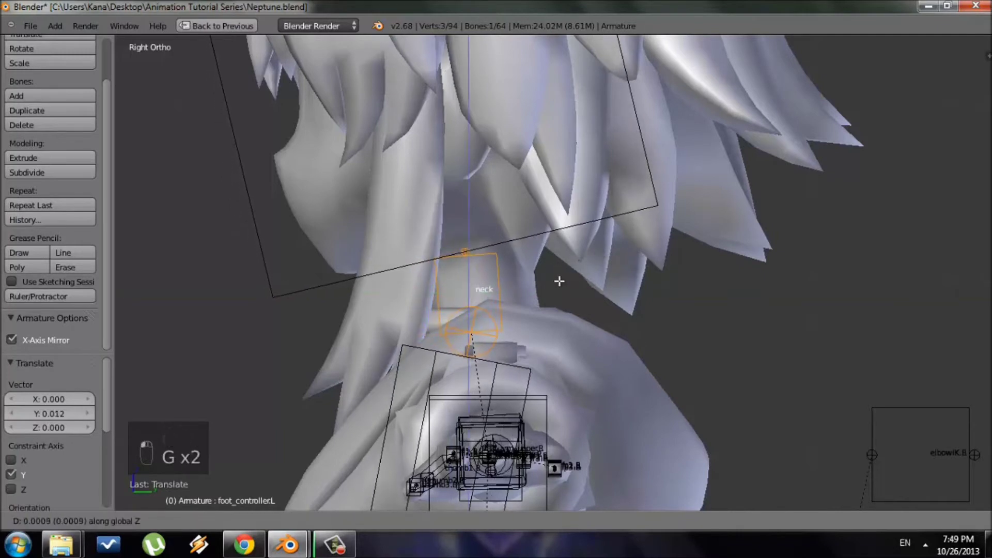
left_click(560, 248)
- Clear the selection, select the head bone's tip, and move it about 0.030 along Y
scroll(655, 234, "down", 4)
middle_click_drag(655, 234, 648, 348, "shift")
key("a")
key("c")
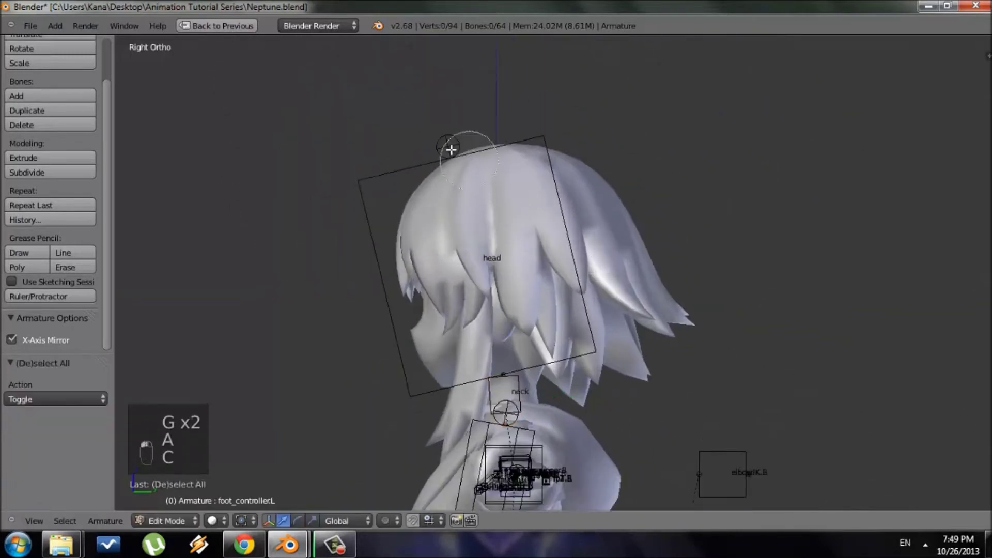
left_click(452, 147)
right_click(451, 147)
key("g")
middle_click(469, 147)
left_click(478, 147)
- In the right side view, select the knee joint, move it about 0.019 along Y, and raise it about 0.017 along Z
middle_click_drag(625, 454, 646, 146, "shift")
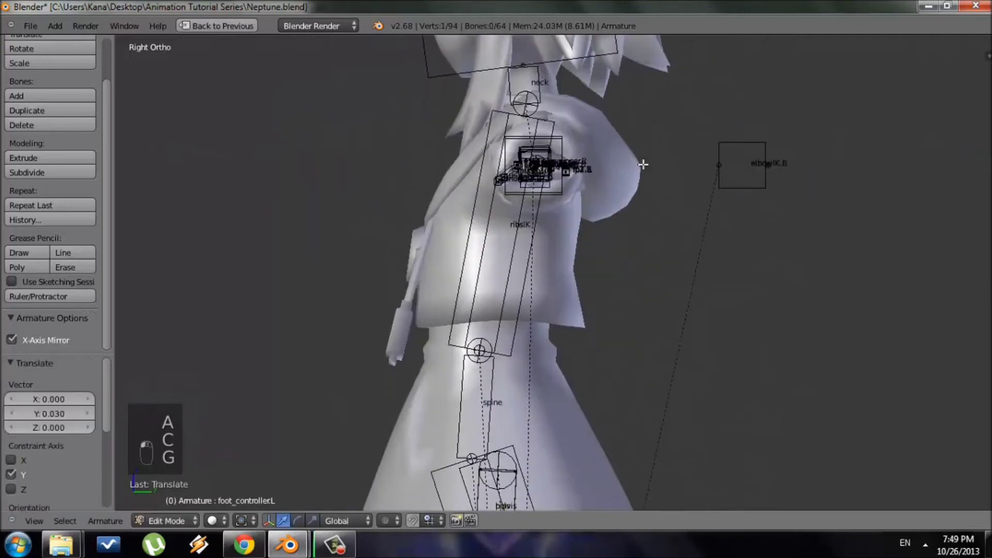
scroll(633, 216, "down", 3)
key("KP_1")
middle_click_drag(612, 417, 571, 181, "shift")
middle_click_drag(563, 261, 594, 259, "shift")
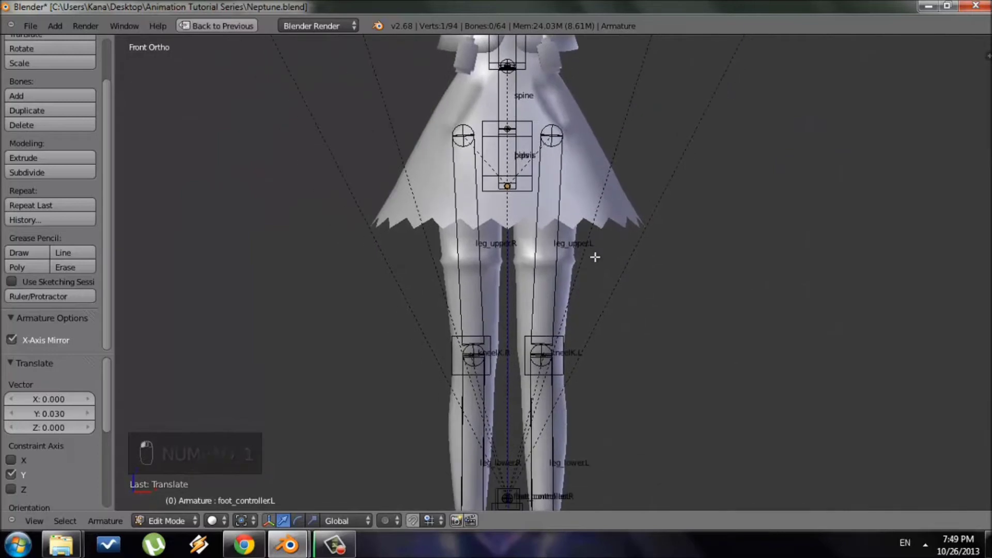
key("KP_3")
middle_click_drag(610, 417, 595, 303, "shift")
middle_click_drag(567, 336, 561, 293, "shift")
scroll(522, 186, "up", 3)
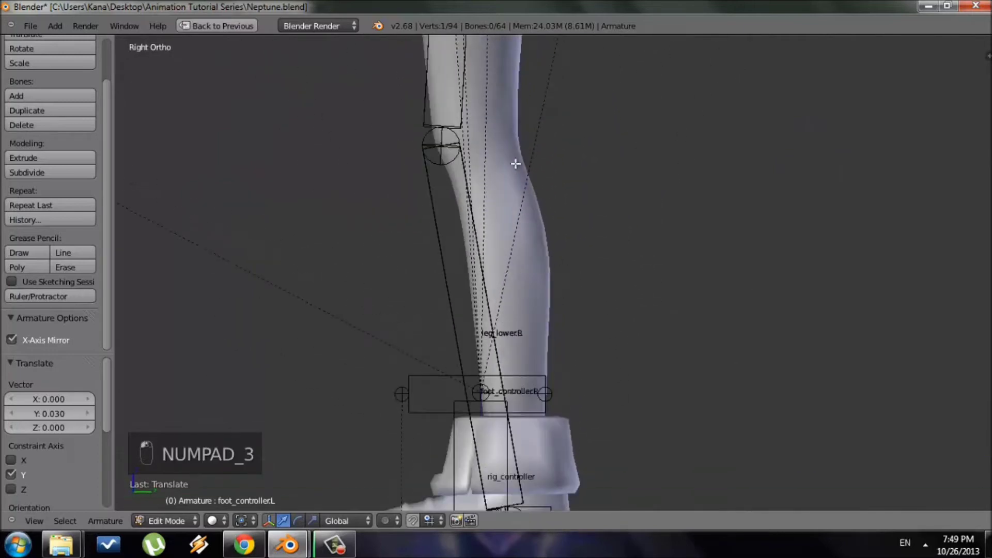
middle_click_drag(522, 186, 525, 280, "shift")
scroll(503, 248, "up", 2)
key("c")
left_click(405, 229)
right_click(404, 228)
key("g")
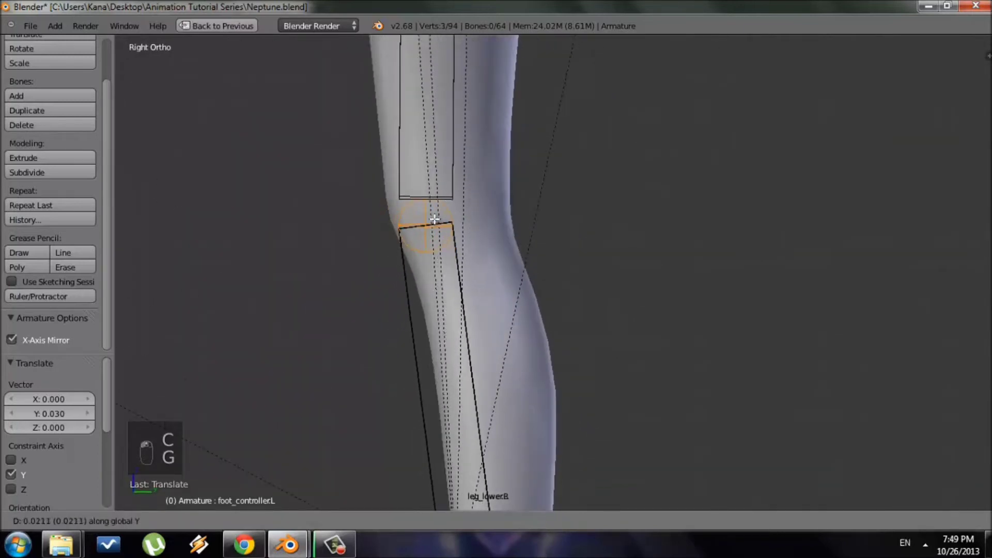
left_click(376, 214)
key("g")
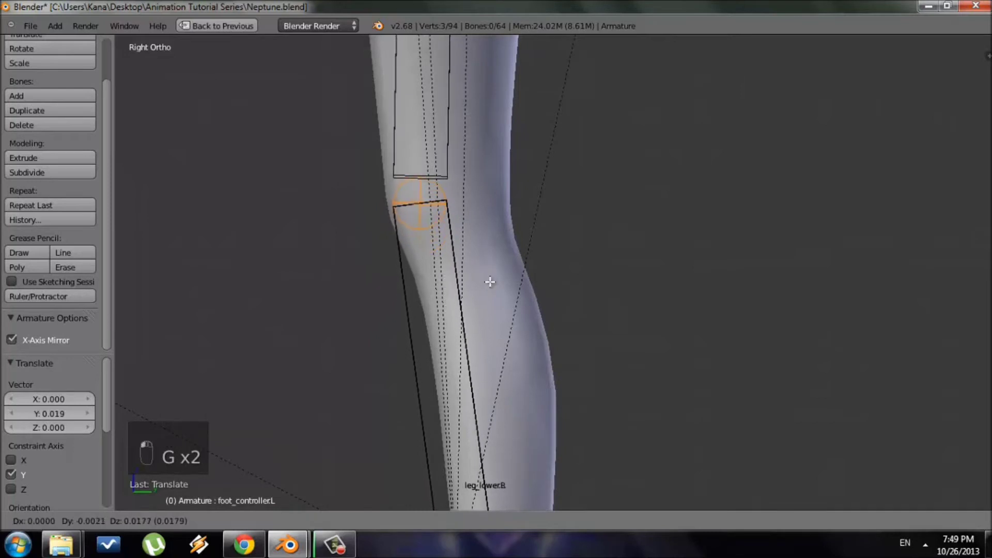
left_click(494, 285)
- Select the ankleIK bones and rig_controller with the ankle joints and move them about 0.013 along Y
scroll(498, 300, "down", 3)
middle_click_drag(518, 296, 508, 309, "shift")
middle_click_drag(584, 309, 531, 323, "shift")
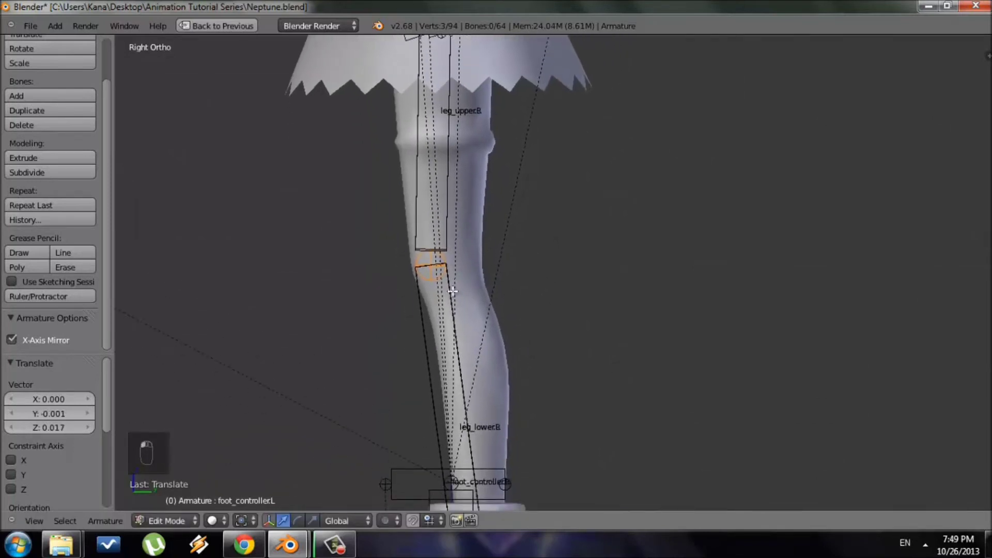
middle_click_drag(540, 400, 523, 142, "shift")
scroll(522, 153, "up", 2)
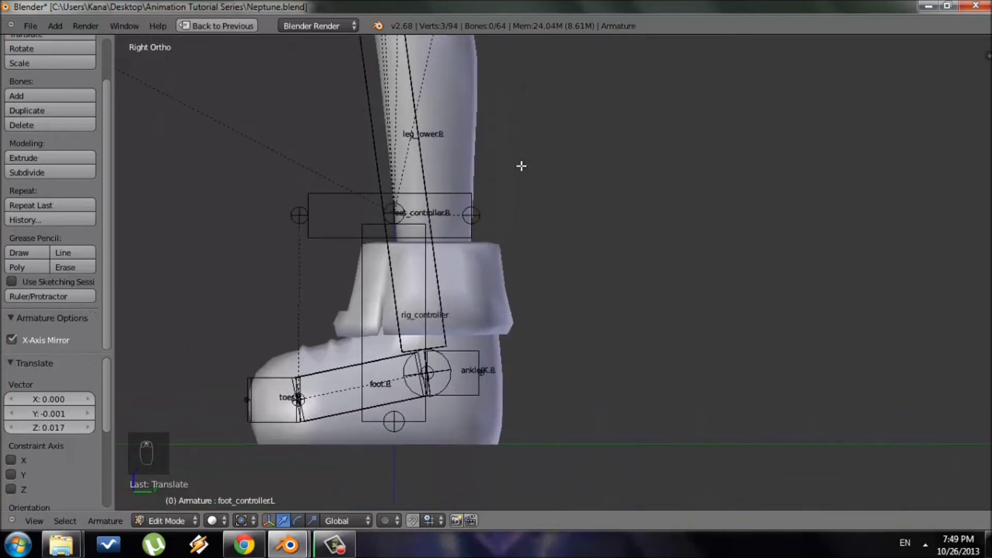
key("a")
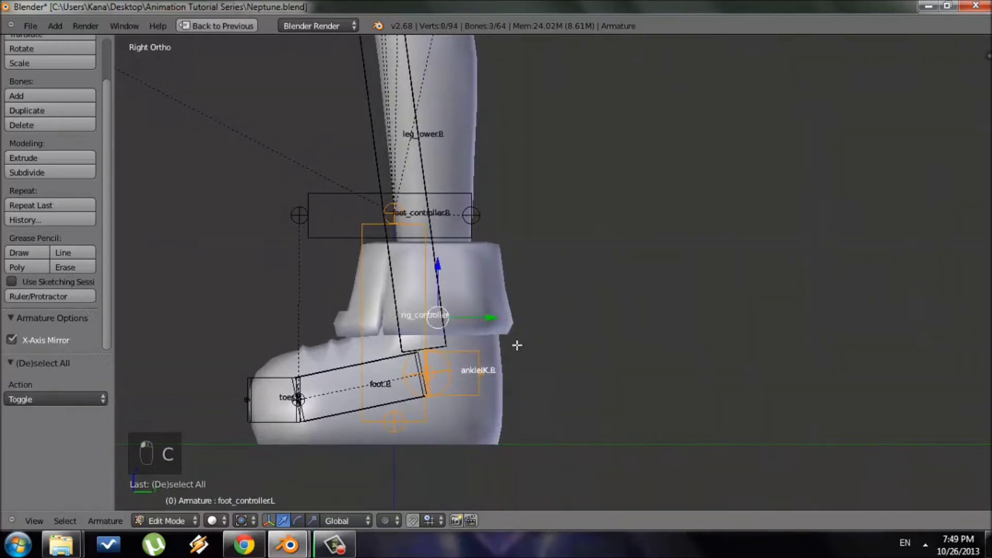
scroll(611, 234, "down", 4)
scroll(613, 226, "up", 5)
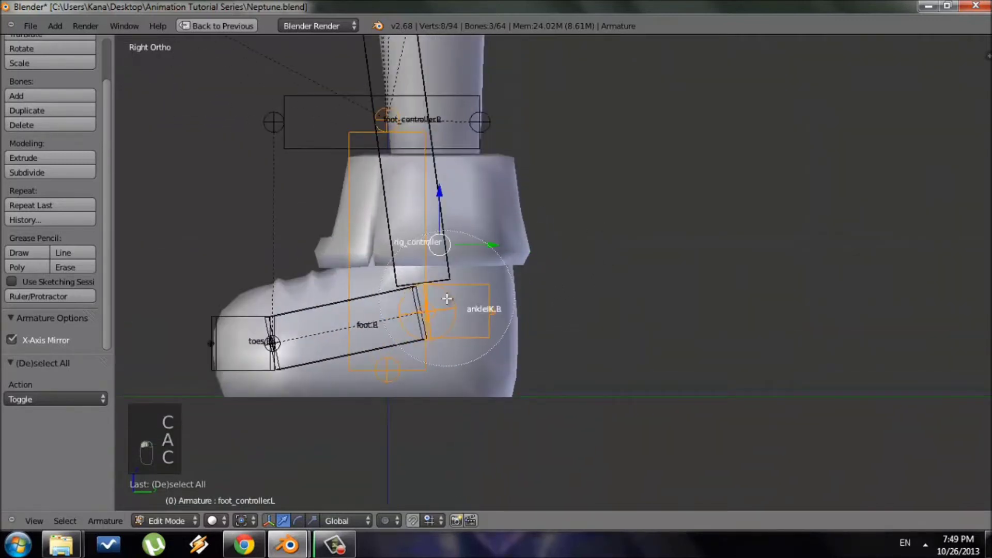
key("g")
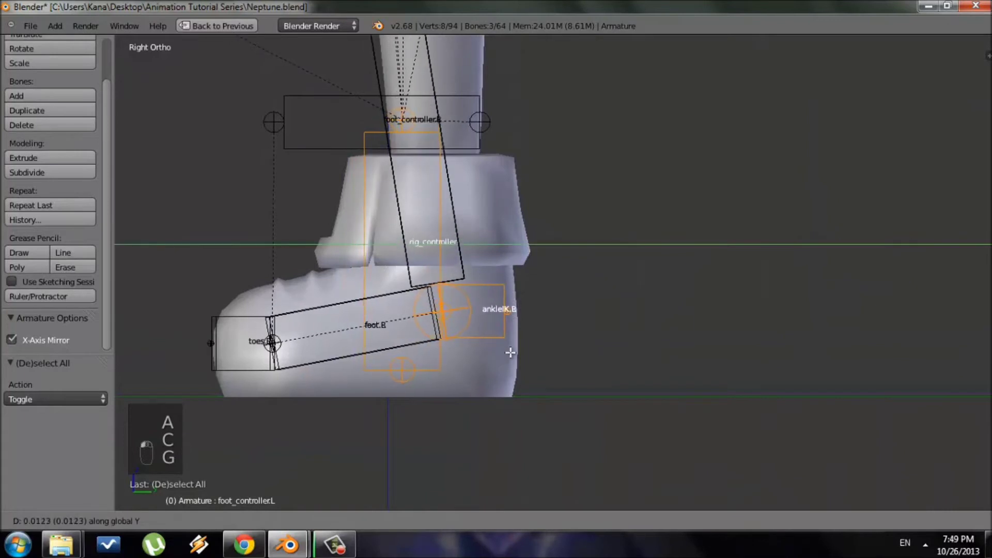
key("g")
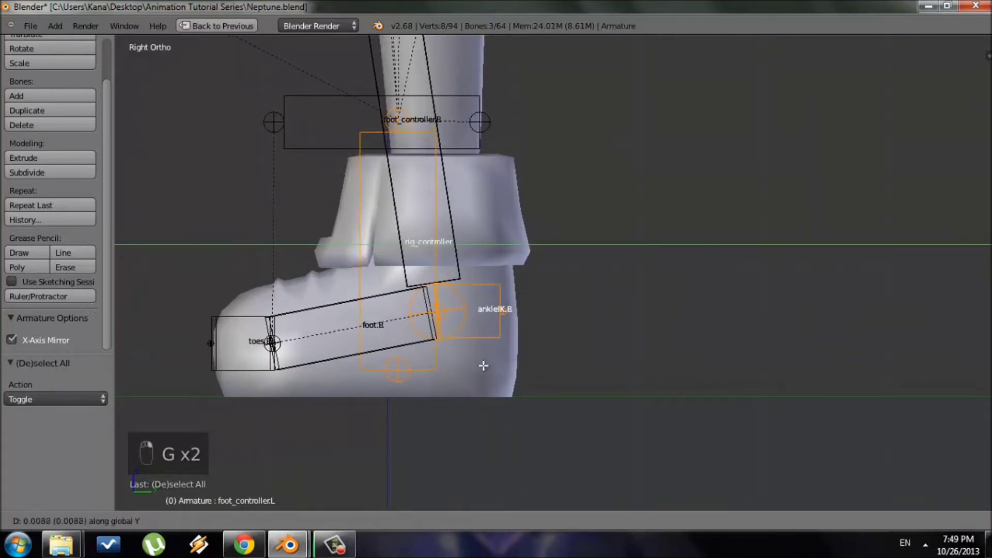
left_click(514, 369)
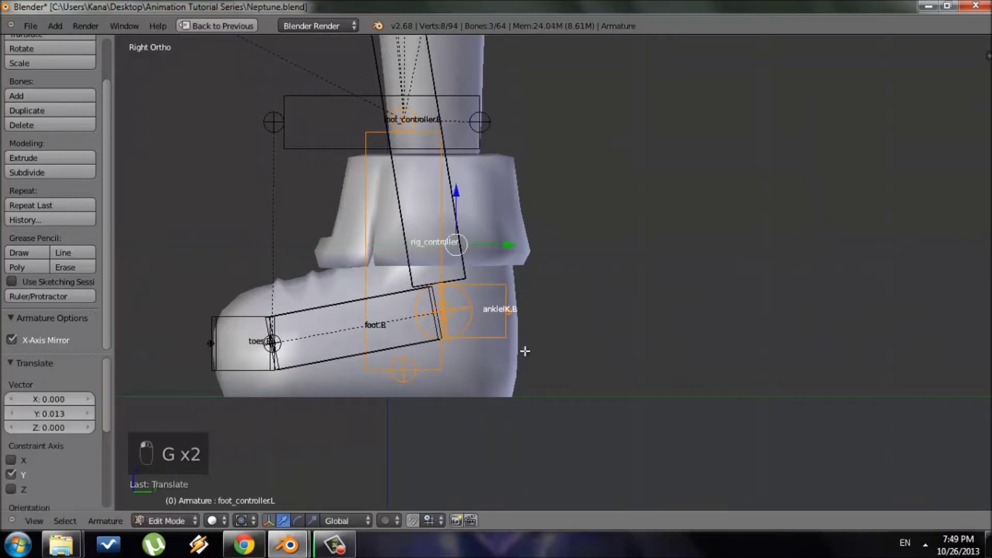
- Examine how the leg bones fit the mesh in the right side and front views
scroll(536, 282, "down", 4)
middle_click_drag(605, 177, 619, 373, "shift")
scroll(615, 363, "up", 3)
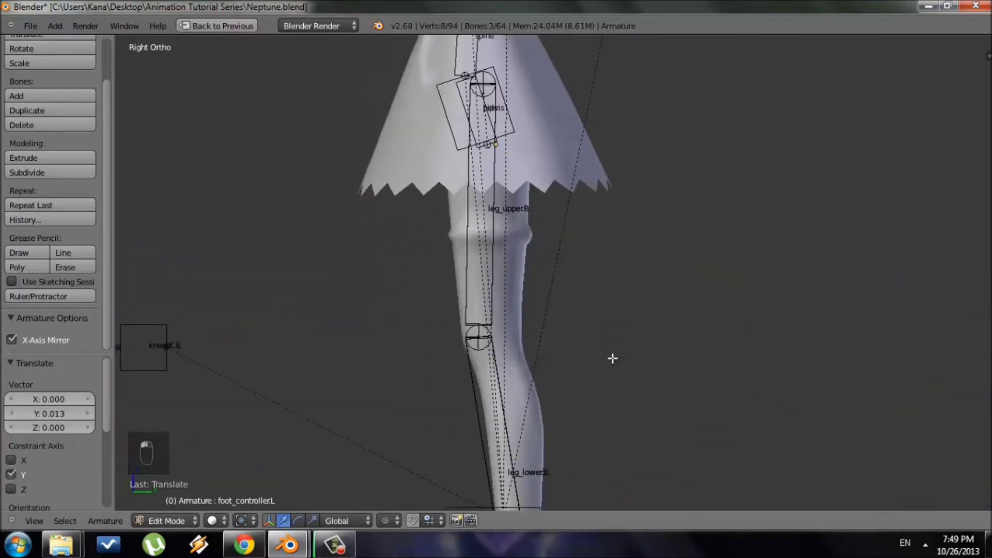
scroll(612, 336, "down", 4)
middle_click_drag(669, 396, 835, 369, "shift")
scroll(660, 250, "up", 2)
key("KP_5")
key("KP_1")
key("KP_5")
scroll(728, 295, "up", 5)
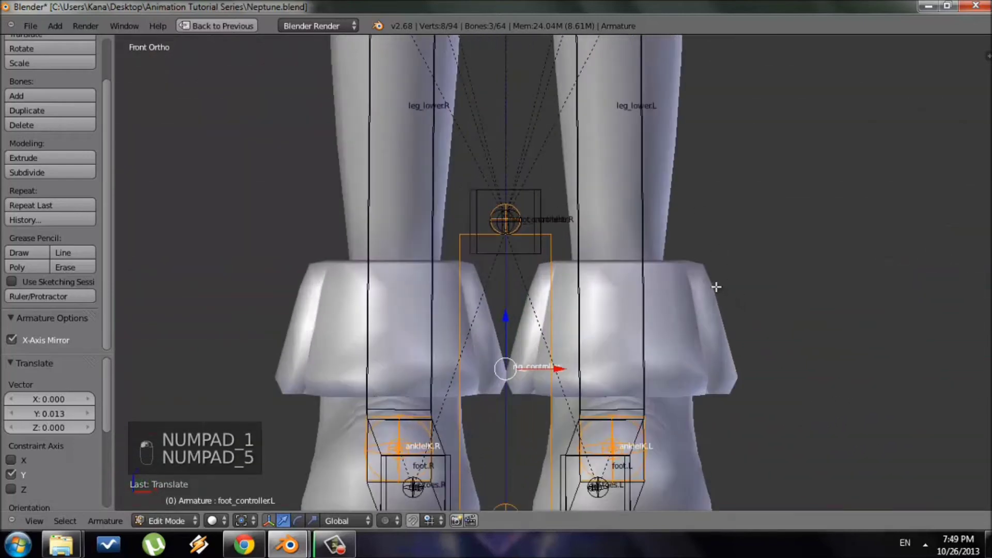
key("a")
key("a")
key("a")
right_click(526, 196)
key("g")
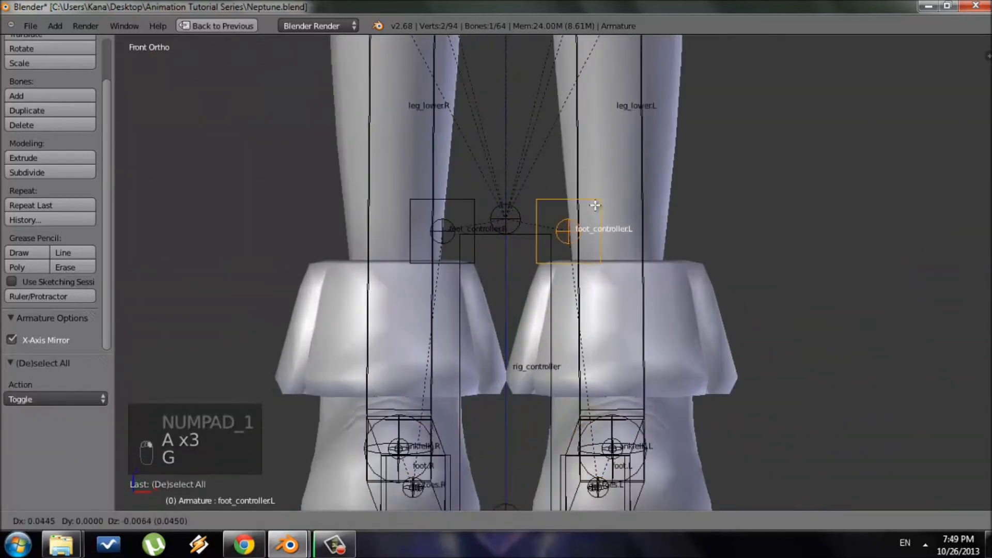
right_click(596, 207)
scroll(608, 217, "down", 3)
key("a")
key("a")
key("a")
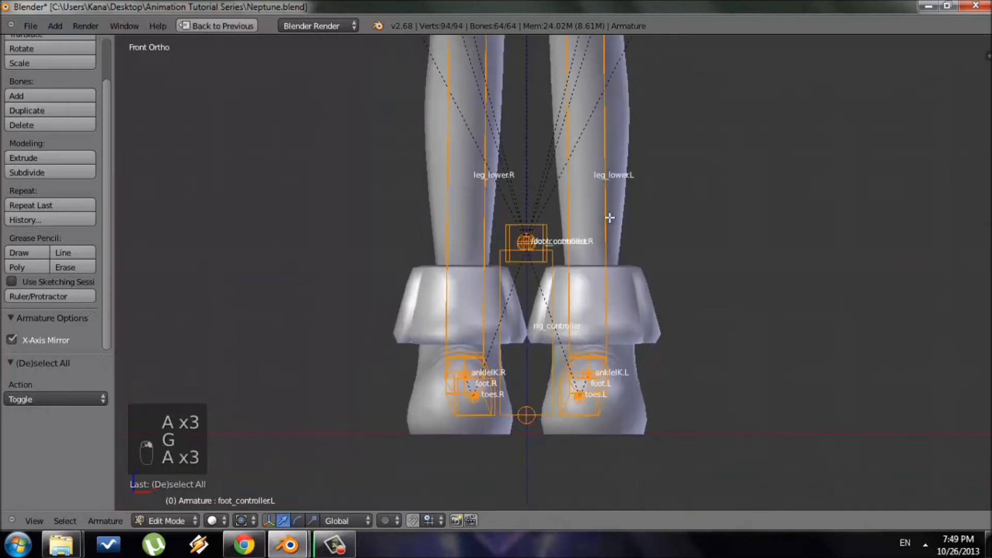
- Select foot_controller.R and move it outward to its leg, about -0.068 along X and 0.007 along Z
right_click(588, 250)
scroll(568, 227, "up", 2)
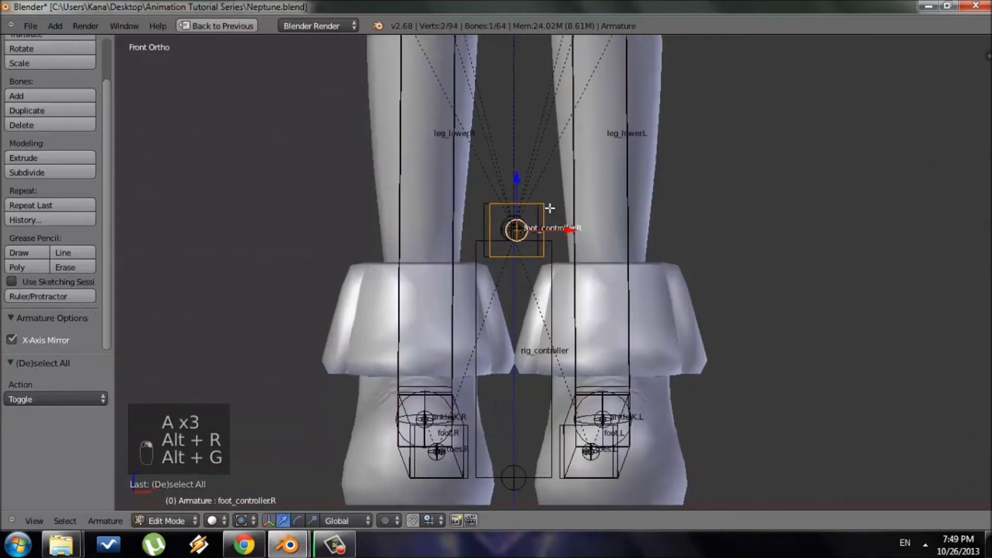
key("g")
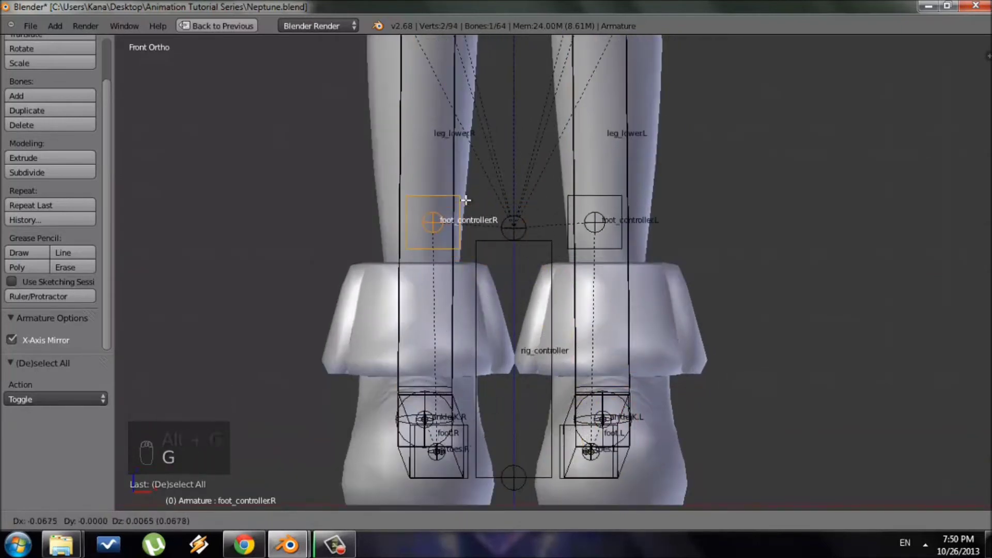
left_click(466, 200)
- Lower foot_controller.L to the sole with two moves of about -0.164 and -0.068 along Z, shifting X by about -0.014 and 0.015
key("g")
left_click(697, 417)
middle_click_drag(704, 386, 711, 208, "shift")
scroll(710, 208, "up", 3)
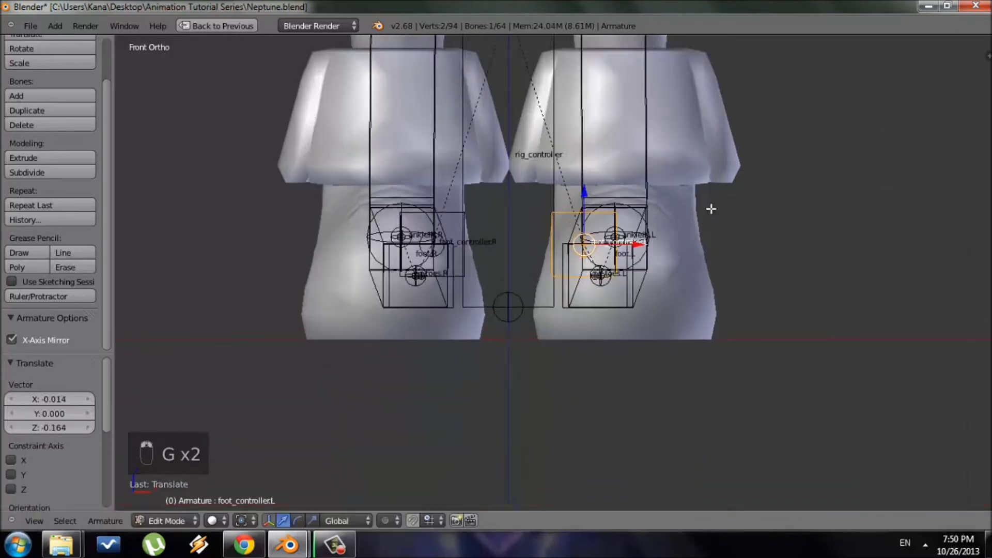
key("g")
left_click(744, 350)
- In the right side view, shift foot_controller.L about -0.007 along Y and 0.006 along Z
key("KP_3")
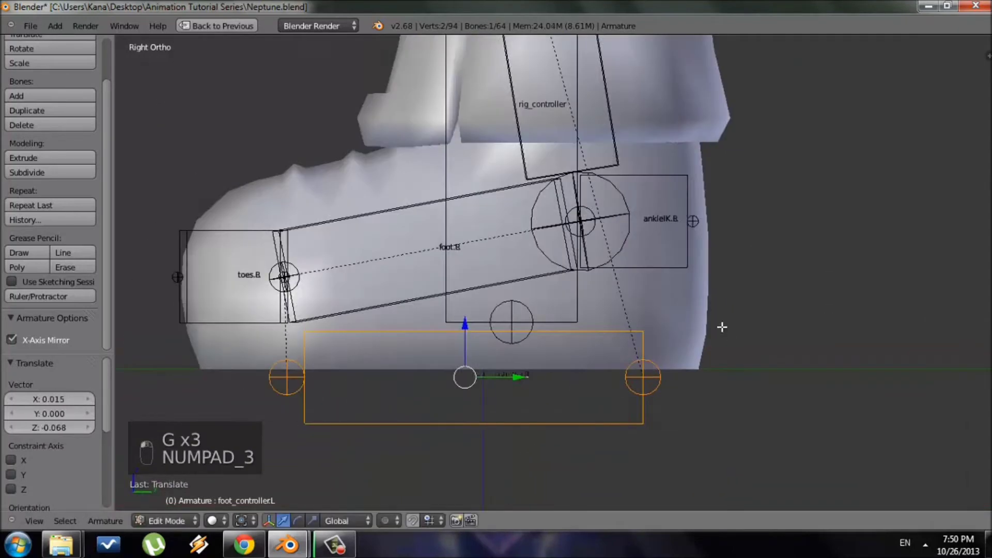
key("g")
left_click(667, 278)
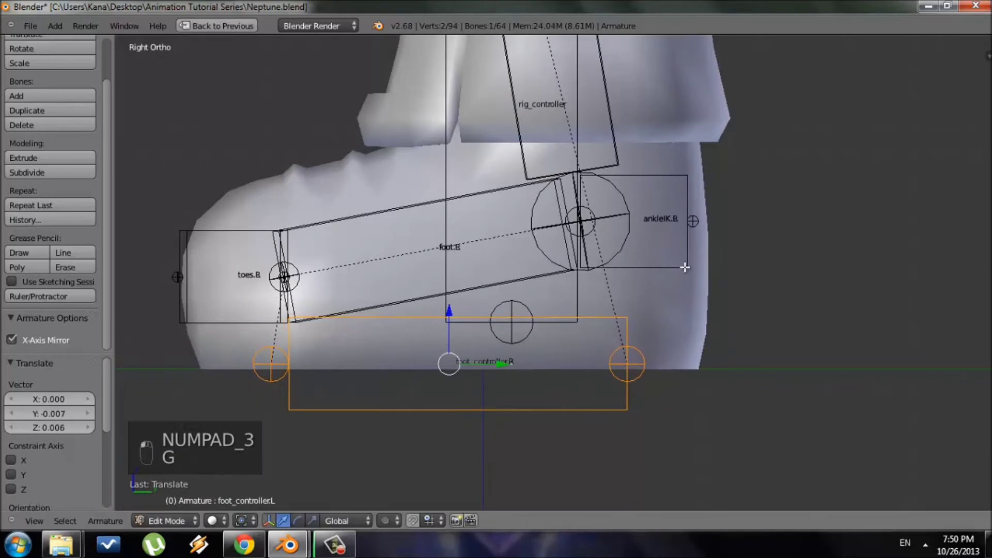
- Fine-tune foot_controller.L under the foot in the side view, ending with a nudge of about -0.002 along Y and -0.003 along Z
key("KP_1")
scroll(689, 229, "down", 3)
middle_click_drag(688, 229, 682, 361, "shift")
scroll(684, 327, "down", 4)
key("KP_3")
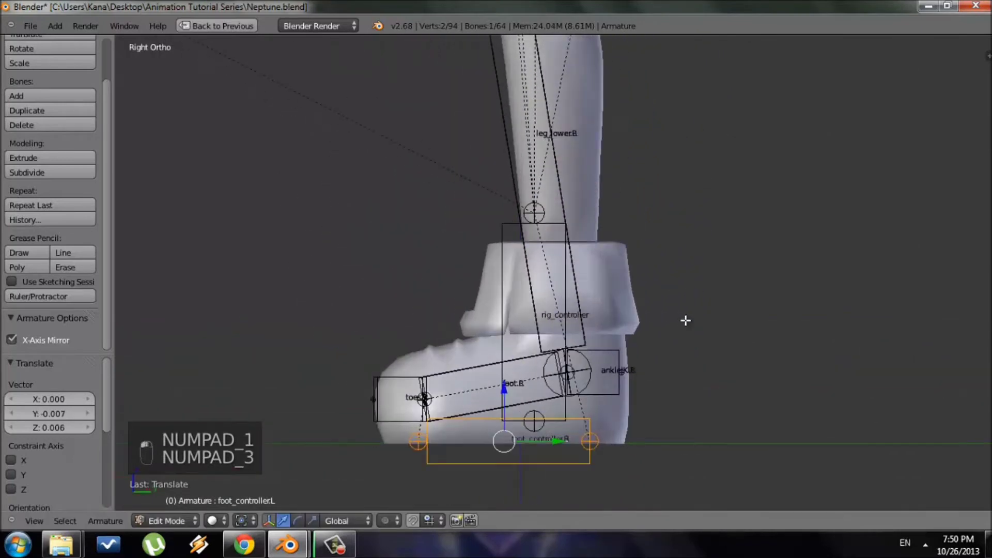
key("g")
left_click(677, 317)
middle_click_drag(720, 374, 775, 250, "shift")
scroll(774, 251, "up", 4)
key("g")
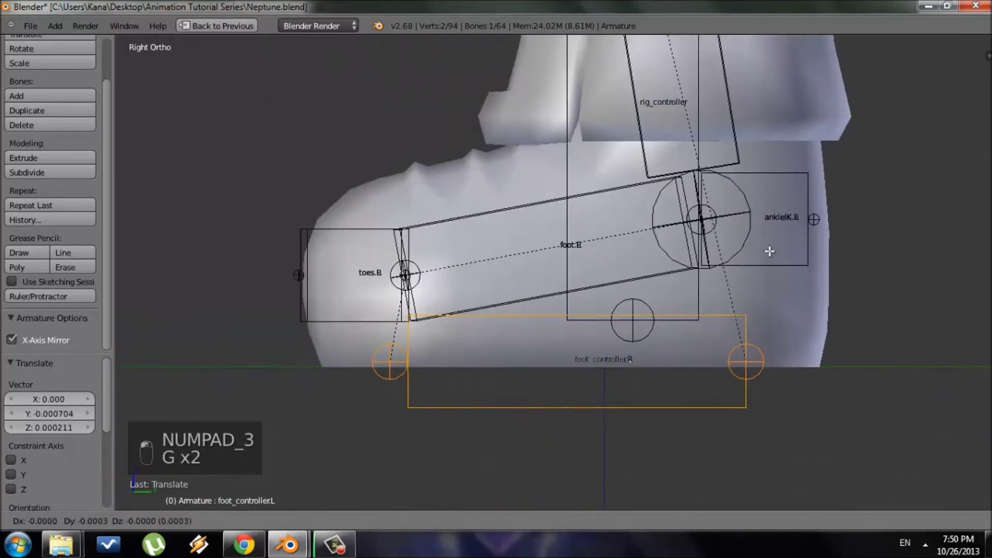
left_click(783, 266)
- Examine the feet and lower leg bones against the mesh in front and perspective views
scroll(782, 265, "down", 3)
key("KP_1")
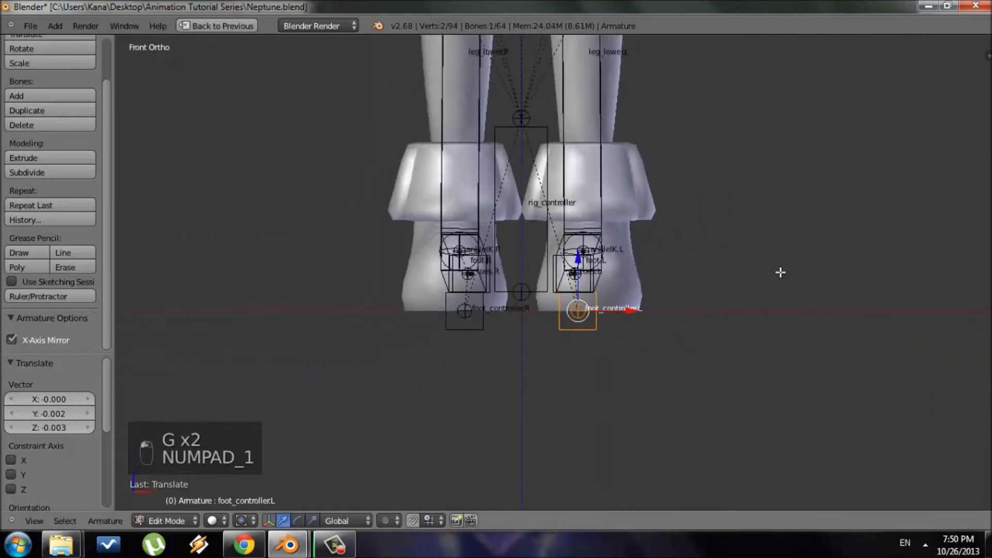
scroll(721, 280, "down", 2)
scroll(728, 293, "up", 3)
middle_click_drag(727, 310, 724, 170, "shift")
scroll(724, 171, "up", 2)
key("KP_5")
scroll(720, 245, "down", 4)
middle_click_drag(722, 263, 675, 320)
key("KP_5")
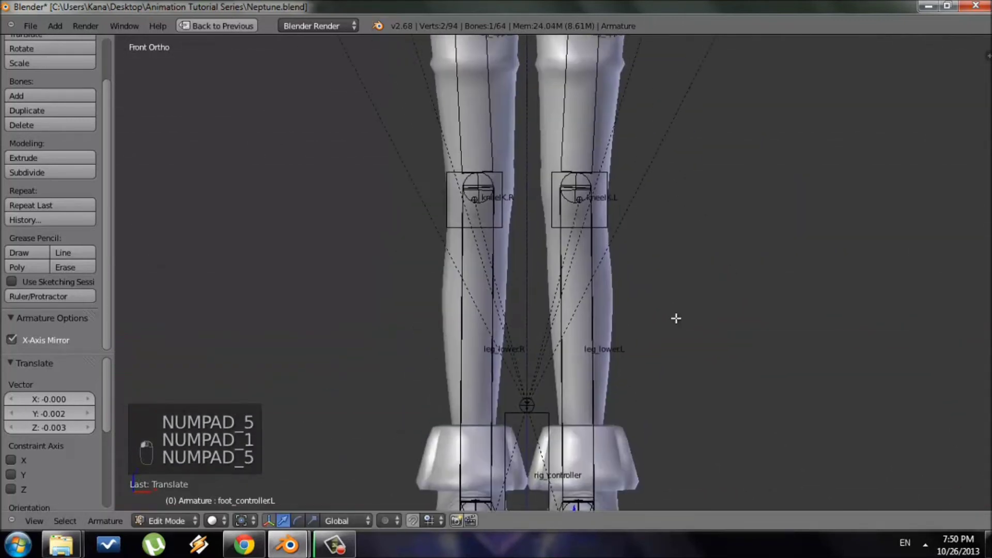
scroll(675, 205, "down", 3)
scroll(668, 204, "up", 2)
key("KP_1")
- Select the foot.L and toes.L bones with their joints and rotate them 4° about the global Z axis
key("a")
key("a")
key("KP_3")
middle_click_drag(682, 245, 665, 67, "shift")
scroll(666, 144, "up", 7)
scroll(580, 231, "down", 3)
key("KP_5")
middle_click_drag(580, 230, 439, 320)
key("c")
left_click(431, 327)
right_click(432, 327)
middle_click_drag(556, 273, 584, 293)
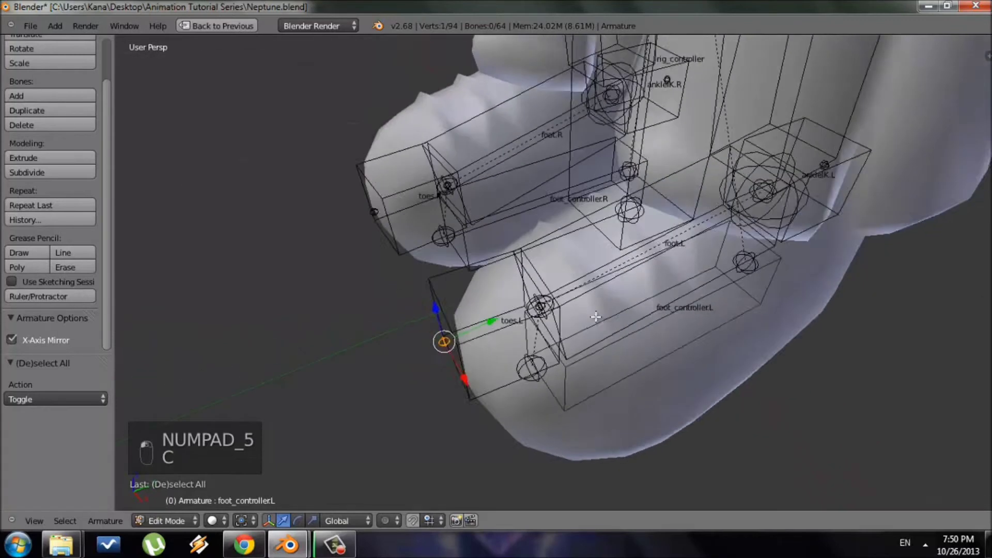
scroll(585, 294, "up", 1)
key("c")
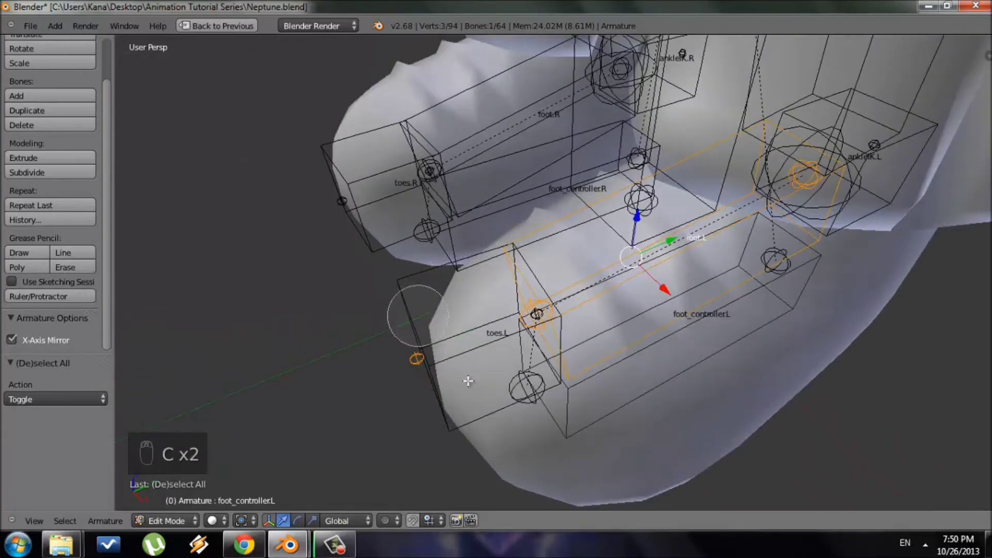
key("KP_1")
key("KP_5")
scroll(706, 270, "up", 2)
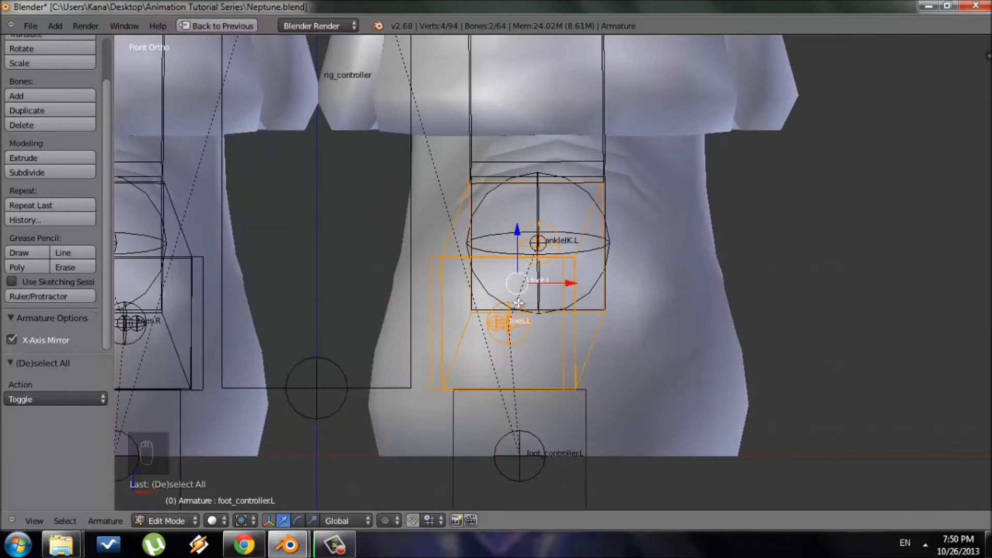
type("r4")
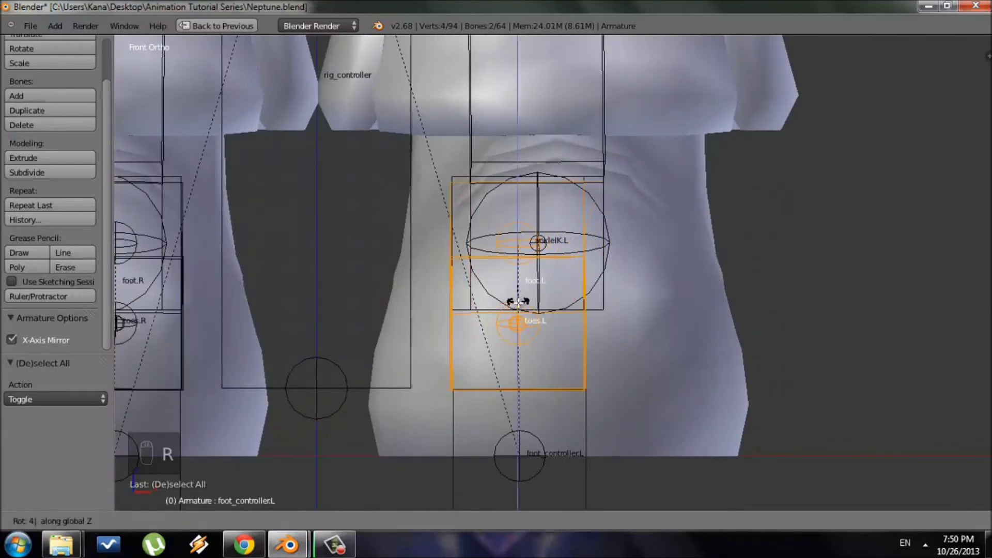
left_click(518, 302)
key("g")
key("x")
right_click(571, 405)
- Add foot_controller.L to the selected left foot and toes bones and move them all about 0.007 along X
scroll(571, 404, "down", 2)
key("c")
scroll(542, 404, "down", 2)
left_click(538, 405)
right_click(538, 405)
scroll(615, 274, "up", 2)
key("g")
key("x")
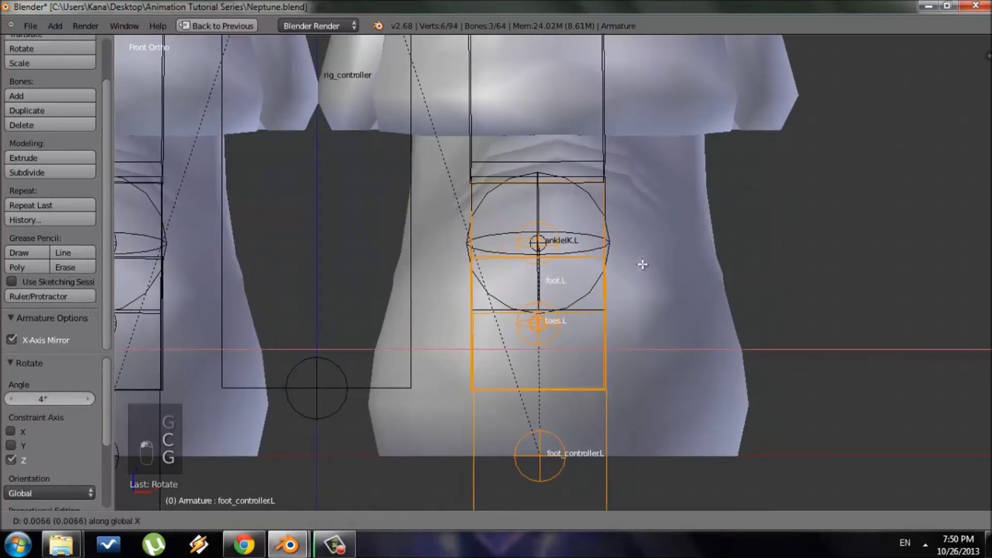
left_click(639, 265)
- Select only kneeIK.L at the left knee and move it about -0.005 along the X axis
scroll(635, 255, "down", 4)
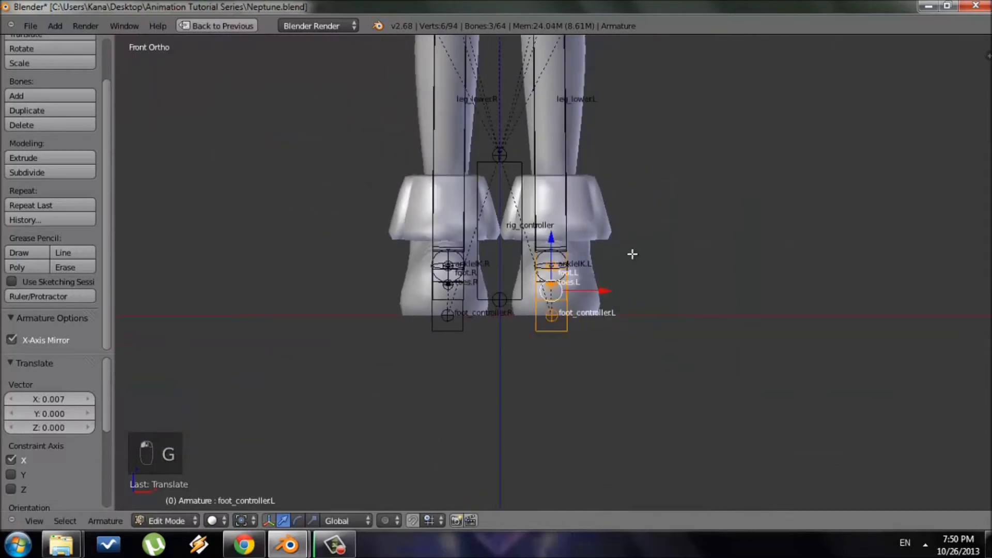
key("a")
scroll(631, 294, "up", 3)
scroll(631, 294, "up", 2)
key("c")
left_click(564, 221)
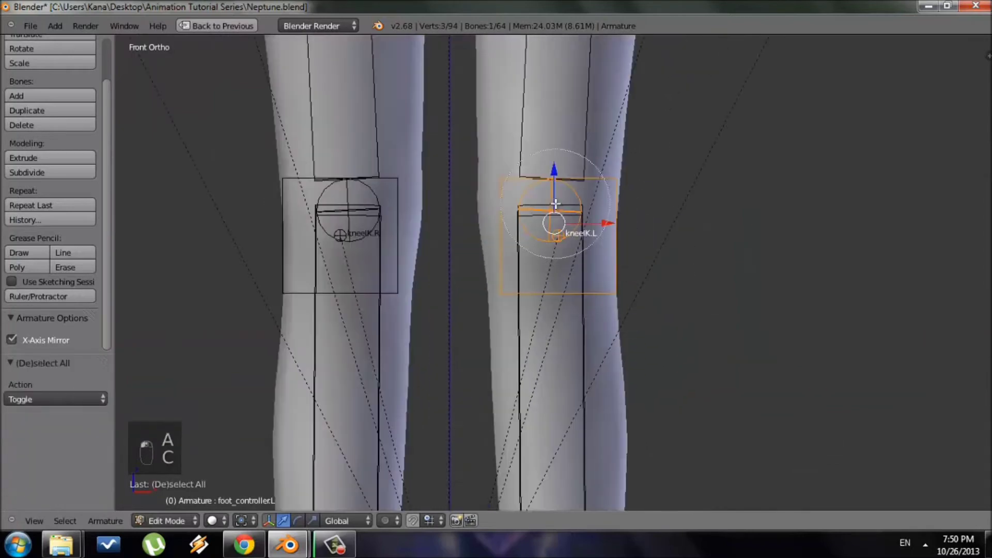
right_click(646, 270)
key("g")
key("x")
left_click(641, 270)
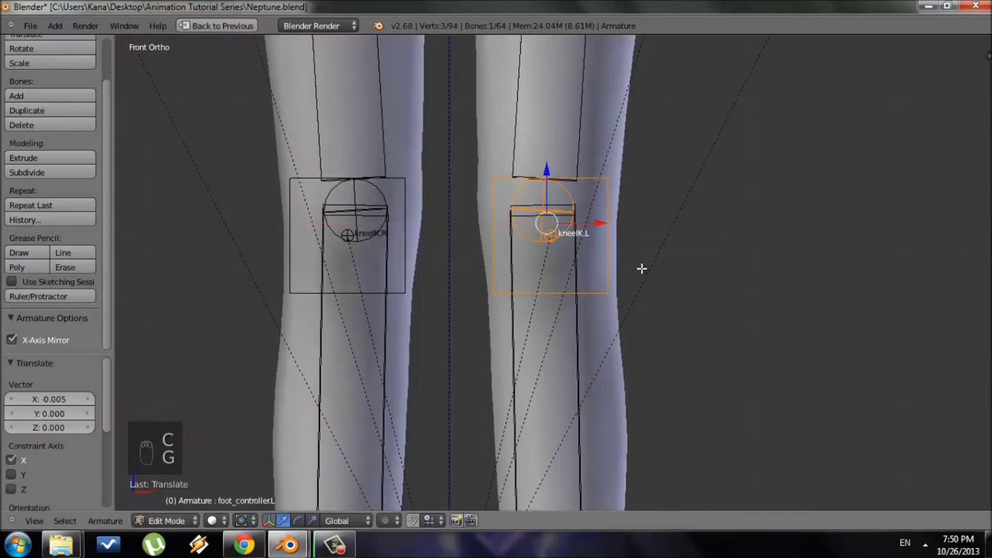
- Deselect all bones and save the file
scroll(680, 228, "down", 4)
scroll(687, 290, "down", 3)
key("a")
scroll(624, 288, "up", 3)
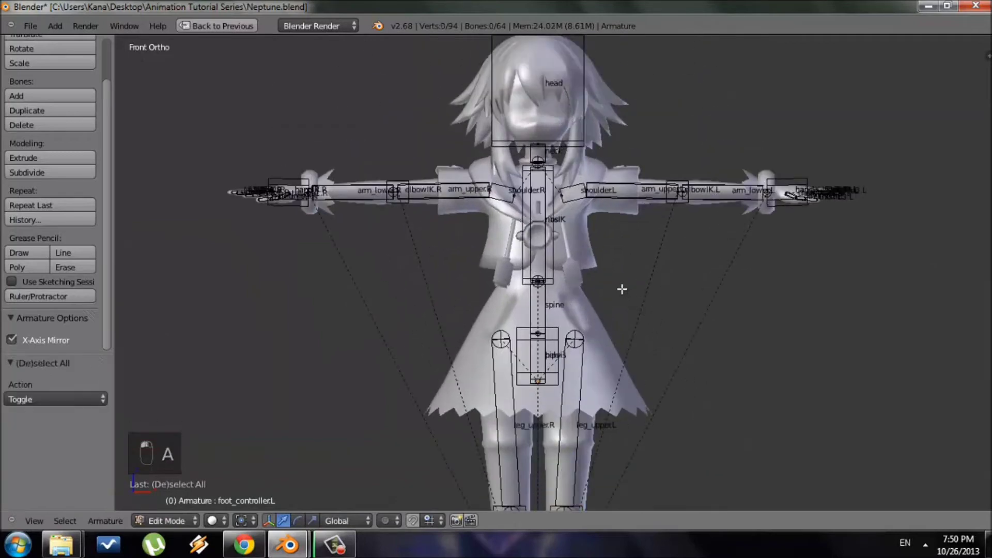
scroll(624, 283, "down", 2)
left_click(44, 26)
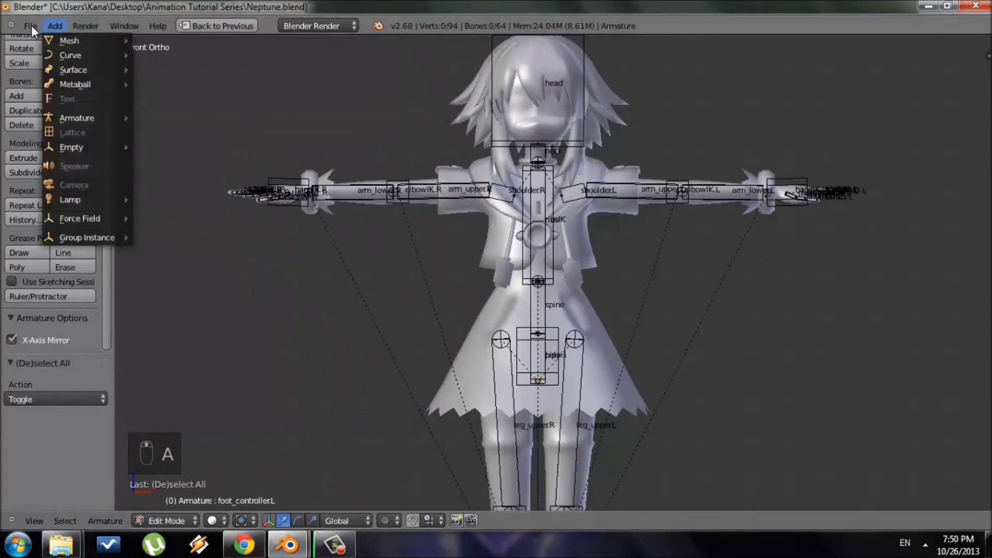
left_click(63, 123)
- Select the foot, toes, ankleIK and foot_controller bones of both feet in the side view and move them about -0.011 along Z
scroll(669, 437, "down", 2)
scroll(642, 204, "up", 4)
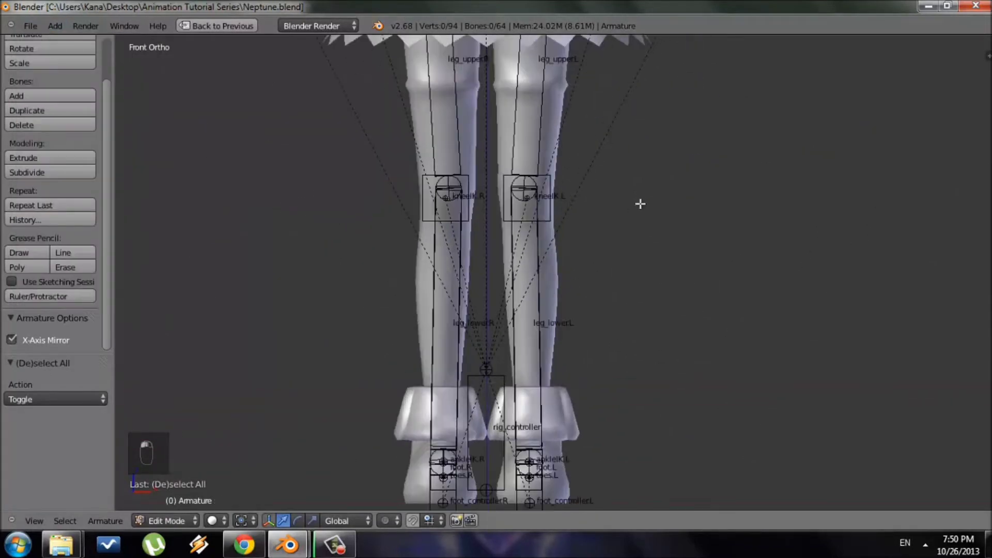
key("KP_3")
key("KP_1")
scroll(625, 223, "down", 5)
scroll(640, 233, "up", 6)
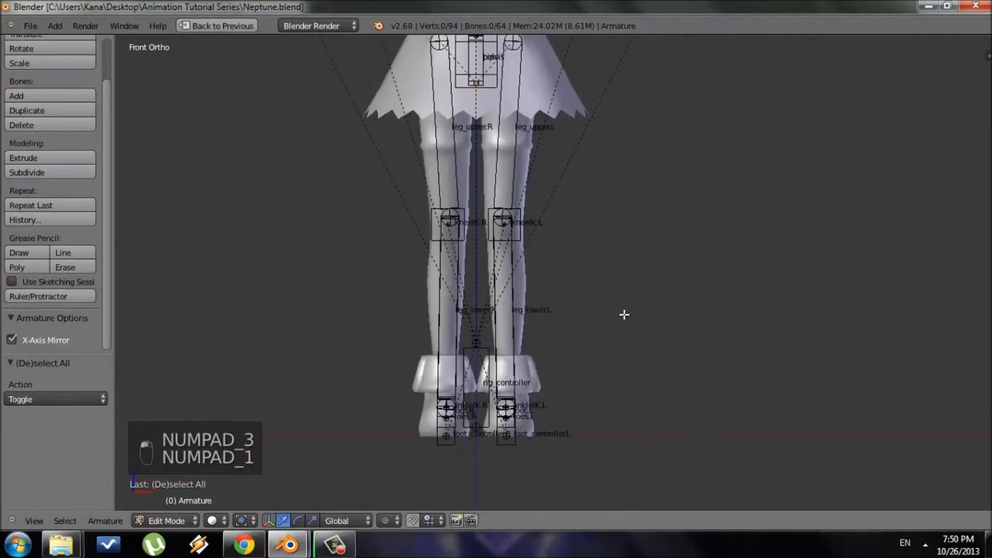
key("KP_3")
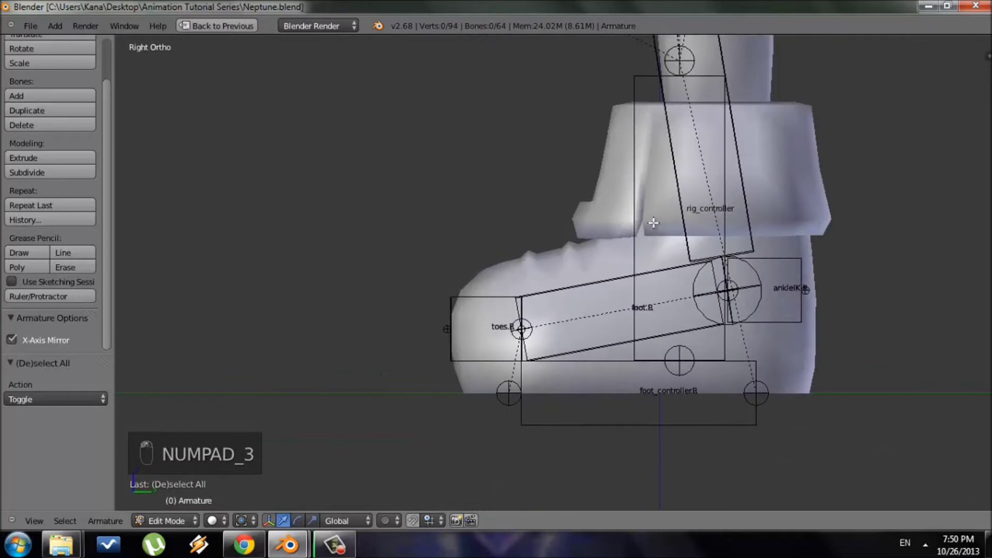
key("c")
scroll(516, 353, "down", 4)
left_click_drag(486, 350, 775, 354)
right_click(776, 351)
key("g")
key("z")
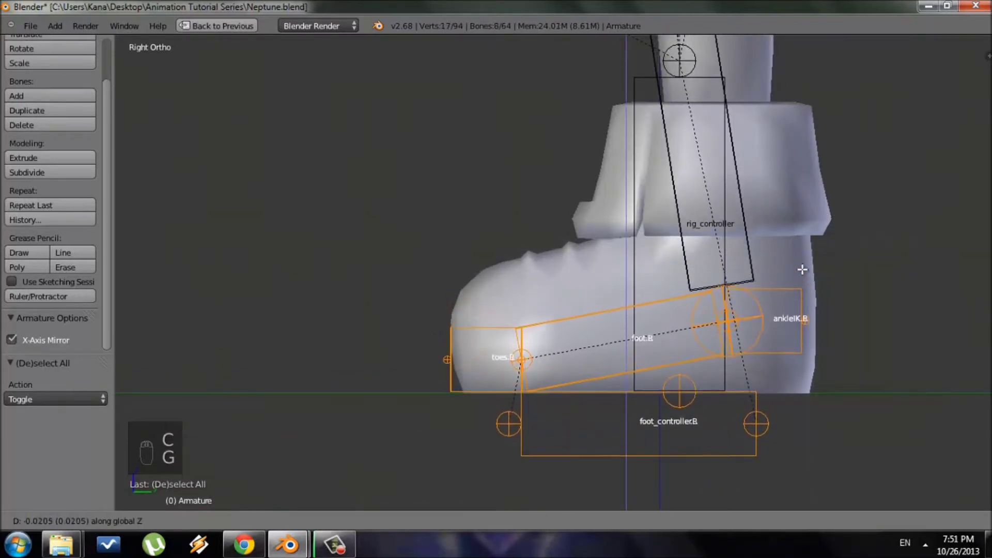
left_click(830, 147)
scroll(839, 175, "down", 5)
middle_click_drag(742, 323, 698, 371, "shift")
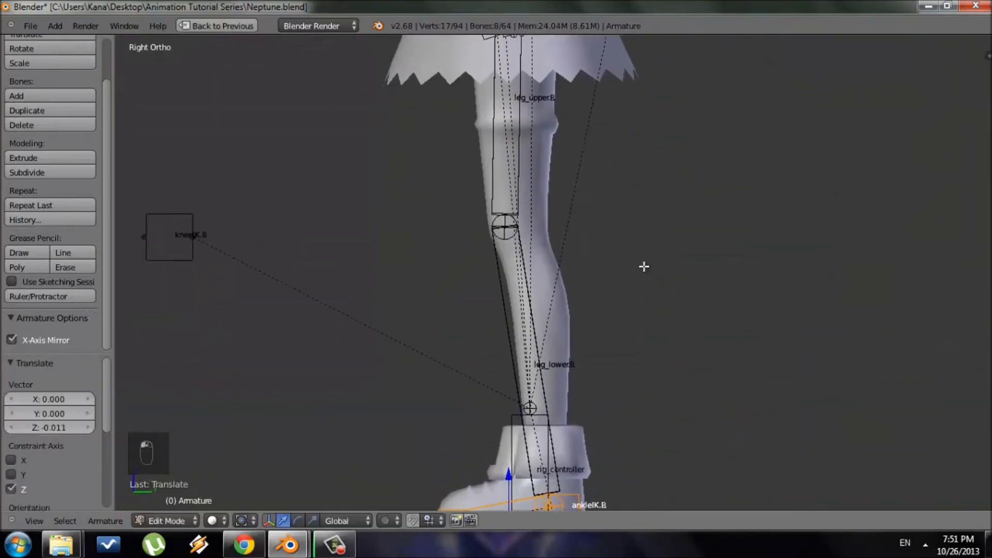
- Deselect all bones, return the armature to Object Mode in the front view, and save the file
key("KP_1")
scroll(669, 288, "down", 5)
key("a")
key("a")
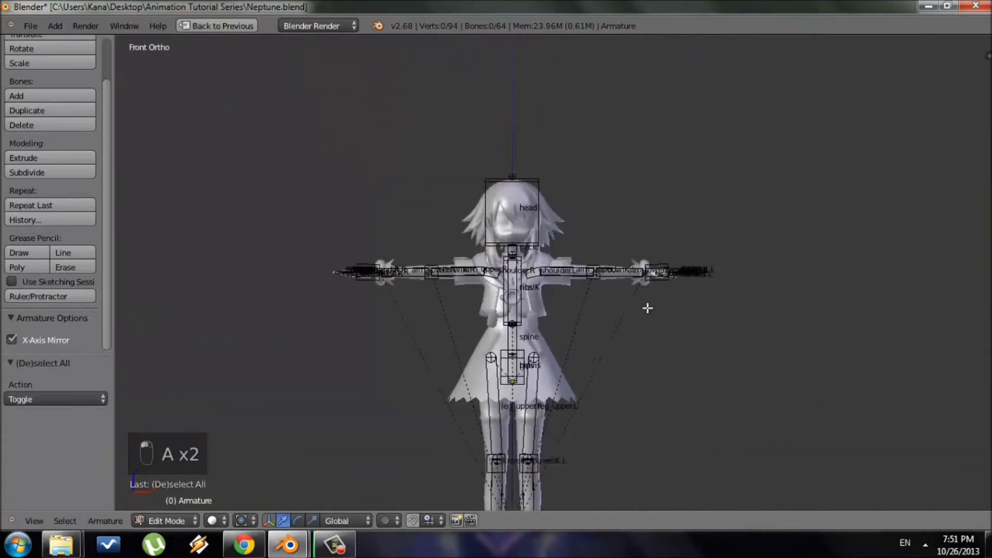
key("Tab")
scroll(657, 294, "up", 2)
key("g")
right_click(744, 306)
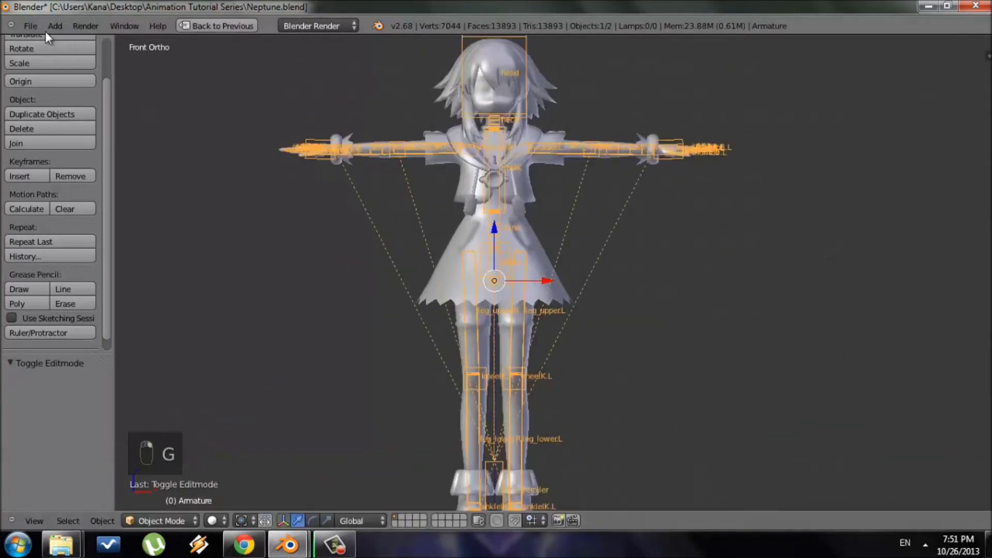
left_click(31, 25)
left_click(31, 116)
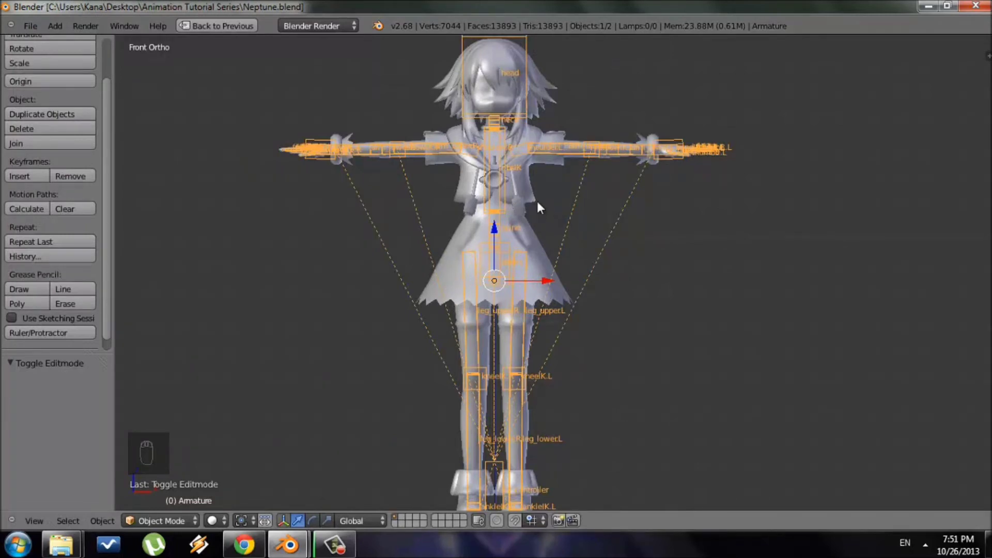
- Try moving the armature and the Neptune mesh separately as whole objects, cancelling each move
key("g")
right_click(535, 168)
right_click(524, 195)
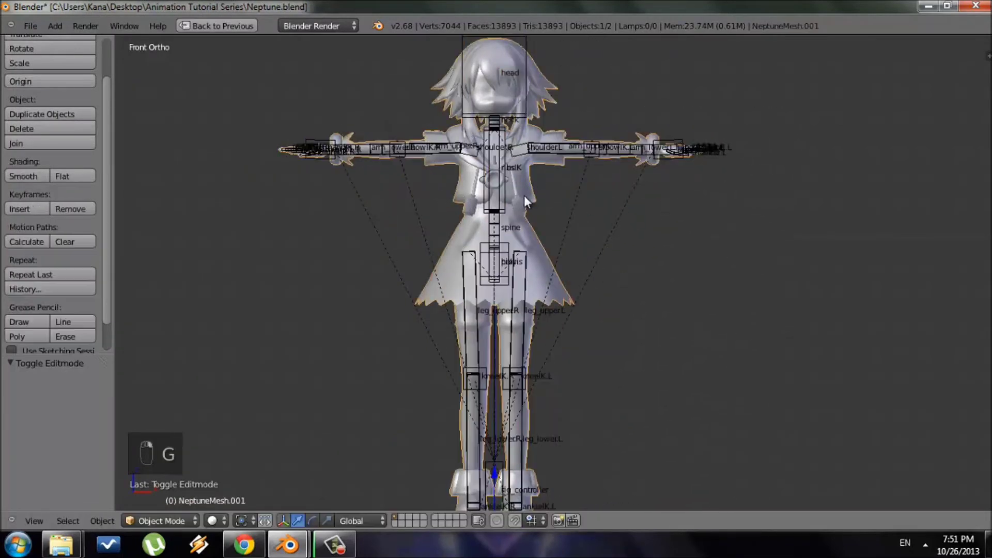
key("g")
right_click(517, 216)
scroll(517, 218, "down", 4)
key("g")
right_click(489, 147)
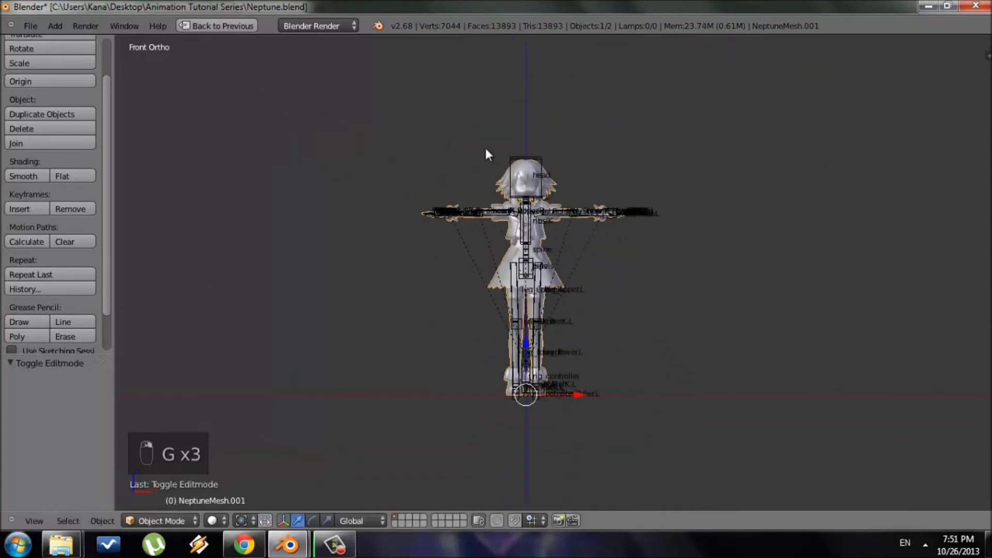
scroll(540, 289, "up", 3)
key("g")
right_click(537, 199)
scroll(538, 209, "up", 2)
key("a")
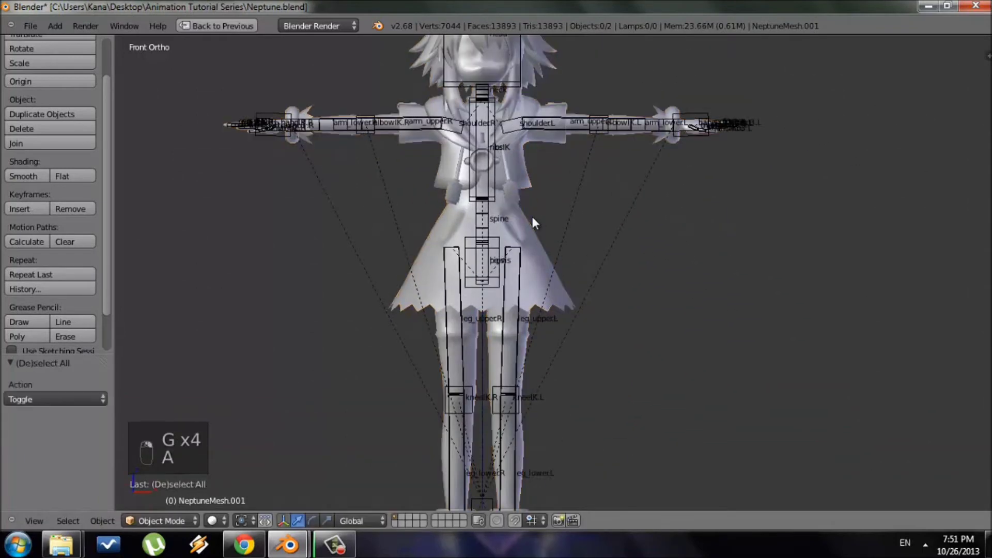
scroll(548, 206, "down", 2)
scroll(550, 238, "up", 2)
right_click(513, 264)
key("g")
right_click(631, 230)
scroll(595, 252, "down", 2)
key("a")
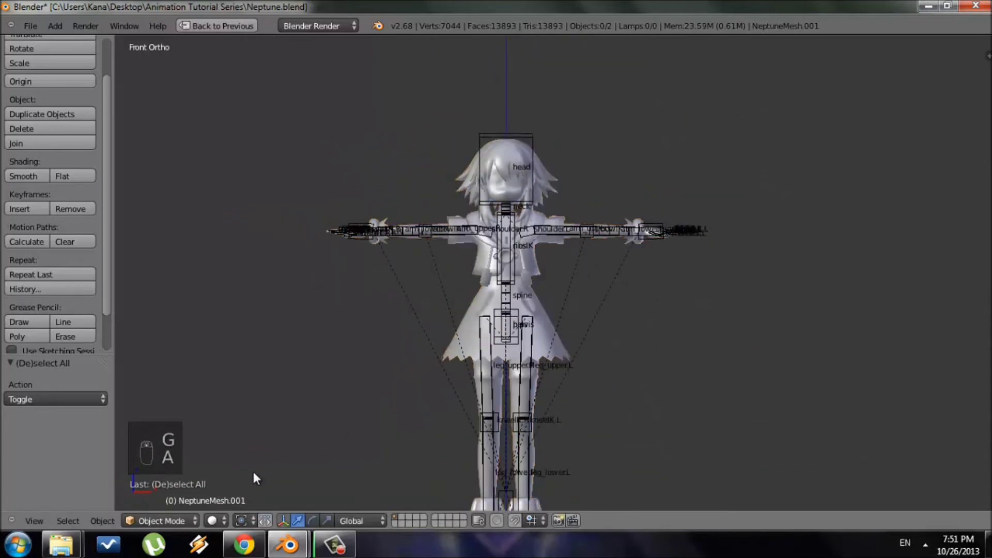
- Select the Neptune mesh and add the armature to the selection, and parent the mesh to it with automatic weights
right_click(532, 262)
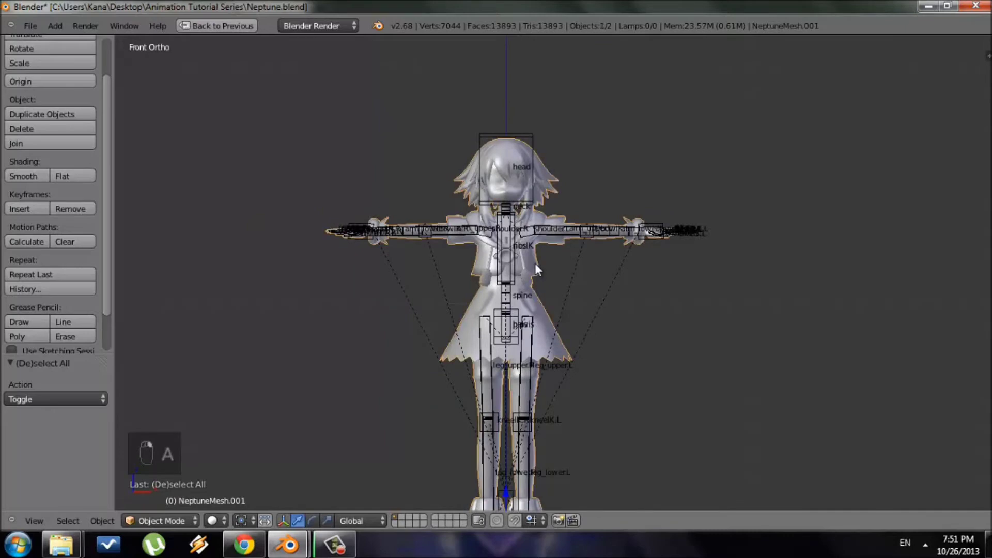
scroll(535, 268, "up", 2)
key("g")
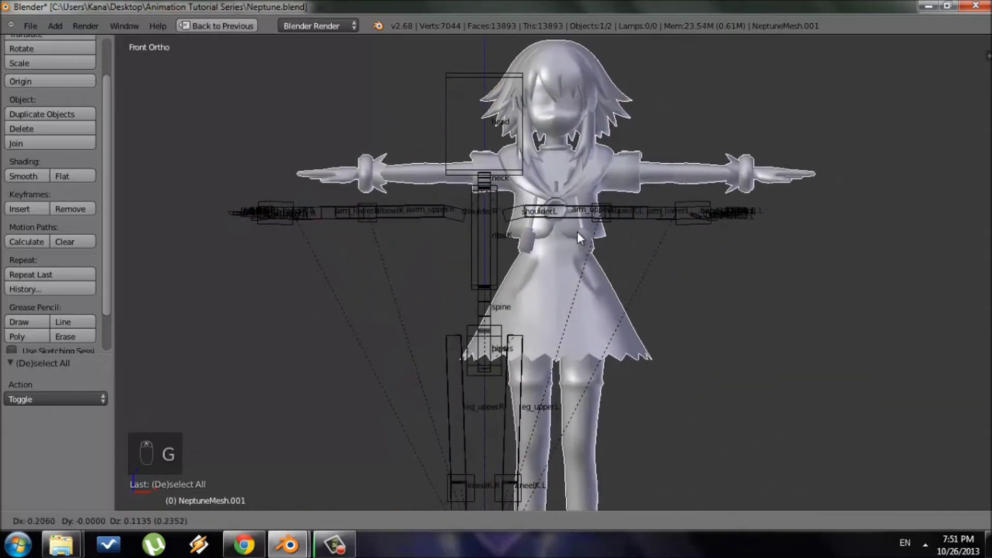
right_click(576, 240)
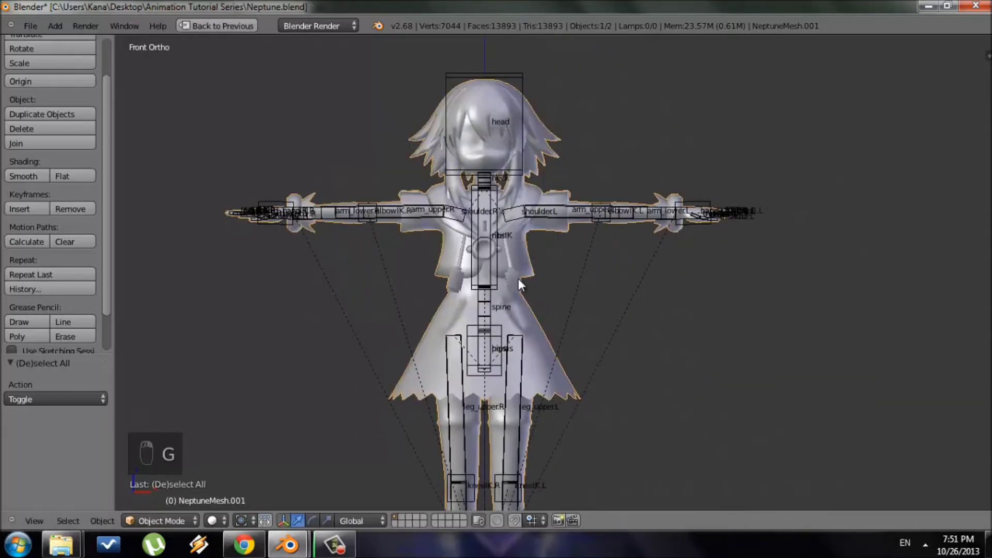
key("g")
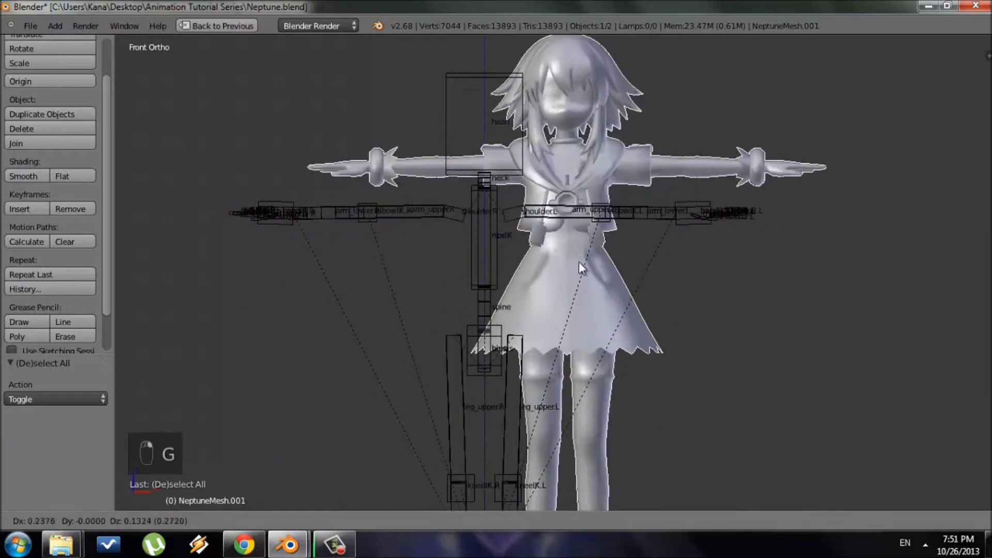
right_click(500, 266)
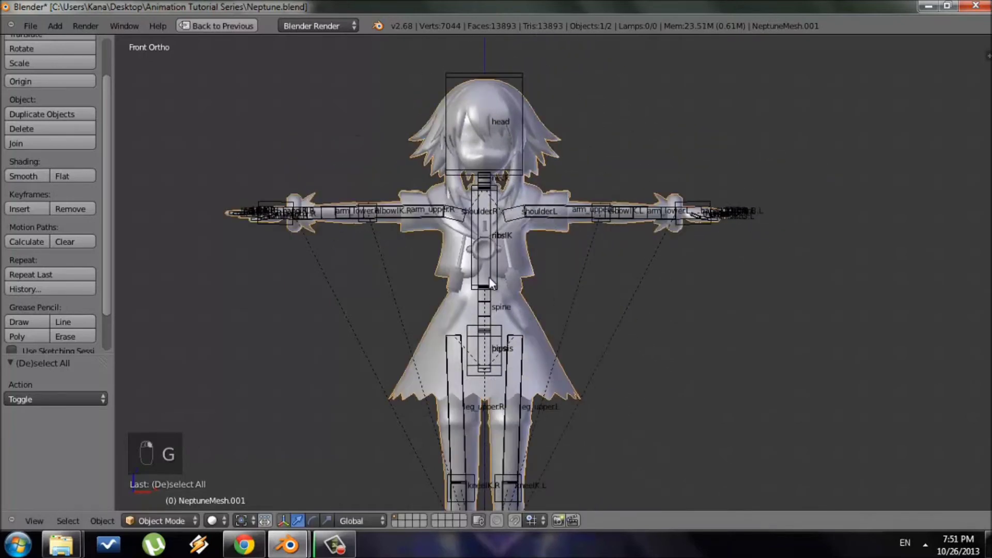
right_click(488, 277, "shift")
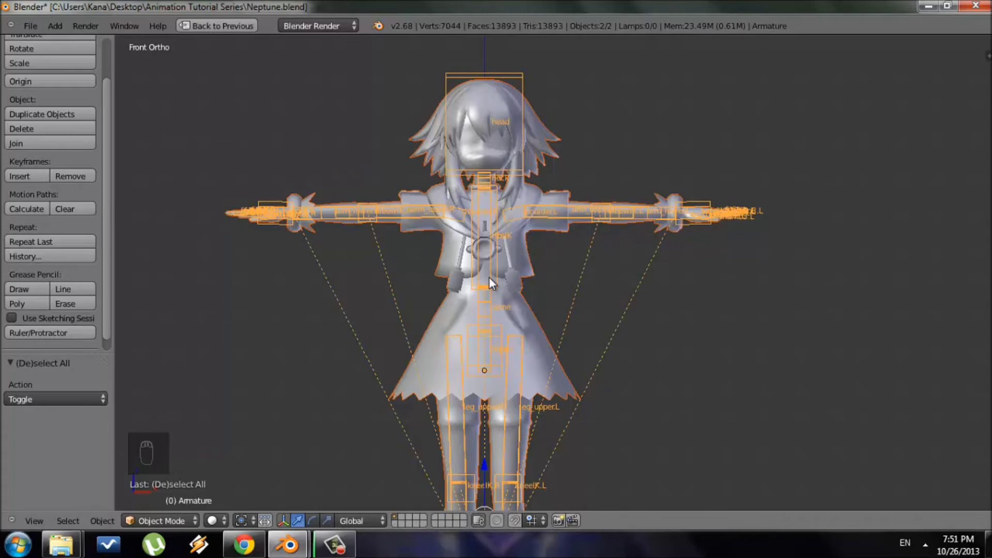
key("ctrl+p")
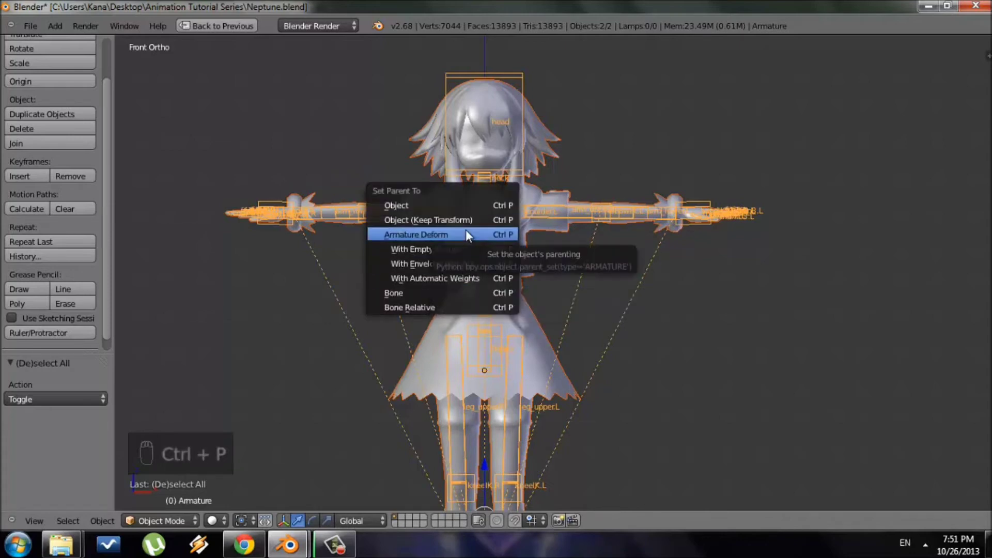
left_click(466, 277)
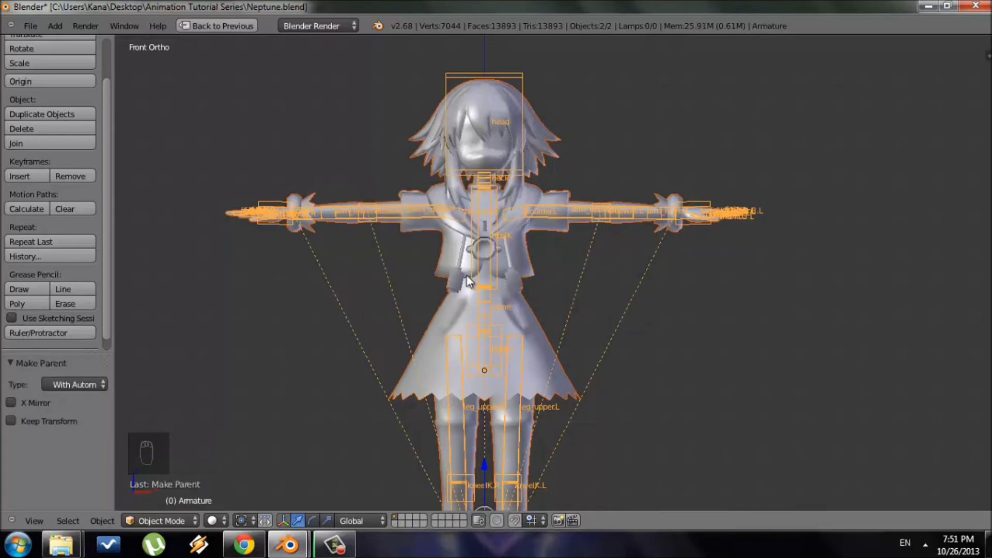
- Select only the Neptune mesh and try moving it independently of the armature, cancelling the move
scroll(526, 202, "up", 3)
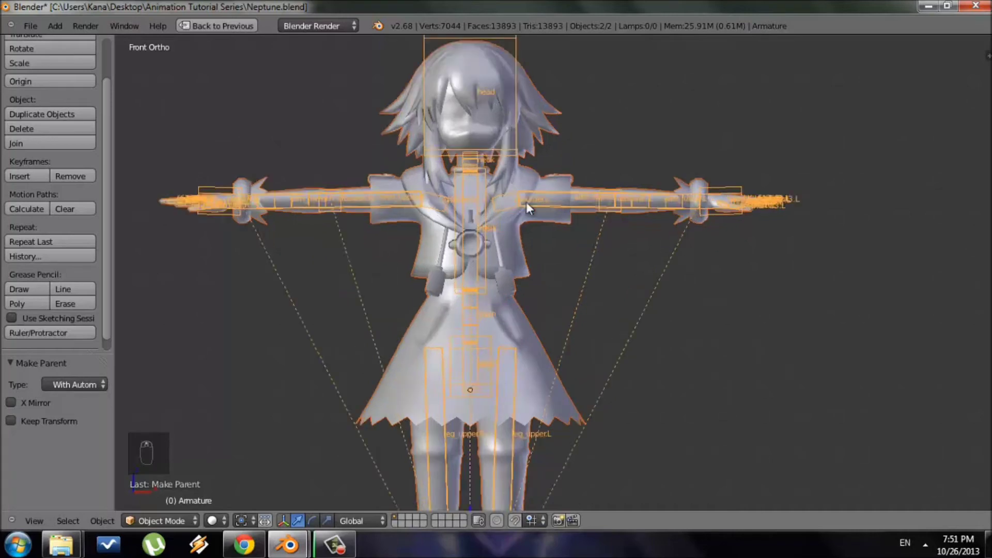
scroll(513, 271, "down", 3)
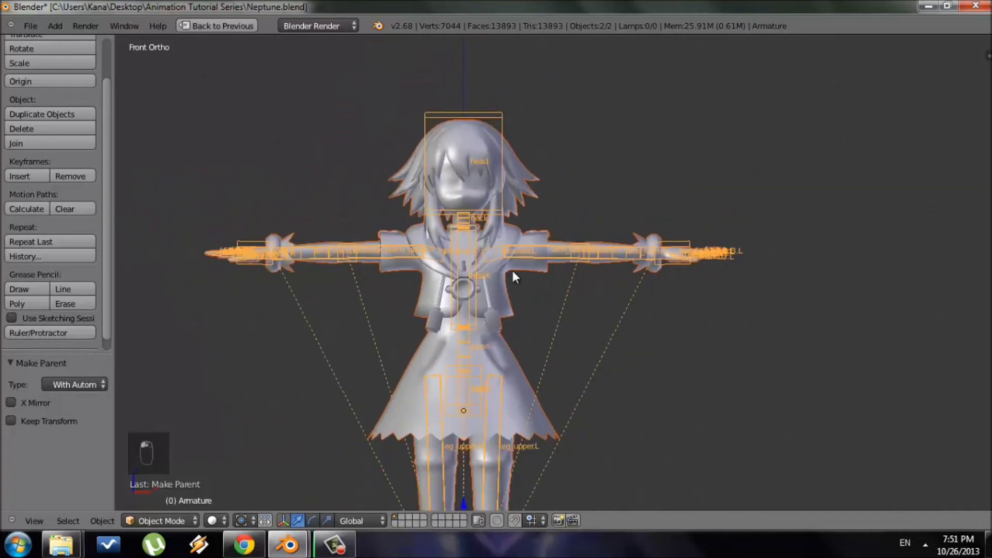
right_click(489, 290)
key("g")
right_click(505, 296)
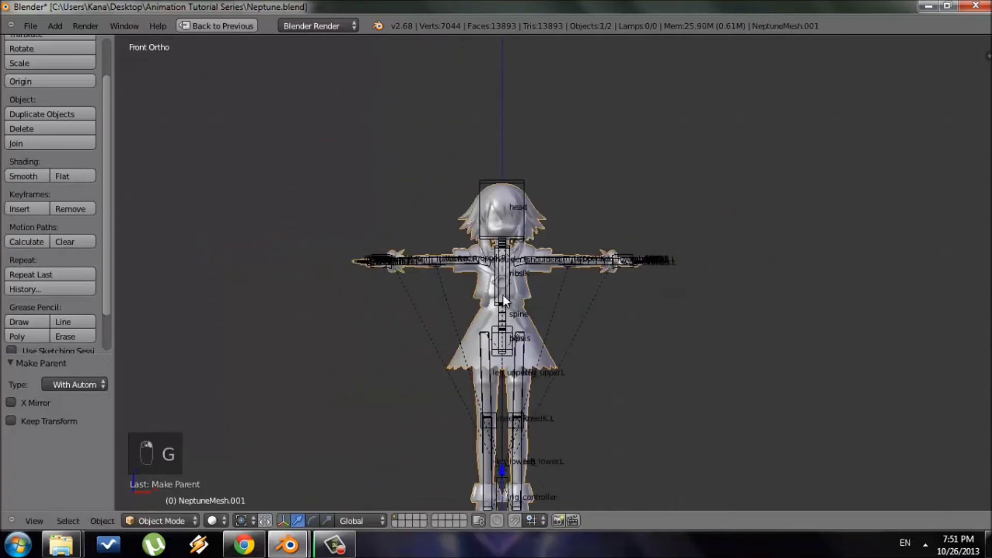
- Select the armature, test-move it with the parented mesh without keeping the move, and switch it to Pose Mode
right_click(506, 332)
key("g")
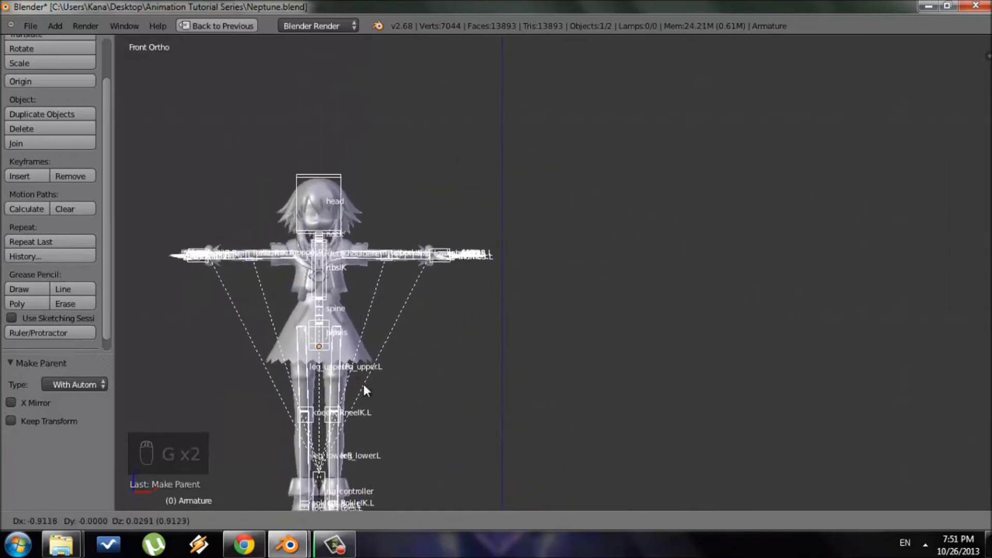
right_click(582, 301)
scroll(582, 301, "up", 1)
scroll(584, 308, "up", 1)
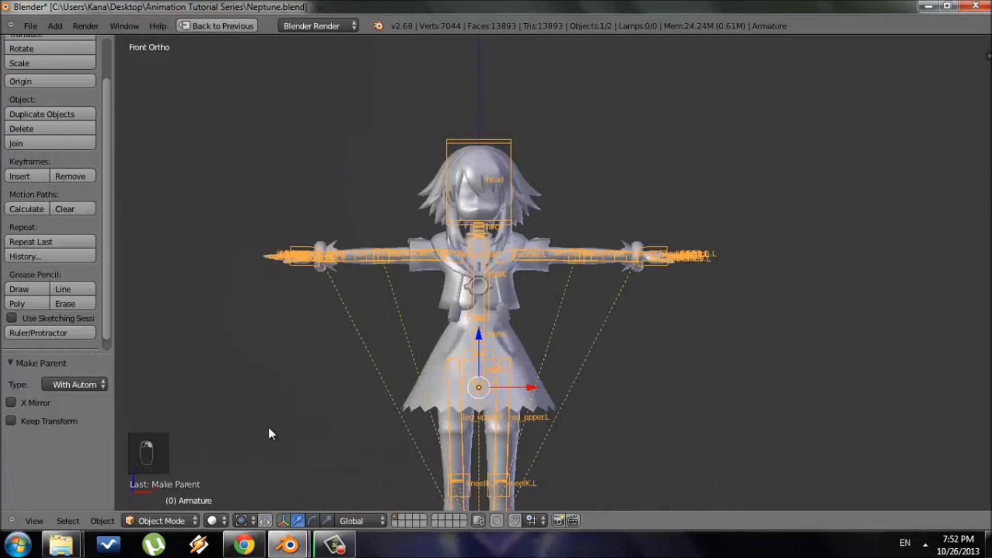
left_click(175, 519)
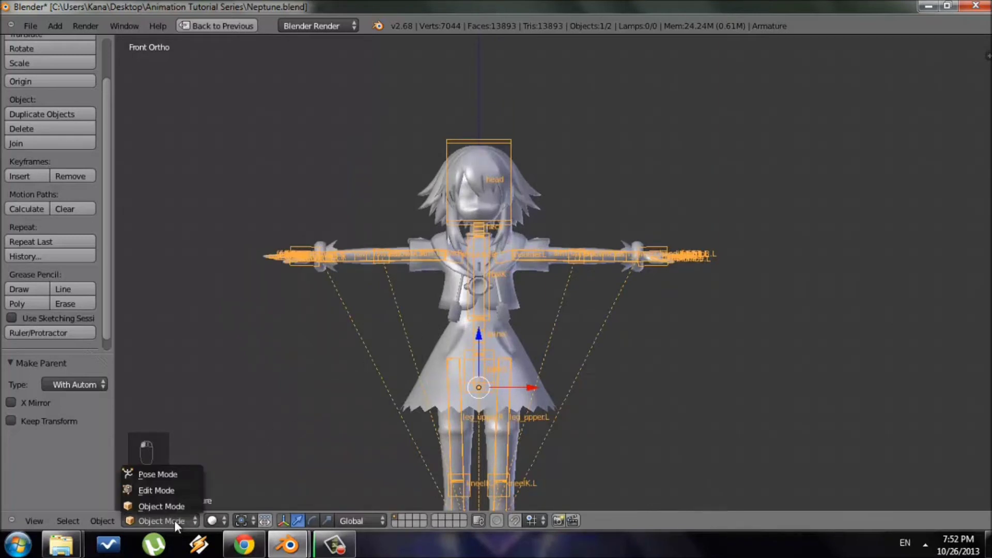
left_click(166, 473)
scroll(500, 310, "up", 3)
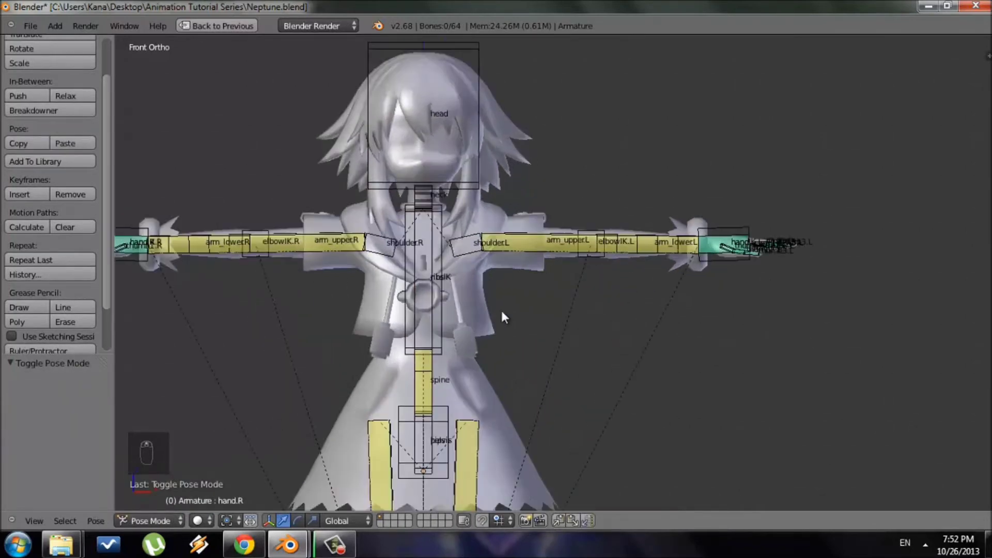
- Raise and bend the left arm by moving handIK.L about -0.133 along X and 0.191 along Z
right_click(720, 225)
key("g")
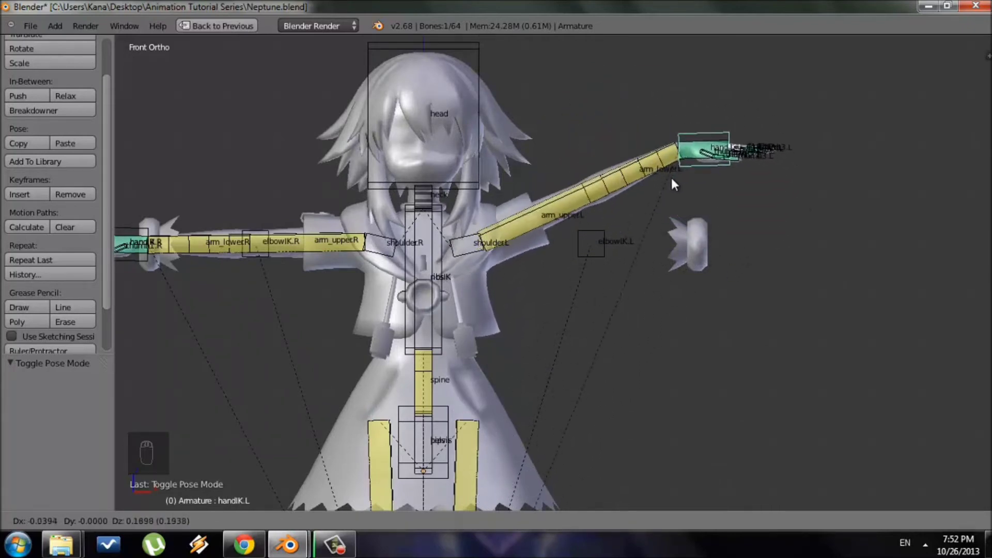
right_click(611, 138)
middle_click_drag(659, 301, 525, 347, "shift")
scroll(526, 347, "up", 4)
key("g")
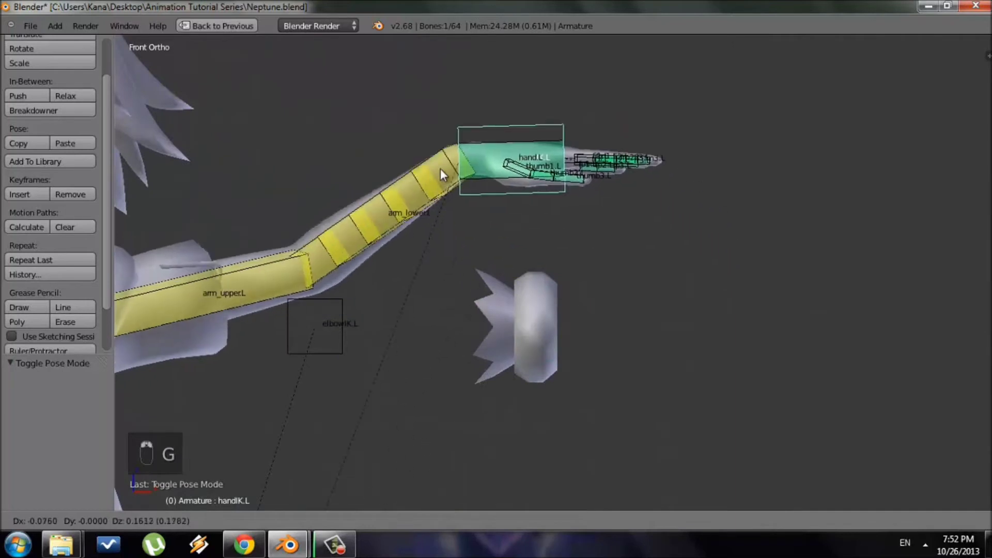
left_click(399, 150)
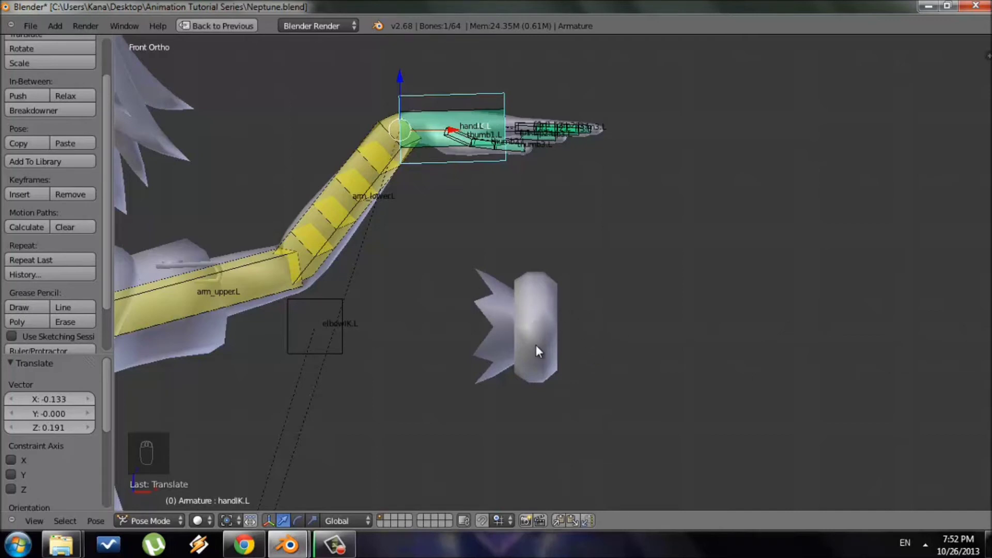
- Raise the left hand further by moving handIK.L about -0.109 along X and 0.120 along Z
scroll(520, 332, "down", 4)
middle_click_drag(521, 331, 658, 289, "shift")
scroll(631, 301, "up", 2)
scroll(627, 305, "down", 1)
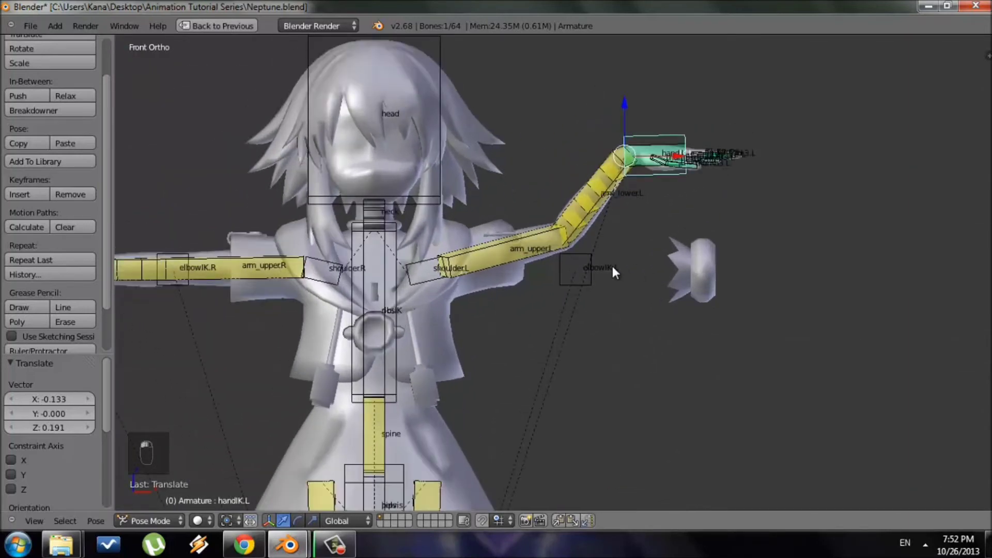
scroll(612, 264, "down", 3)
key("g")
left_click(653, 234)
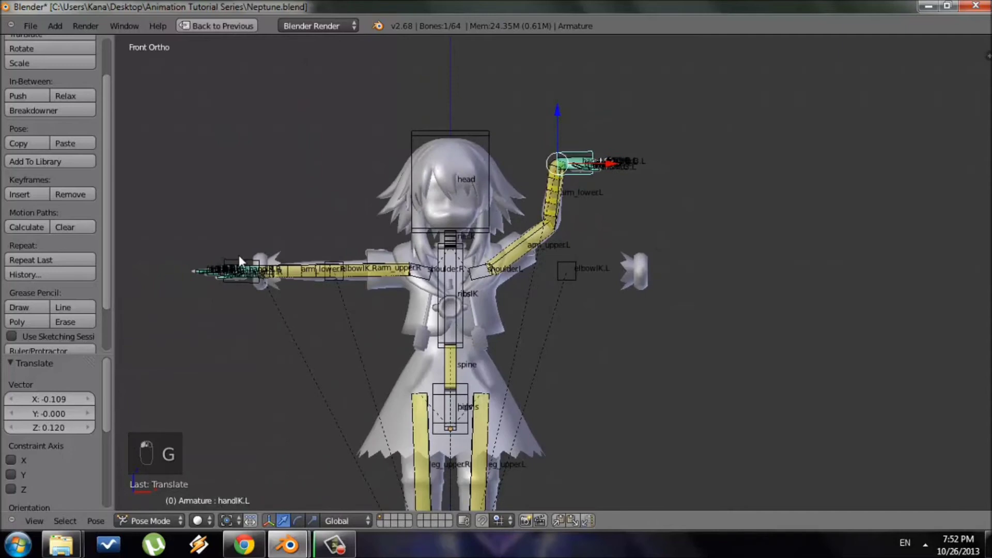
- Raise and bend the right arm by moving handIK.R about 0.217 along X and 0.252 along Z
right_click(238, 255)
key("g")
left_click(316, 192)
- Trackball-rotate the head bone by about -26.9° and 30.4° to test the head deformation
right_click(433, 129)
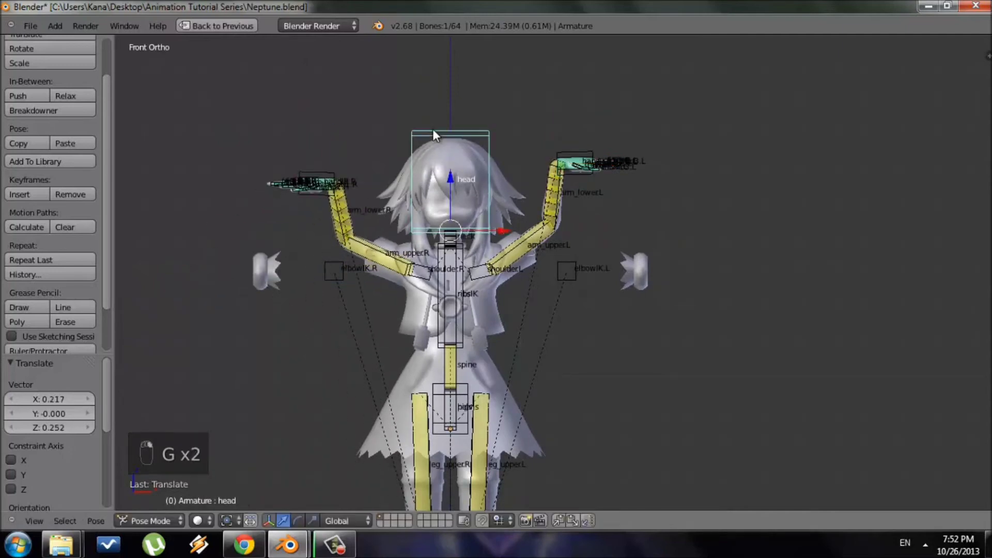
key("r")
key("r")
left_click(478, 91)
scroll(506, 287, "down", 1)
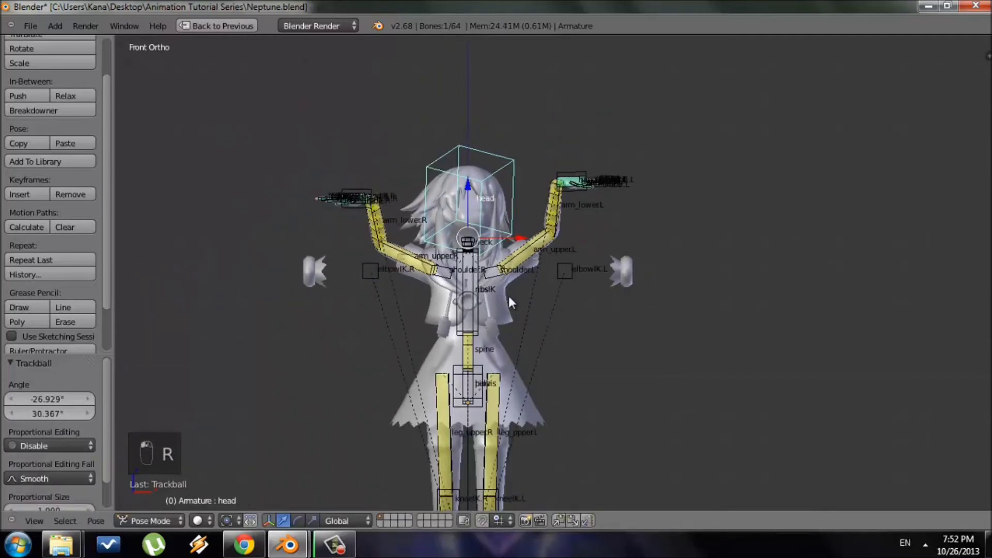
middle_click_drag(531, 417, 504, 246, "shift")
middle_click_drag(532, 141, 458, 299, "shift")
scroll(458, 300, "up", 2)
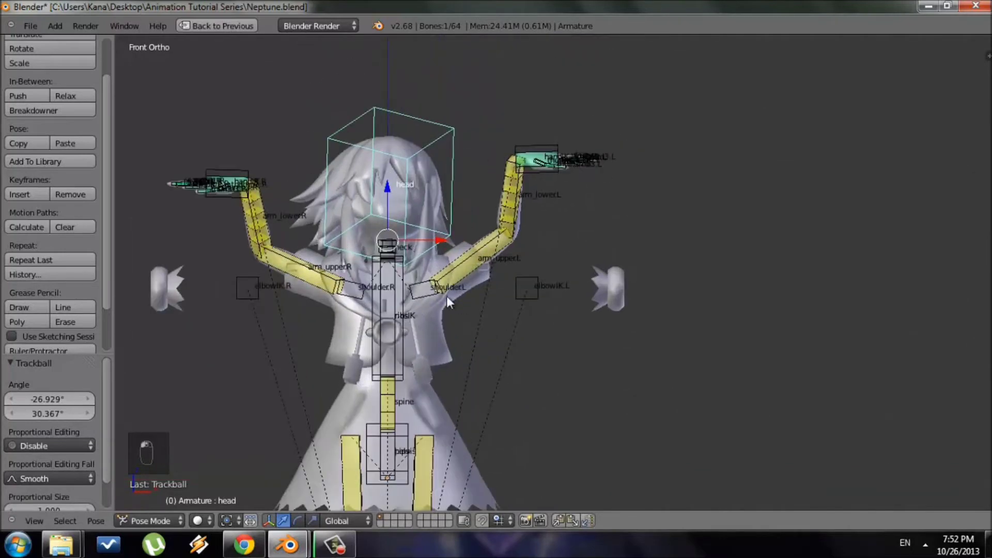
- Trackball-rotate the ribs bone by about -4.6° and 33.8° to twist the upper body
right_click(389, 277)
key("r")
key("r")
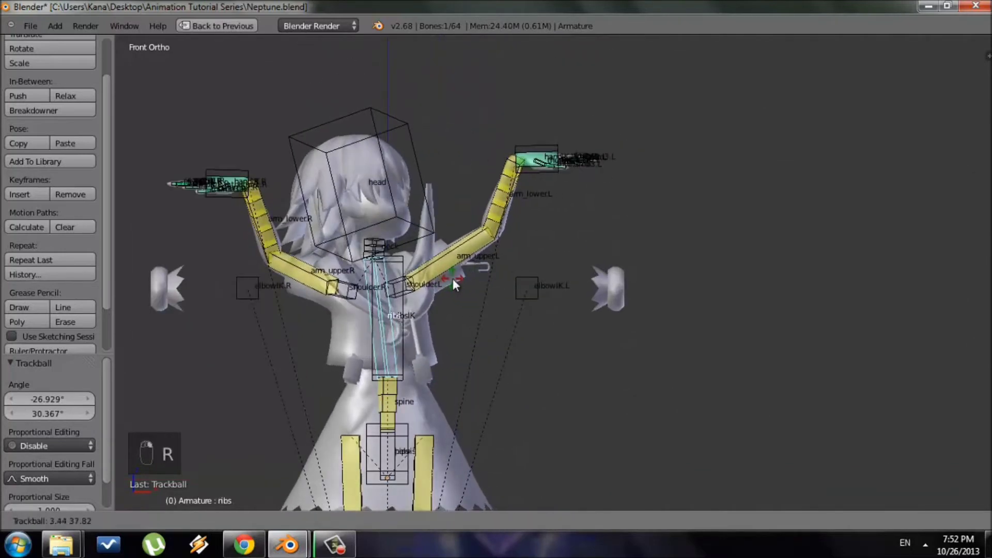
left_click(443, 238)
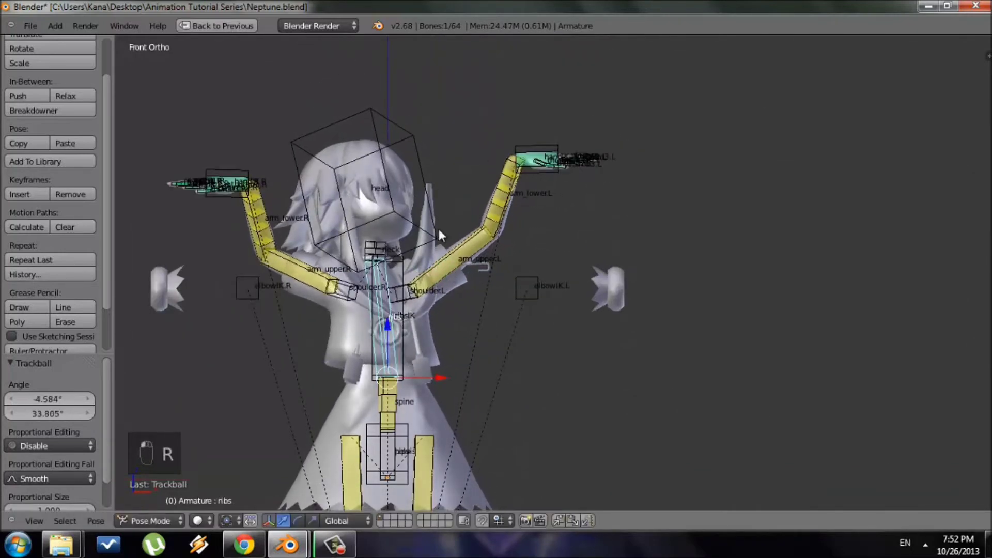
- Trackball-rotate the ribs bone by about 16.0° and -60.2° to twist the torso the opposite way
middle_click_drag(498, 251, 551, 279, "shift")
key("r")
key("r")
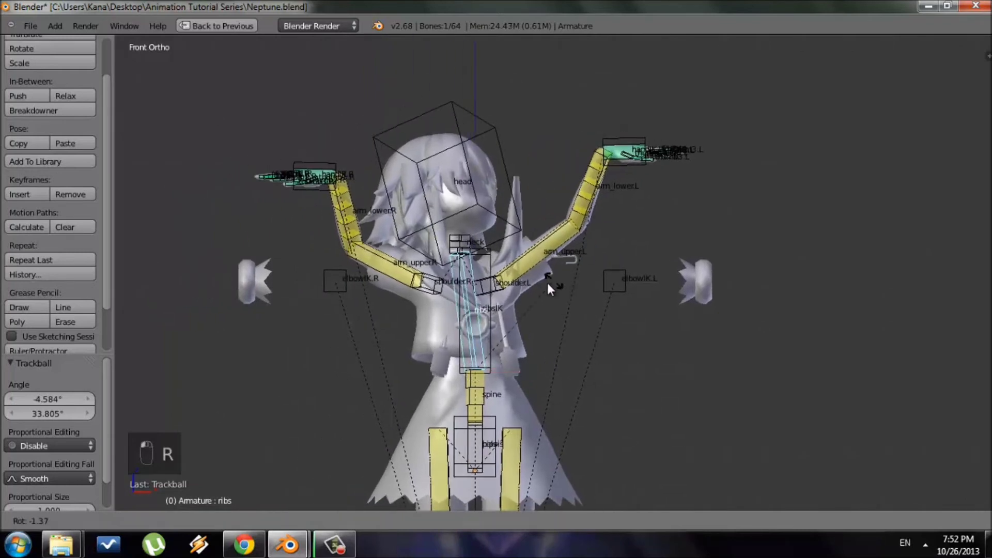
left_click(475, 303)
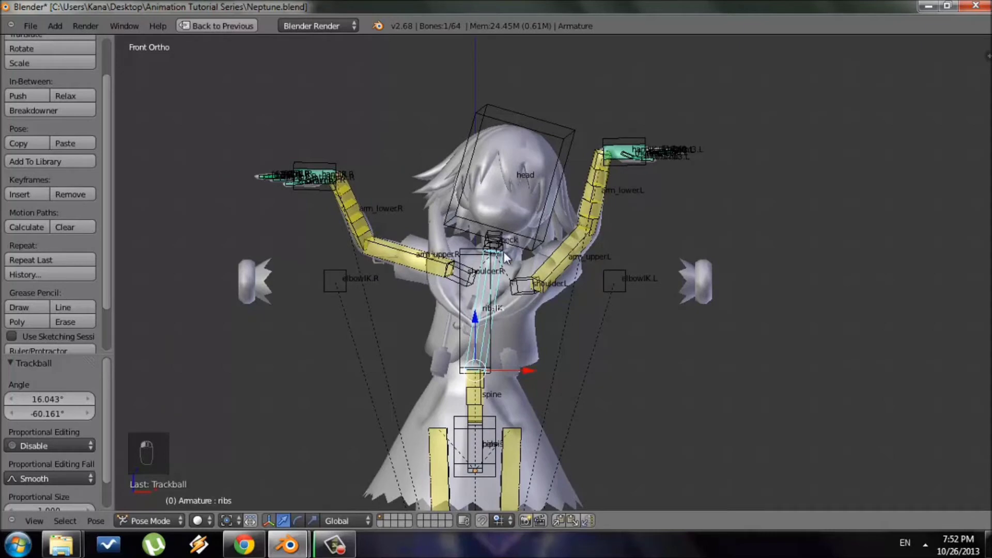
scroll(504, 251, "down", 2)
scroll(670, 299, "up", 2)
middle_click_drag(616, 260, 634, 328, "shift")
scroll(533, 244, "down", 3)
scroll(633, 263, "up", 2)
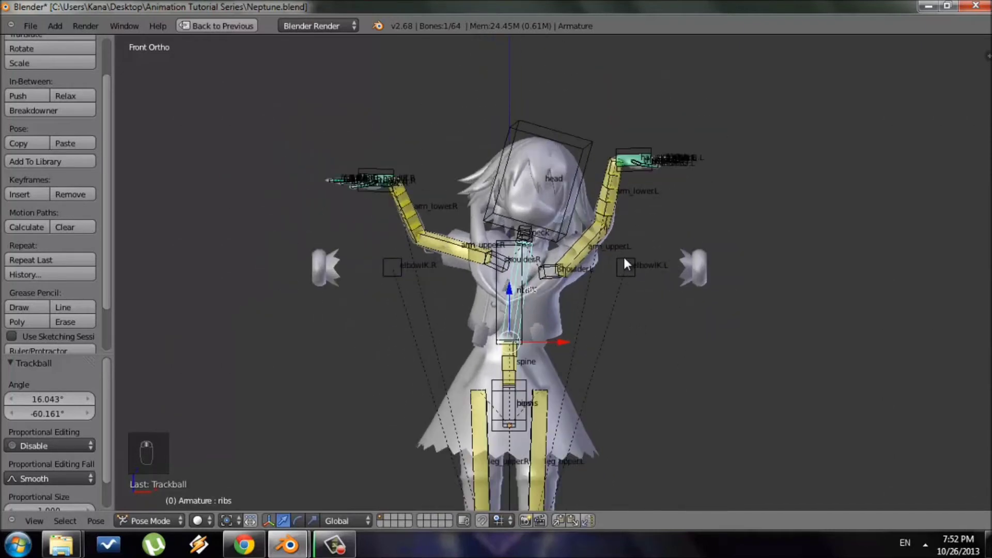
- Select all bones and clear their pose rotation and location, and undo the clearing
key("a")
key("a")
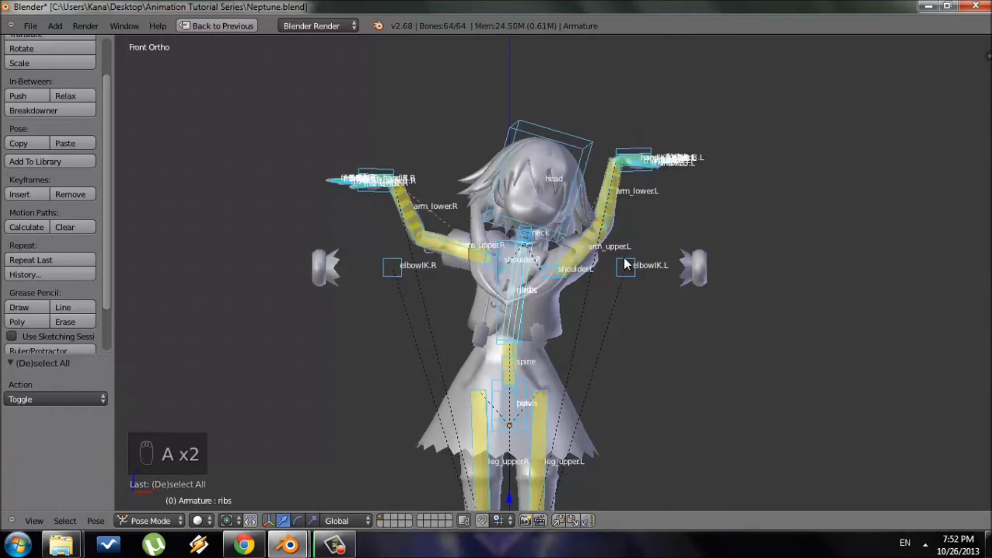
key("a")
key("a")
key("a")
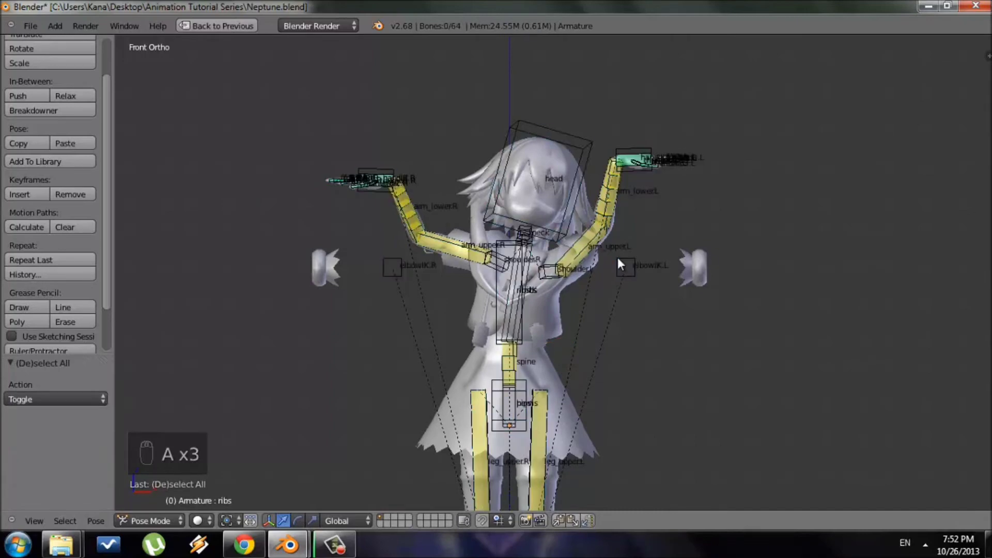
key("alt+r")
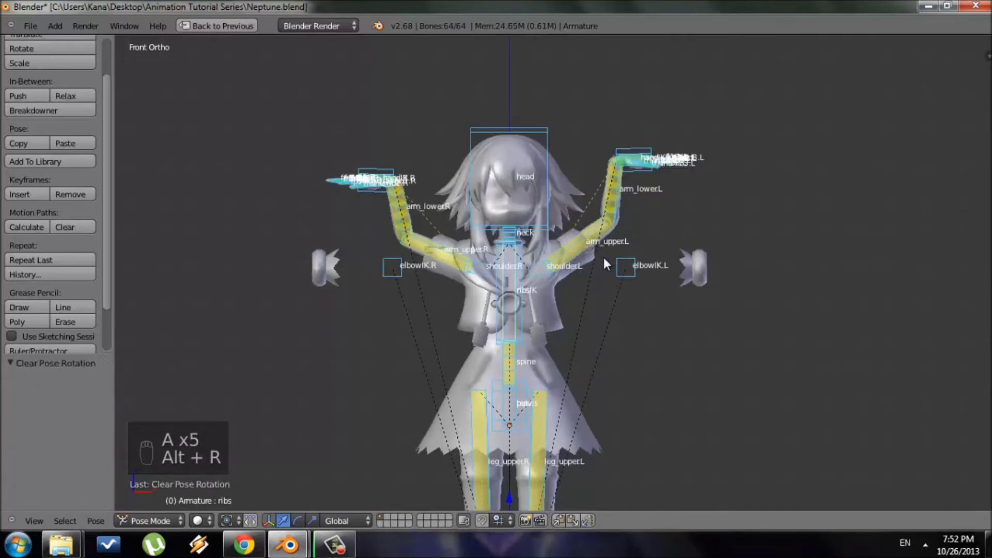
key("alt+g")
key("ctrl+z")
key("ctrl+z")
key("ctrl+z")
- Select all the armature's bones and clear their pose rotation and location
key("a")
key("a")
key("a")
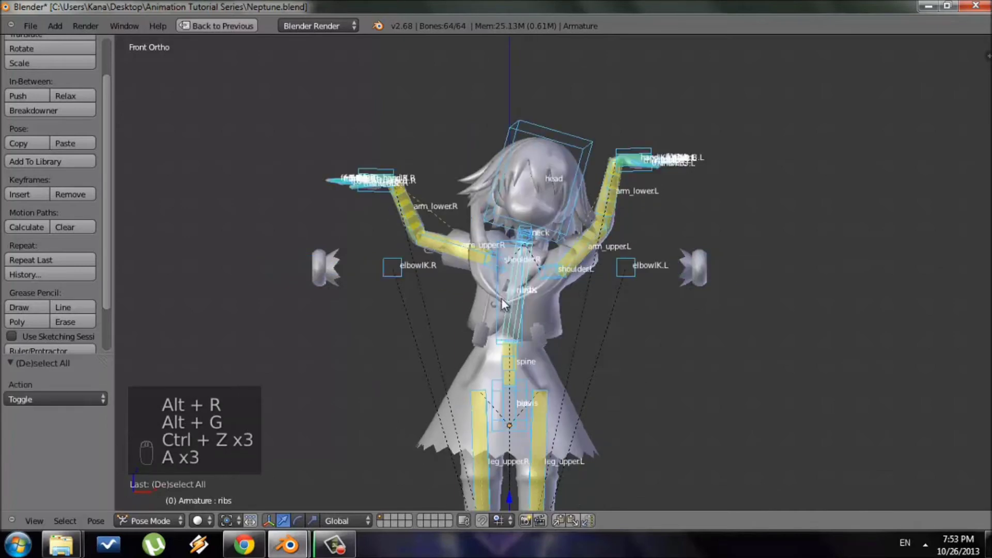
key("a")
key("a")
key("a")
key("a")
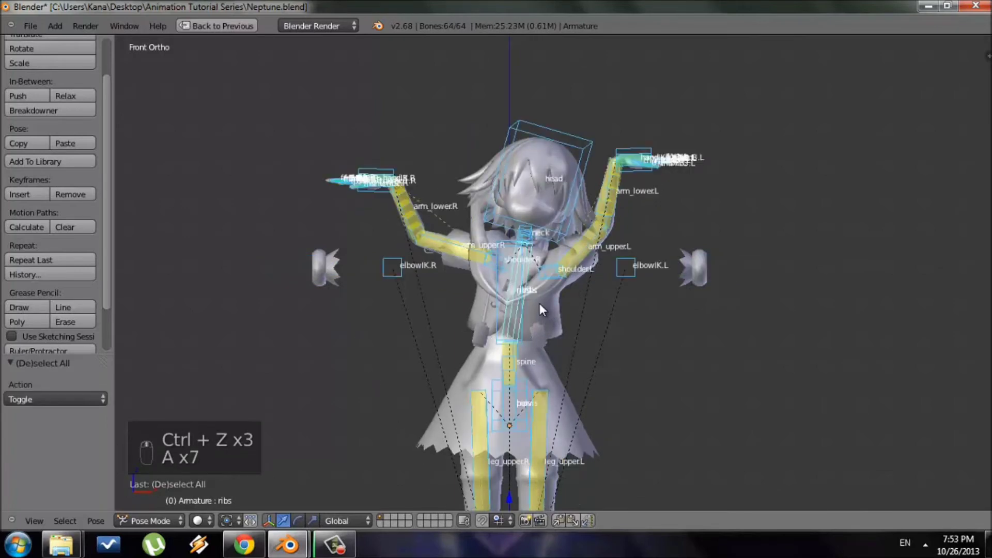
key("alt+r")
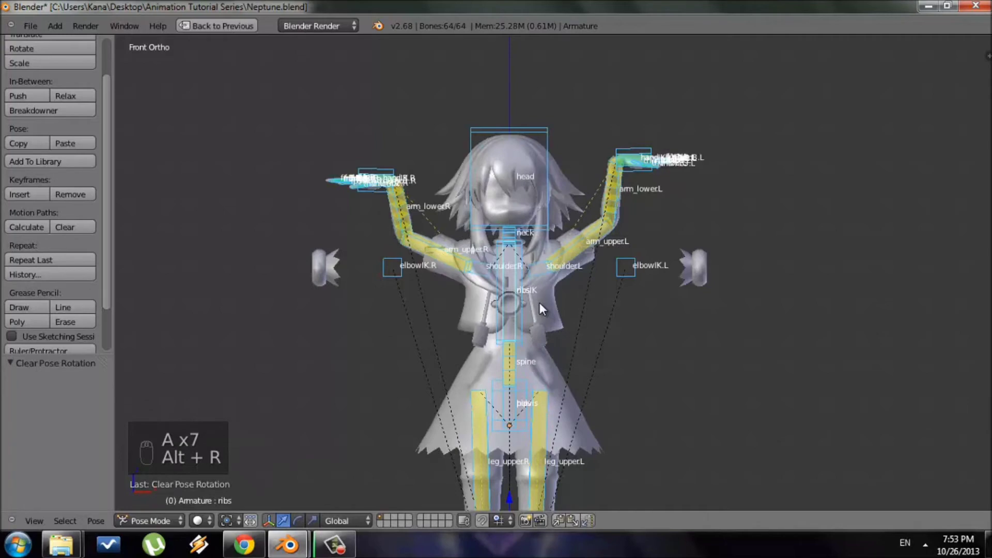
key("alt+g")
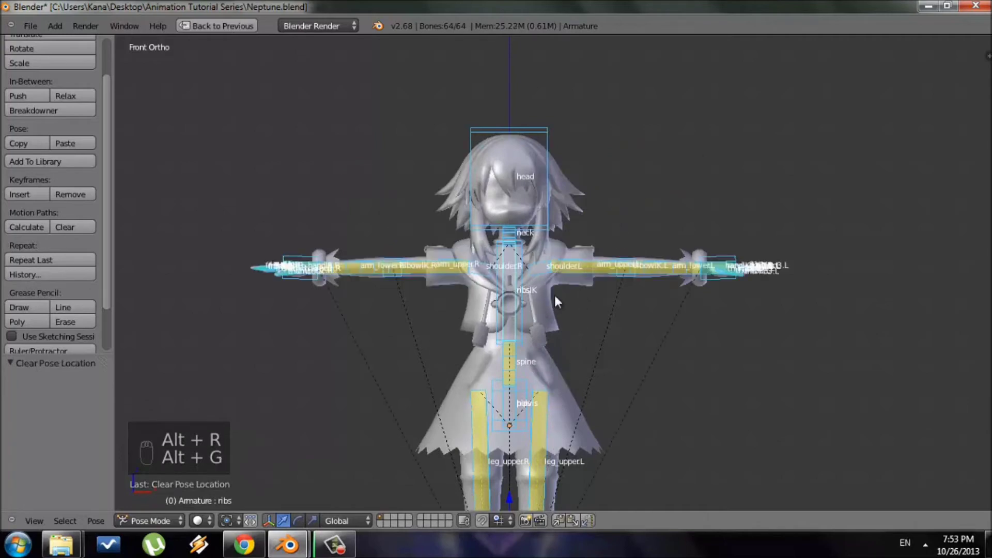
- Deselect all bones and save the Neptune file
scroll(555, 298, "down", 2)
key("a")
scroll(578, 300, "down", 1)
left_click(31, 26)
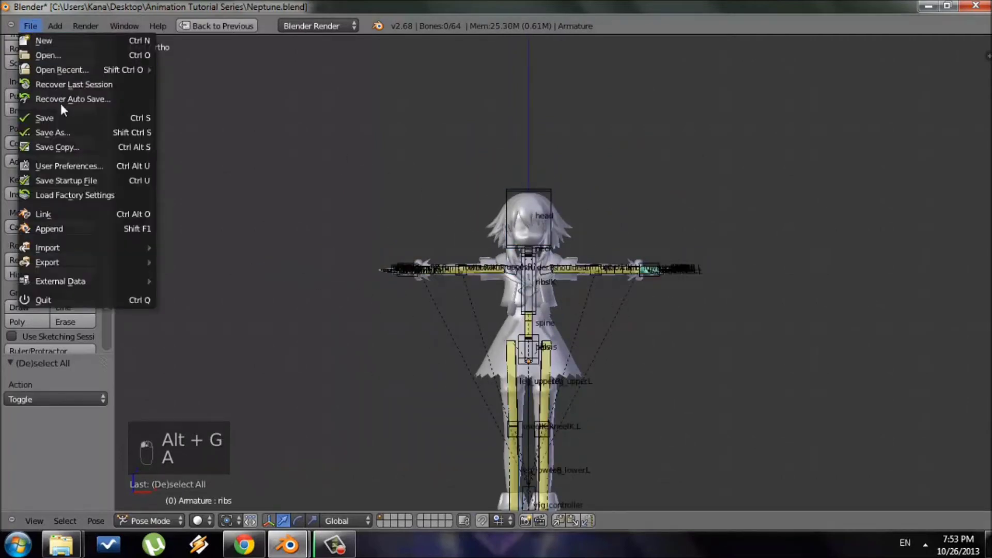
- In the side view, test-move foot_controller.L about -0.312 along Y and 0.363 along Z, and undo the move
scroll(339, 185, "up", 5)
scroll(680, 429, "down", 7)
scroll(649, 243, "up", 7)
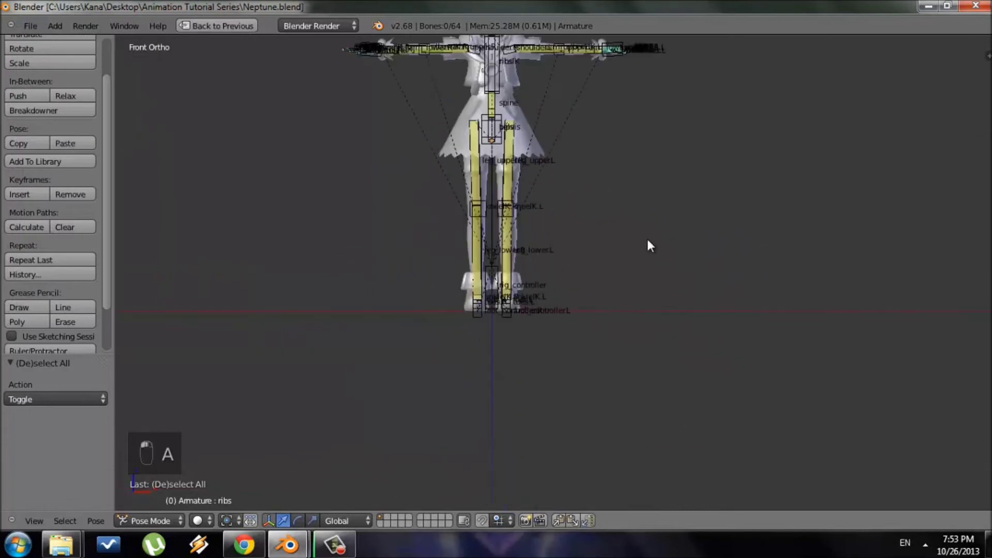
key("KP_3")
right_click(539, 366)
key("g")
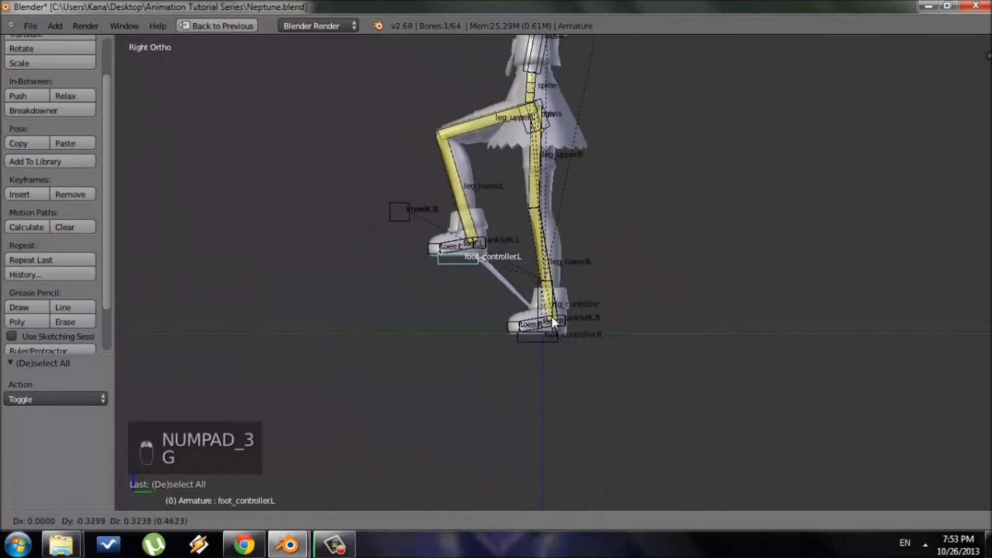
left_click(563, 315)
scroll(480, 282, "up", 3)
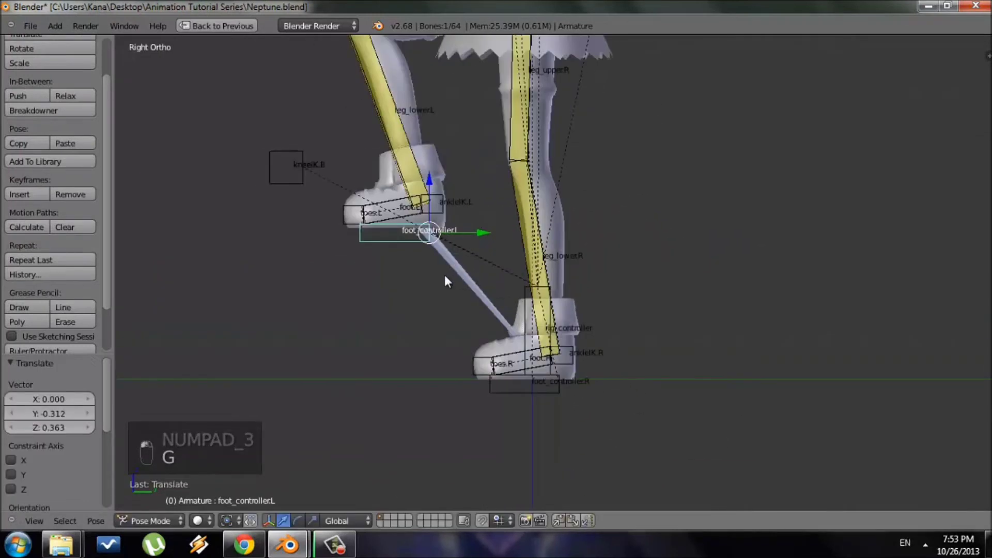
key("ctrl+z")
key("KP_1")
- Restore the full editor layout and select the Neptune mesh in Object Mode
scroll(641, 341, "down", 4)
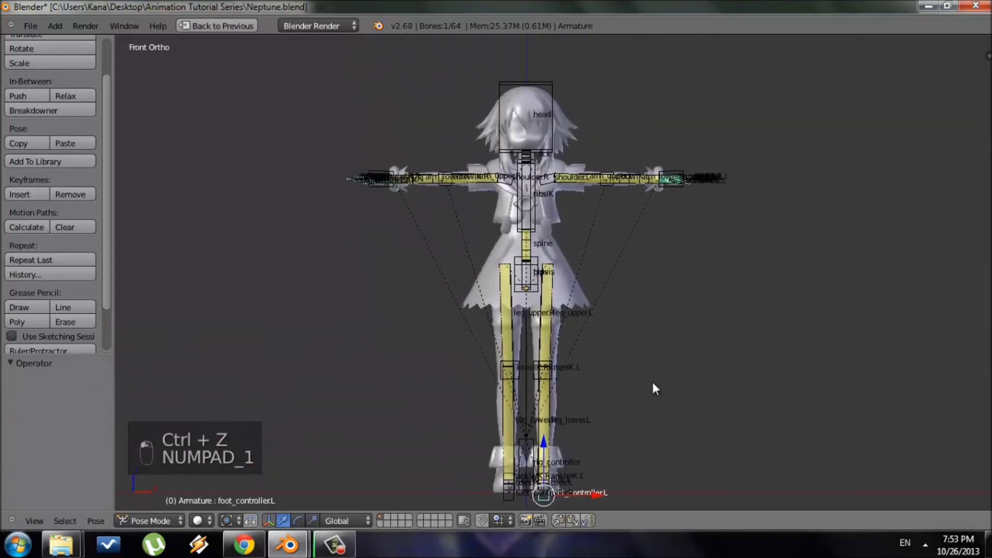
scroll(609, 335, "up", 2)
middle_click_drag(631, 171, 608, 259, "shift")
scroll(607, 259, "up", 2)
scroll(638, 334, "up", 3)
middle_click_drag(669, 288, 560, 318, "shift")
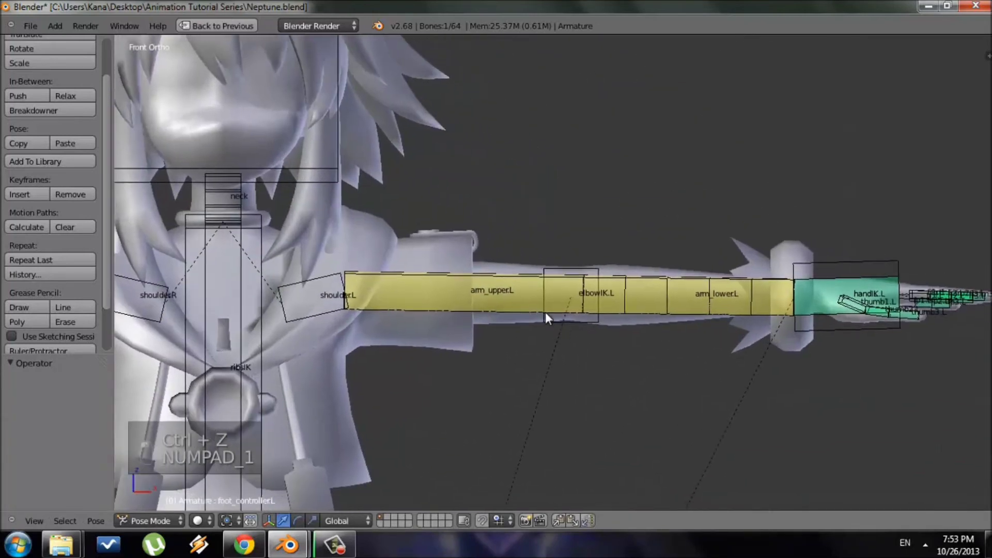
key("shift+space")
right_click(342, 203)
key("g")
right_click(341, 186)
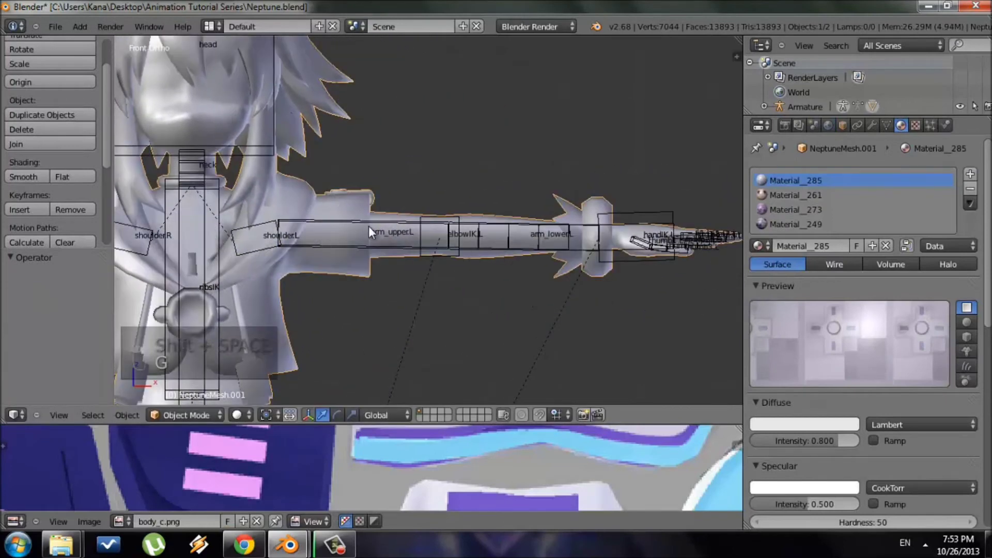
- Display the Neptune mesh's vertex groups and sort them alphabetically
left_click(890, 127)
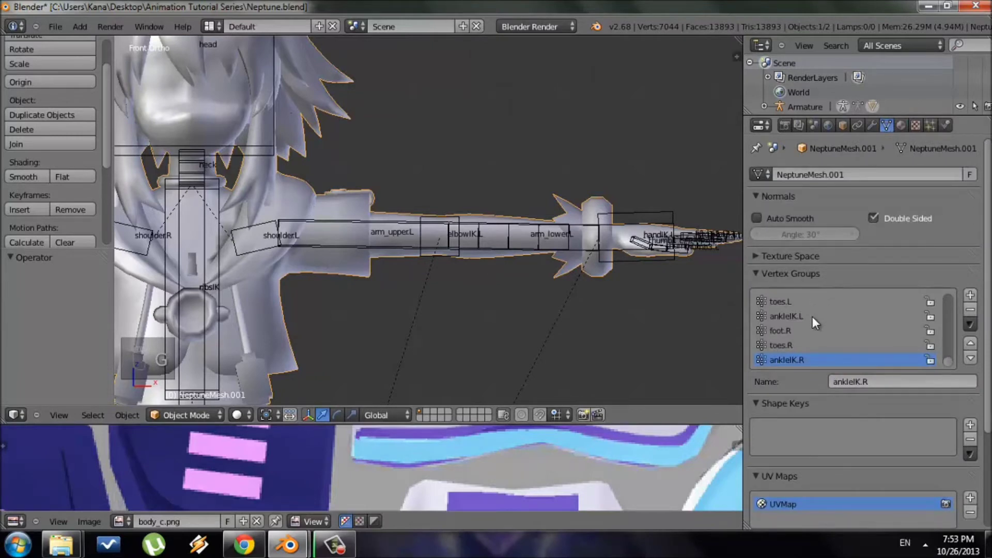
scroll(818, 334, "up", 8)
scroll(815, 339, "up", 10)
scroll(801, 330, "up", 3)
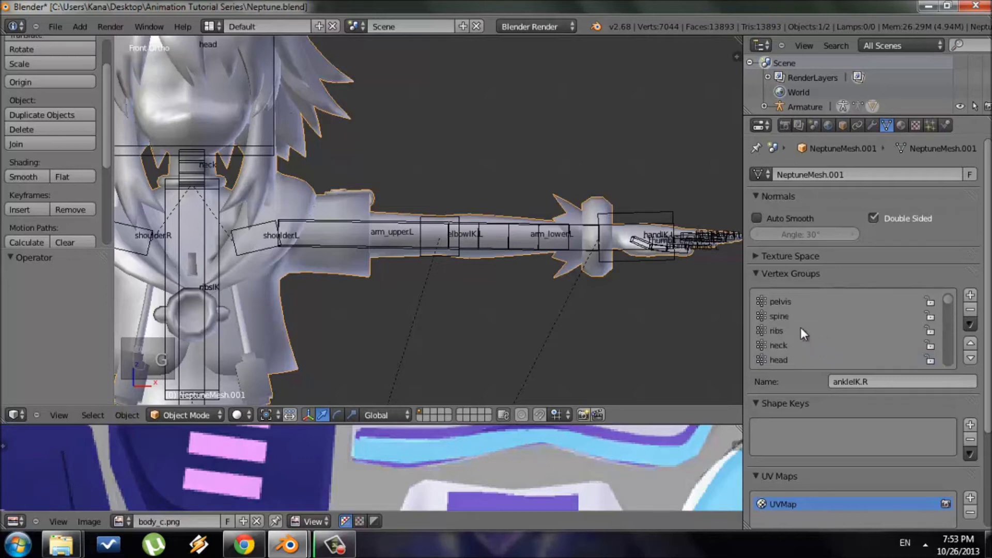
left_click(969, 323)
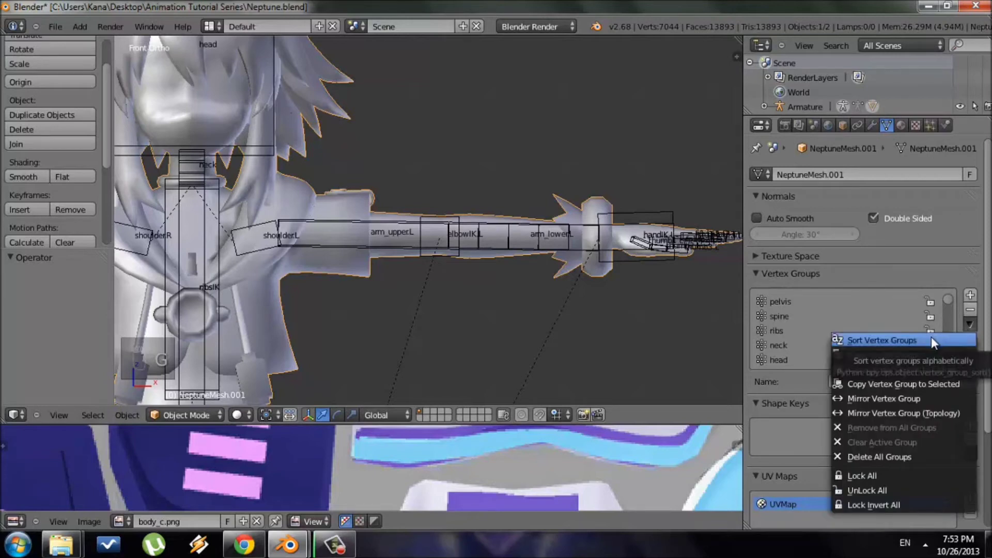
left_click(918, 336)
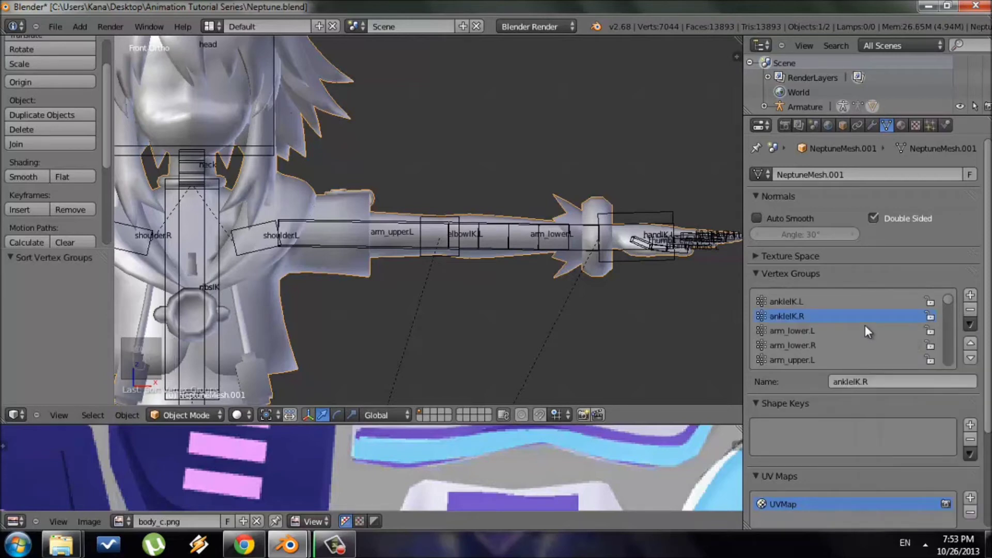
scroll(476, 236, "down", 4)
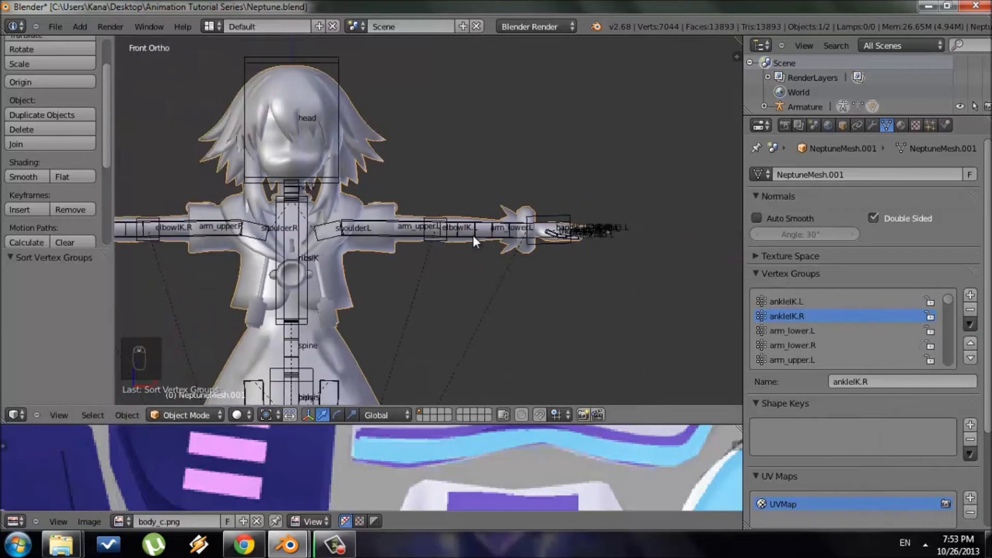
scroll(547, 246, "up", 5)
middle_click_drag(568, 270, 466, 270, "shift")
scroll(537, 217, "up", 2)
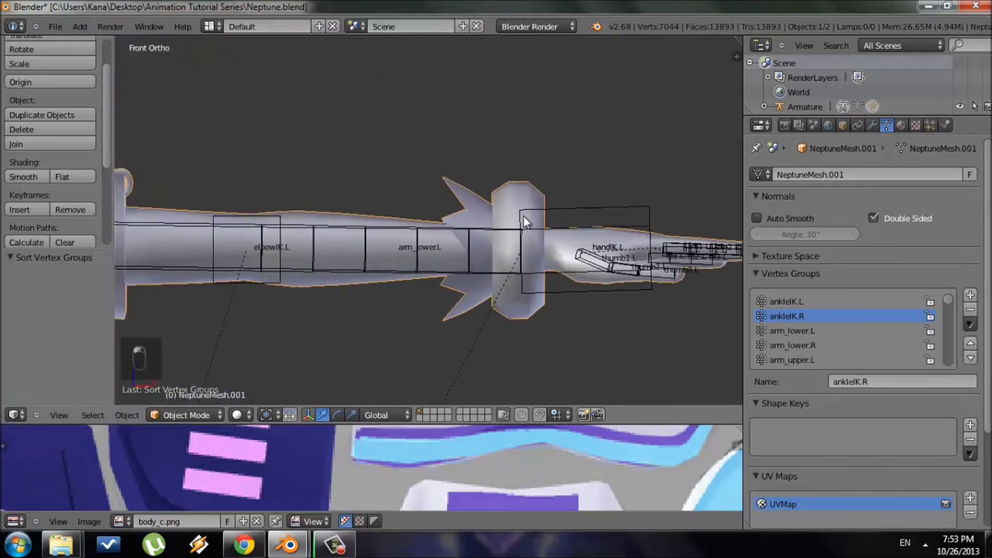
right_click(519, 217)
key("g")
right_click(489, 231)
scroll(483, 235, "up", 3)
scroll(465, 233, "down", 4)
right_click(457, 209)
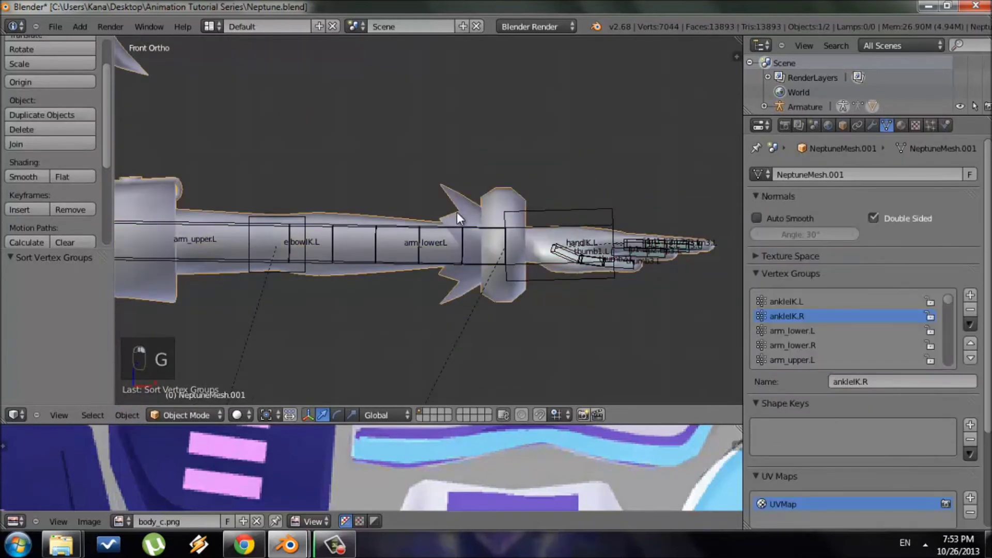
key("Tab")
key("Tab")
scroll(343, 237, "down", 3)
key("g")
right_click(370, 191)
scroll(437, 214, "up", 4)
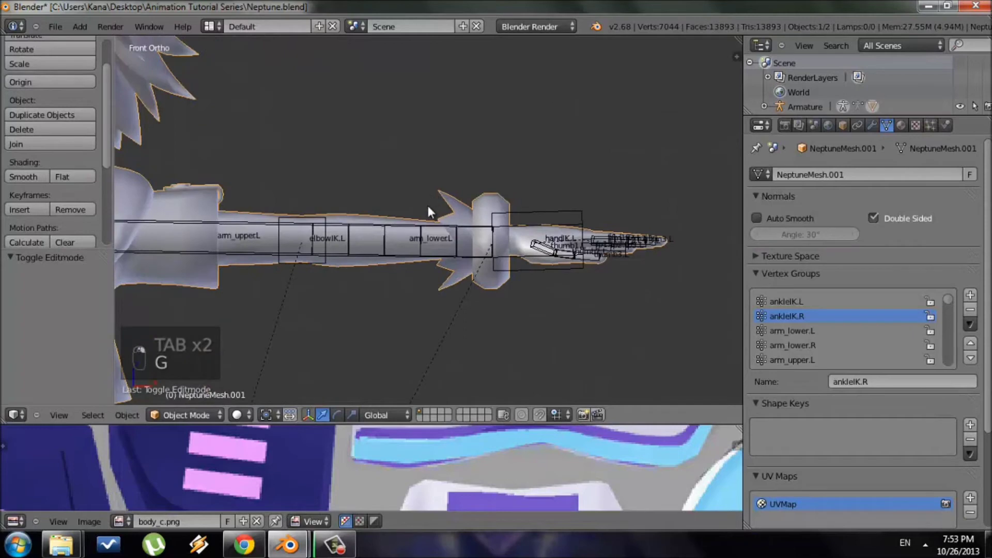
scroll(456, 213, "down", 5)
scroll(454, 225, "up", 4)
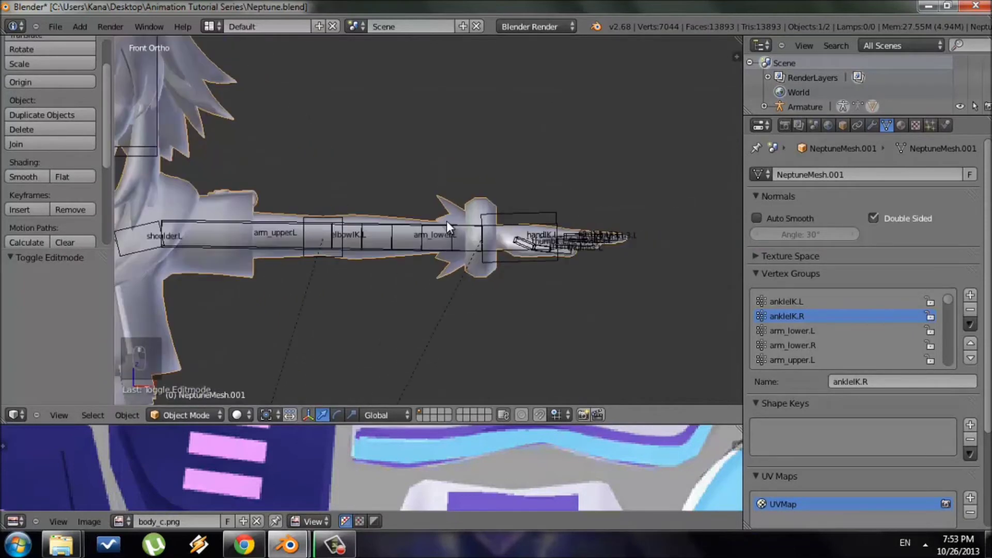
- In Edit Mode, select both linked parts of the left wrist cuff, the rounded band and the spiked trim
middle_click_drag(413, 286, 548, 274, "shift")
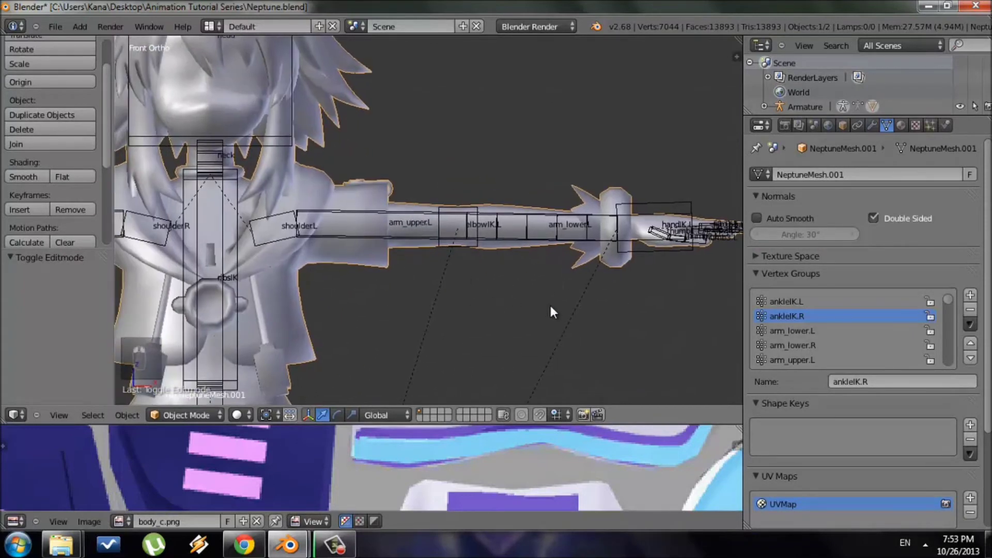
key("Tab")
middle_click_drag(565, 303, 458, 313, "shift")
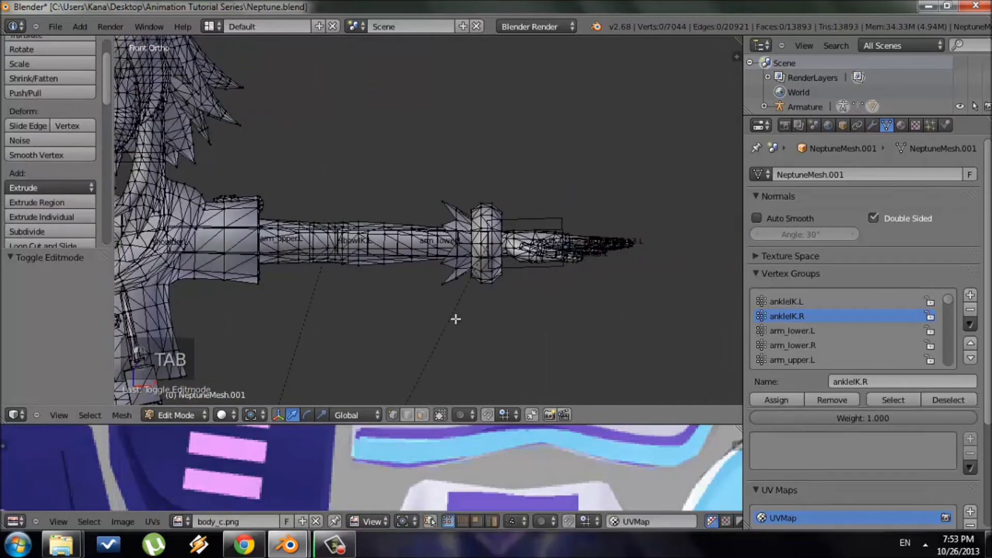
scroll(458, 313, "up", 6)
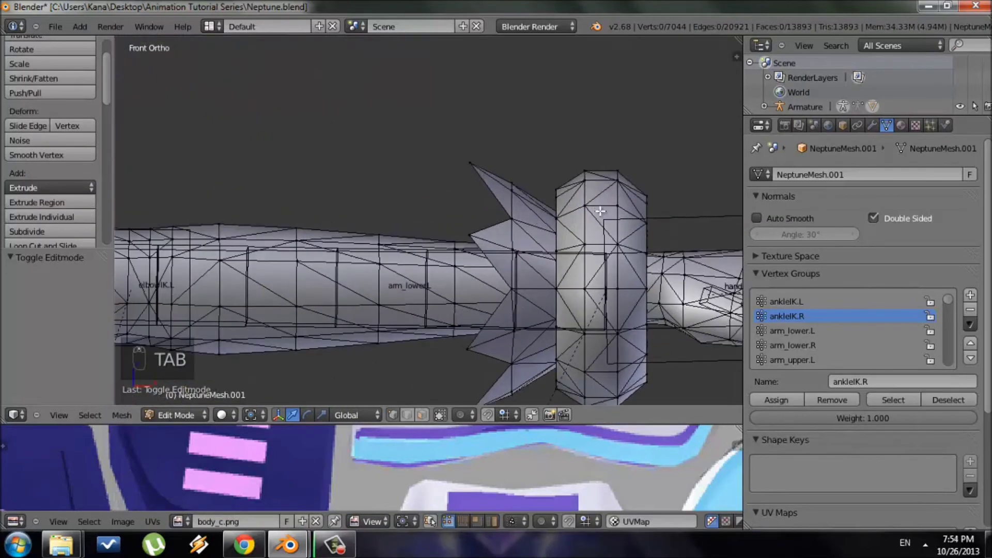
middle_click_drag(440, 313, 451, 243, "shift")
scroll(451, 243, "up", 2)
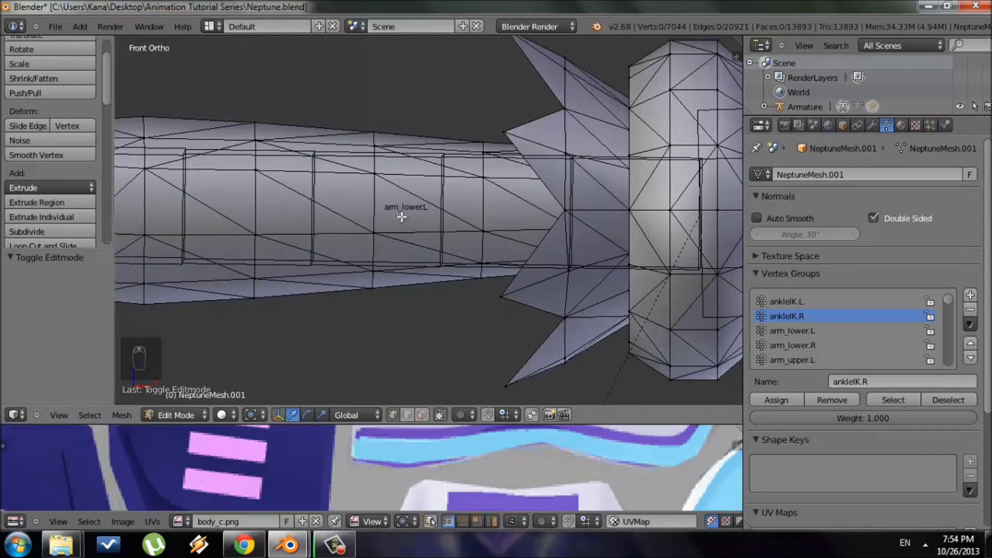
scroll(460, 212, "down", 2)
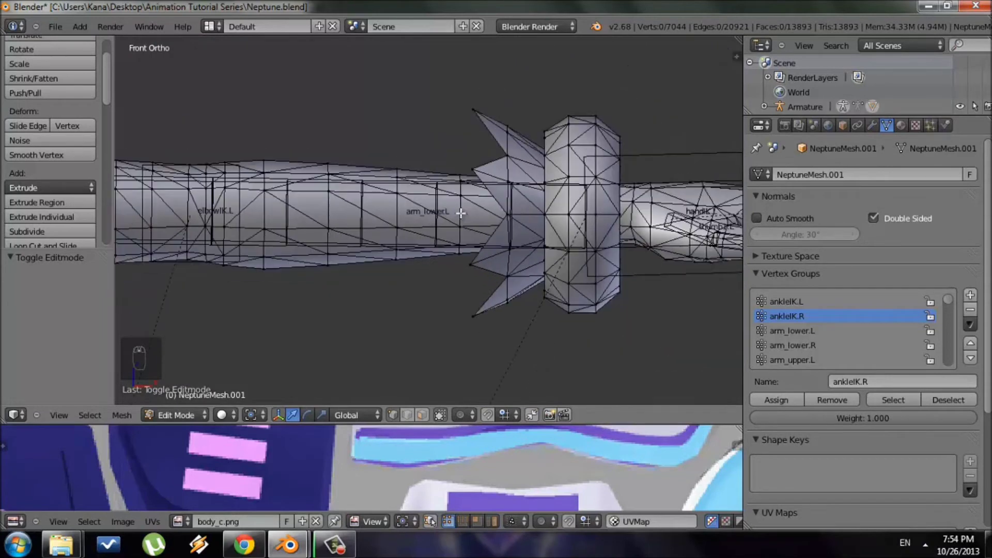
key("l")
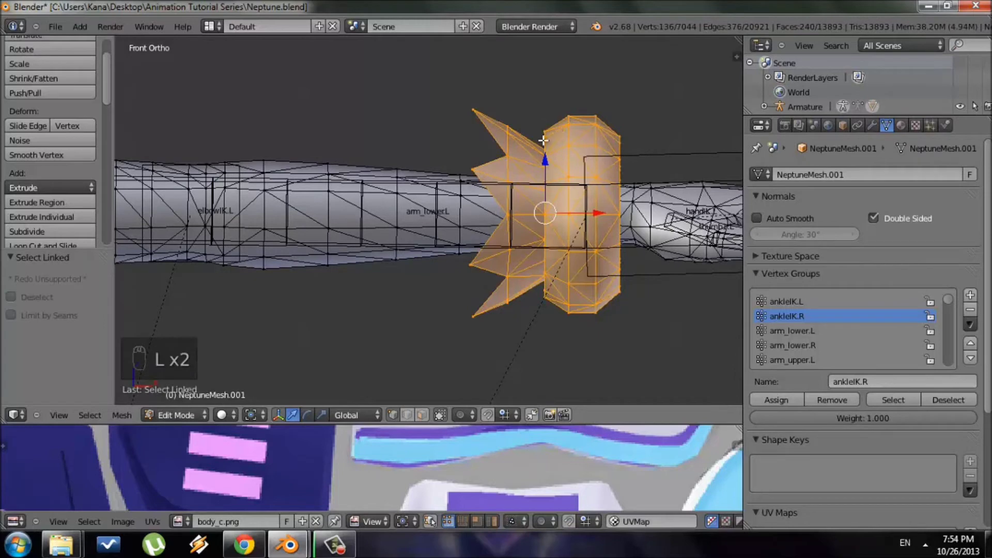
key("a")
key("l")
key("l")
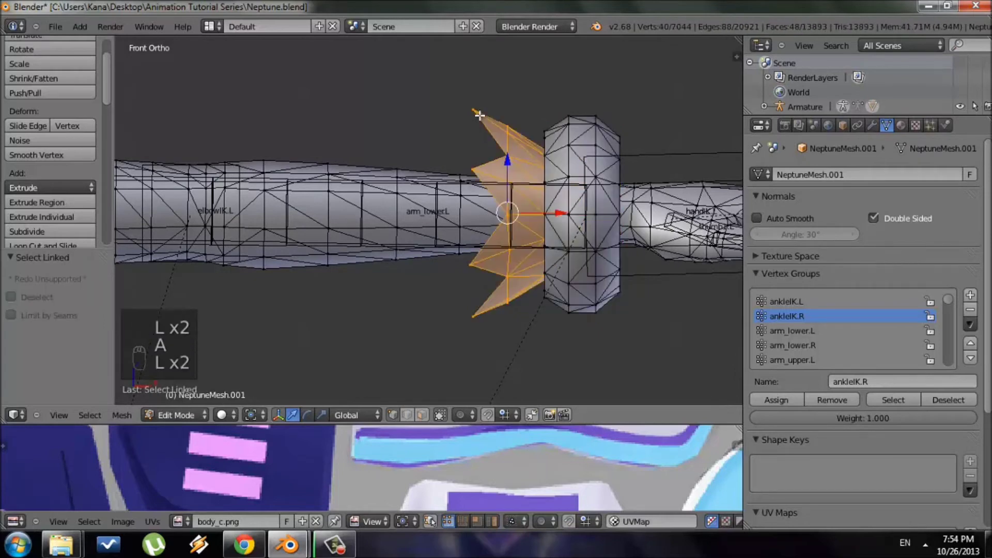
key("l")
- Test-move the selected left wrist cuff away from the arm and cancel the move
scroll(555, 125, "down", 3)
key("g")
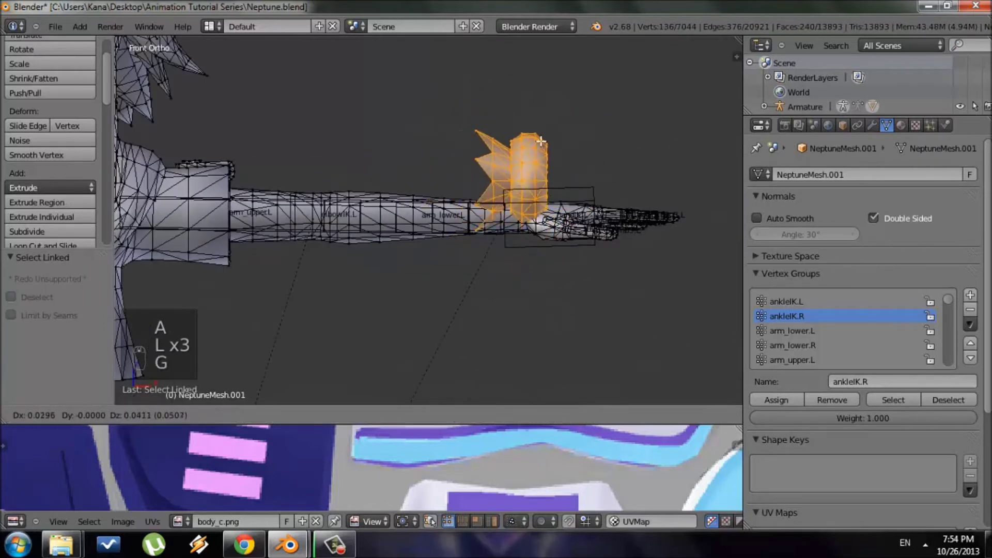
left_click(517, 137)
scroll(509, 149, "up", 3)
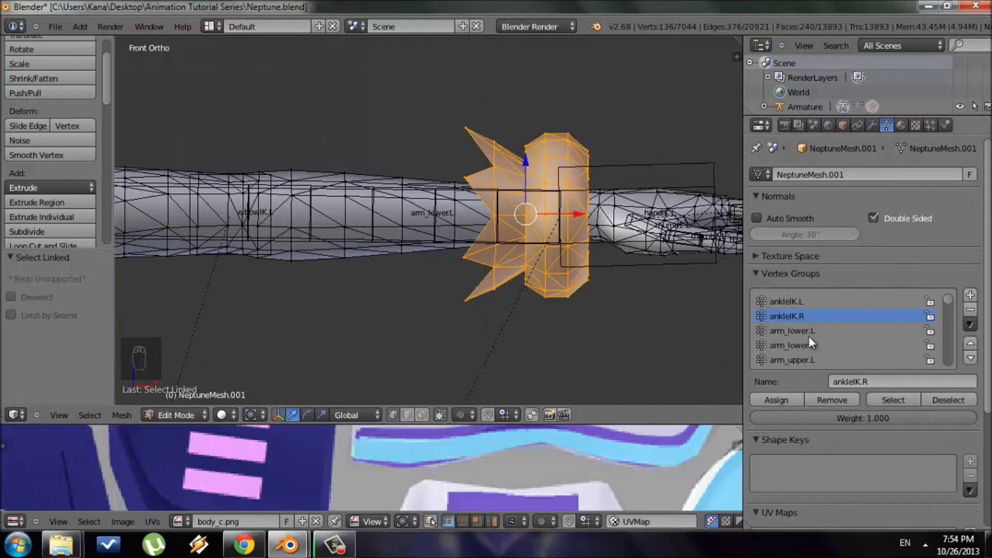
- Assign the selected left cuff to the arm_lower.L vertex group with a weight of 1.000
left_click(794, 332)
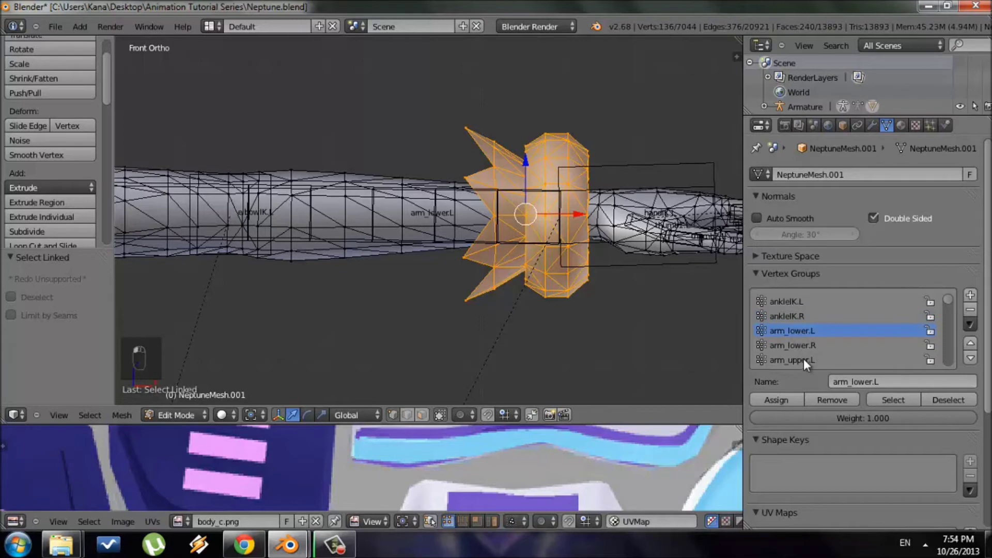
left_click(779, 398)
scroll(465, 272, "down", 6)
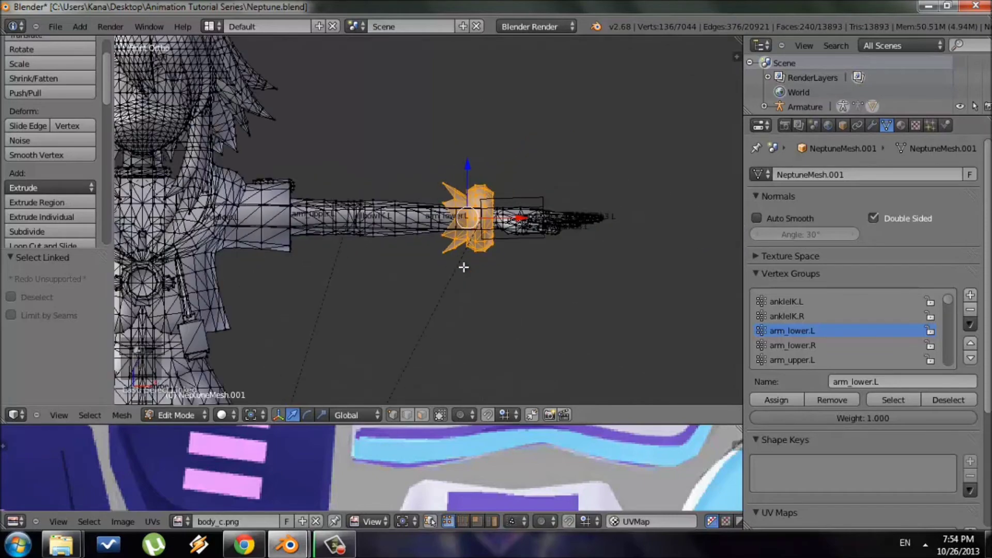
scroll(463, 267, "up", 5)
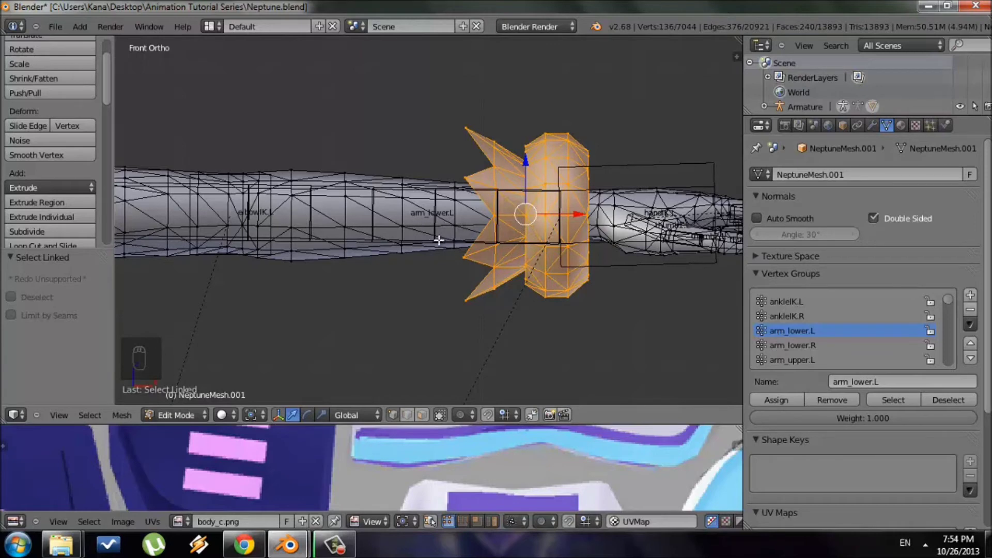
scroll(439, 240, "down", 4)
- Return to the armature in Pose Mode and test-move handIK.L about -0.084 along X and 0.127 along Z
key("Tab")
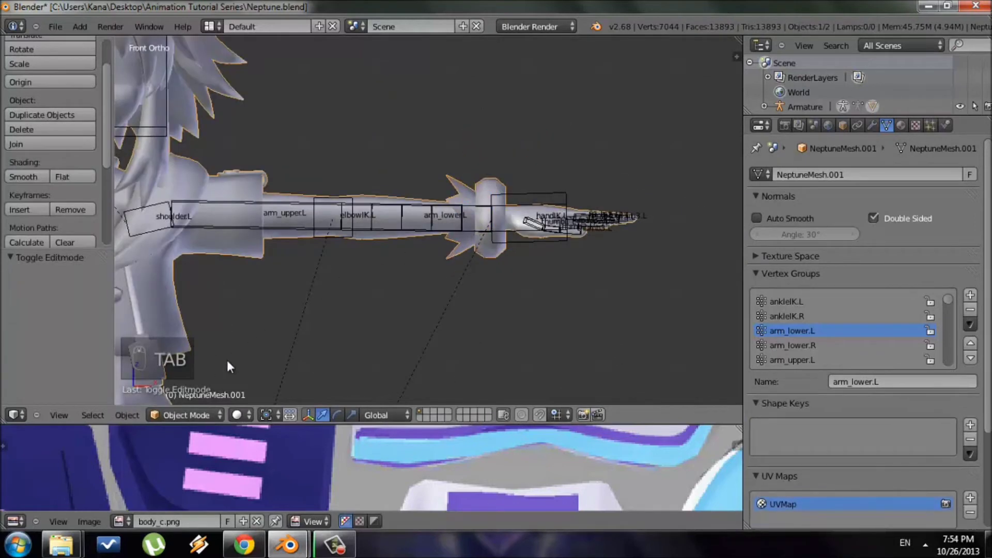
right_click(519, 194)
key("ctrl+Tab")
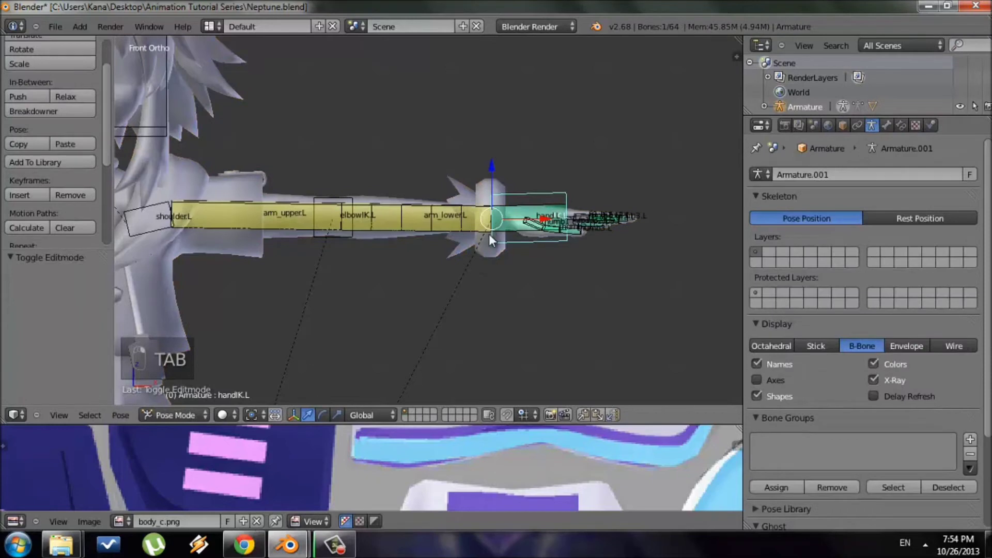
scroll(361, 258, "down", 5)
scroll(422, 300, "up", 5)
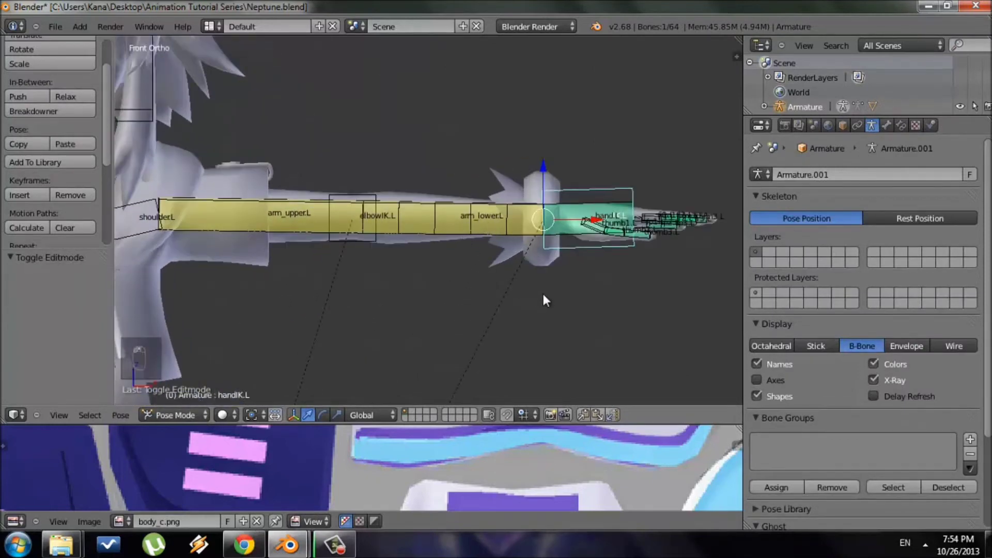
key("g")
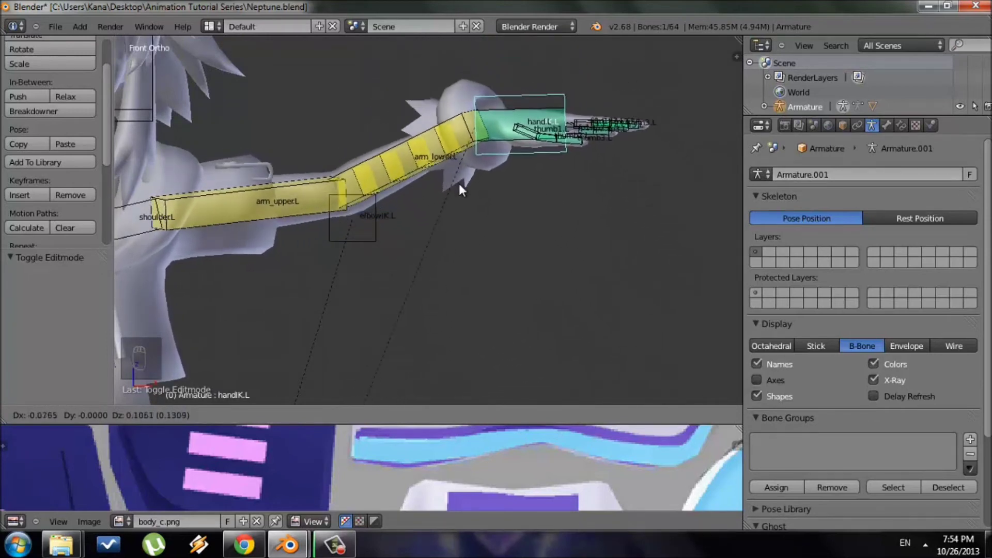
left_click(467, 183)
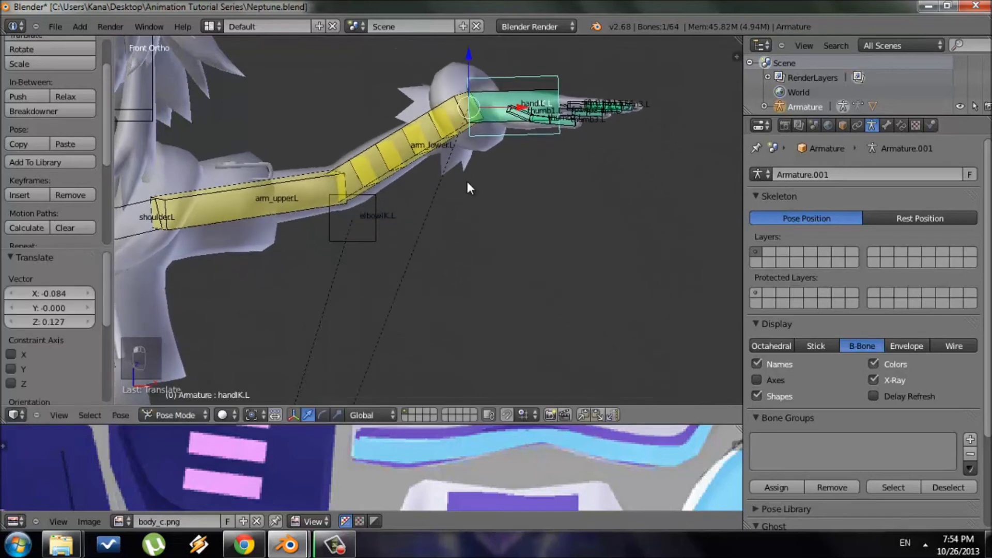
- Select handIK.R on the opposite arm, test-move it and cancel the move
scroll(466, 181, "down", 6)
middle_click_drag(357, 254, 590, 242, "shift")
scroll(590, 242, "up", 6)
right_click(329, 164)
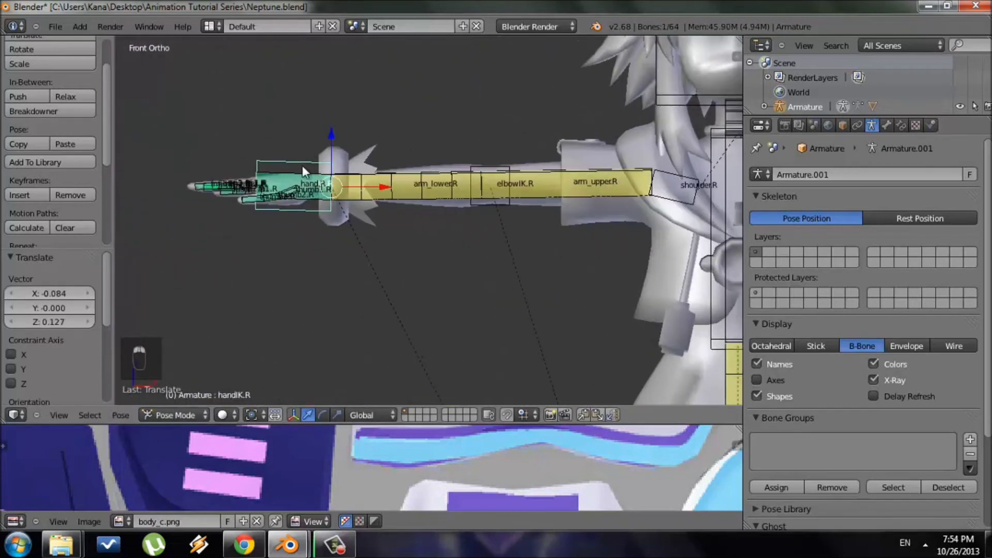
key("g")
right_click(418, 171)
- Clear the pose rotation and location of all bones and deselect them
scroll(492, 274, "down", 3)
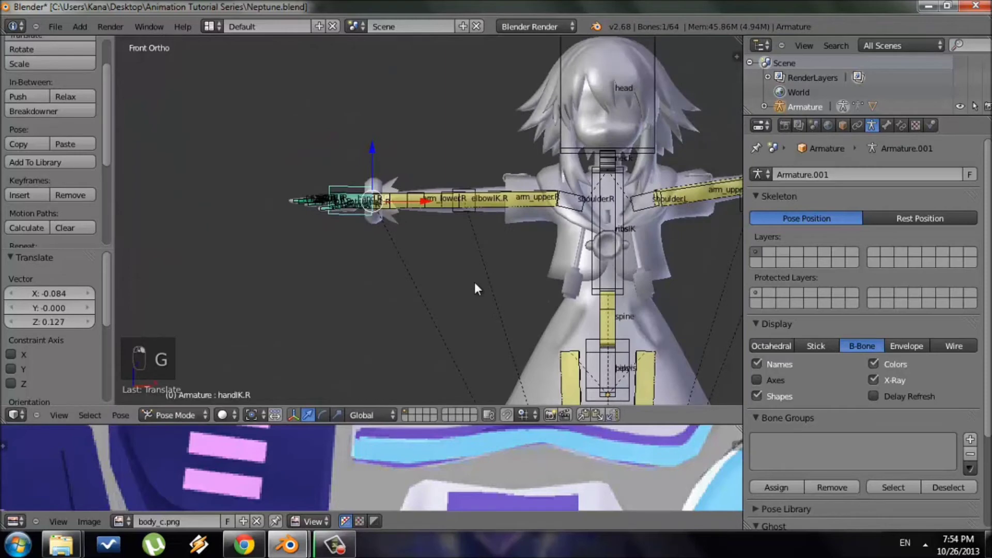
scroll(491, 271, "up", 2)
middle_click_drag(491, 270, 497, 258, "shift")
key("a")
key("a")
key("a")
key("alt+r")
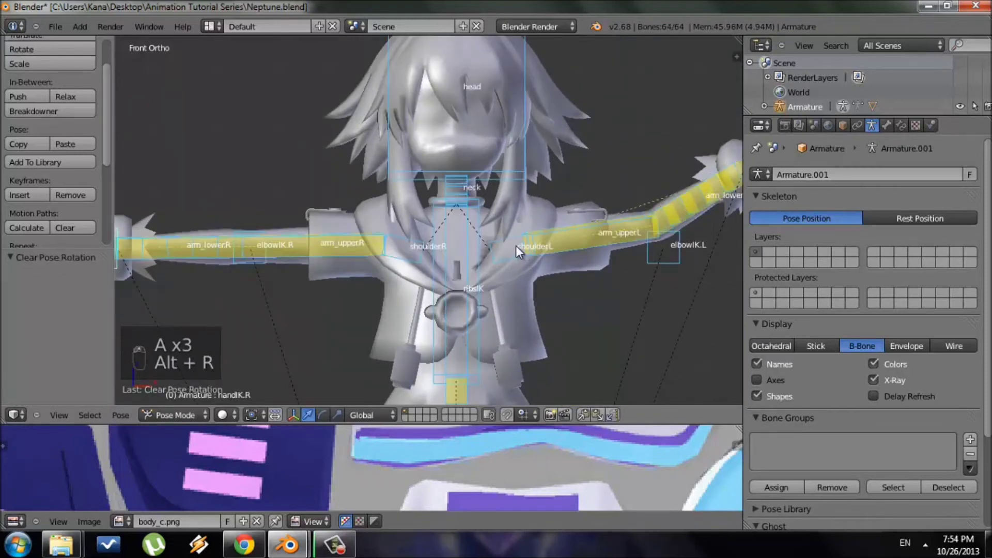
key("alt+g")
scroll(516, 246, "down", 2)
key("a")
- Select the Neptune mesh, enter Edit Mode and add both linked parts of the right wrist cuff to the selection
middle_click_drag(320, 284, 498, 299, "shift")
scroll(497, 299, "up", 5)
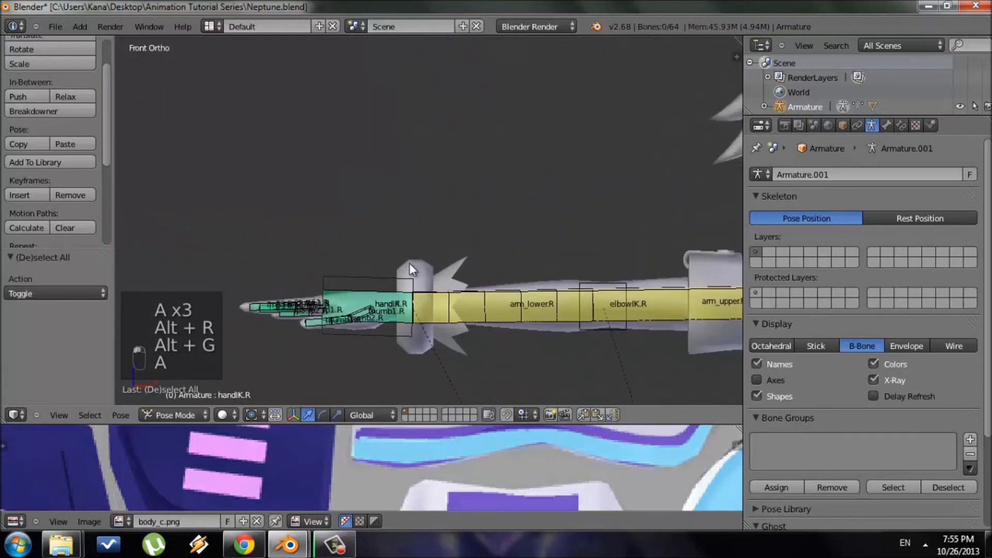
right_click(416, 260)
middle_click_drag(501, 346, 476, 277, "shift")
key("Tab")
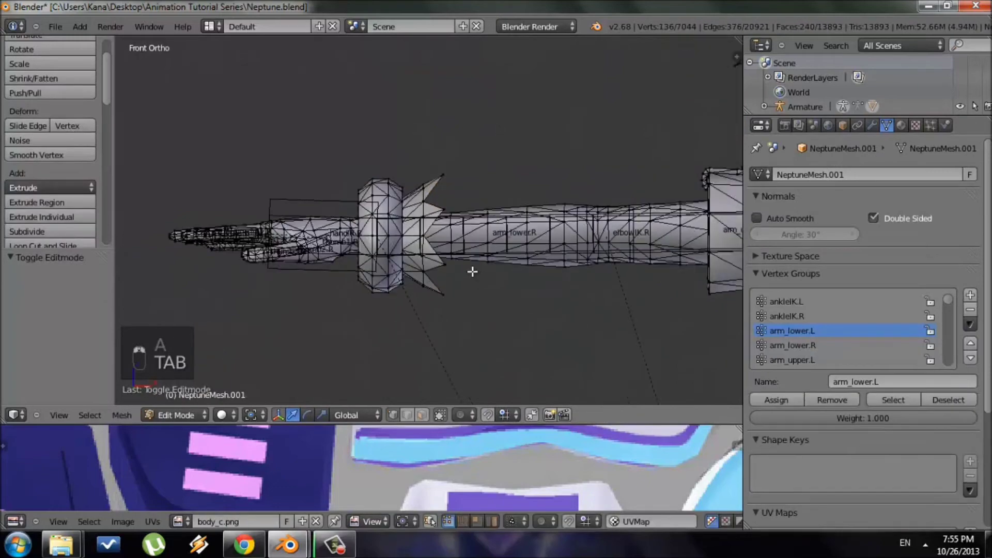
scroll(472, 271, "up", 2)
key("l")
key("l")
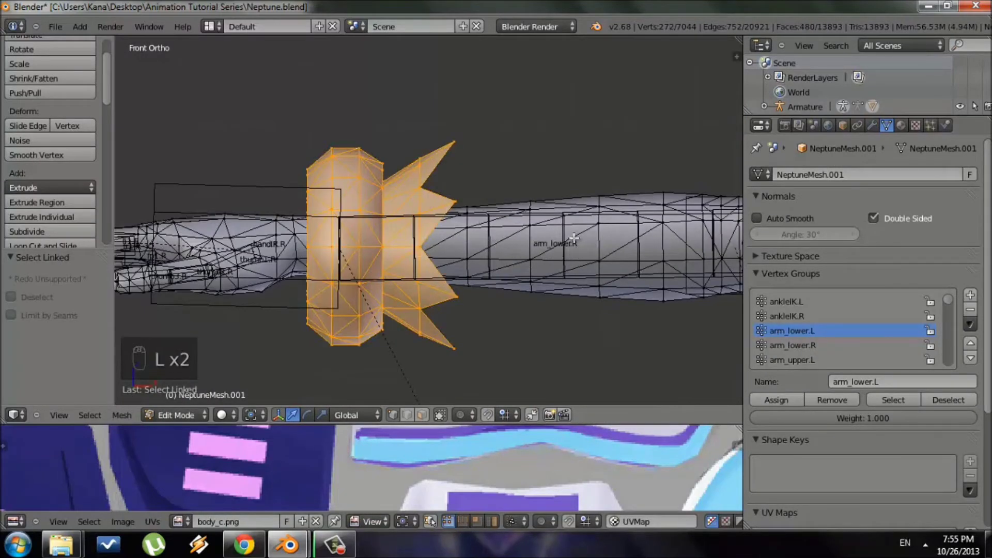
- Clear the vertex selection and select only the two linked parts of the right wrist cuff
scroll(573, 237, "down", 8)
scroll(517, 293, "up", 5)
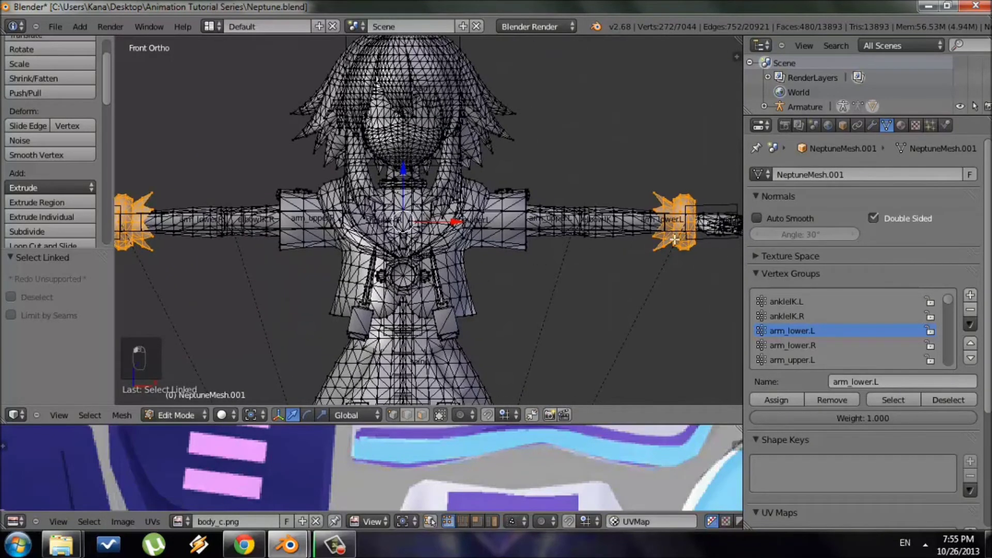
scroll(540, 281, "down", 1)
key("a")
middle_click_drag(318, 261, 460, 256, "shift")
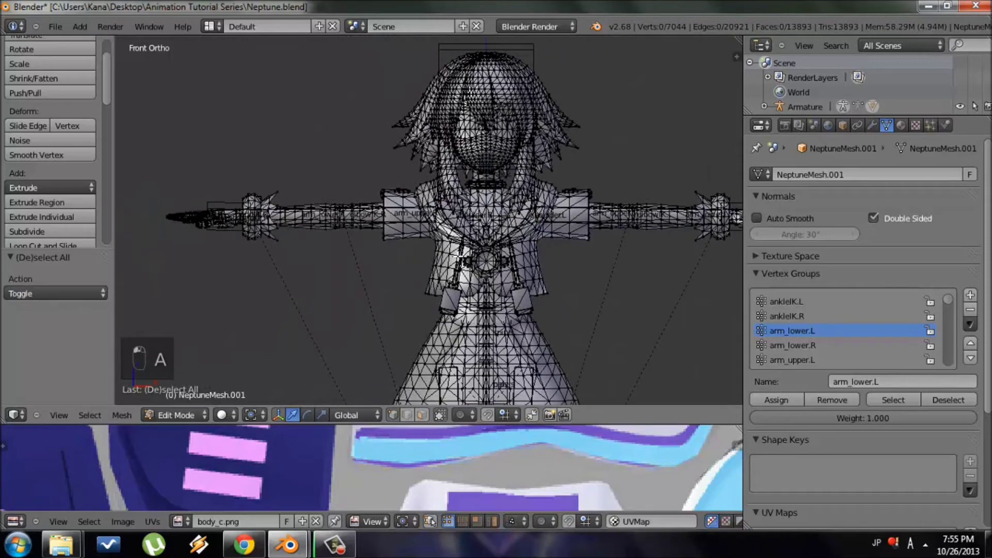
scroll(367, 190, "up", 3)
key("l")
key("l")
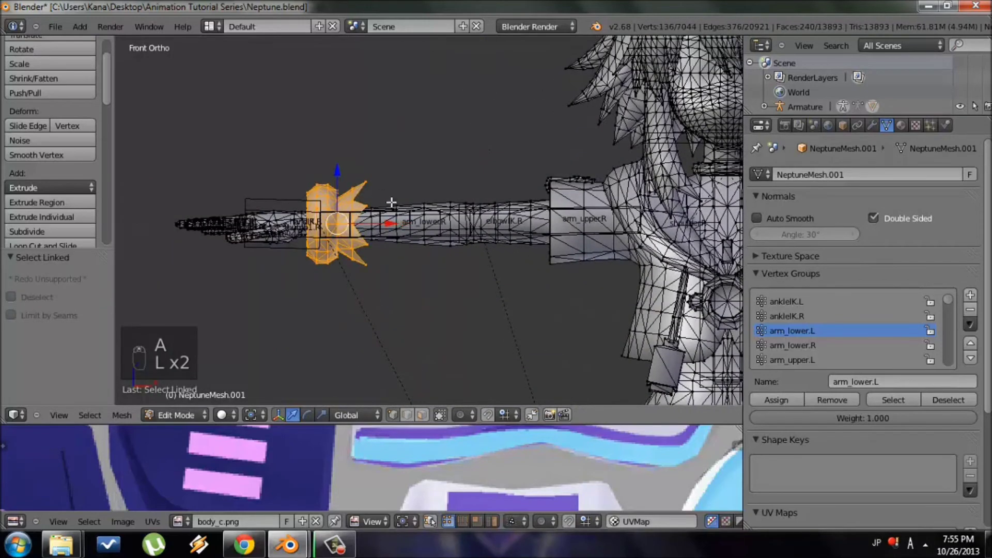
- Examine the selected right wrist cuff and the name of the lower arm bone beside it
scroll(387, 204, "down", 6)
scroll(553, 263, "up", 4)
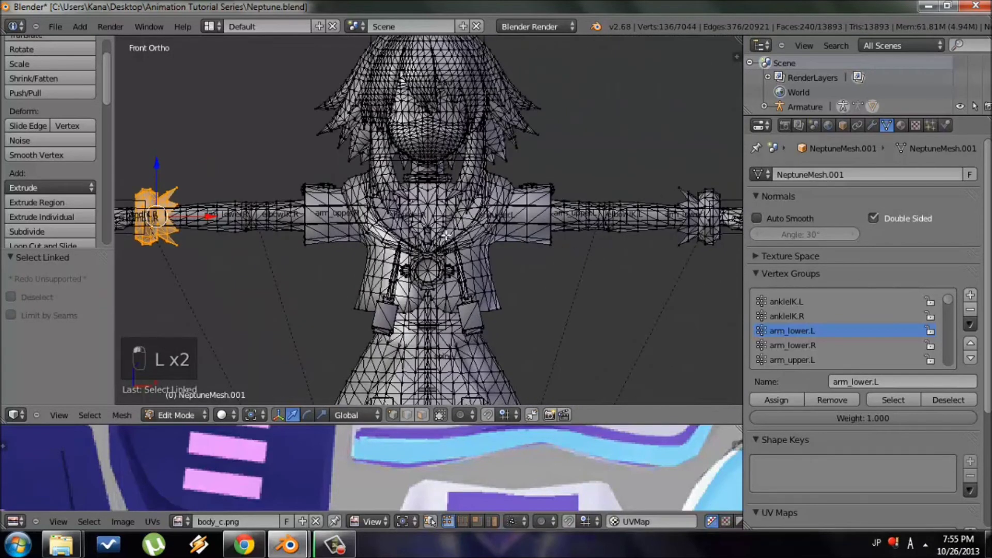
middle_click_drag(275, 283, 483, 279, "shift")
scroll(484, 279, "up", 4)
middle_click_drag(383, 292, 412, 293, "shift")
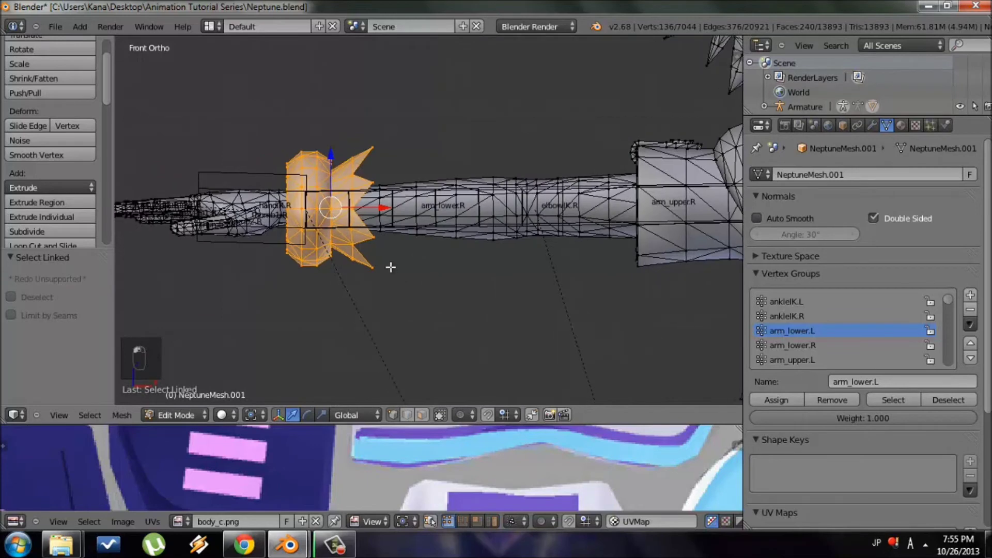
scroll(407, 270, "down", 2)
middle_click_drag(508, 287, 475, 305, "shift")
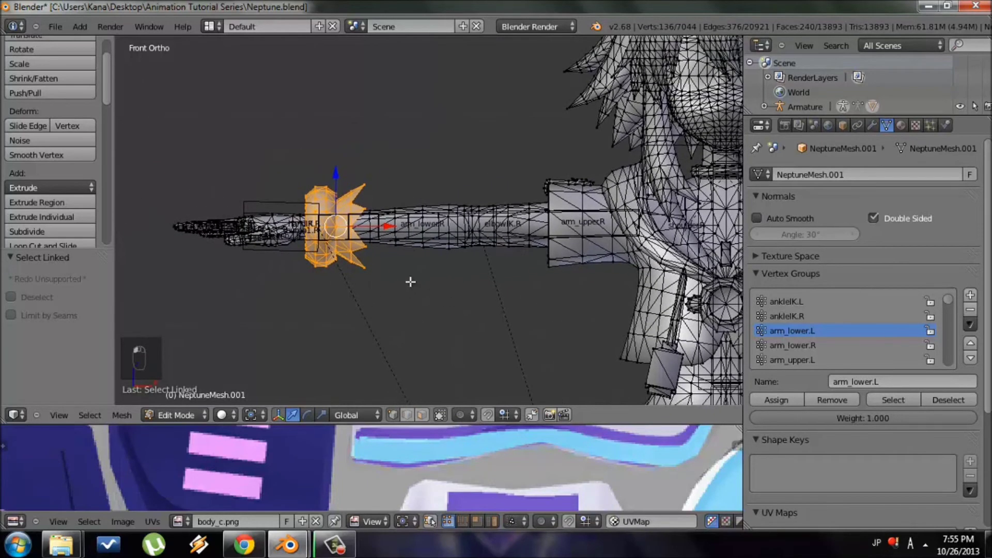
middle_click_drag(383, 294, 427, 289, "shift")
scroll(427, 289, "up", 2)
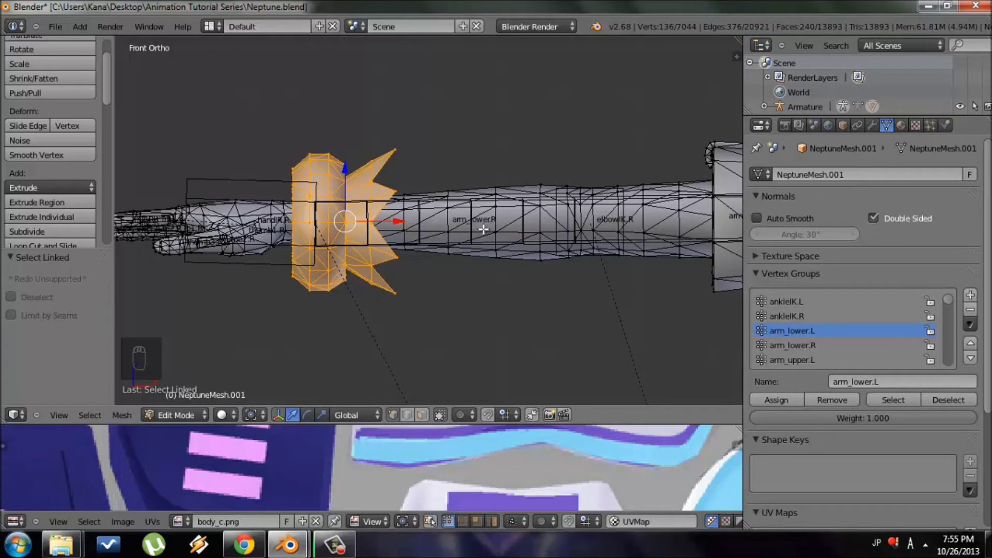
scroll(494, 237, "up", 1)
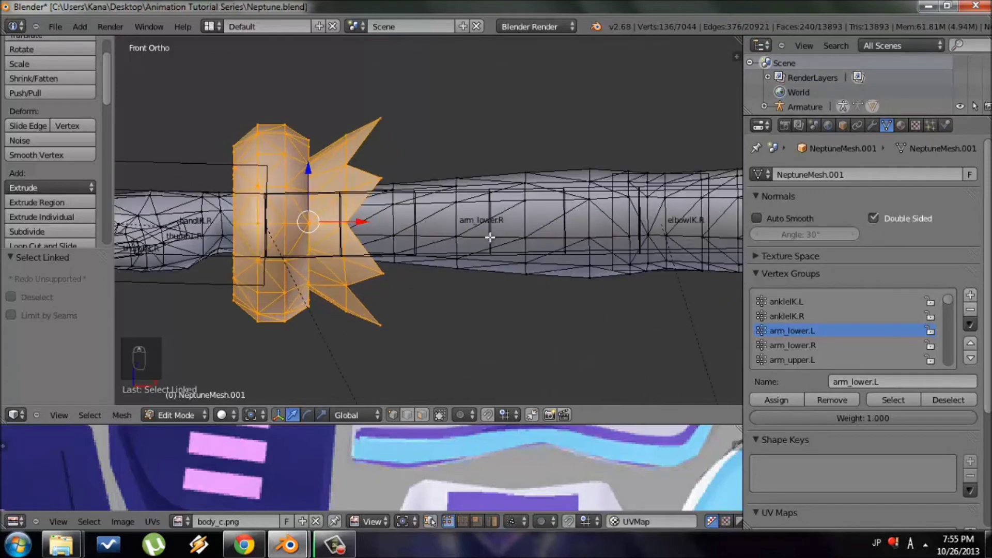
- Assign the selected right cuff to the arm_lower.R vertex group with a weight of 1.000 and leave Edit Mode
left_click(785, 345)
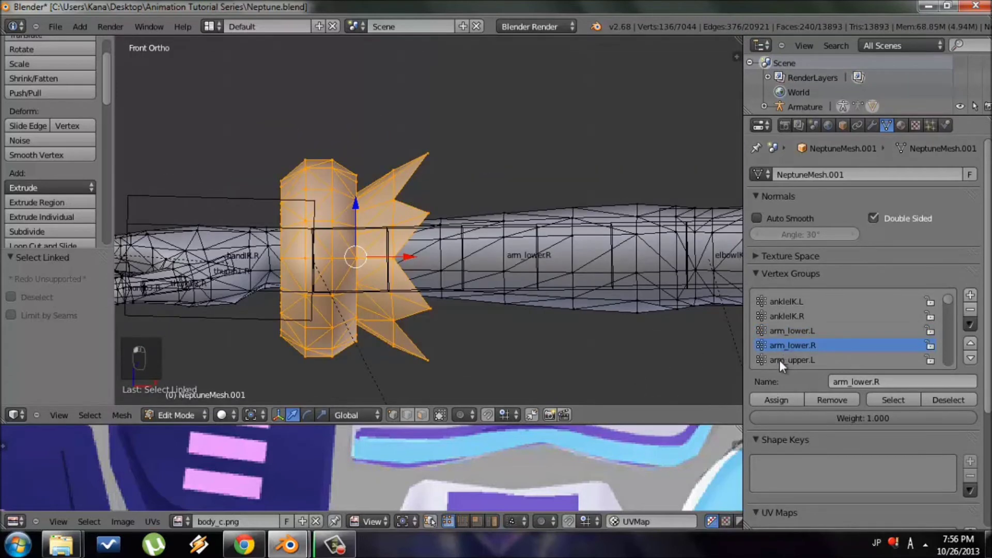
left_click(776, 400)
key("Tab")
- Test the right wrist cuff by moving the handIK.R bone up towards the head, then cancel the move
scroll(392, 254, "down", 2)
middle_click_drag(453, 320, 342, 331, "shift")
right_click(251, 226)
scroll(299, 275, "down", 3)
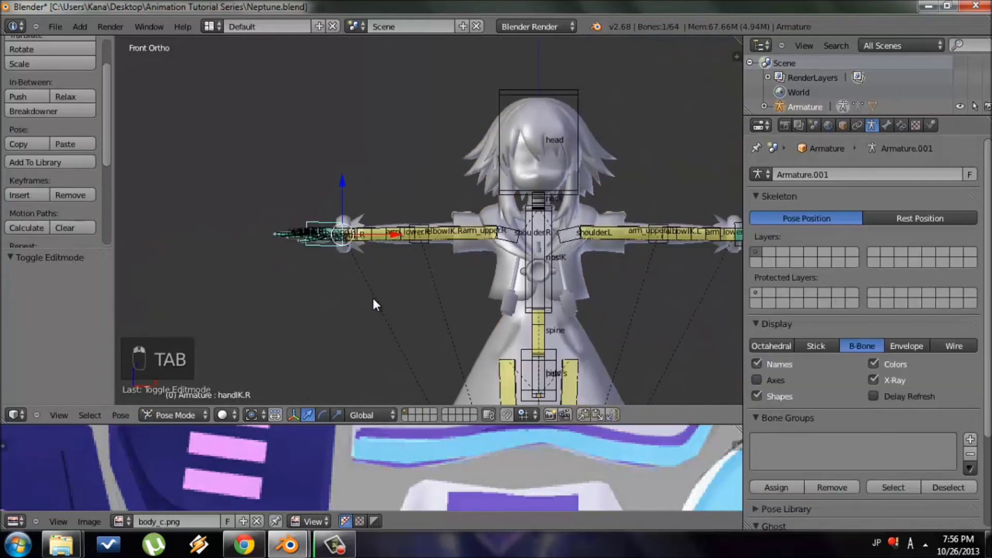
middle_click_drag(372, 298, 317, 279, "shift")
scroll(310, 283, "up", 1)
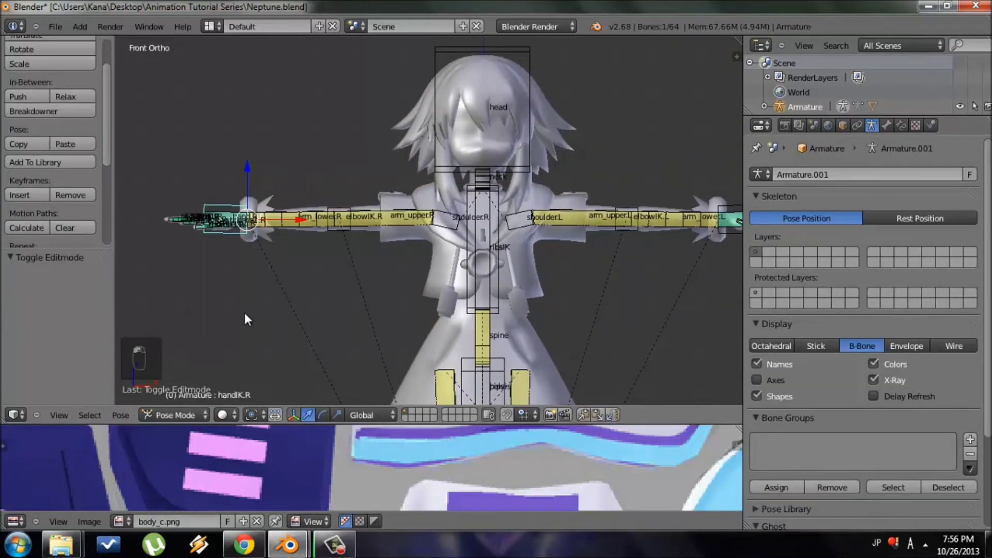
key("g")
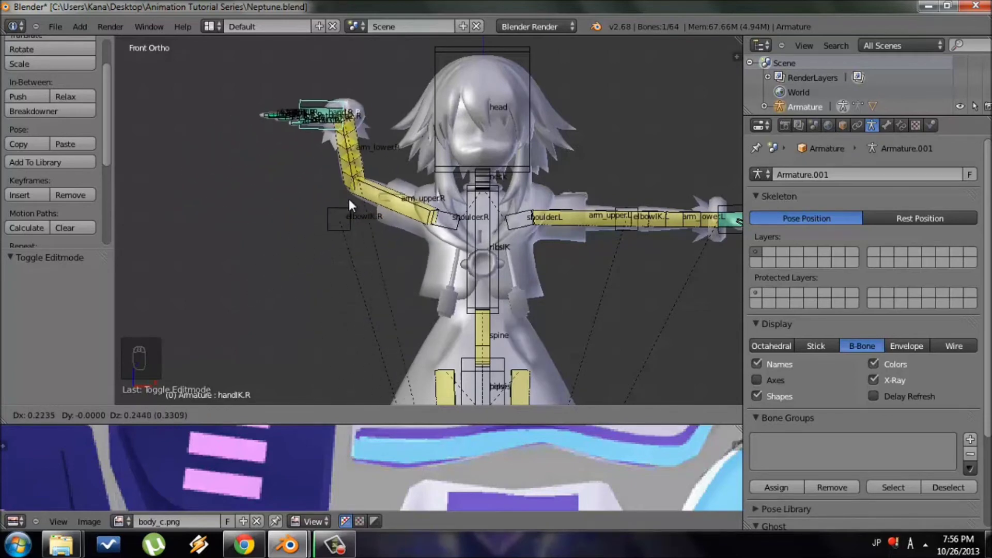
key("Escape")
- Select the rig_controller bone, move the whole rig to check for parts left behind, and cancel the move
middle_click_drag(551, 211, 538, 142, "shift")
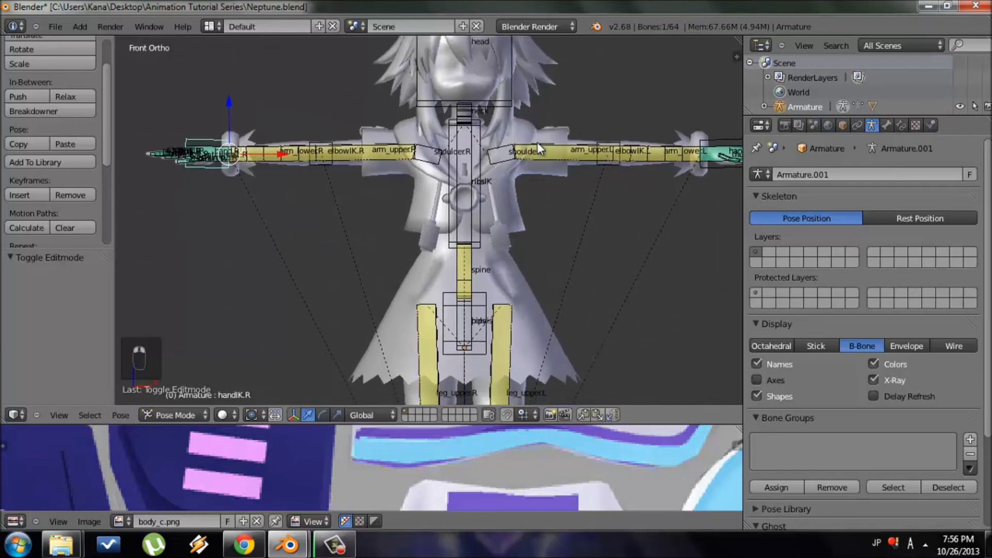
scroll(538, 143, "down", 4)
middle_click_drag(520, 332, 501, 213, "shift")
scroll(501, 214, "up", 2)
right_click(427, 326)
scroll(504, 305, "down", 3)
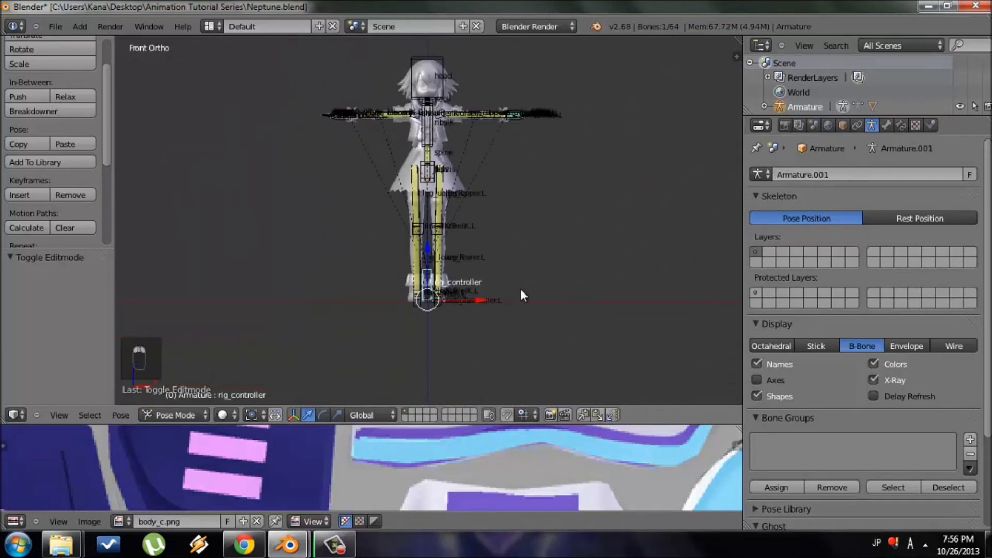
key("g")
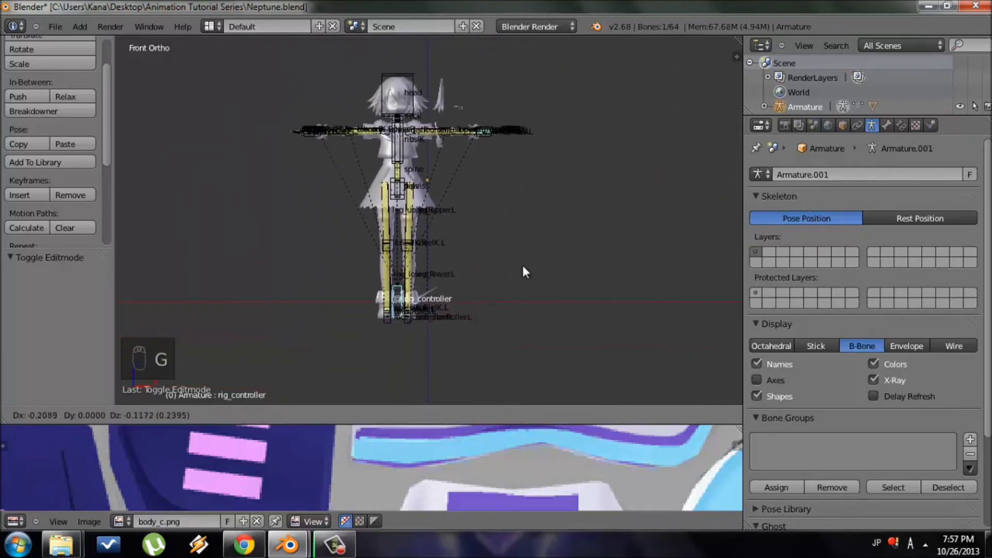
right_click(552, 329)
- Move the rig_controller bone again, examine the detached parts around the head and chest, and cancel the move
scroll(612, 279, "up", 5)
middle_click_drag(554, 329, 544, 245, "shift")
scroll(516, 241, "up", 3)
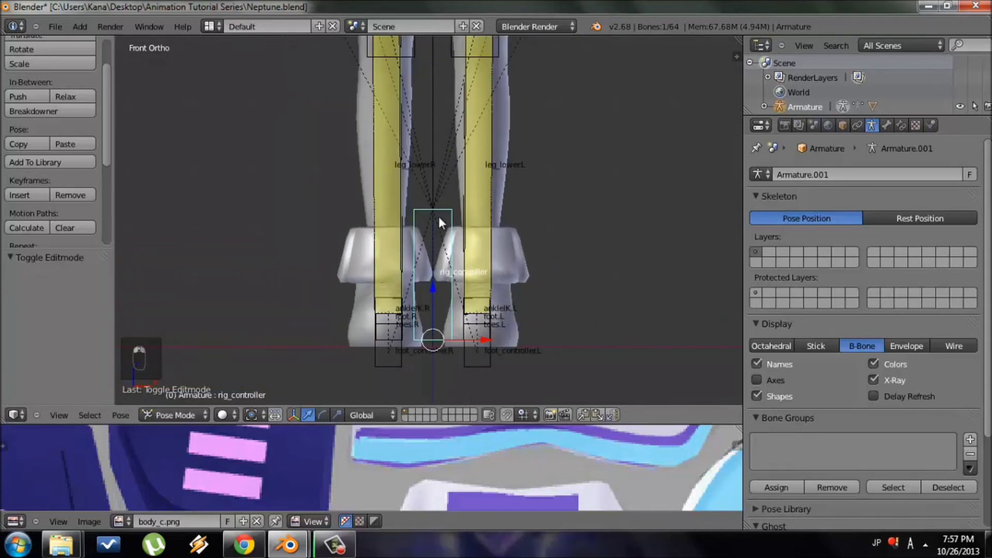
scroll(463, 213, "down", 5)
key("g")
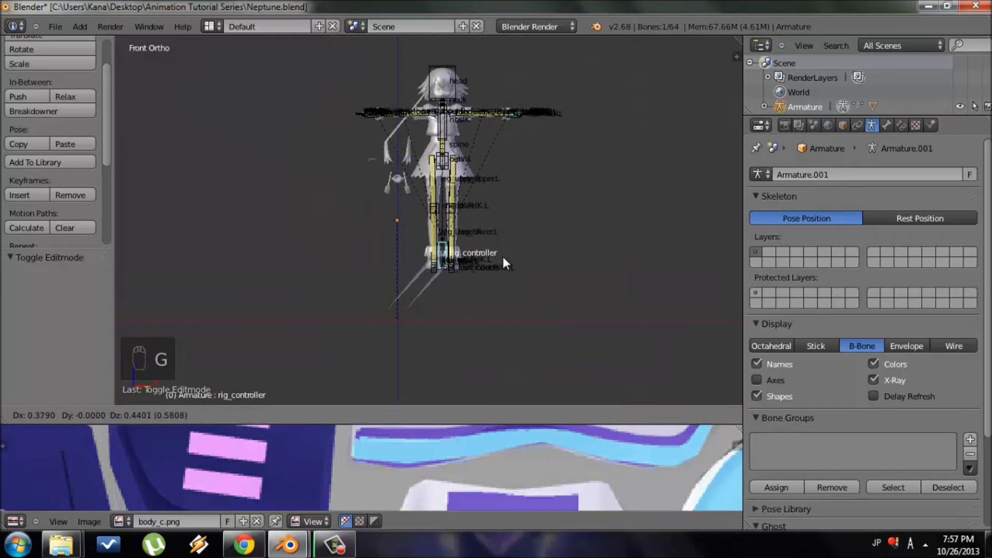
scroll(540, 206, "up", 8)
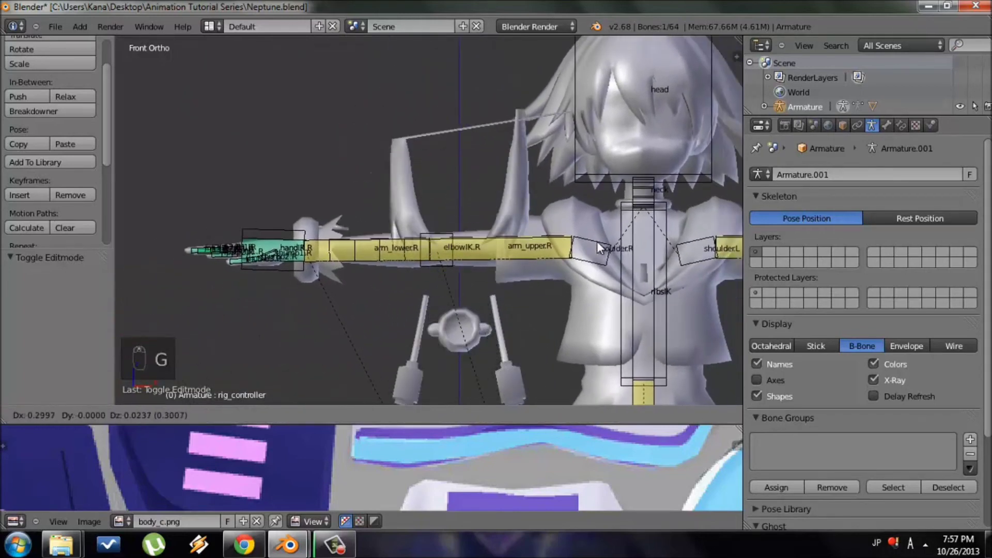
right_click(584, 322)
- Select the Neptune mesh, enter Edit Mode and select only the two long linked hair locks beside the face
scroll(545, 207, "up", 2)
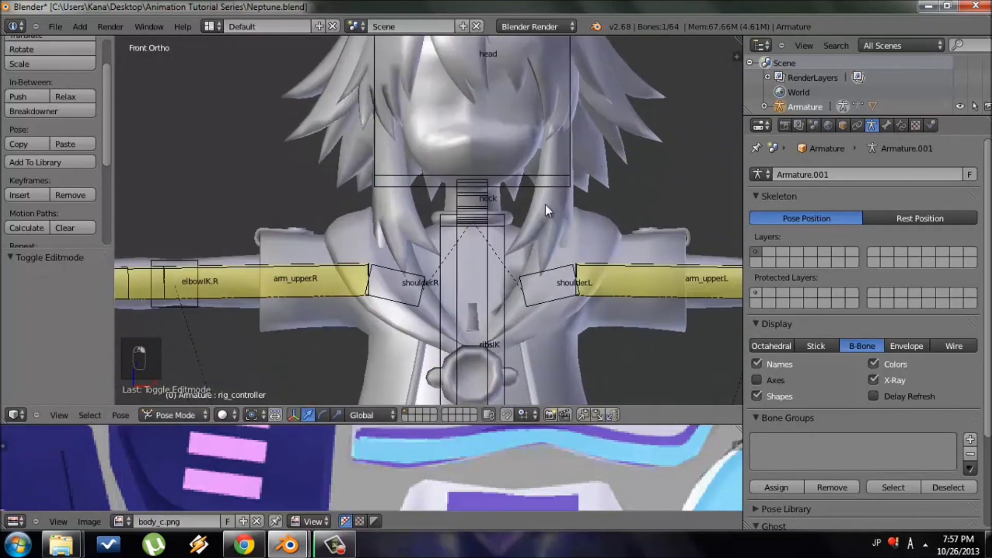
middle_click_drag(583, 168, 522, 263, "shift")
right_click(498, 306)
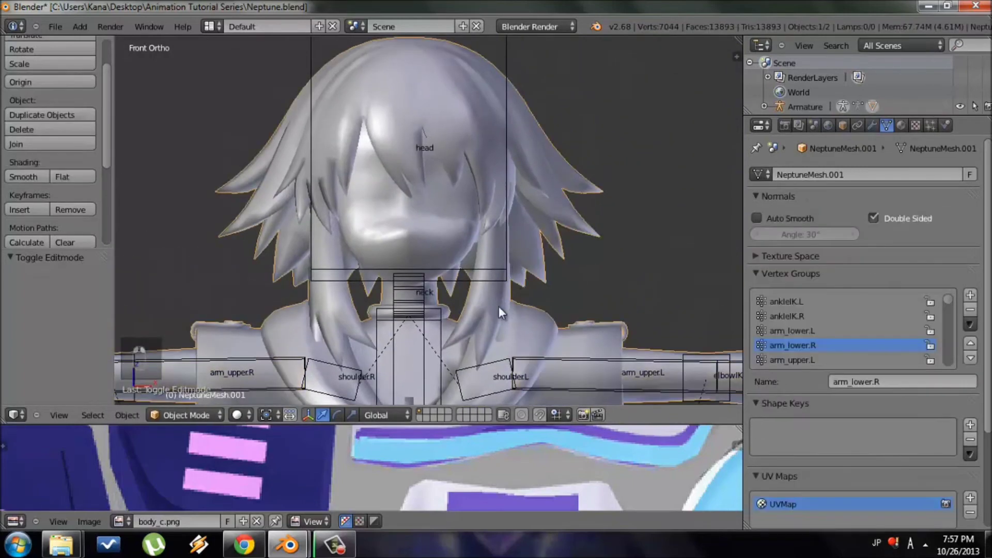
key("Tab")
key("a")
key("a")
key("a")
key("a")
key("a")
key("a")
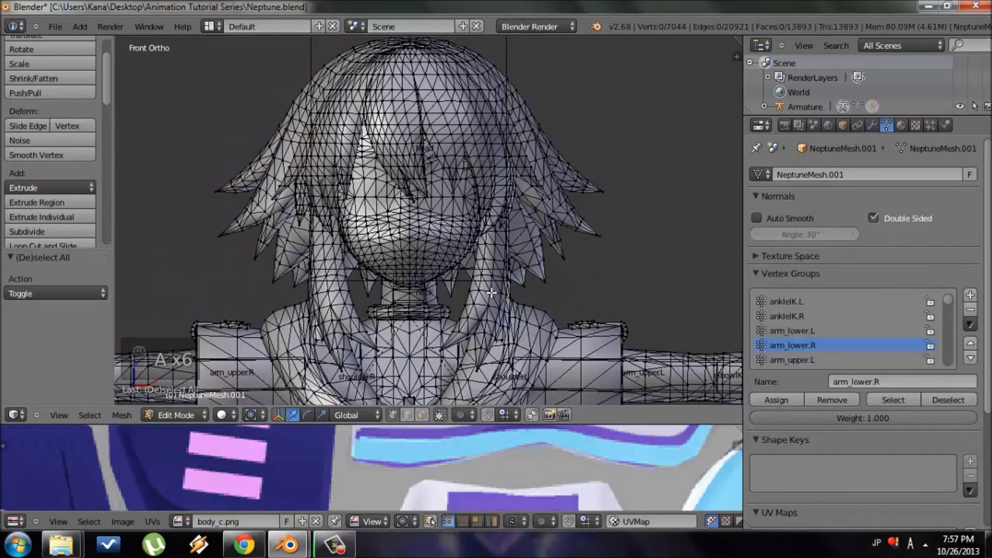
key("l")
key("l")
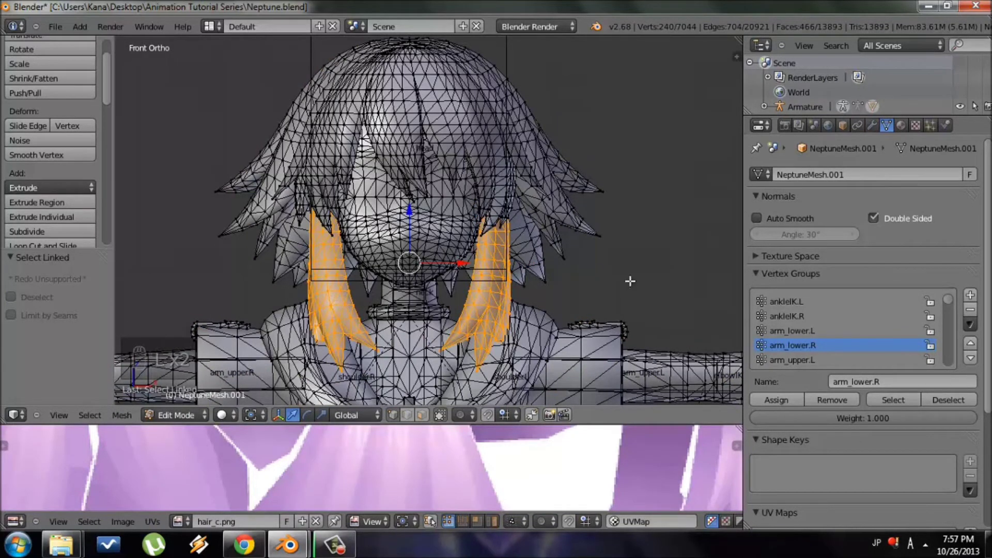
- Assign the two selected hair locks to the head vertex group with a weight of 1.000 and leave Edit Mode
scroll(833, 330, "down", 10)
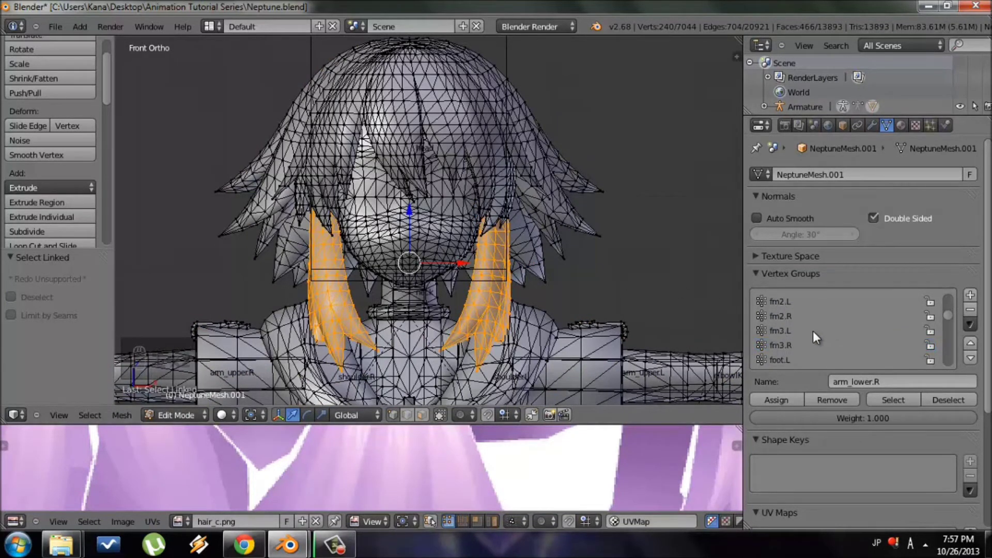
scroll(808, 330, "down", 8)
left_click(790, 356)
left_click(789, 346)
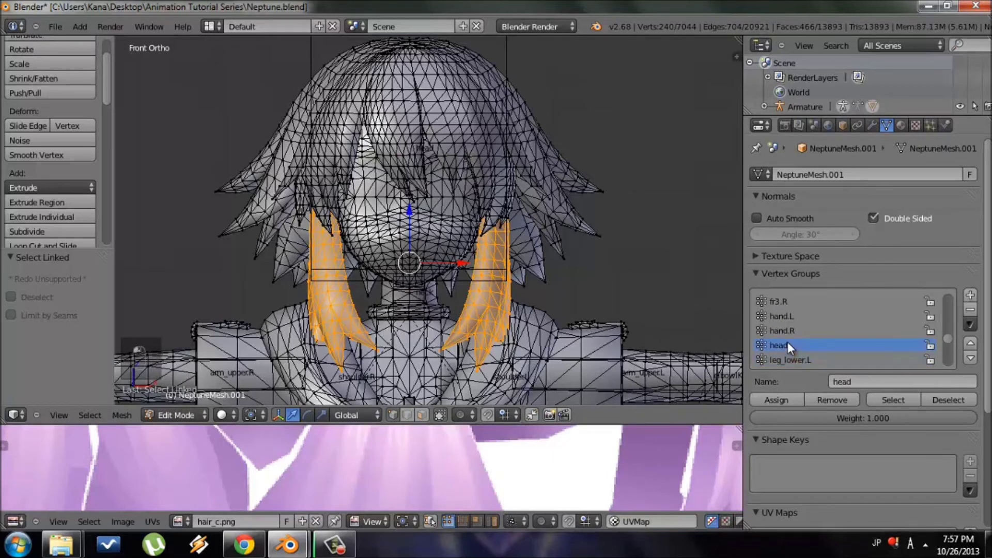
left_click(782, 398)
scroll(429, 217, "down", 3)
key("Tab")
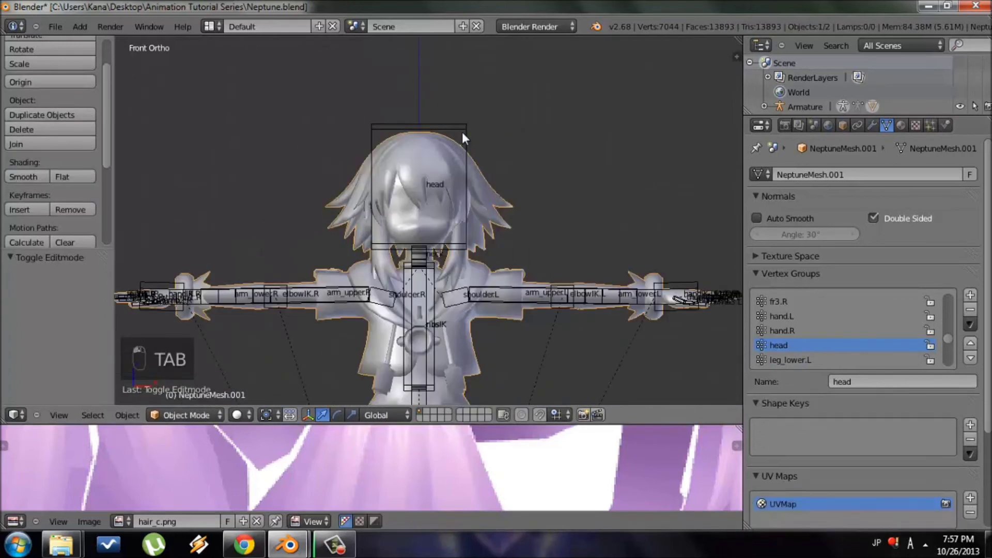
- Test the hair locks by trackball-rotating the head bone, then cancel the rotation
right_click(442, 180)
key("r")
key("r")
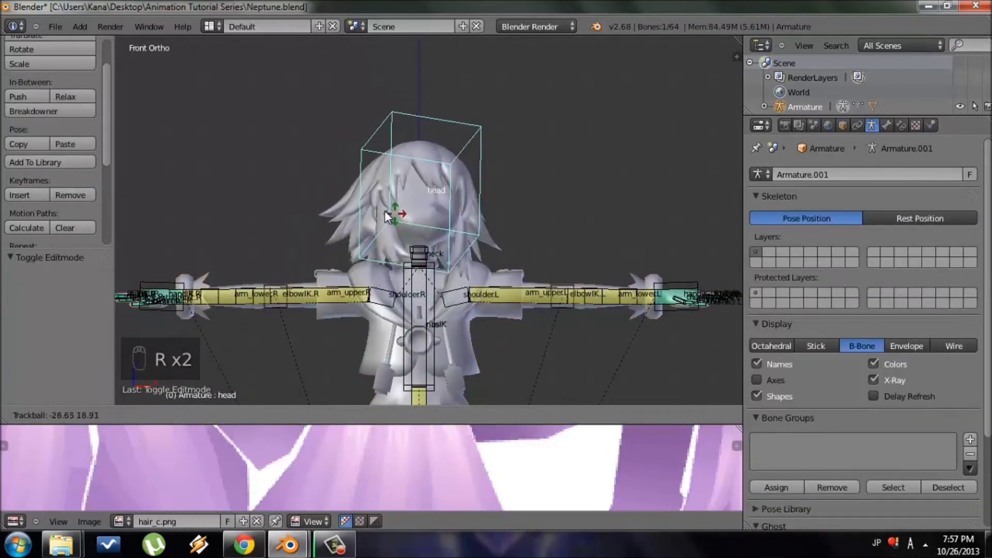
right_click(373, 246)
- Select the Neptune mesh, enter Edit Mode around the chest ornament and clear the vertex selection
middle_click_drag(394, 334, 377, 203, "shift")
middle_click_drag(429, 230, 461, 253, "shift")
scroll(489, 253, "up", 4)
right_click(489, 256)
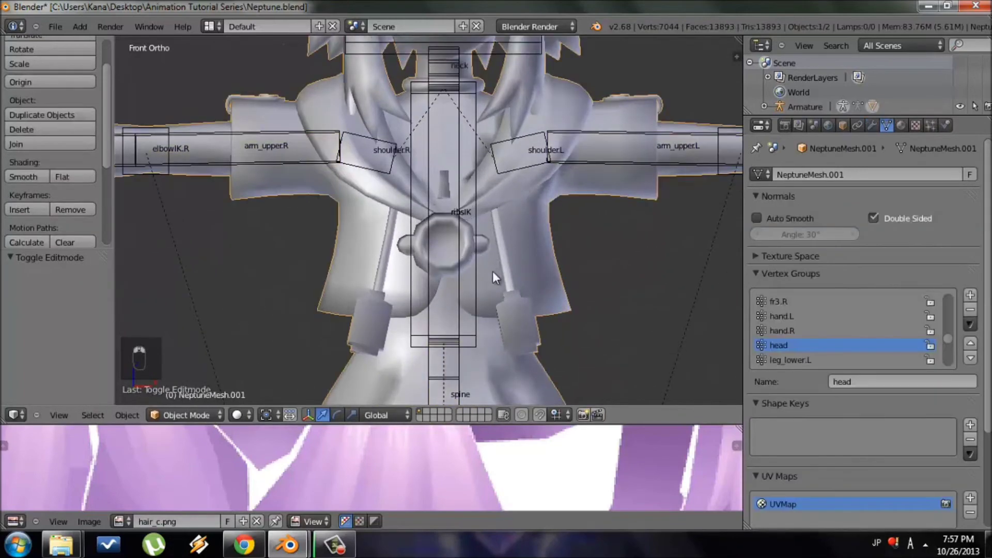
middle_click_drag(535, 309, 494, 273, "shift")
scroll(494, 274, "up", 2)
key("Tab")
key("a")
key("a")
key("a")
key("a")
key("a")
key("a")
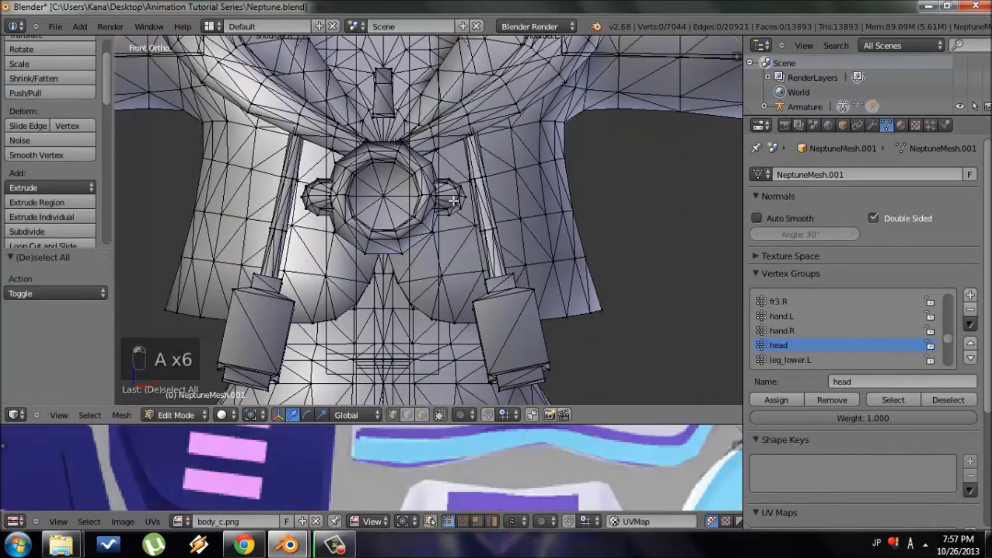
- Select all linked parts of the round chest ornament, including its two side knobs
key("l")
key("l")
key("l")
key("l")
key("l")
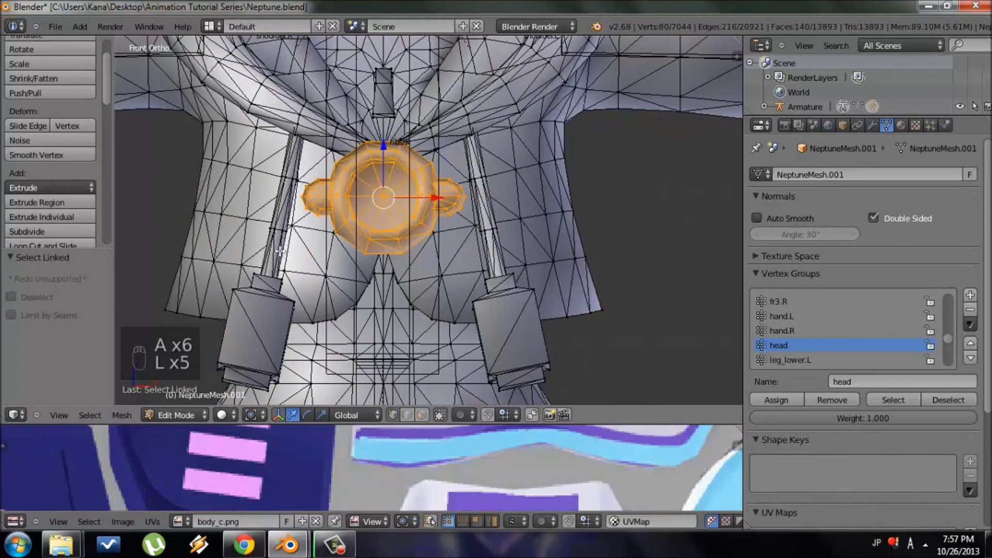
- Add both hanging cords and their end pieces to the chest ornament selection
key("l")
key("ctrl+z")
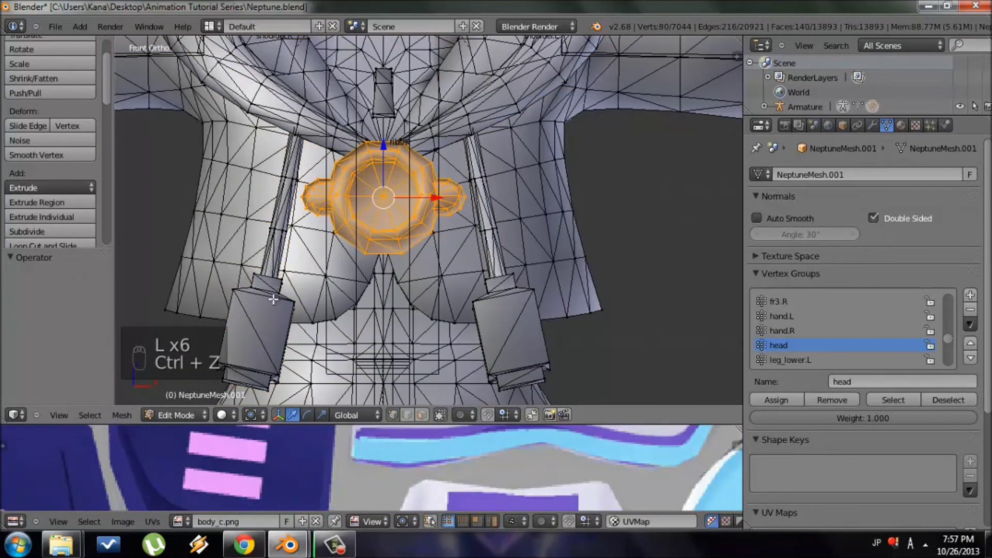
key("l")
key("l")
key("l")
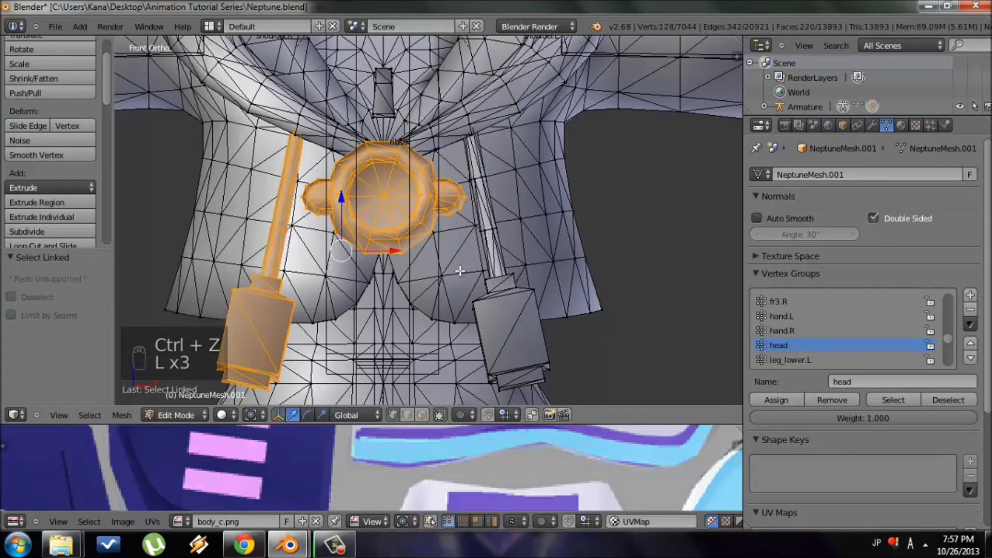
key("l")
key("l")
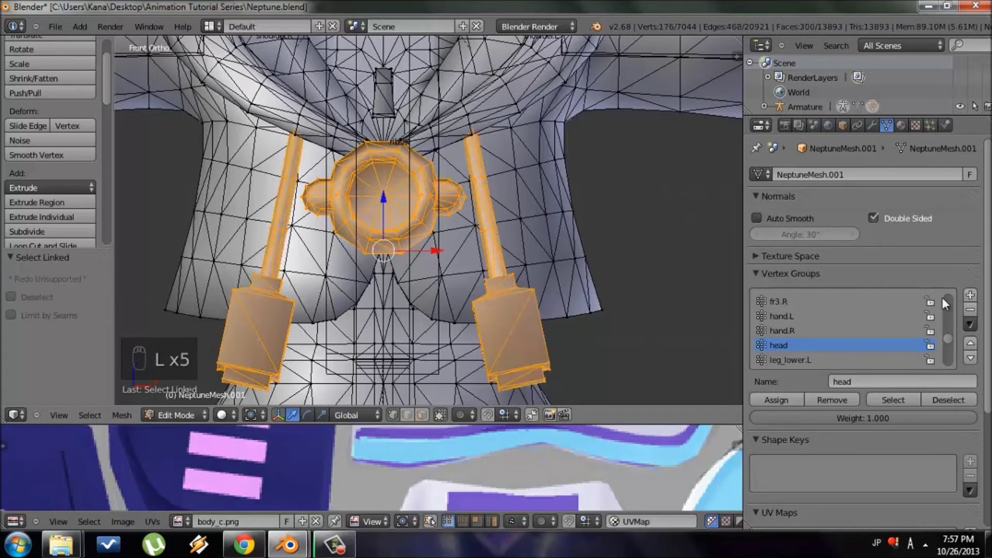
- Assign the selected chest ornament and cords to the ribs vertex group with a weight of 1.000 and leave Edit Mode
scroll(800, 333, "down", 6)
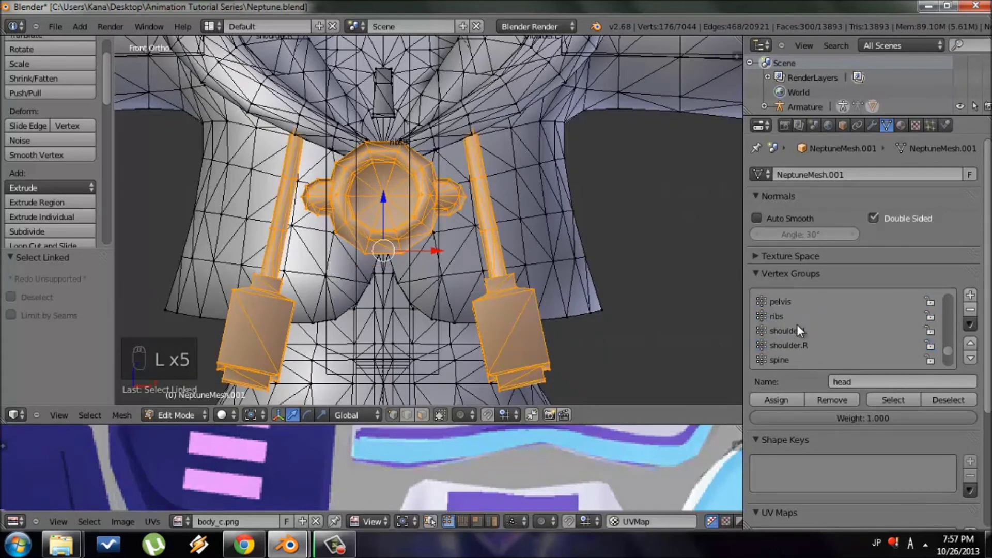
left_click(788, 316)
scroll(786, 312, "up", 1)
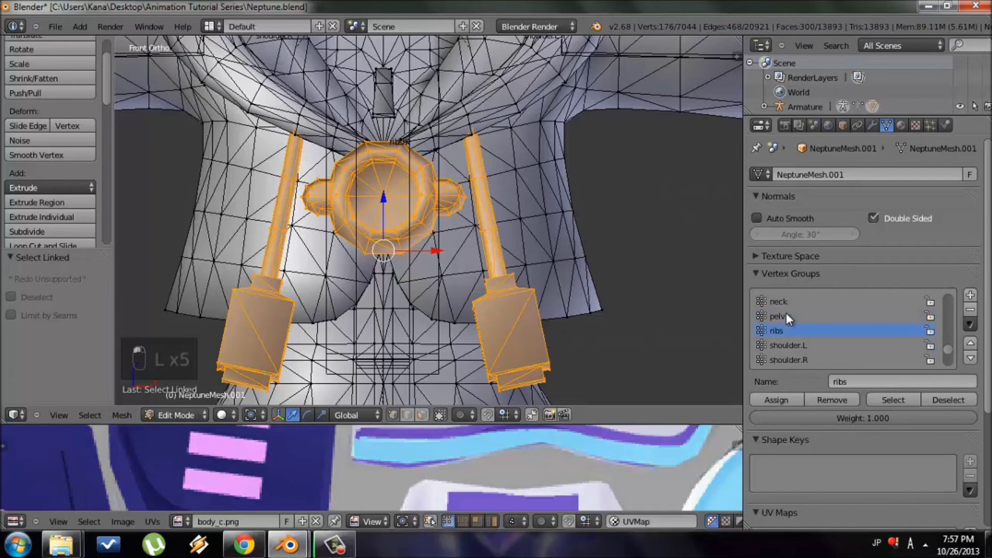
left_click(789, 397)
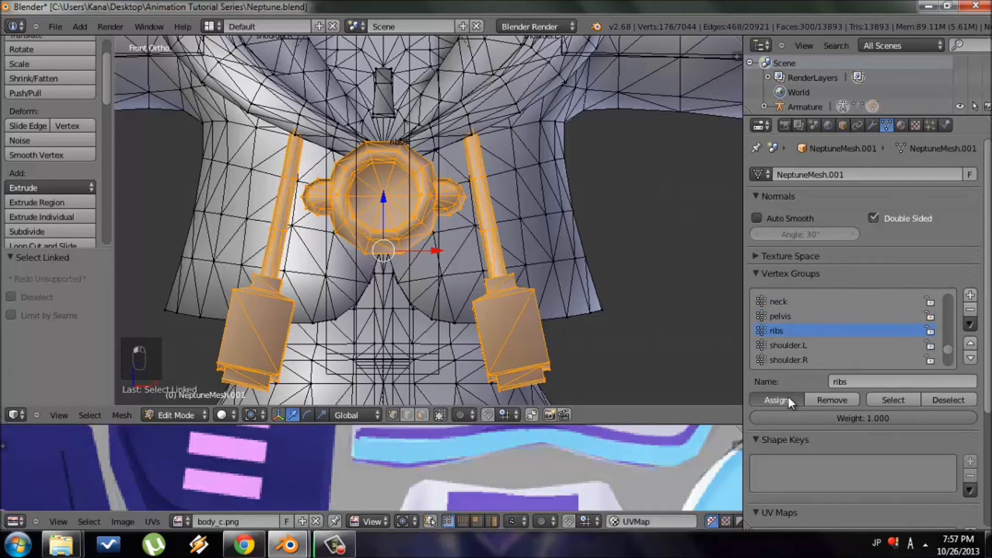
scroll(516, 277, "down", 7)
scroll(546, 343, "up", 5)
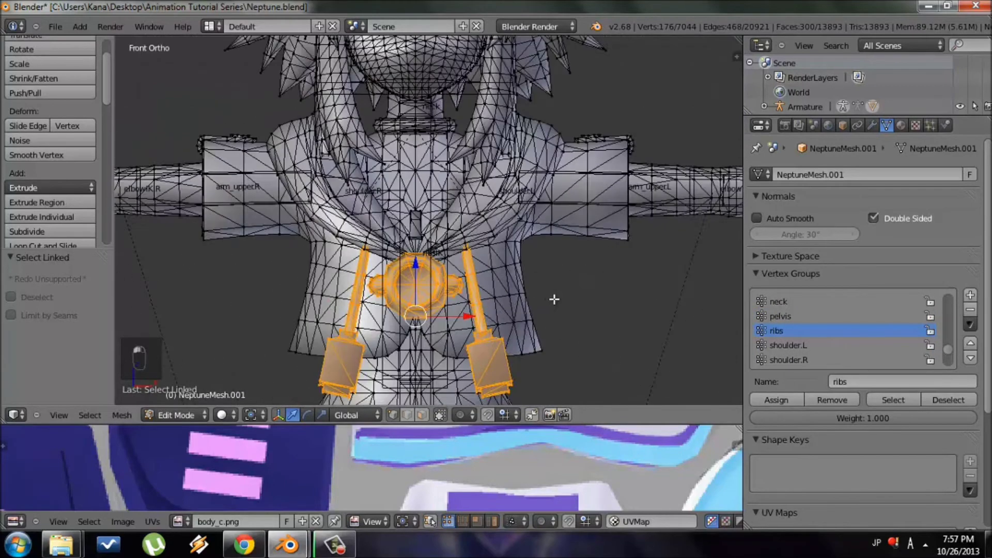
key("Tab")
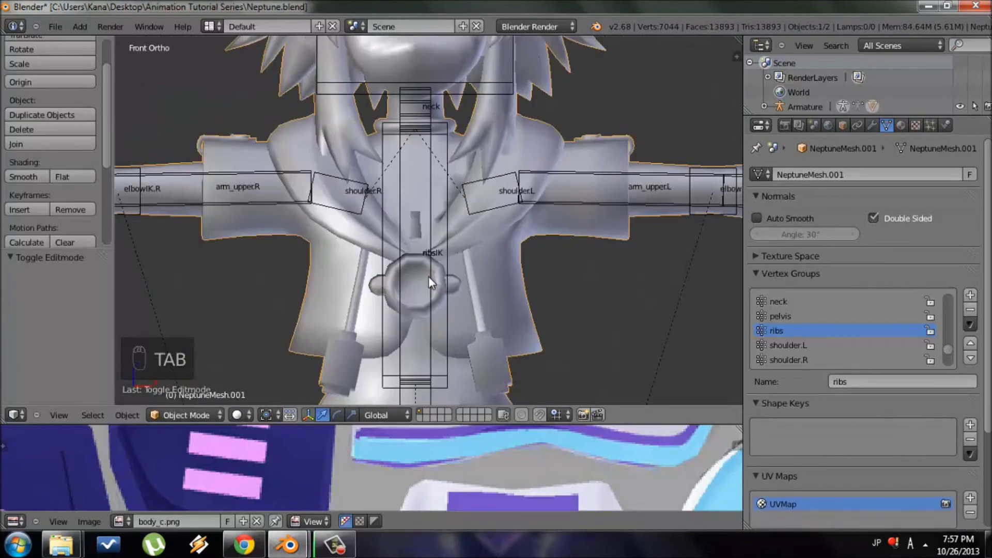
- Test the chest ornament and cords by trackball-rotating the ribs bone, then cancel the rotation
right_click(428, 276)
key("ctrl+Tab")
scroll(423, 289, "down", 3)
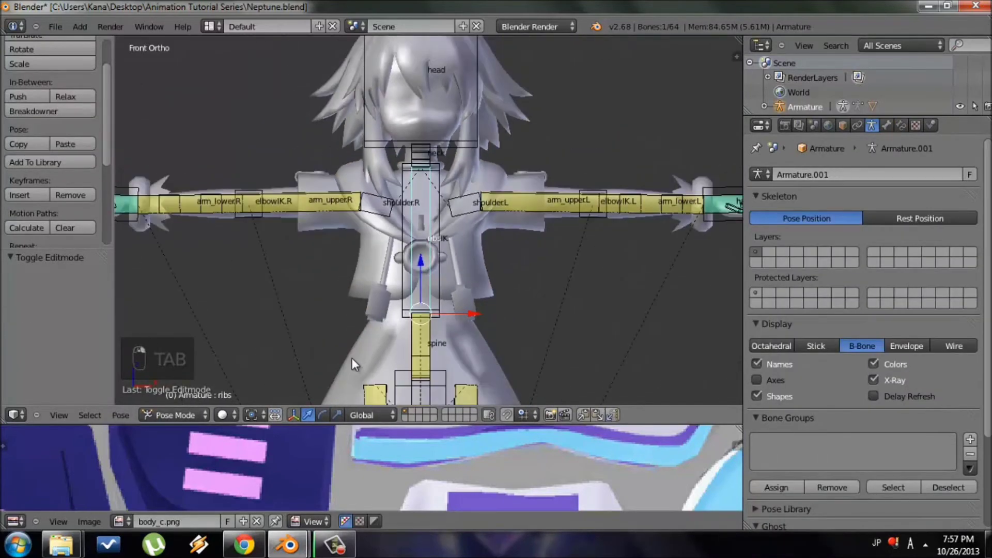
key("r")
key("r")
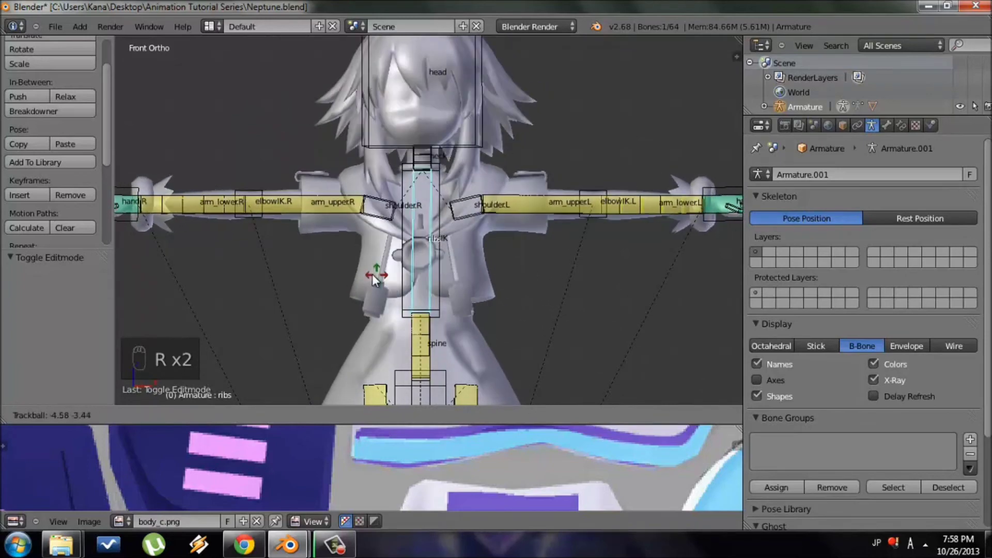
right_click(456, 245)
- Select the Neptune mesh, enter Edit Mode near the left sleeve and clear the vertex selection
scroll(457, 247, "up", 2)
middle_click_drag(456, 246, 372, 323, "shift")
key("r")
right_click(515, 224)
right_click(516, 227)
key("Tab")
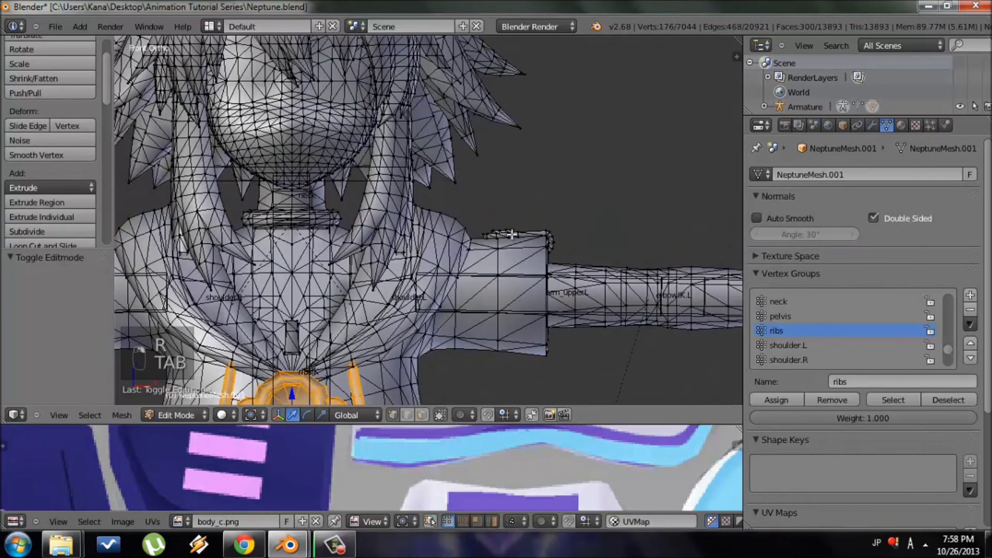
scroll(502, 230, "up", 5)
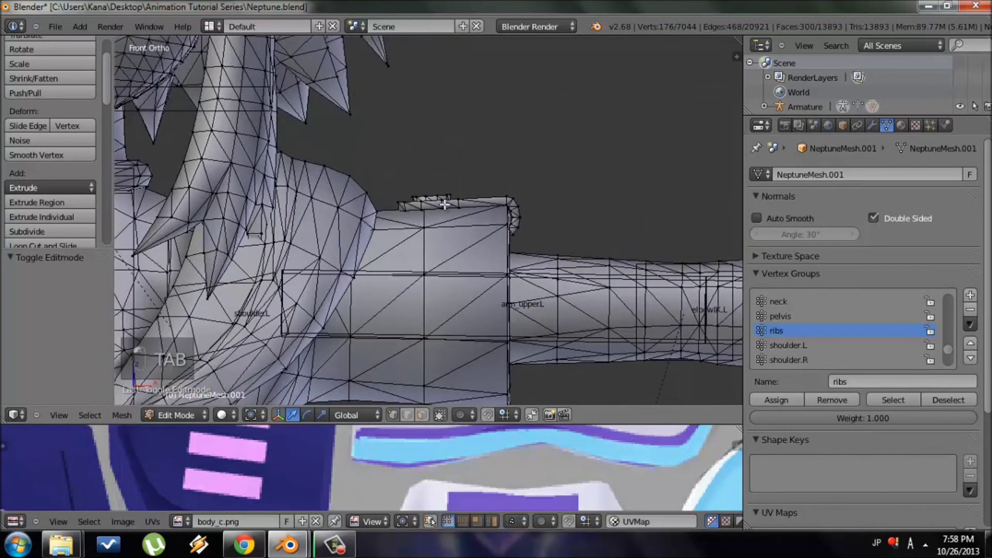
key("a")
key("a")
key("a")
key("a")
key("a")
key("a")
- Select the two linked parts of the strap on top of the left sleeve
scroll(489, 225, "up", 2)
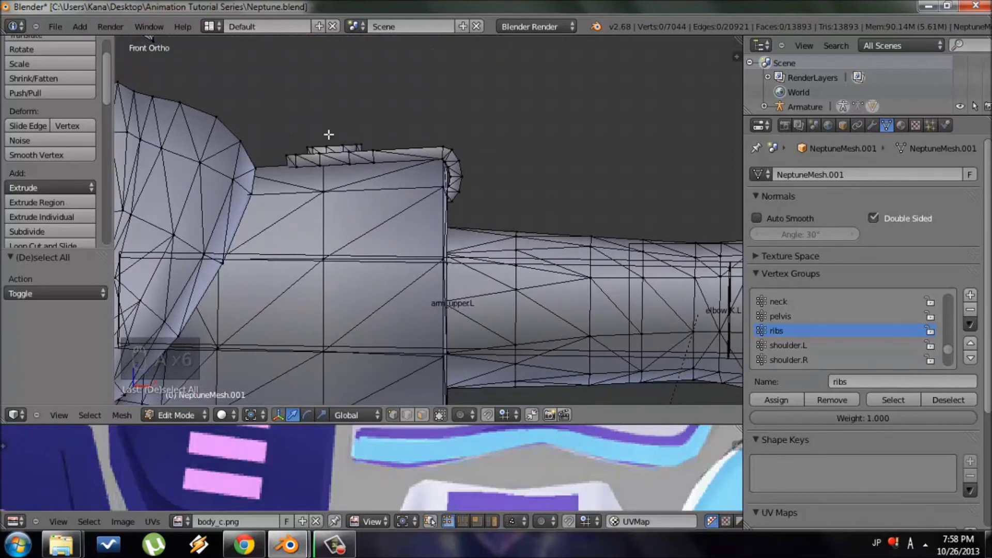
key("l")
key("l")
scroll(515, 218, "down", 1)
scroll(505, 230, "up", 1)
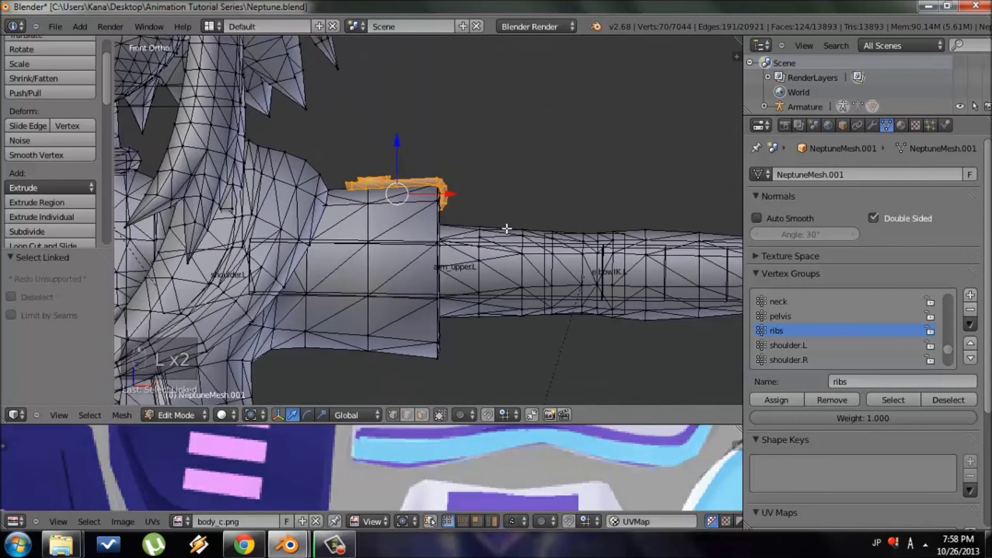
scroll(496, 239, "down", 2)
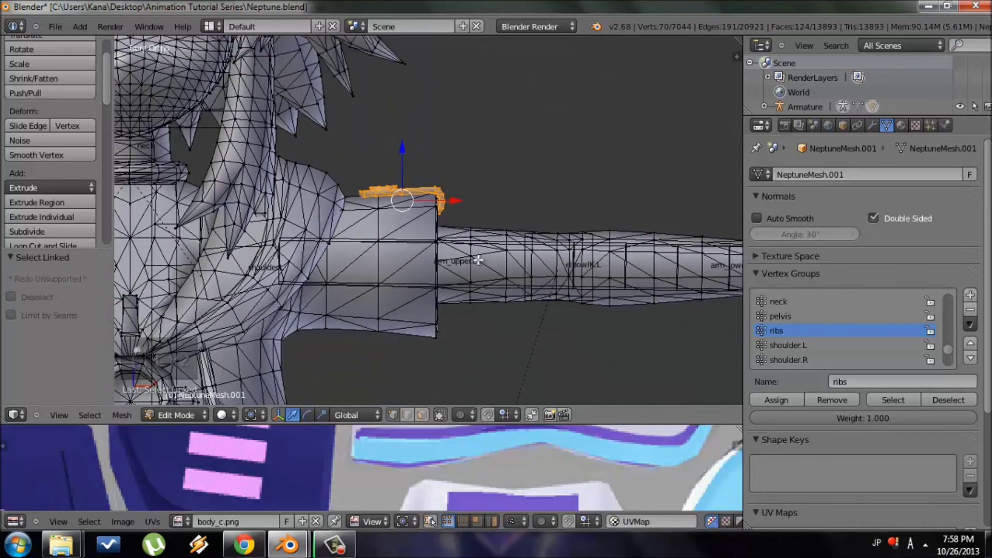
- Clear the selection and reselect all linked parts of the strap on top of the left sleeve
scroll(390, 181, "up", 2)
key("a")
key("l")
key("l")
key("l")
key("l")
key("l")
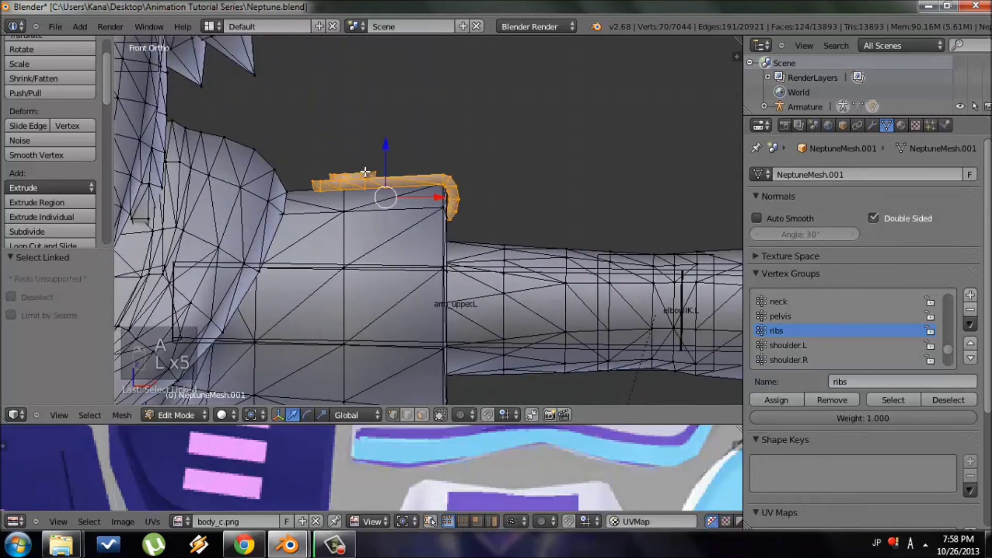
- Assign the selected left sleeve strap to the arm_upper.L vertex group with a weight of 1.000
scroll(804, 329, "up", 10)
scroll(786, 330, "up", 10)
scroll(777, 327, "up", 2)
left_click(805, 344)
scroll(792, 360, "down", 1)
left_click(793, 346)
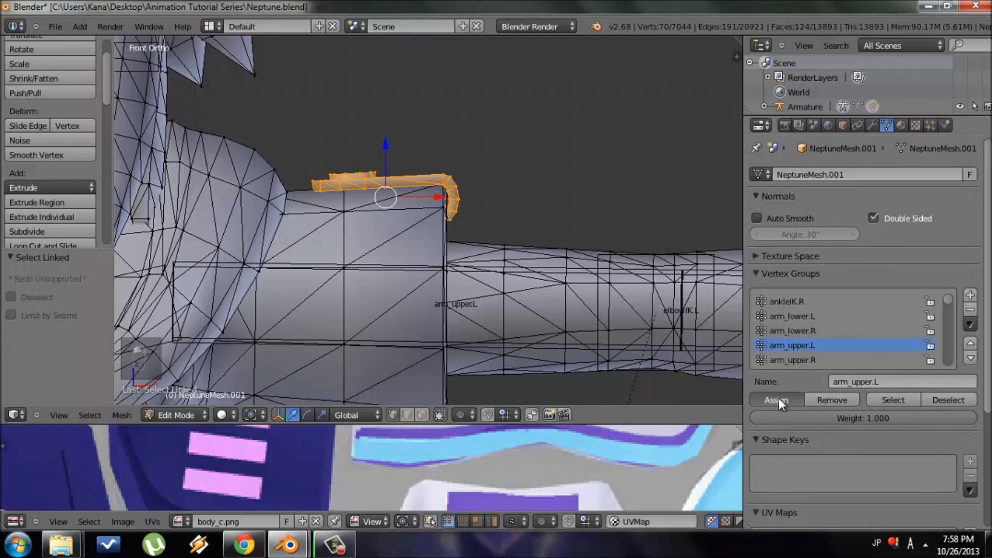
- Clear the selection and select all linked parts of the strap on top of the right sleeve
scroll(438, 267, "down", 6)
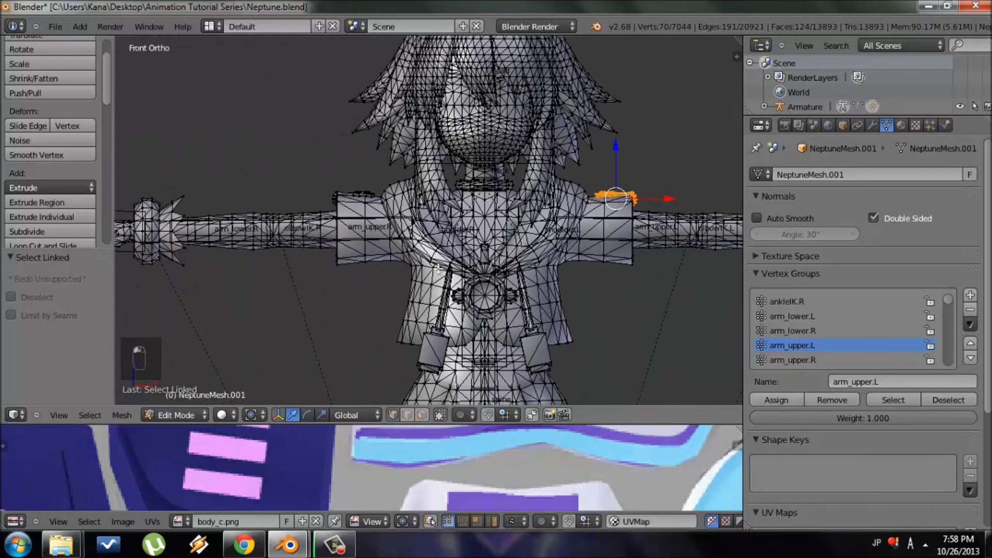
scroll(438, 268, "up", 6)
key("a")
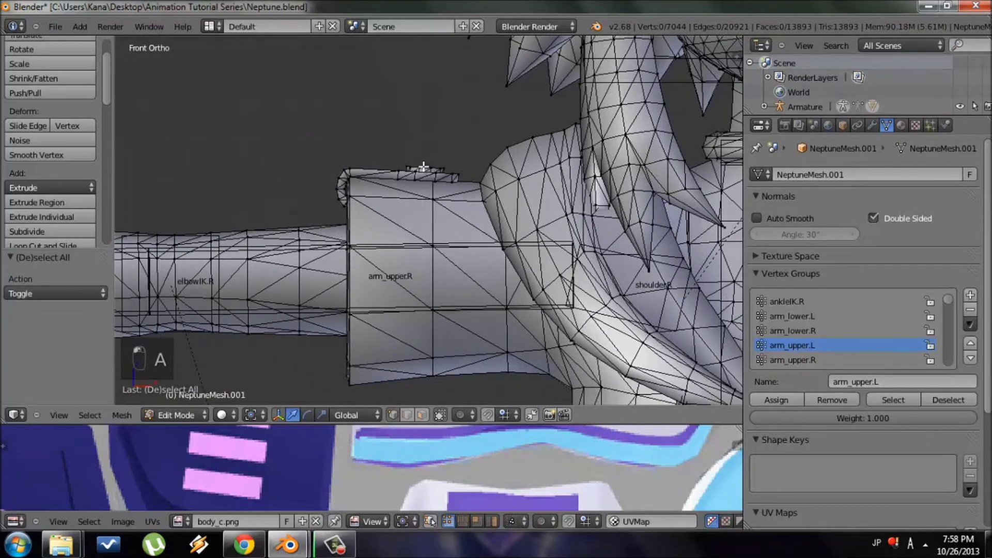
key("l")
key("l")
key("l")
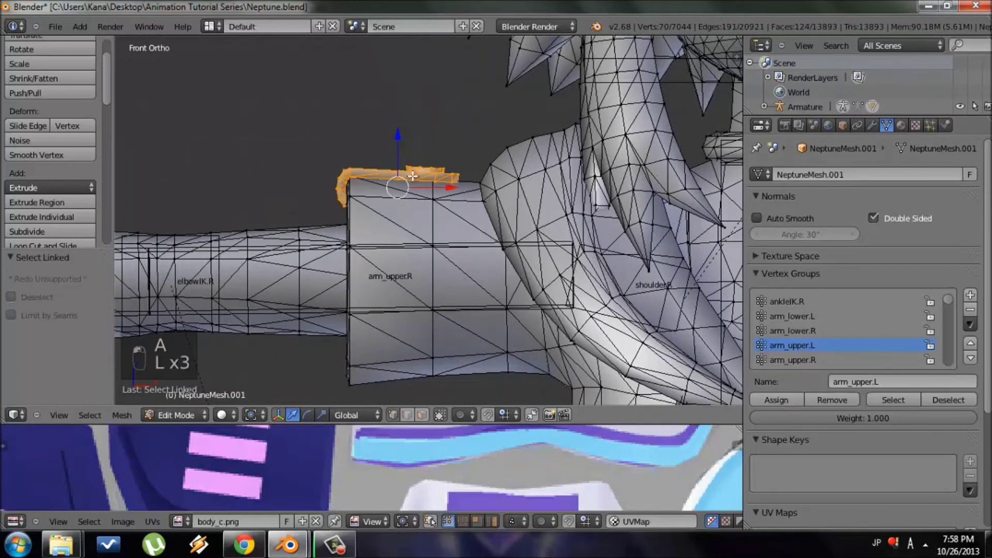
- Assign the right sleeve strap to the arm_upper.R vertex group with weight 1.000, clear the selection and leave Edit Mode
left_click(790, 360)
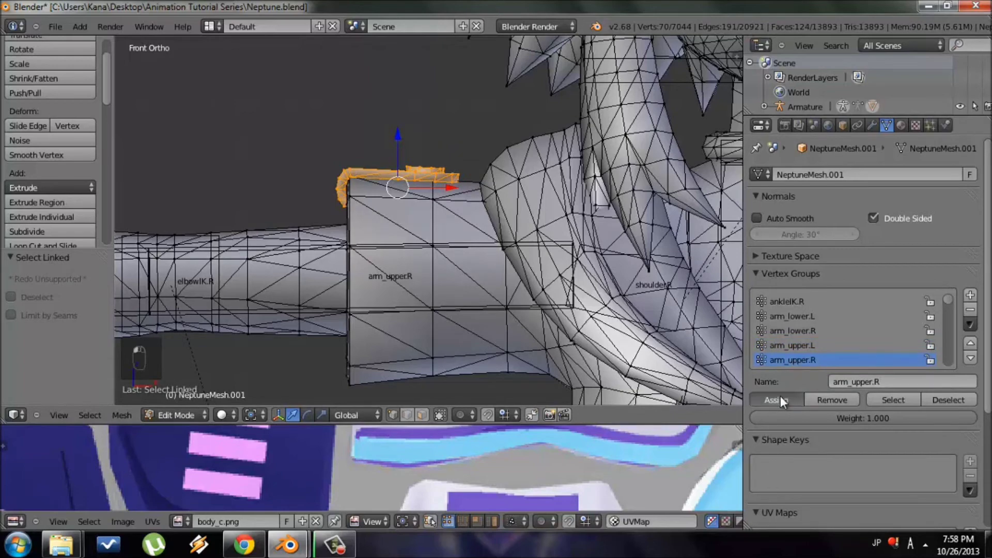
scroll(540, 299, "down", 10)
key("a")
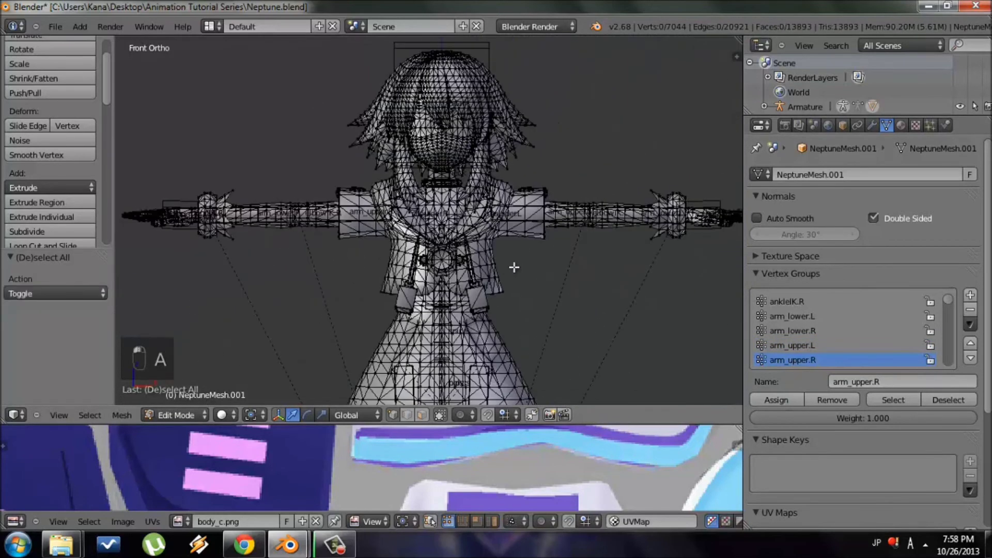
key("Tab")
- Test the left sleeve strap by rotating and moving the left hand IK bone, cancelling both transforms
scroll(552, 241, "up", 5)
right_click(541, 203)
key("r")
right_click(677, 279)
scroll(537, 246, "up", 9, "ctrl")
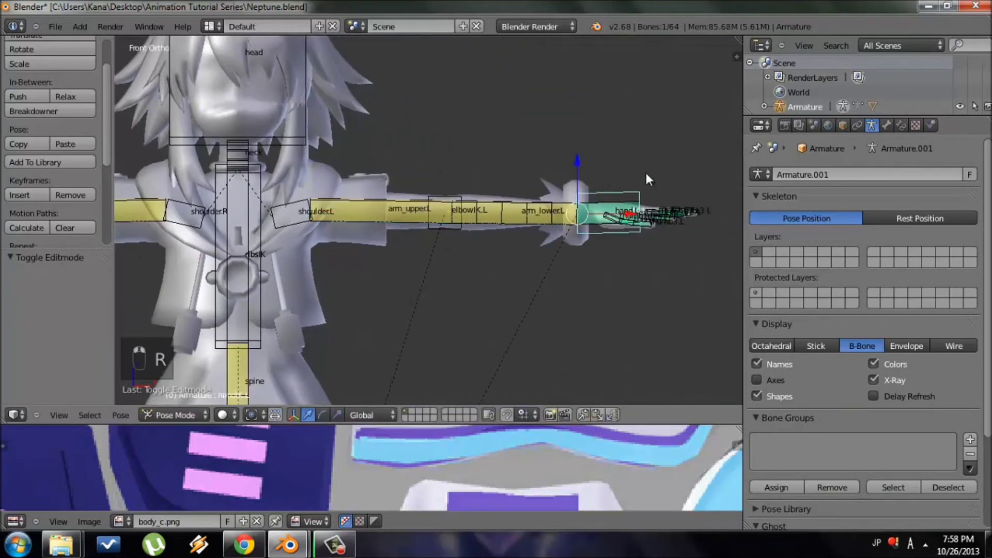
key("g")
right_click(483, 302)
- Test the right sleeve strap by moving the handIK.R bone, then cancel the move
middle_click_drag(231, 222, 435, 209, "shift")
scroll(435, 208, "down", 3)
right_click(207, 190)
key("g")
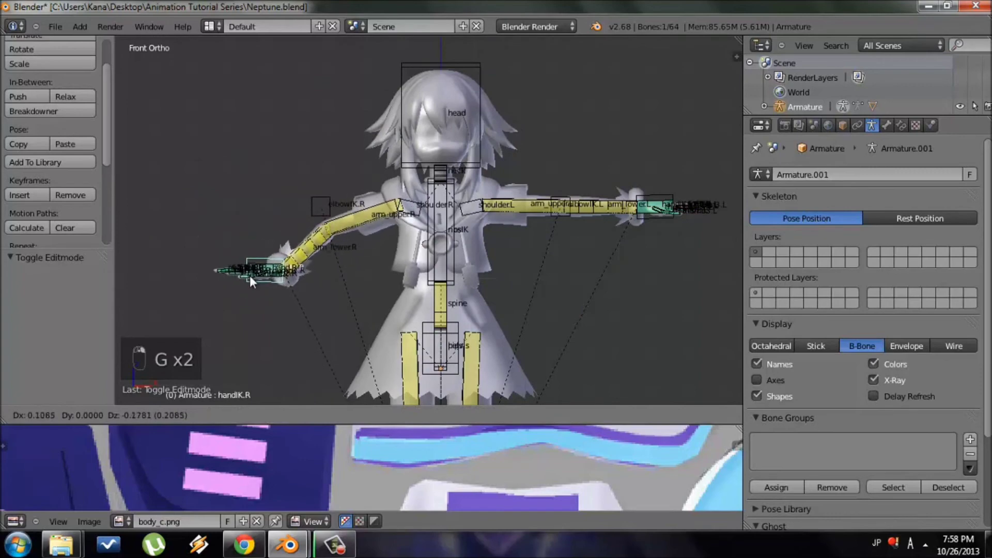
right_click(330, 233)
- Test the upper body by trackball-rotating the ribs bone, then cancel the rotation
scroll(392, 248, "up", 2)
right_click(439, 279)
key("r")
key("r")
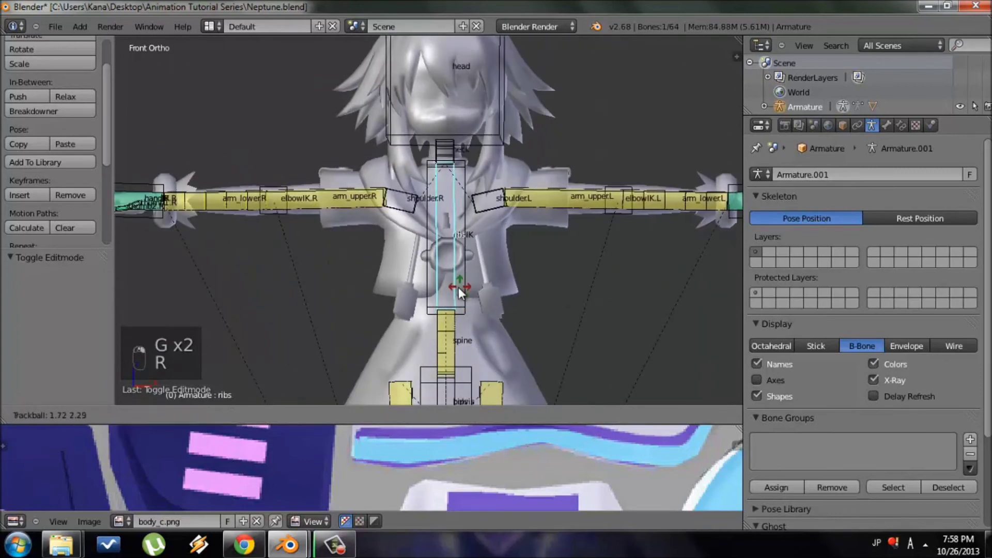
right_click(488, 295)
- Test the whole model by moving the rig_controller bone twice while examining the feet, cancelling each move
scroll(494, 293, "down", 5)
middle_click_drag(493, 240, 477, 76, "shift")
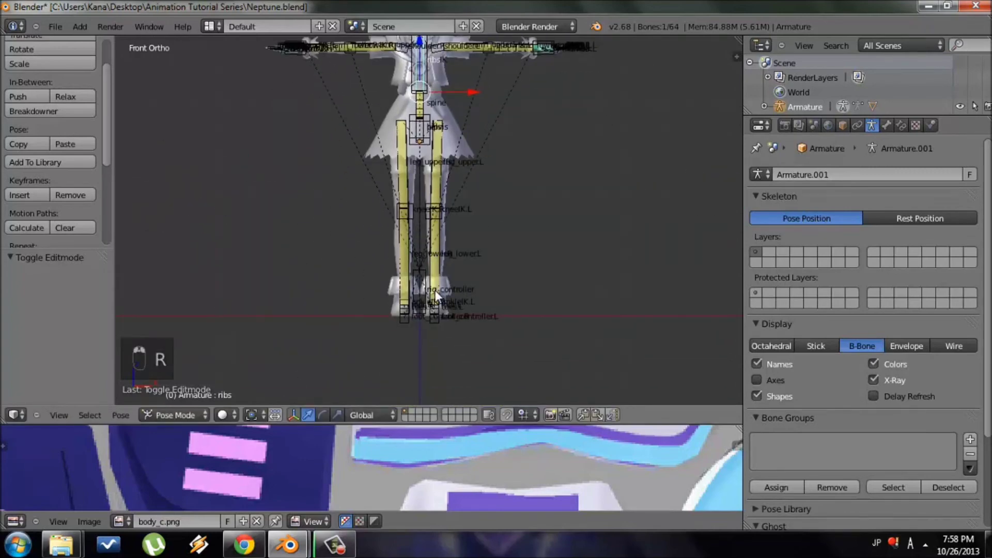
right_click(425, 274)
middle_click_drag(524, 241, 477, 306, "shift")
key("g")
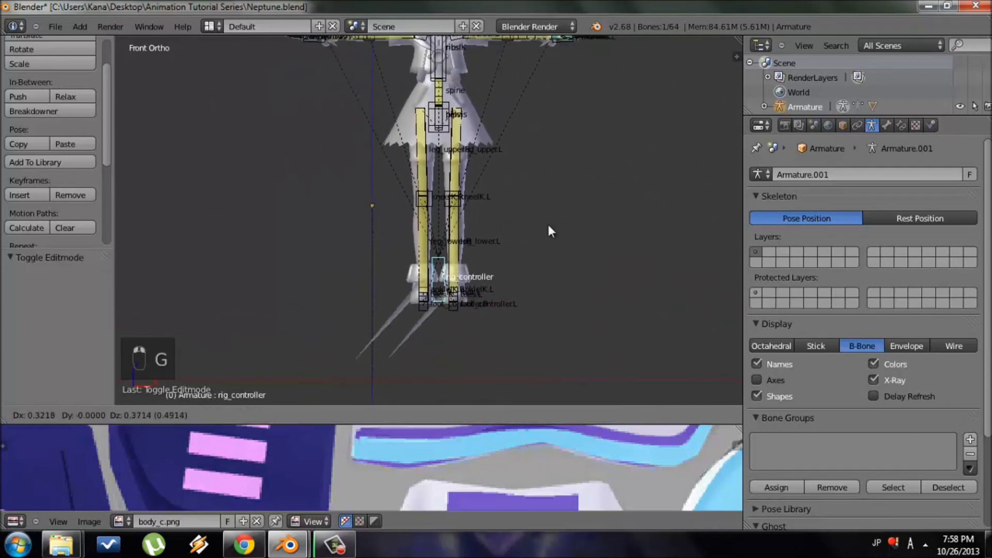
right_click(547, 223)
middle_click_drag(488, 349, 544, 217, "shift")
scroll(517, 234, "up", 3)
key("g")
right_click(615, 178)
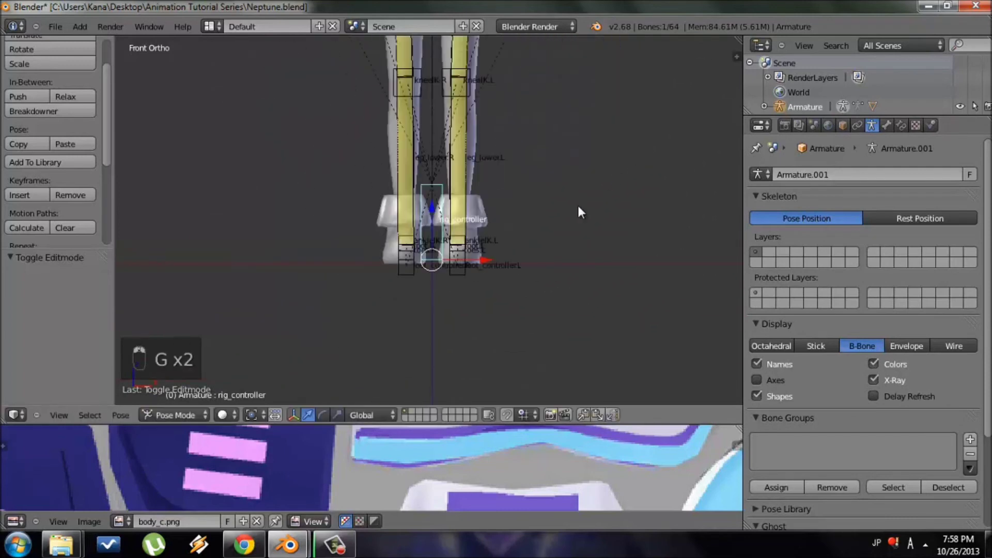
- Select the Neptune mesh and enter Edit Mode near the boots
scroll(542, 206, "up", 2)
right_click(506, 206)
key("Tab")
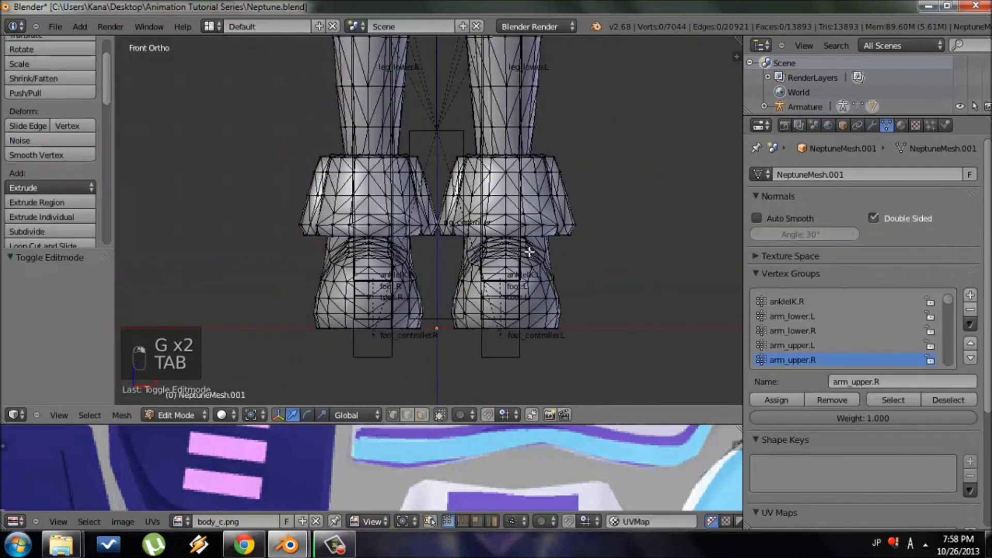
- Try to box-select the leg-end vertices inside the boot cuffs in wireframe display, then clear the selection
scroll(504, 320, "up", 3)
middle_click_drag(504, 321, 468, 366, "shift")
key("z")
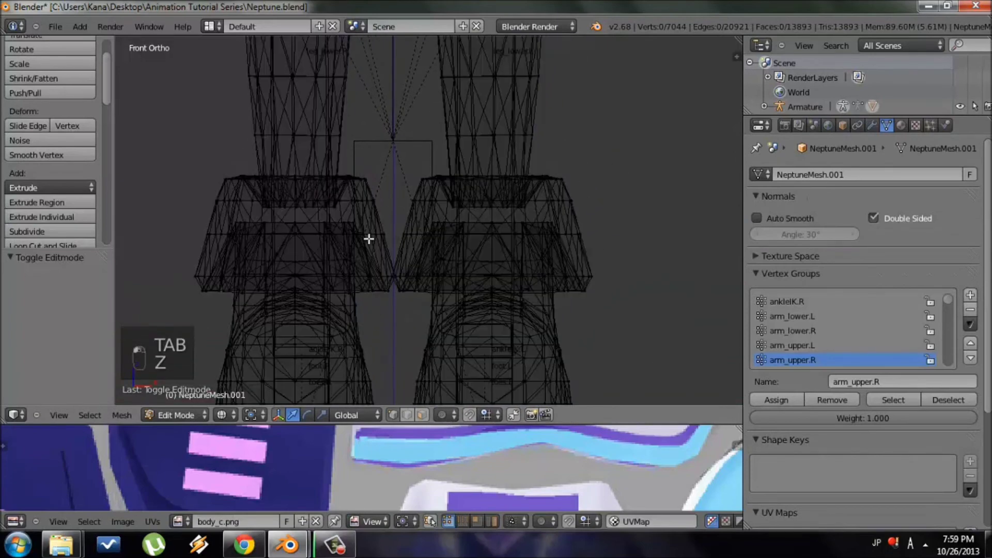
middle_click_drag(367, 237, 408, 239, "shift")
scroll(408, 239, "up", 2)
key("b")
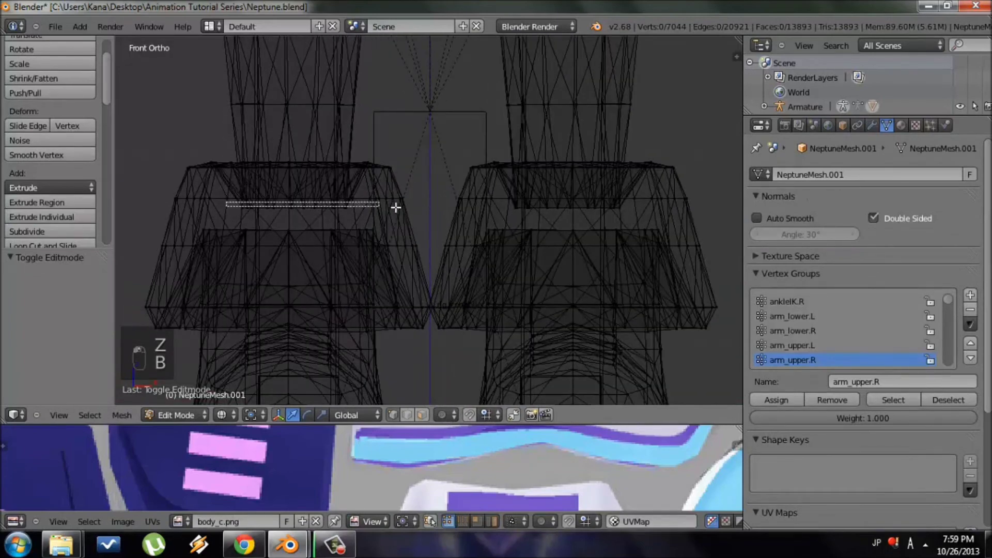
left_click_drag(567, 206, 567, 206)
key("a")
key("z")
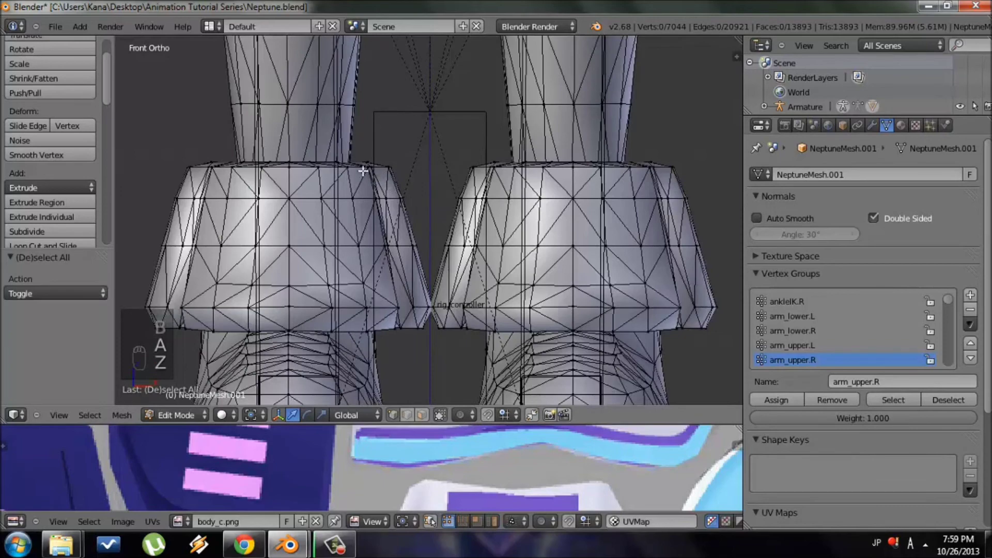
- Try to isolate the right boot by selecting its linked geometry, then clear the selection
key("l")
scroll(356, 176, "down", 4)
scroll(341, 186, "up", 2)
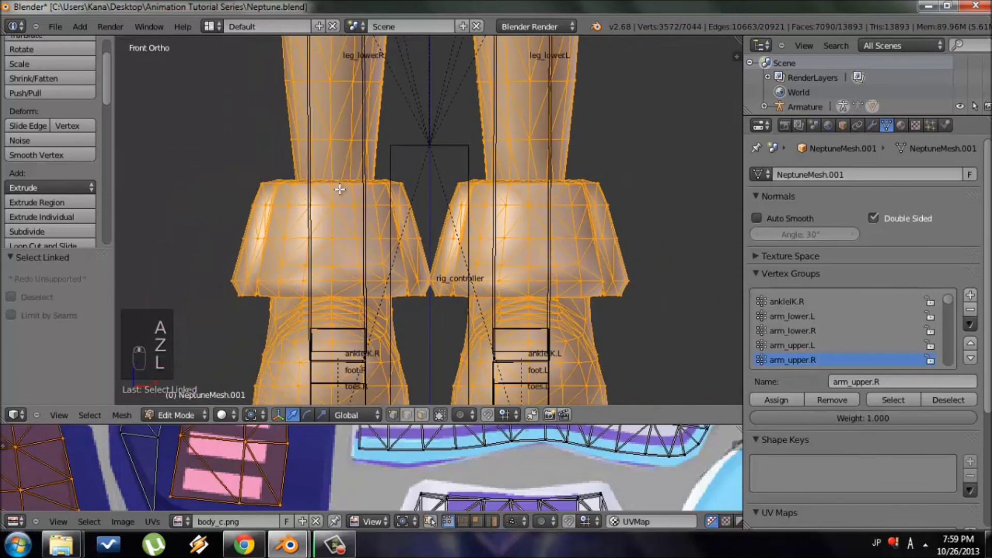
key("a")
- Try hiding the box-selected leg-end vertices inside the boot cuffs, inspect the gap in perspective, and undo the hiding
key("z")
scroll(330, 197, "up", 1)
key("b")
left_click_drag(379, 207, 611, 222)
scroll(586, 216, "up", 2)
key("g")
right_click(361, 166)
key("h")
key("KP_5")
key("z")
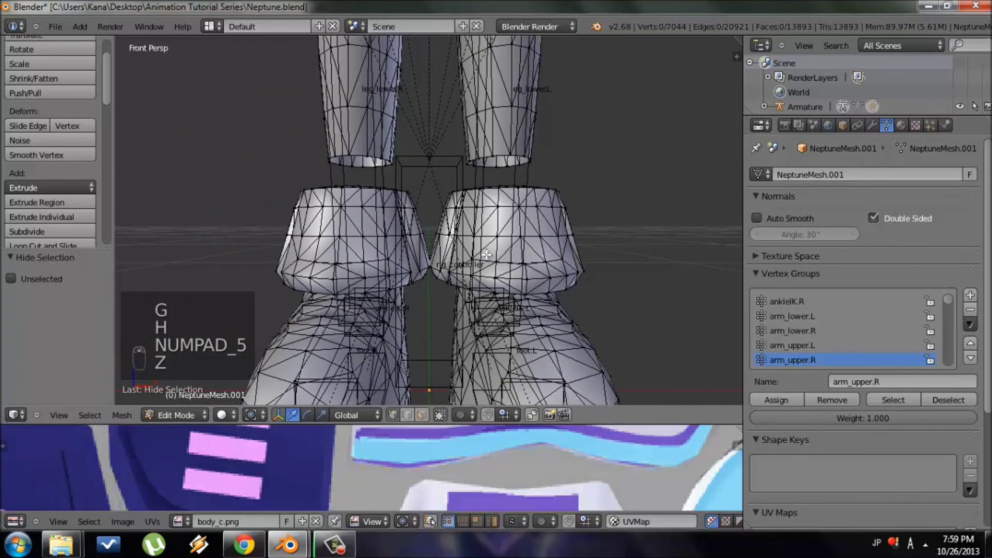
key("ctrl+z")
- Box-select the leg-end vertices inside both boot cuffs in front wireframe view and hide them
key("KP_1")
key("KP_5")
key("z")
key("a")
key("b")
left_click_drag(271, 205, 341, 200)
left_click_drag(598, 209, 580, 215)
scroll(568, 217, "up", 2)
key("g")
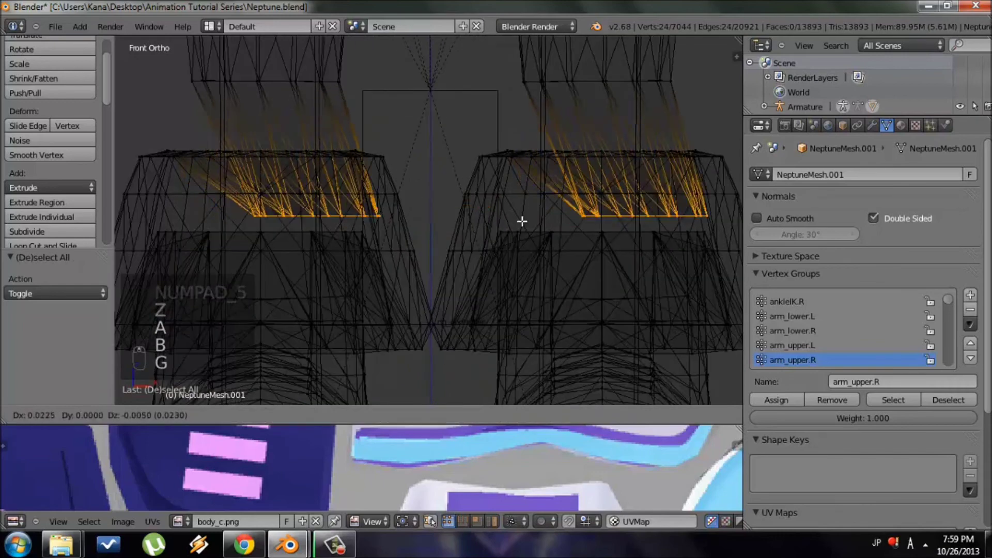
right_click(519, 219)
key("h")
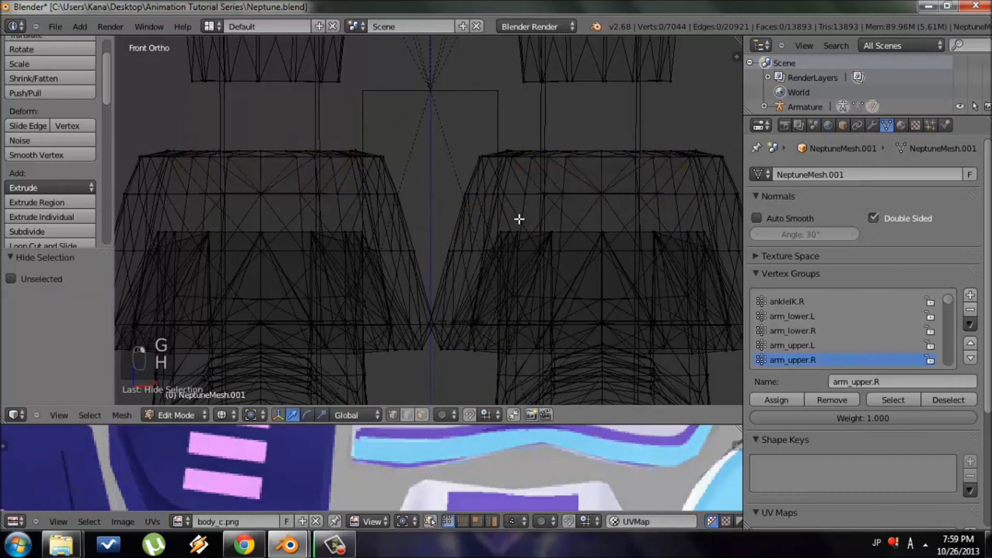
- Check whether each boot can be selected separately as linked geometry, clearing the selection after each try
scroll(491, 186, "down", 3)
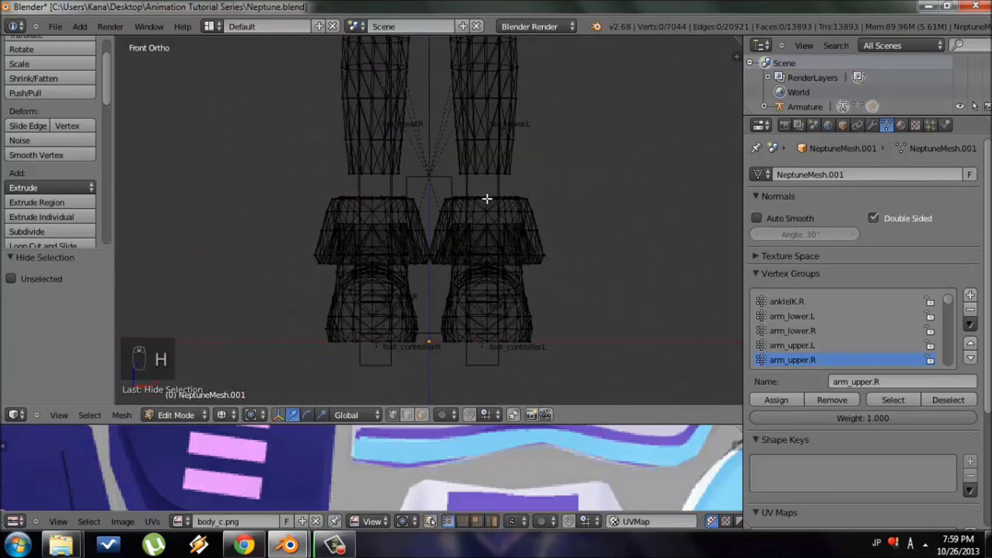
key("l")
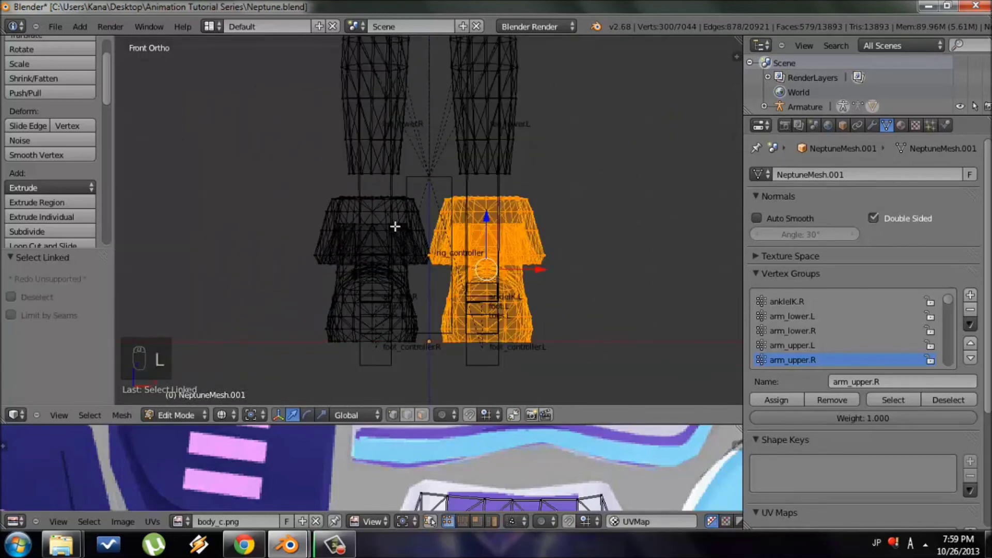
key("a")
key("l")
key("a")
- Select the linked geometry of the left boot and inspect it in solid perspective view
scroll(408, 224, "up", 2)
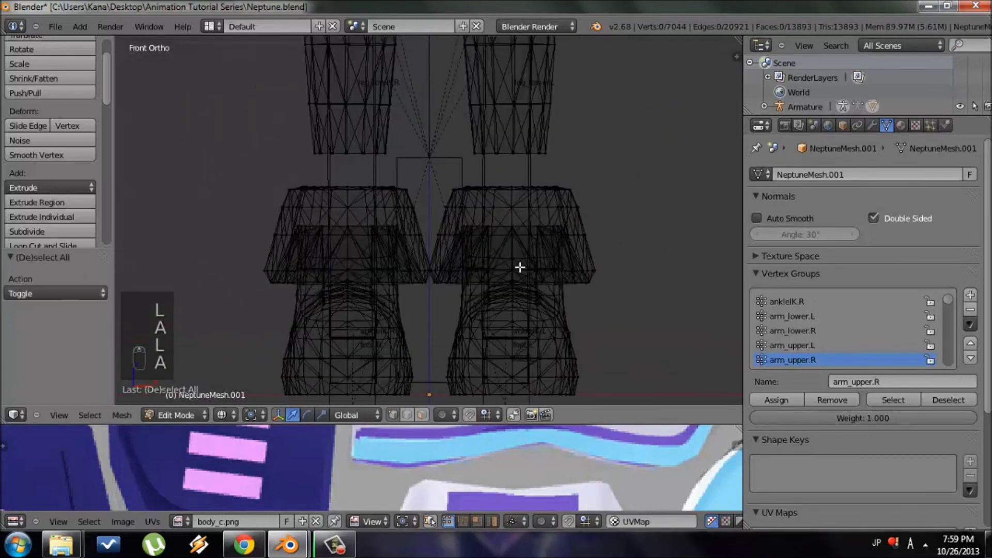
middle_click_drag(534, 297, 494, 228, "shift")
scroll(497, 217, "up", 1)
key("l")
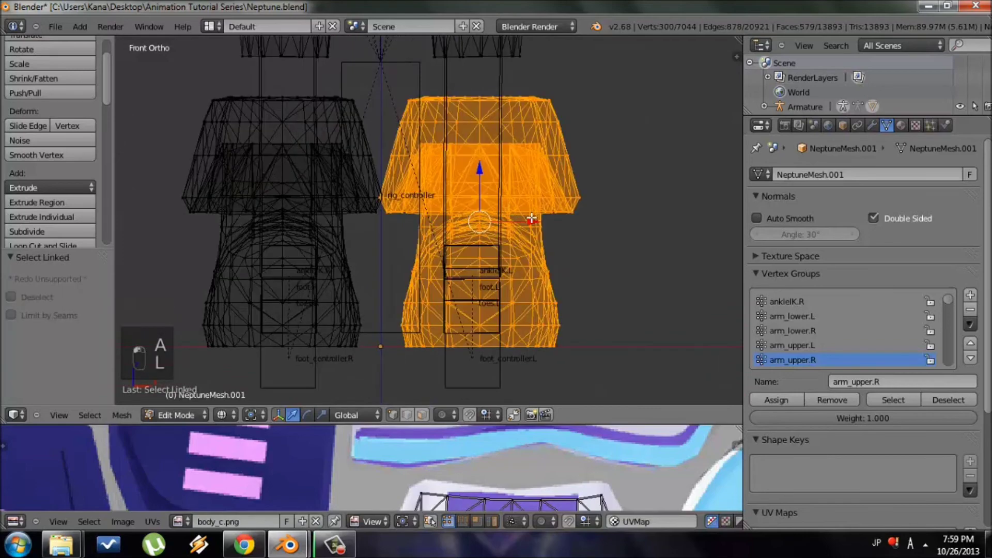
key("KP_5")
key("z")
middle_click_drag(538, 216, 396, 348)
- Assign the selected left boot to the foot.L vertex group with a weight of 1.000
scroll(816, 346, "down", 4)
scroll(821, 337, "down", 8)
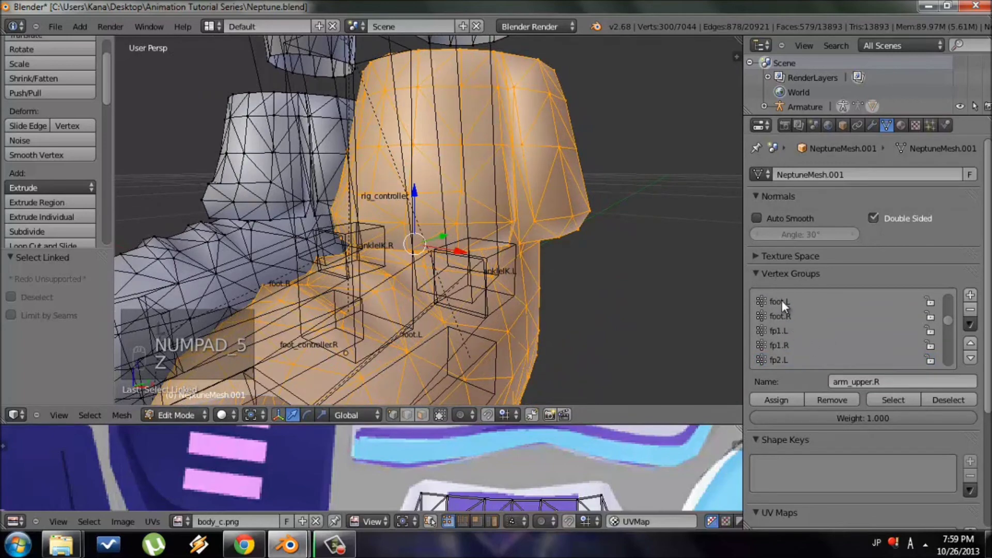
left_click(782, 302)
left_click(785, 400)
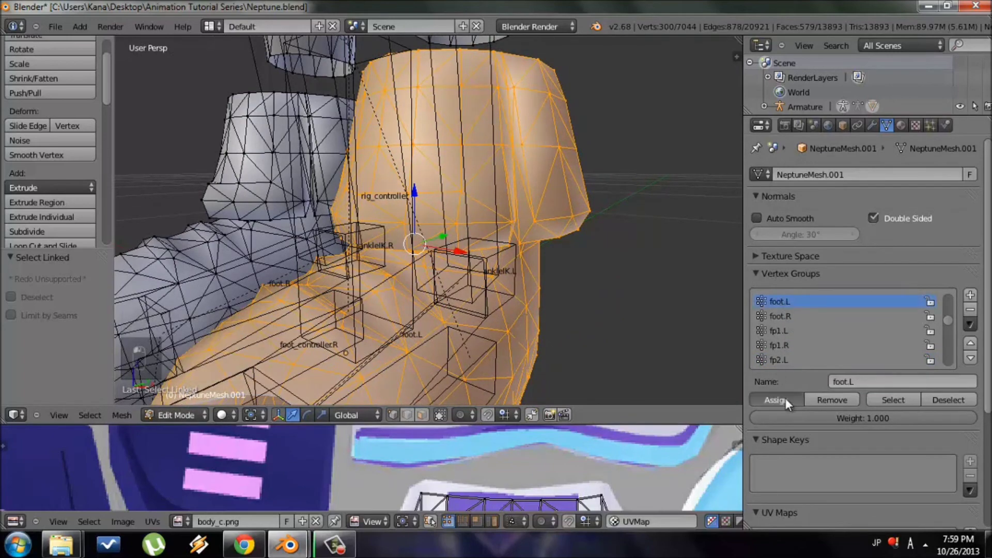
- Return to the front orthographic view, clear the selection and select the linked geometry of the right boot
key("KP_1")
key("KP_5")
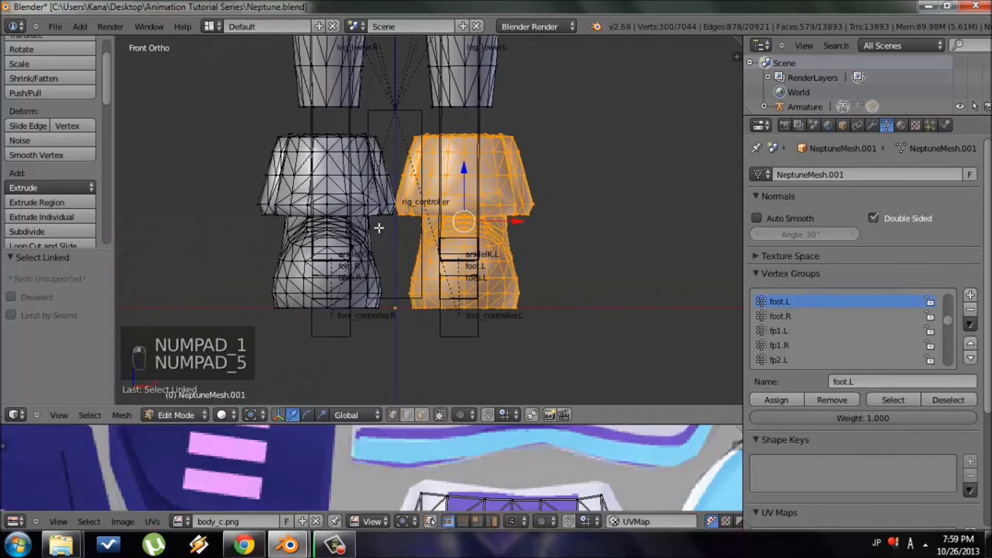
key("a")
key("a")
key("l")
scroll(372, 206, "up", 2)
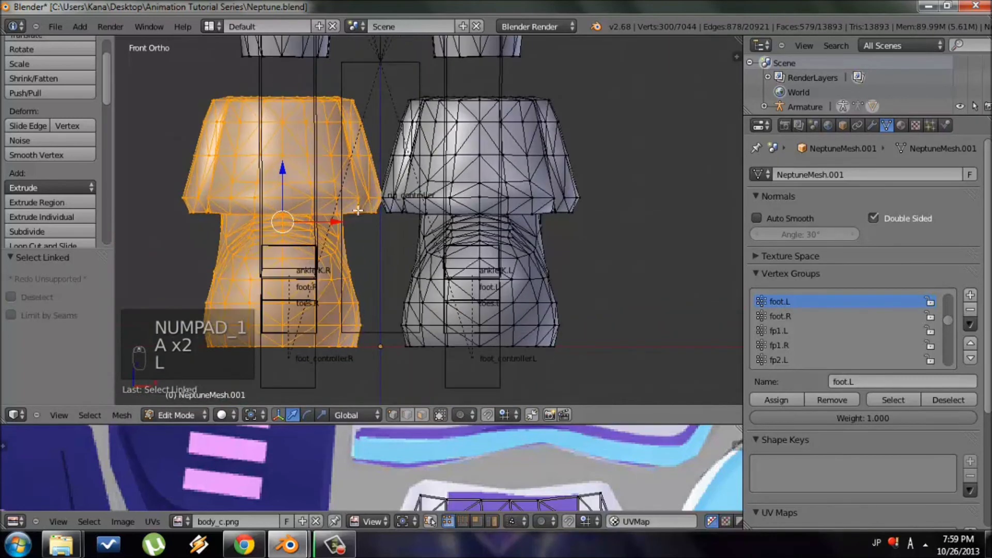
- Assign the right boot to the foot.R vertex group with weight 1.000 and clear the selection
left_click(791, 316)
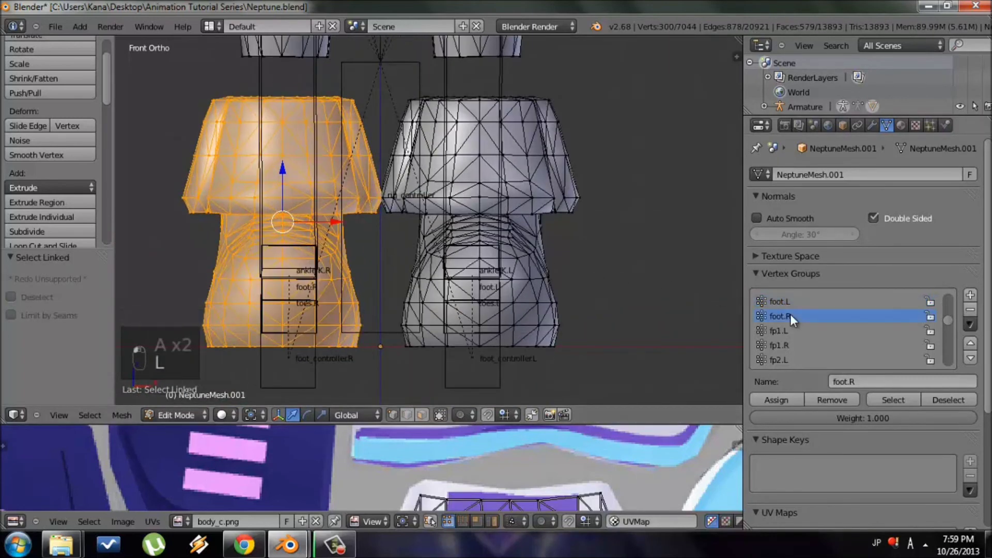
left_click(777, 400)
scroll(461, 233, "down", 2)
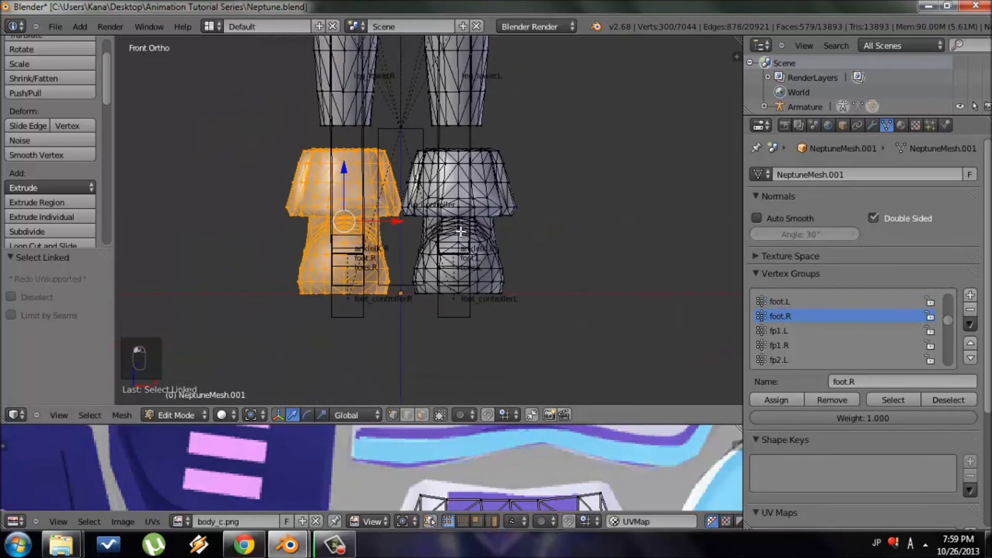
key("a")
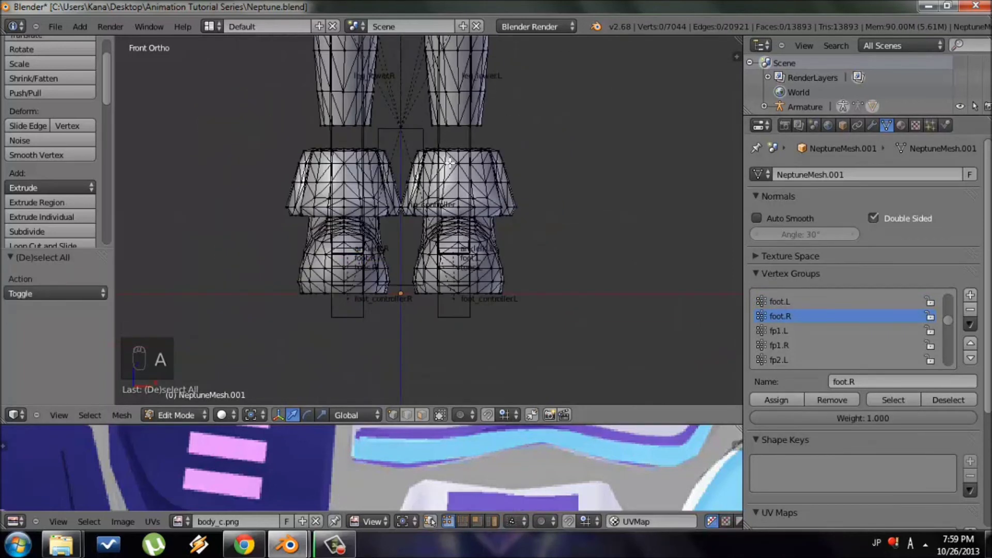
- Reveal the hidden leg-end vertices, clear the selection and leave Edit Mode
key("alt+h")
scroll(499, 178, "down", 4)
key("a")
key("Tab")
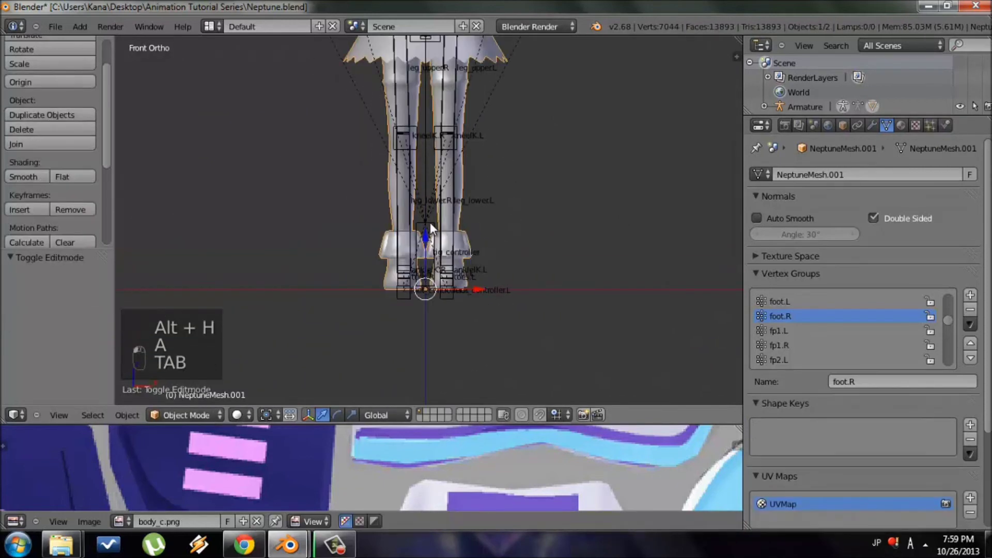
- Test the boots by moving the rig_controller bone, cancel the move and view the rig from the right side
right_click(430, 229)
scroll(523, 177, "down", 3)
key("g")
key("g")
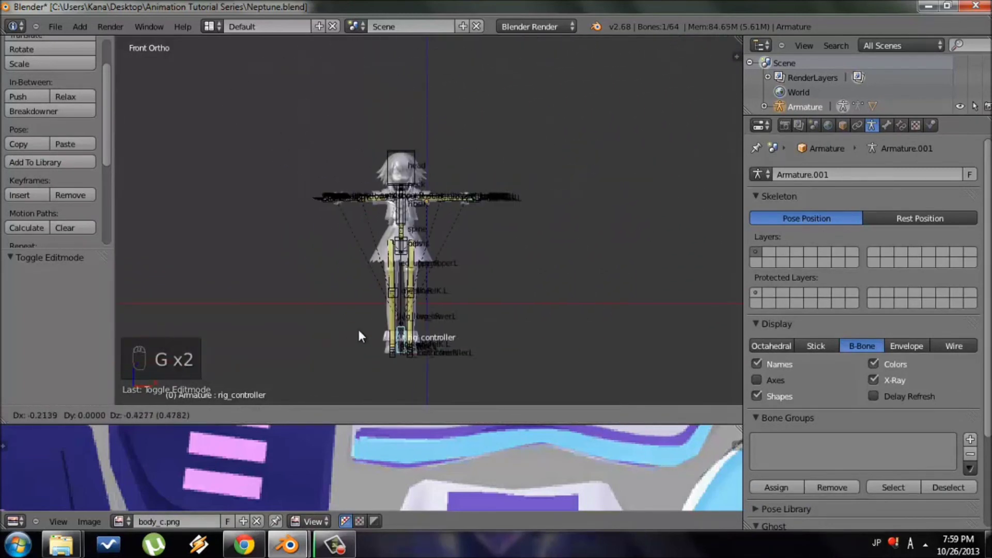
right_click(455, 276)
key("KP_3")
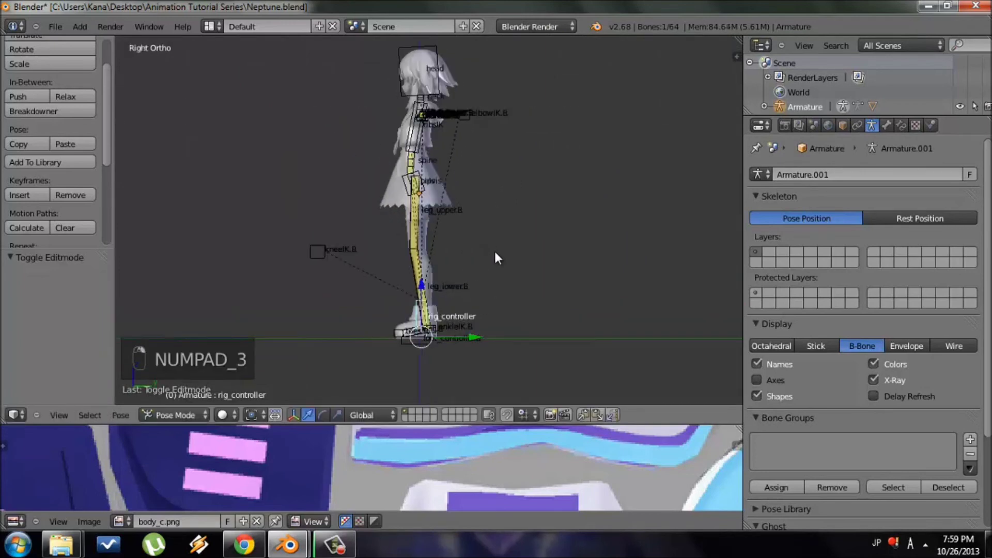
- Save the file, try moving the foot_controller.L bone forward and up from the right side, and cancel the move
left_click(56, 26)
left_click(82, 119)
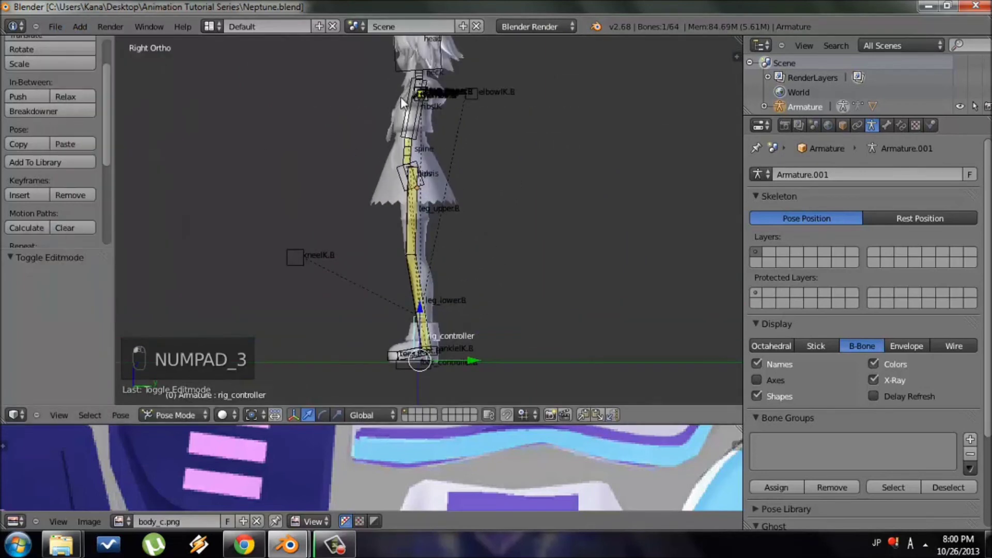
middle_click_drag(401, 97, 417, 49, "shift")
right_click(426, 320)
key("g")
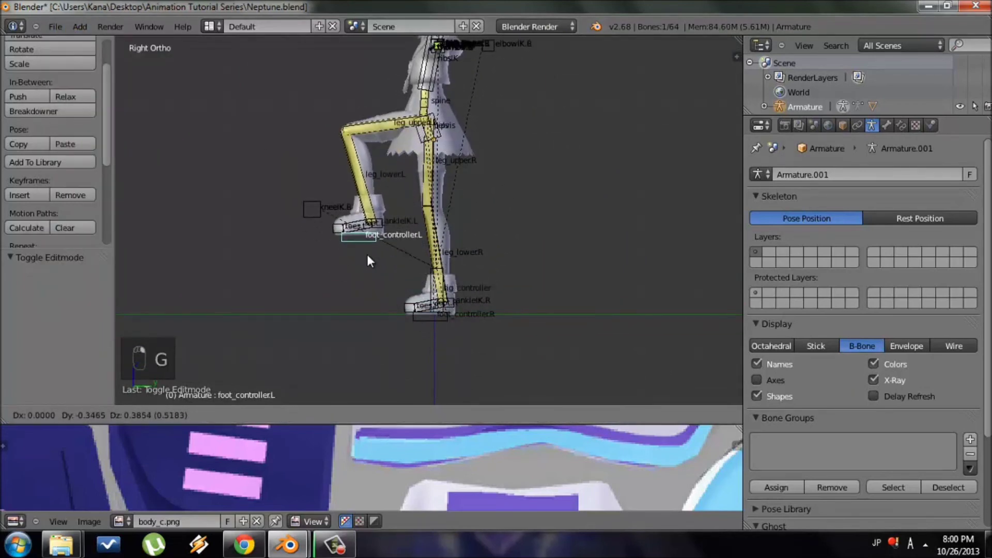
right_click(392, 284)
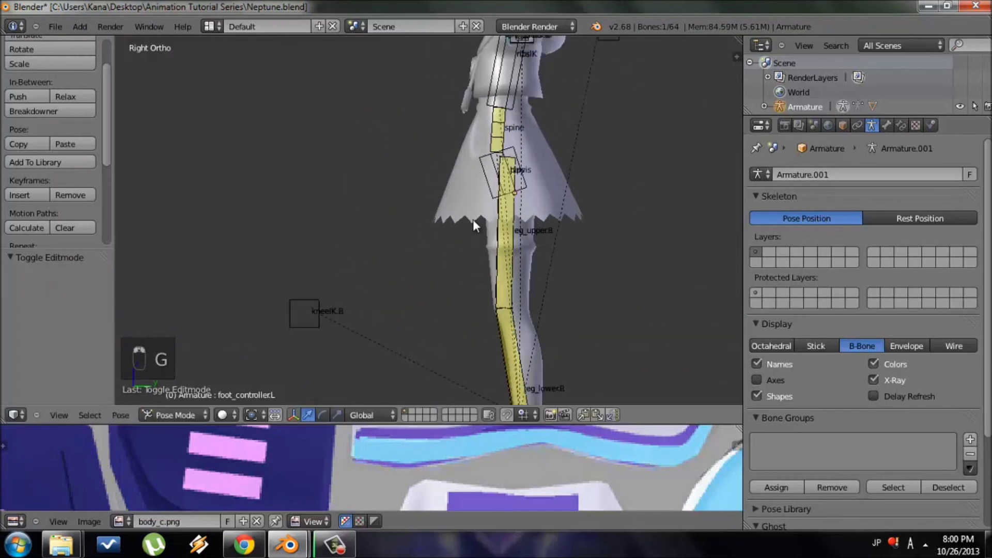
- Examine the skirt and legs of the mesh against the leg bones in the right orthographic view
right_click(445, 224)
key("KP_1")
key("KP_3")
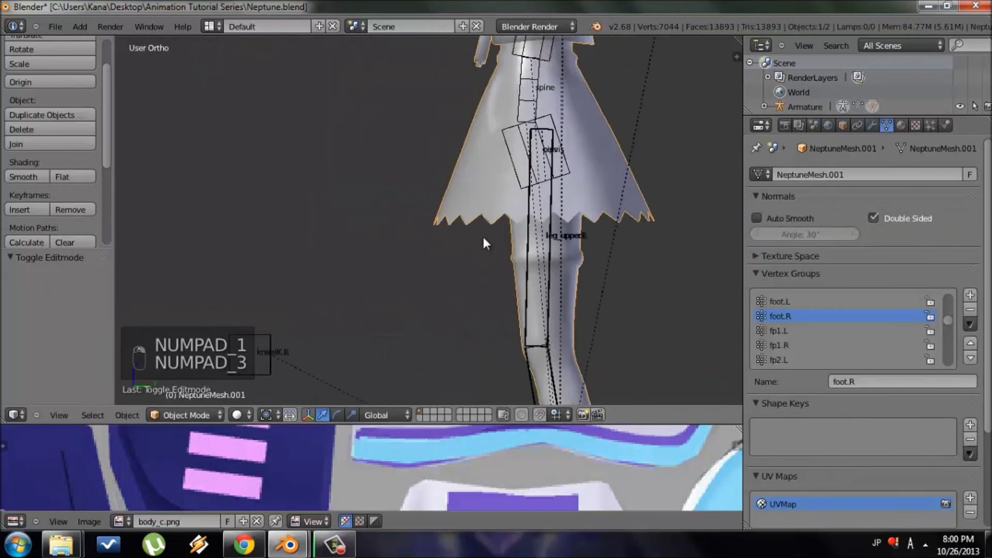
scroll(486, 222, "down", 4)
scroll(531, 252, "up", 3)
middle_click_drag(535, 256, 466, 267, "shift")
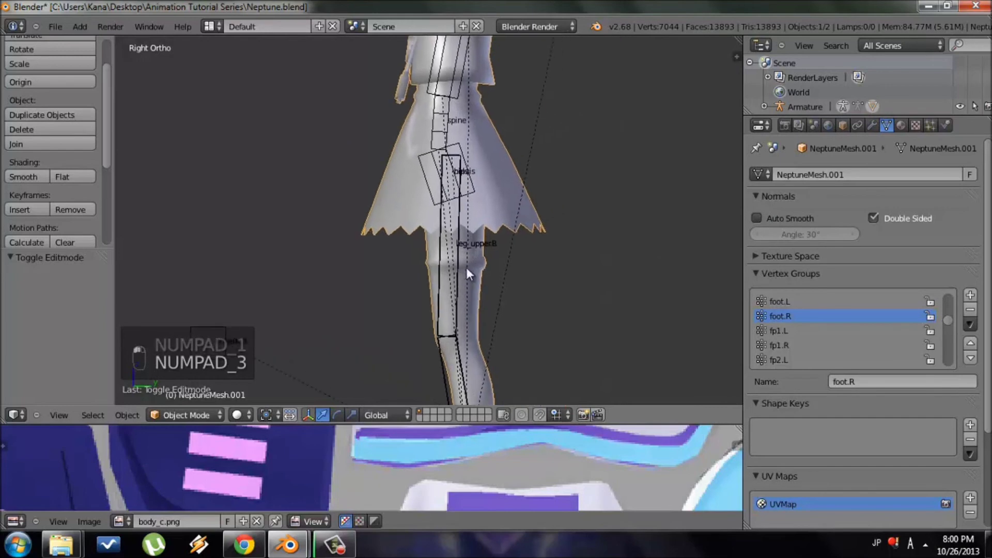
scroll(384, 221, "up", 2)
scroll(384, 221, "down", 5)
middle_click_drag(496, 376, 479, 286, "shift")
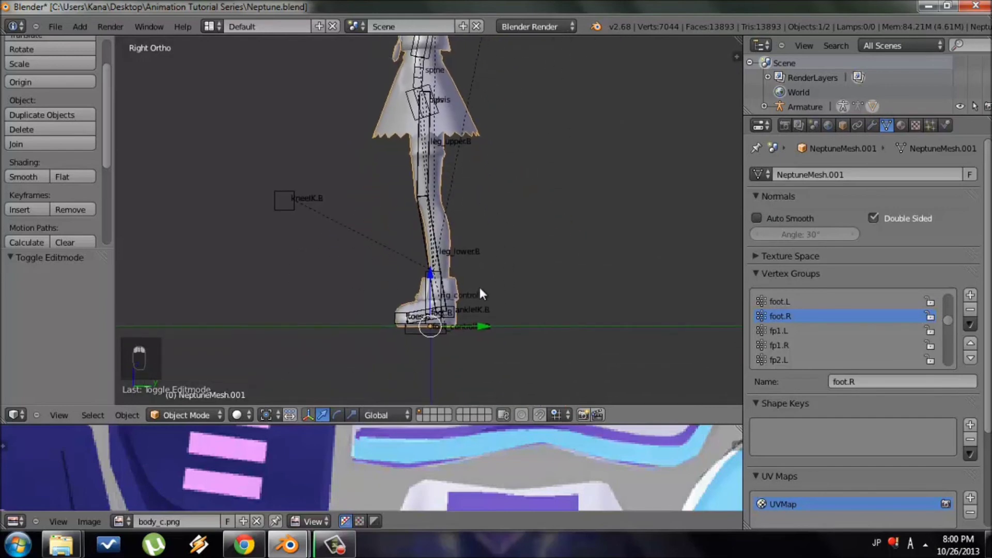
- Pose the right leg by moving the foot_controller.R bone by Y -0.124 and Z 0.212
right_click(437, 331)
key("g")
right_click(449, 339)
key("g")
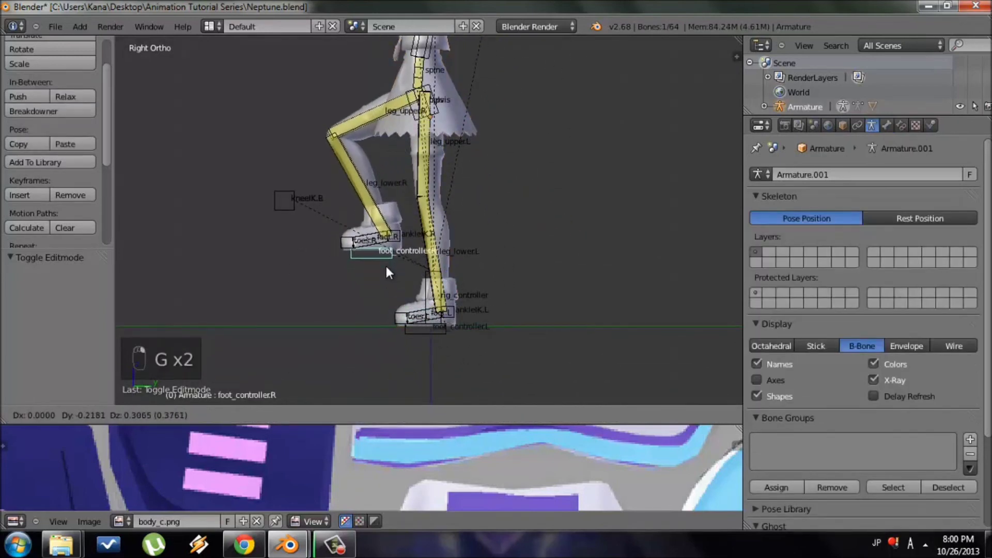
left_click(412, 296)
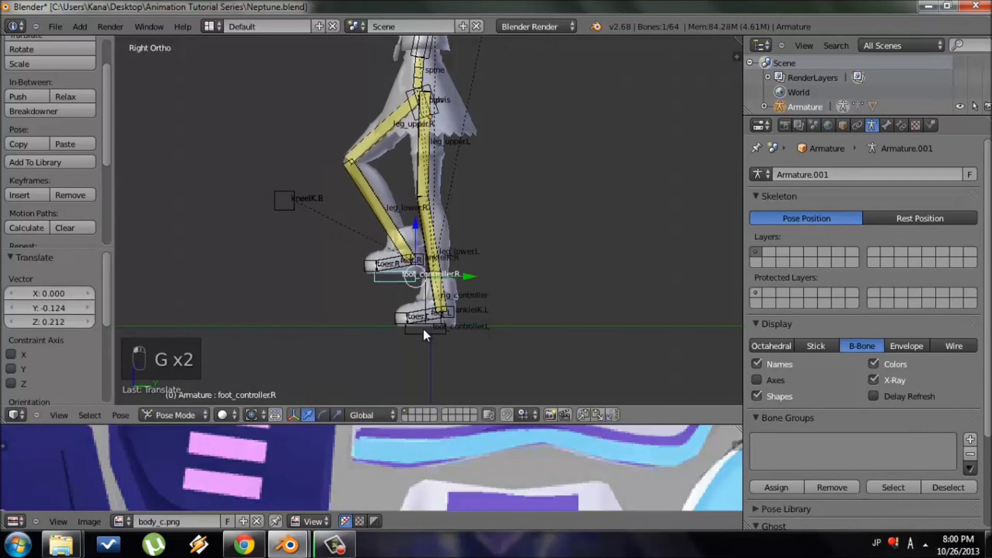
- Pose the left leg by moving foot_controller.L by Y 0.324, Z 0.186 and again by Y -0.358, Z -0.072
right_click(423, 329)
key("g")
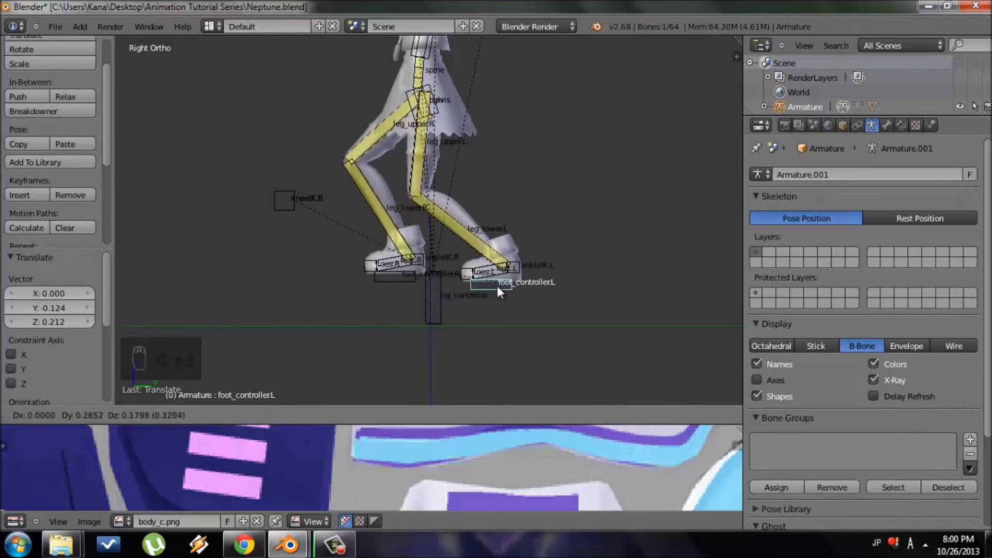
left_click(503, 283)
key("g")
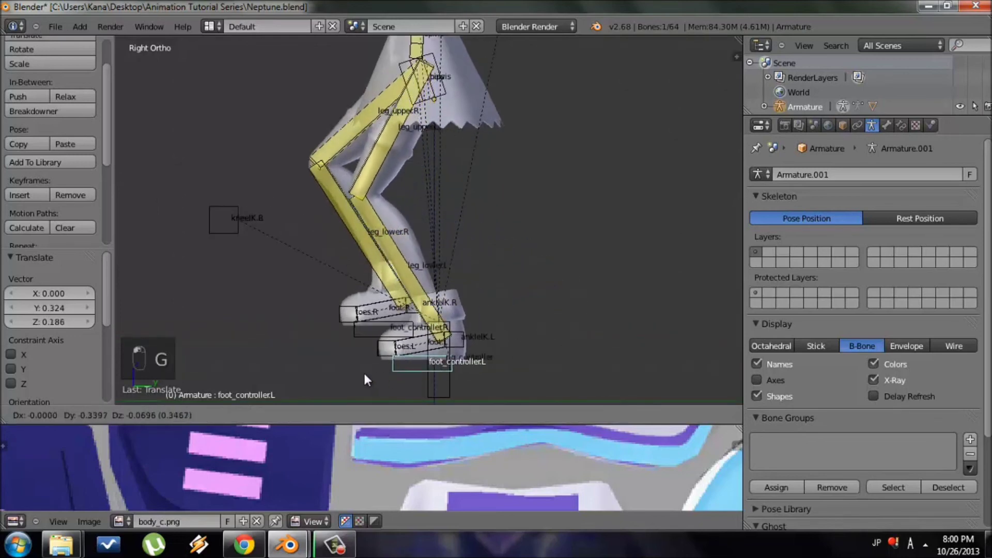
left_click(364, 380)
- From the front, raise both arms by moving handIK.L by X -0.179, Z 0.287 and handIK.R by X 0.160, Z 0.248
key("KP_1")
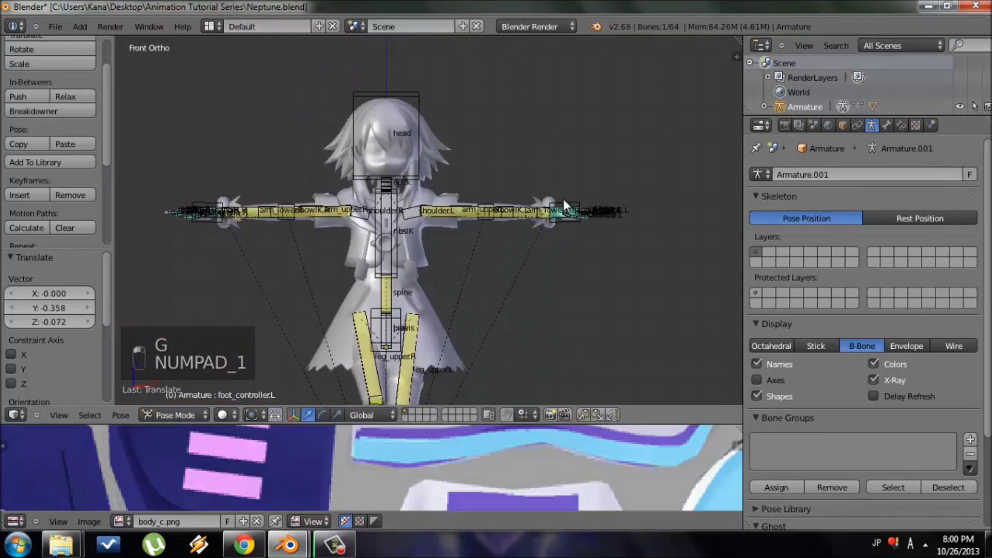
right_click(563, 199)
key("g")
left_click(510, 114)
right_click(207, 182)
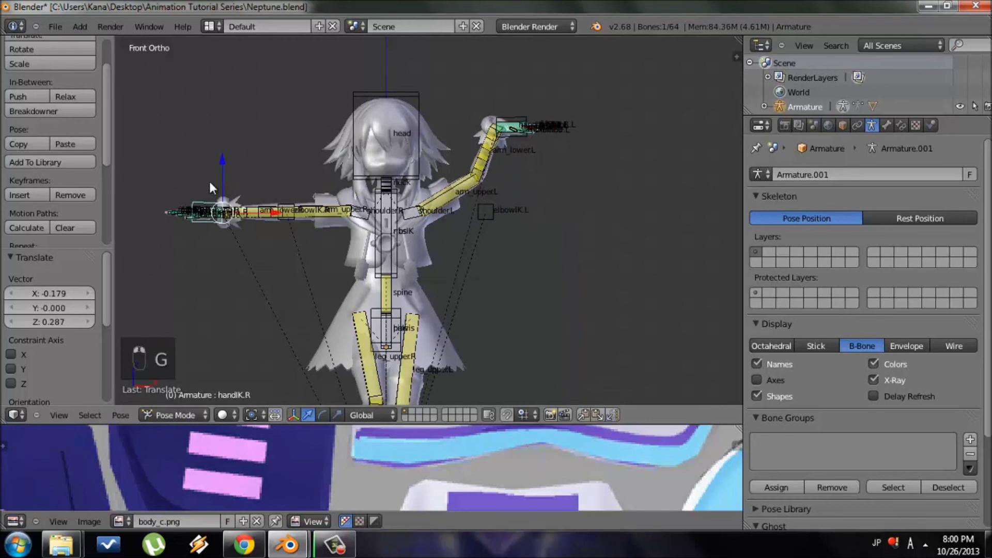
key("g")
left_click(255, 124)
- Try moving the elbowIK.L and elbowIK.R bones and cancel each move
key("g")
right_click(494, 214)
key("g")
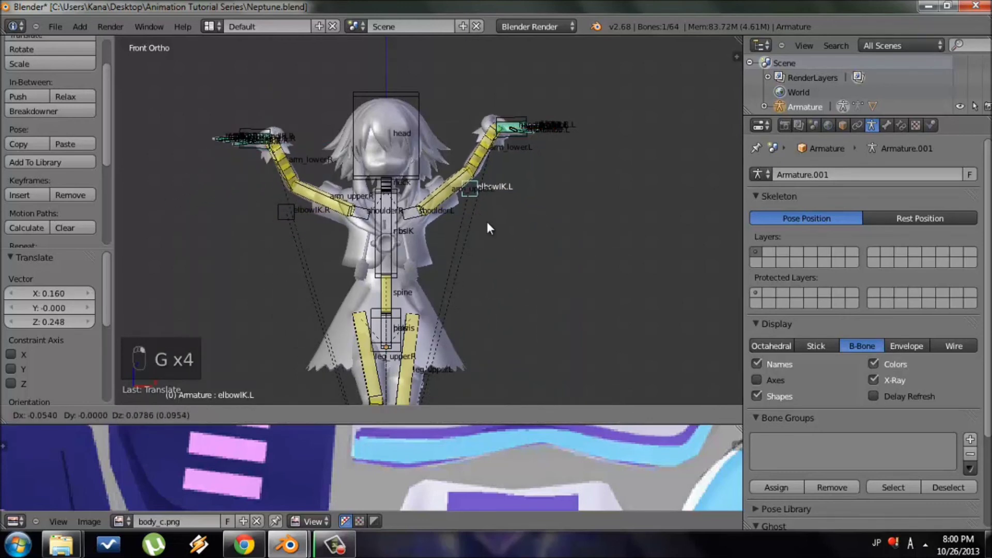
right_click(491, 214)
right_click(286, 212)
key("g")
right_click(305, 192)
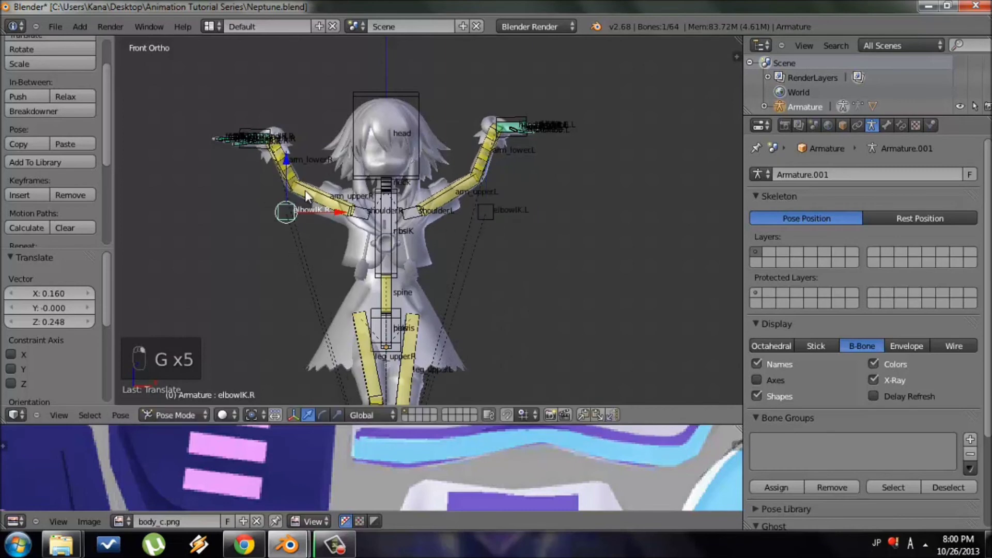
- Switch the viewport to textured shading, rotate the head bone freely in trackball mode and clear the bone selection
left_click(232, 417)
left_click(245, 354)
key("r")
key("r")
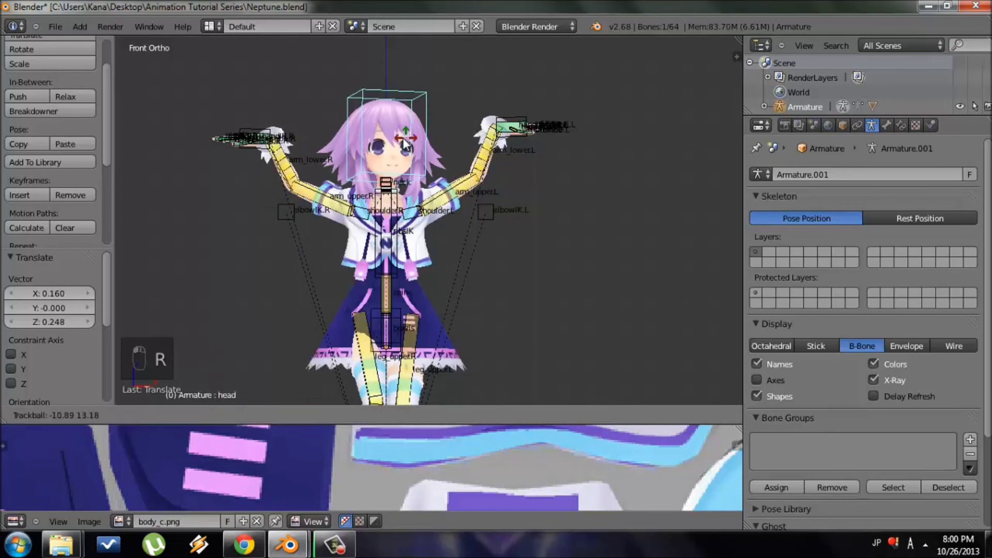
left_click(475, 164)
scroll(475, 171, "up", 1)
key("a")
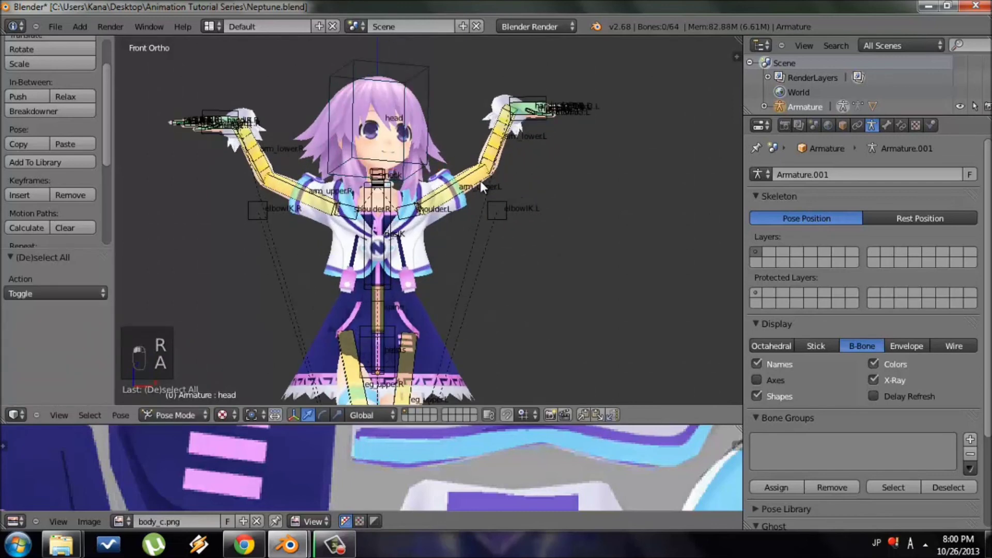
- Hide the armature in Object Mode and examine the posed, textured model in perspective from an angle
left_click(188, 418)
left_click(203, 398)
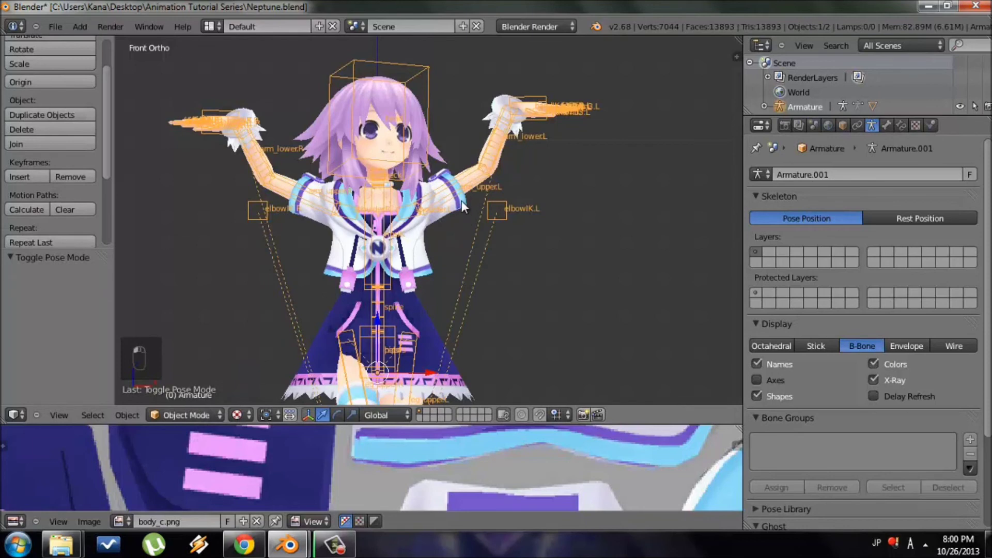
key("h")
key("KP_5")
middle_click_drag(540, 259, 508, 252)
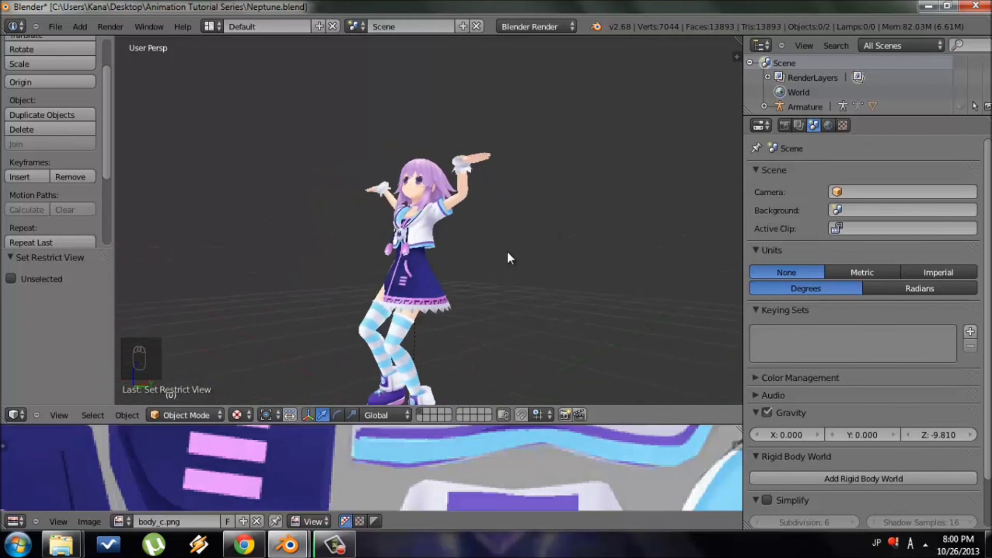
- Return to the front orthographic view, reveal the hidden armature and clear the selection
key("KP_1")
key("KP_5")
scroll(466, 217, "up", 3)
scroll(481, 207, "down", 1)
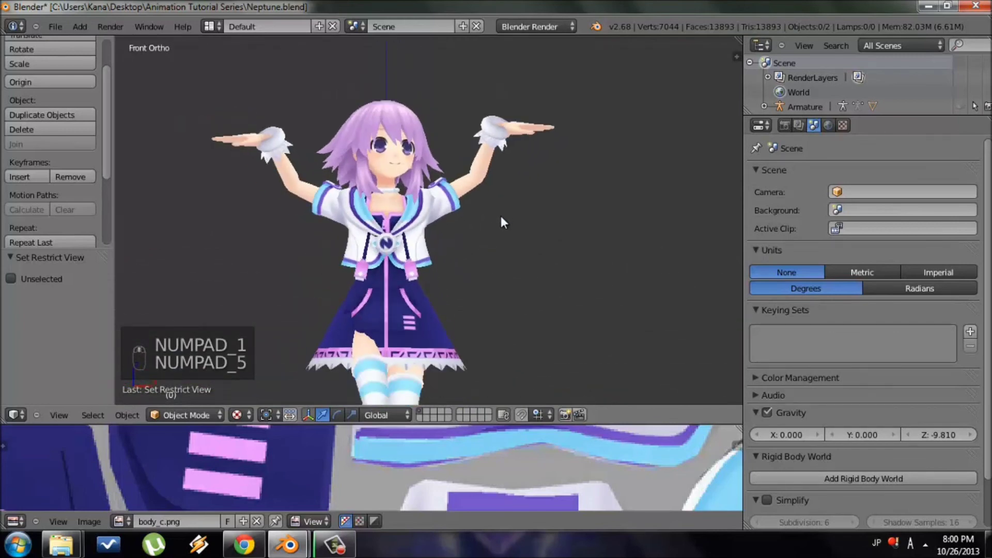
scroll(501, 220, "down", 3)
key("alt+h")
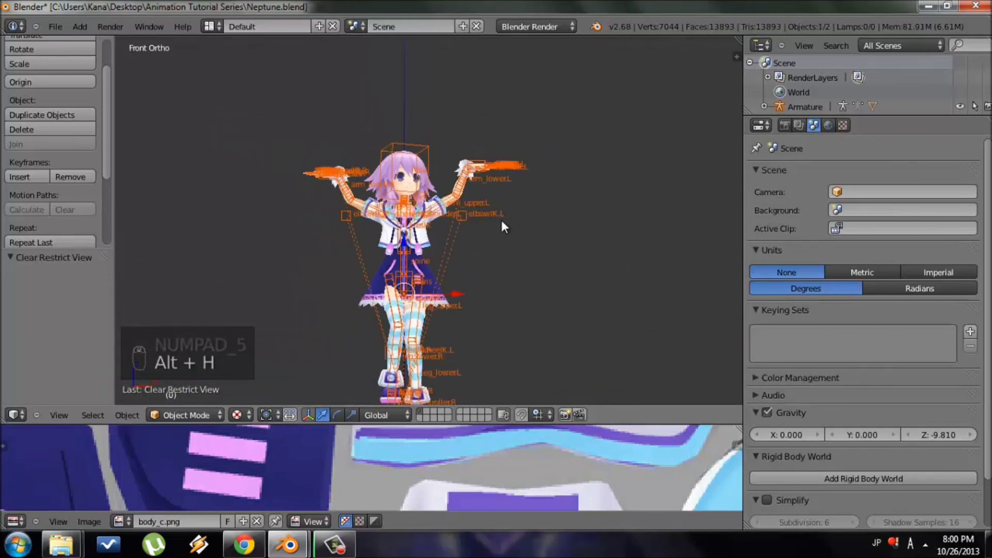
scroll(501, 218, "up", 2)
key("a")
right_click(426, 221)
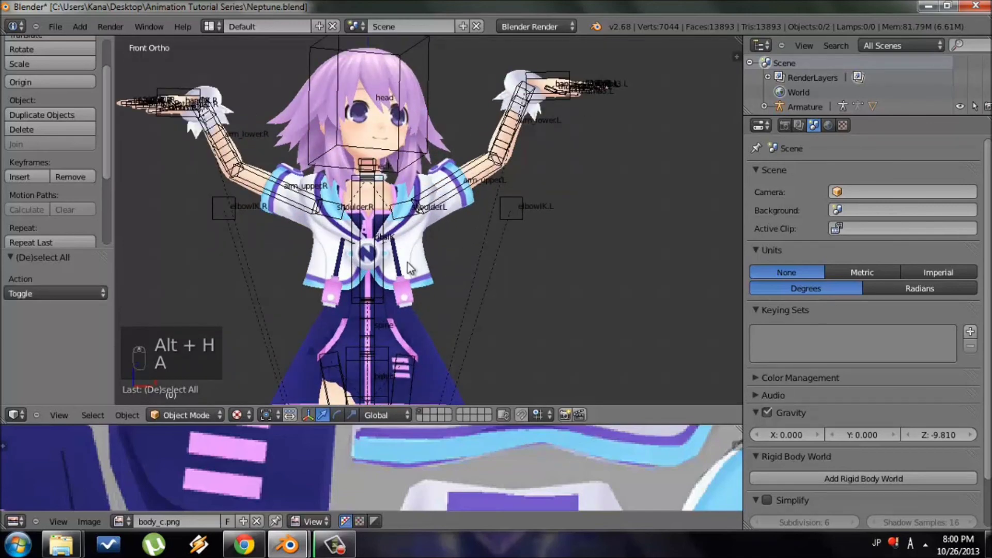
key("Tab")
key("Tab")
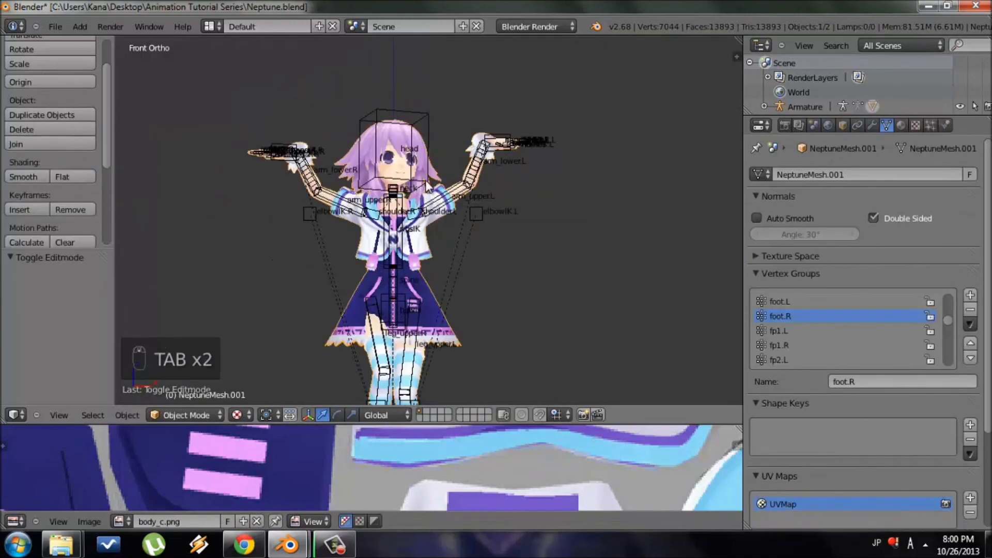
- Select the armature and switch it to Pose Mode
right_click(419, 185)
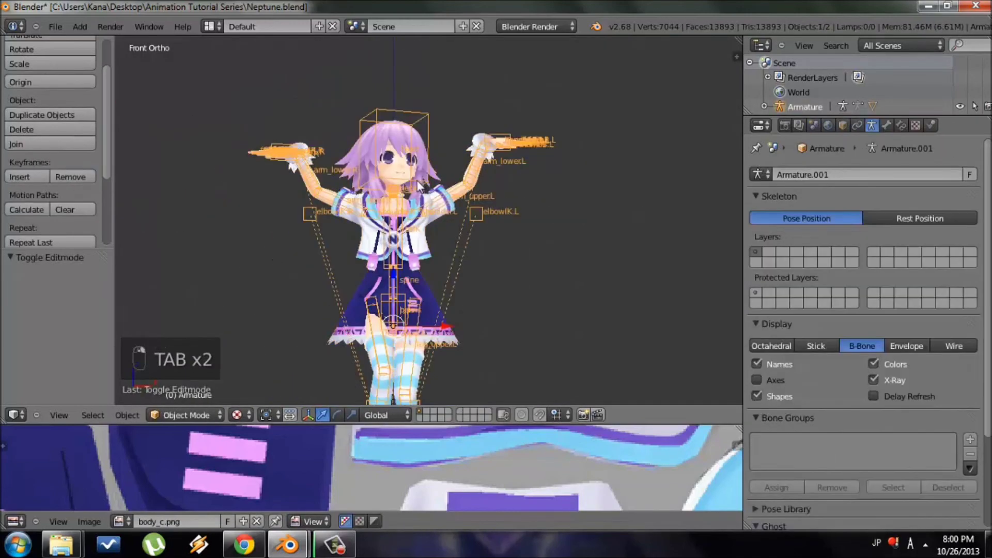
left_click(203, 417)
left_click(200, 367)
scroll(480, 214, "up", 3)
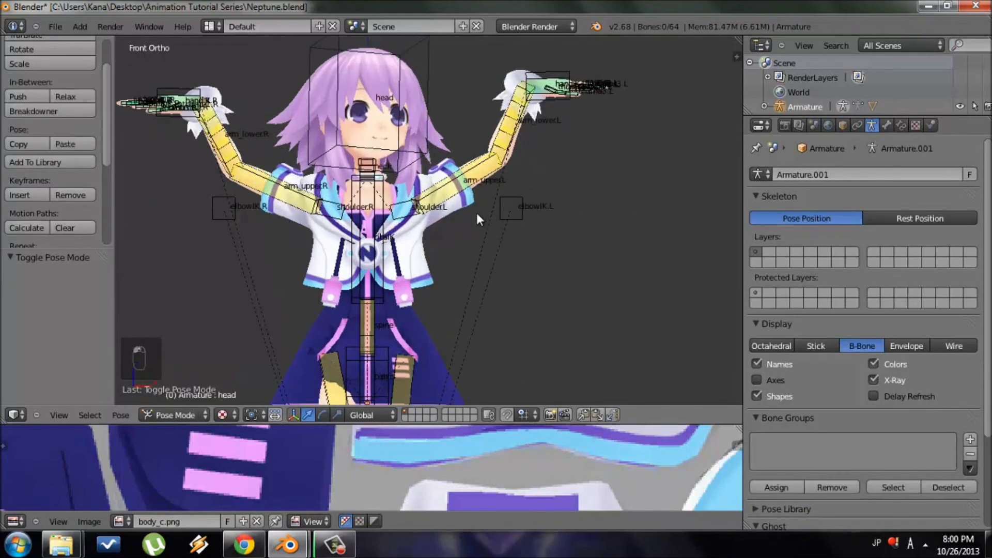
- Select all bones, clear their pose rotation and location, and deselect them
key("a")
key("a")
key("a")
key("a")
key("a")
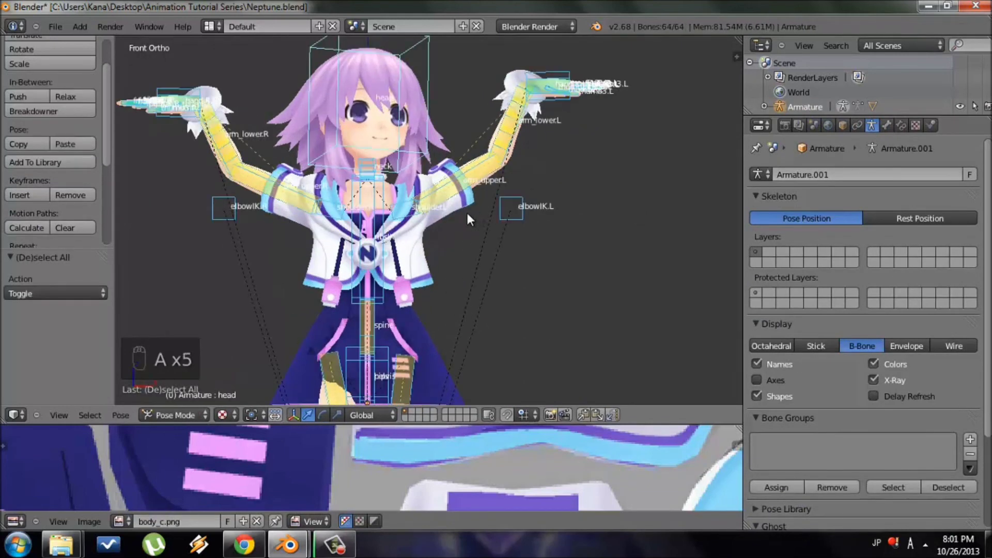
scroll(485, 207, "down", 2)
key("a")
key("a")
key("a")
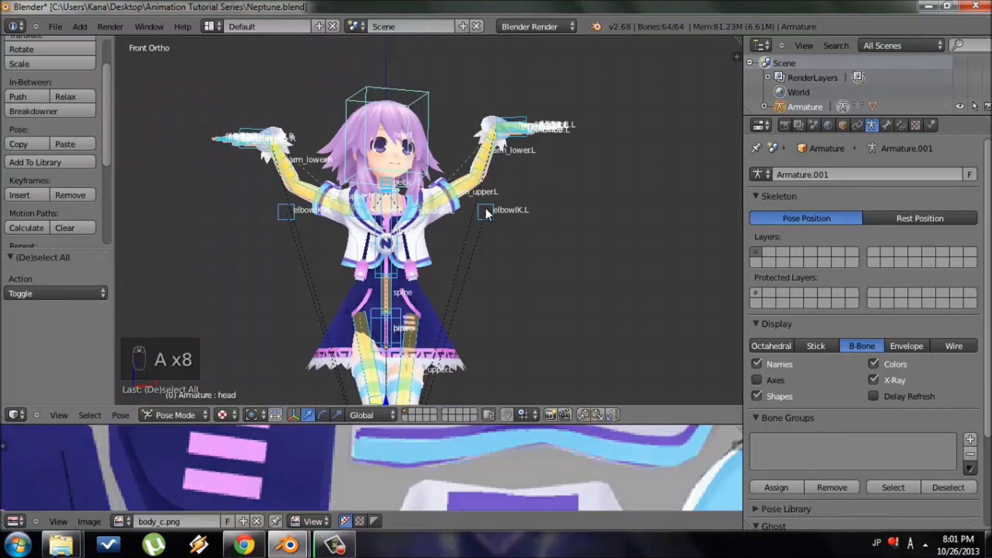
key("a")
key("a")
key("a")
key("a")
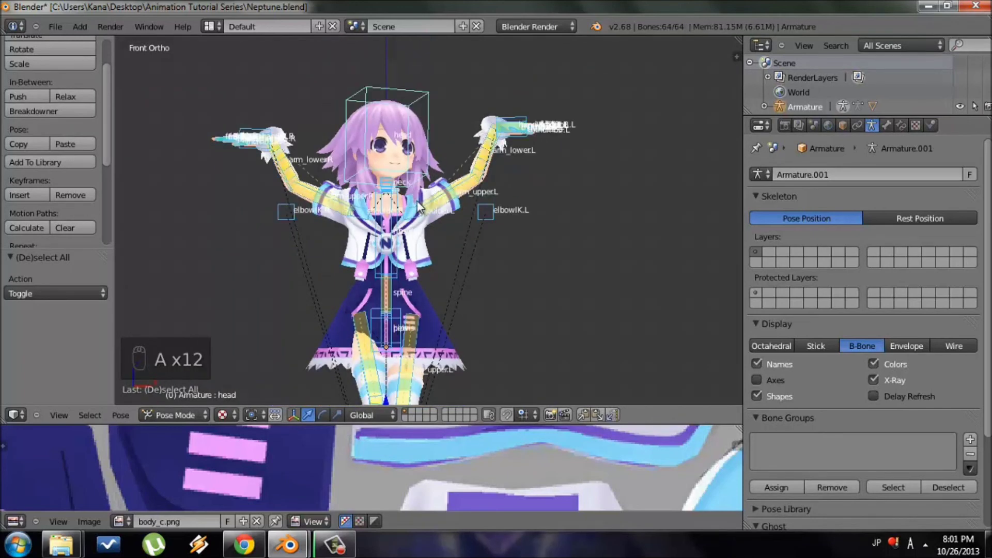
key("alt+r")
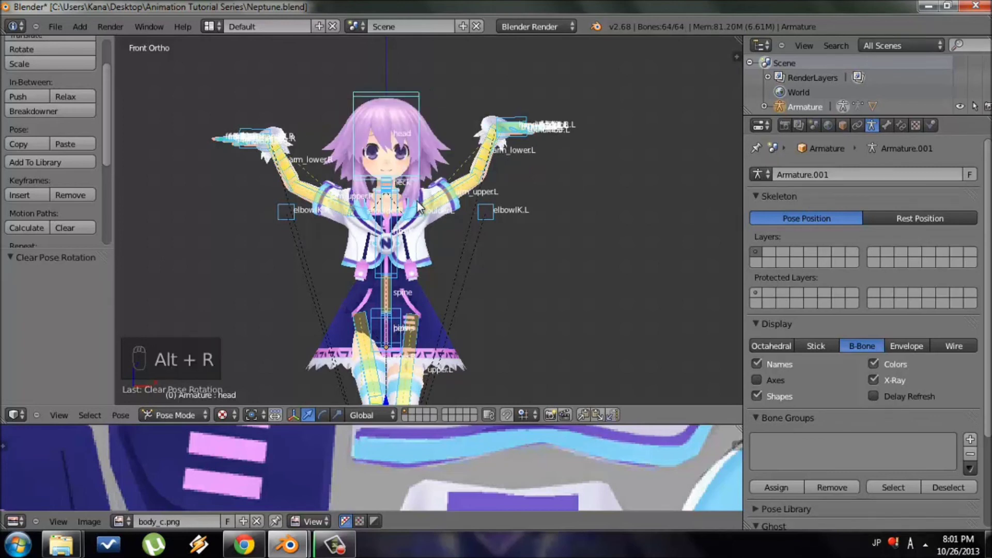
key("alt+g")
scroll(439, 224, "down", 2)
key("a")
scroll(474, 257, "up", 1)
mouse_move(498, 278)
middle_mouse_down("shift")
mouse_move(487, 184)
mouse_move(492, 275)
middle_mouse_up("shift")
scroll(491, 274, "up", 2)
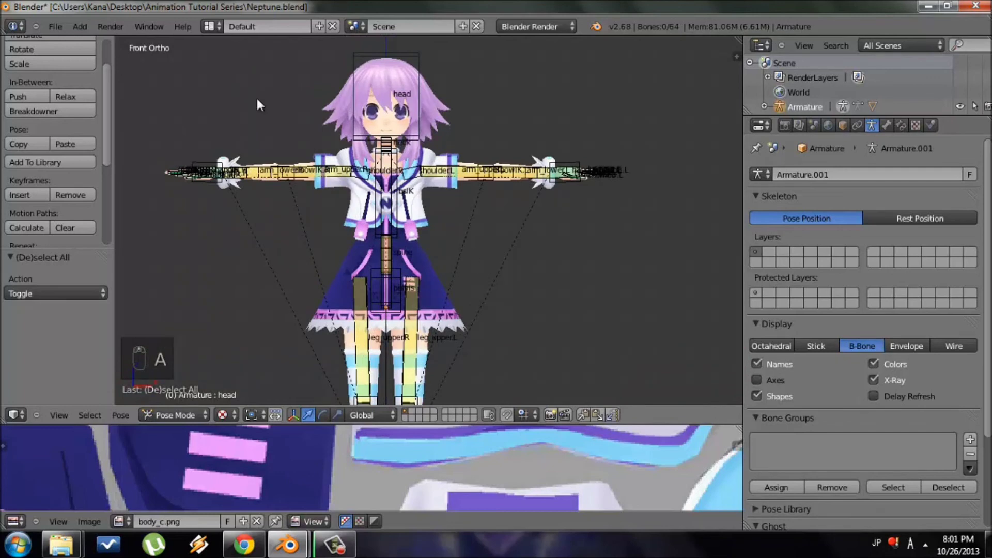
- Save the file and bring the armature into Edit Mode with solid viewport shading
left_click(55, 27)
left_click(80, 117)
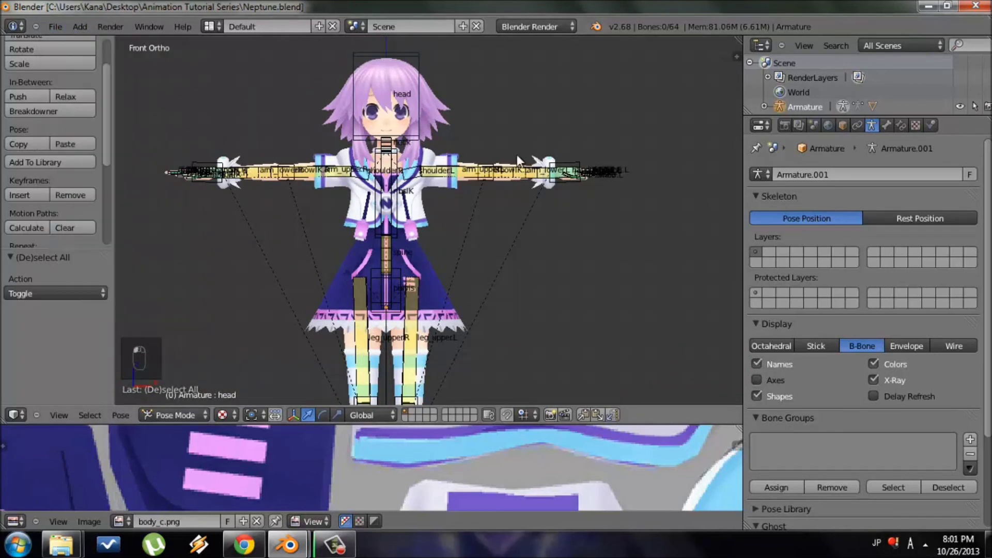
key("Tab")
key("z")
key("z")
key("z")
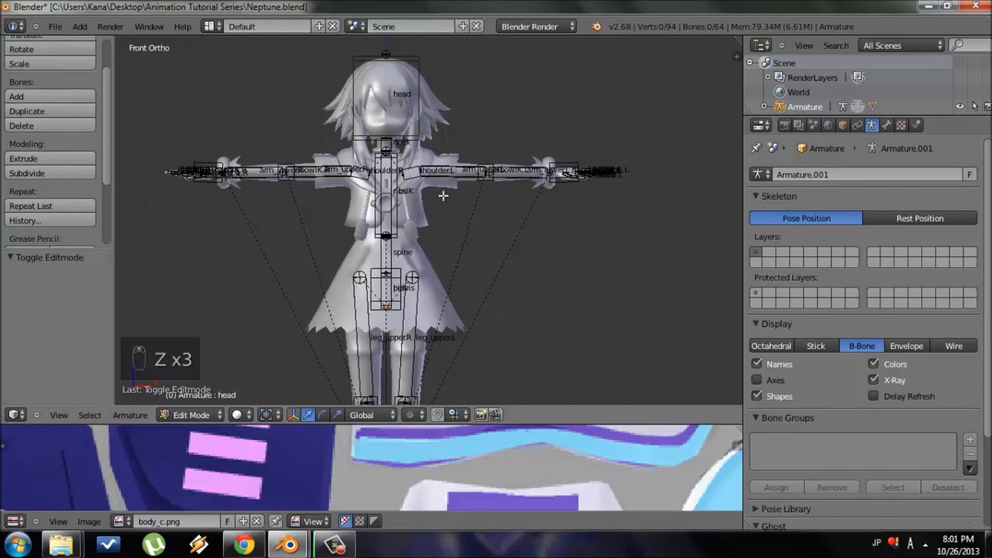
- Examine how the shoulder and arm bones sit inside the mesh in the front view
scroll(448, 209, "up", 3)
scroll(443, 205, "down", 2)
middle_click_drag(444, 210, 439, 270, "shift")
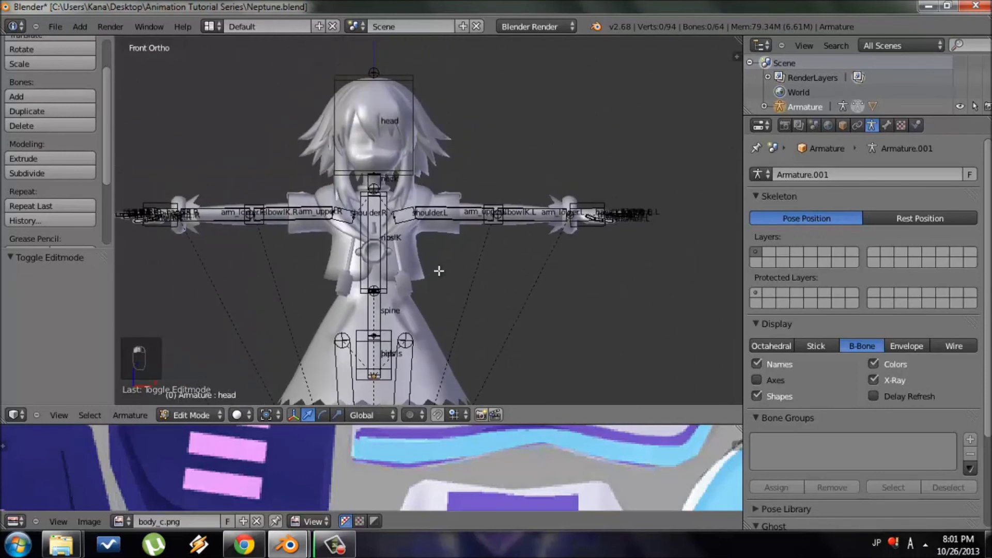
scroll(438, 271, "up", 3)
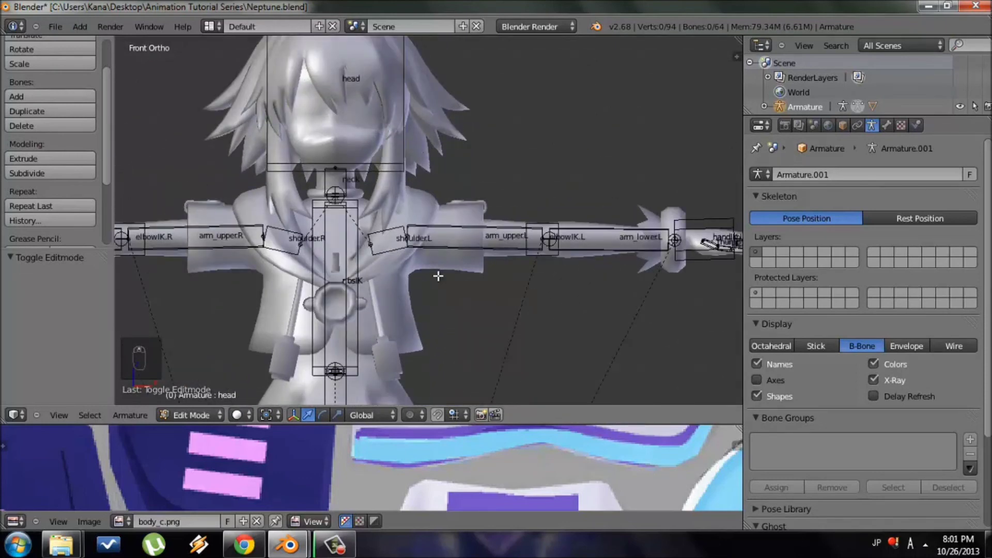
scroll(463, 257, "down", 5)
scroll(460, 263, "down", 1, "ctrl")
scroll(465, 267, "up", 4)
scroll(429, 250, "up", 2)
- Select the Neptune mesh, enter its Edit Mode at the left arm and leave no vertices selected
key("ctrl+Tab")
right_click(380, 235)
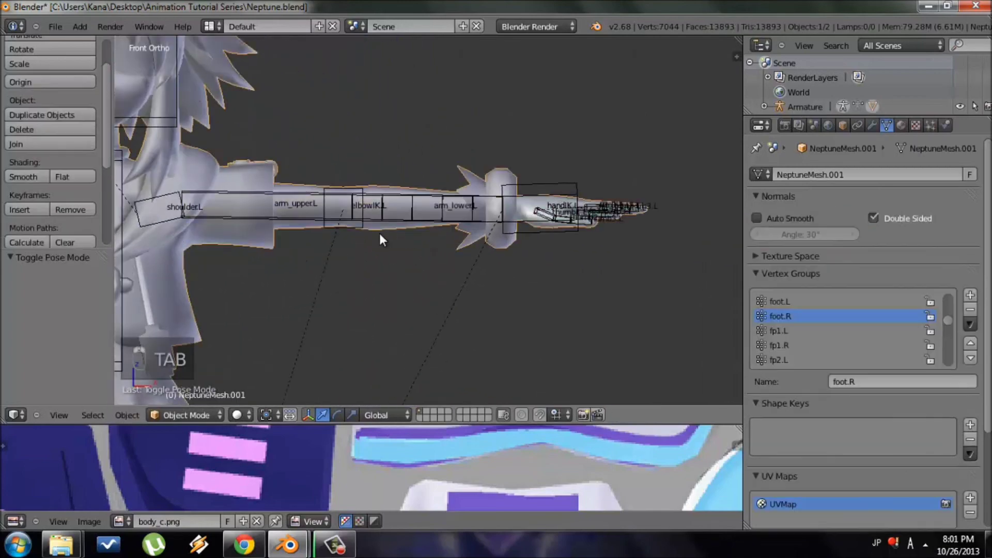
key("Tab")
scroll(409, 284, "up", 3)
key("a")
key("a")
key("a")
key("a")
key("a")
middle_click_drag(455, 314, 588, 289, "shift")
scroll(506, 269, "down", 3)
scroll(504, 248, "up", 1)
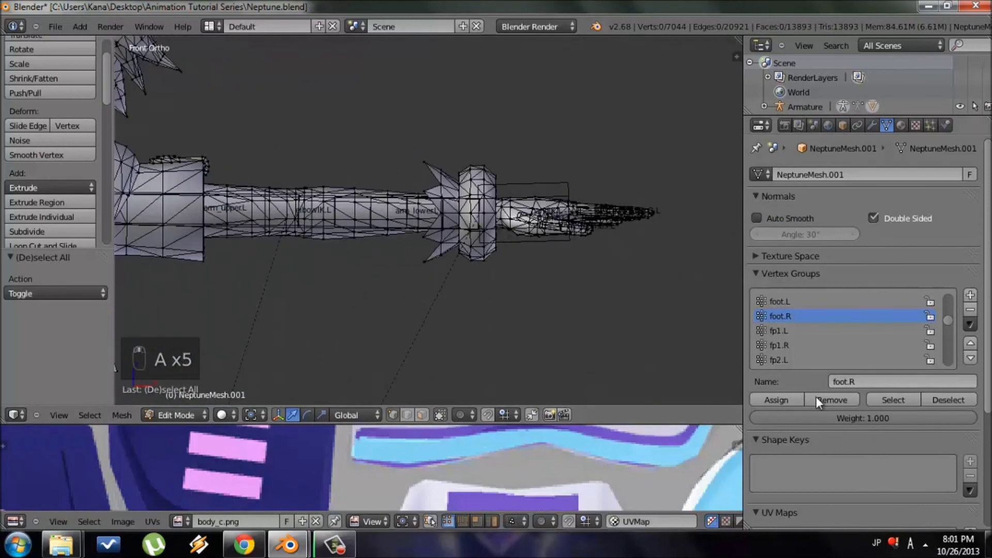
- Select all linked geometry of the spiked cuff on the left wrist
scroll(317, 184, "down", 5)
middle_click_drag(411, 211, 440, 221, "shift")
scroll(442, 222, "up", 4)
middle_click_drag(313, 218, 497, 315, "shift")
middle_click_drag(473, 217, 483, 221, "shift")
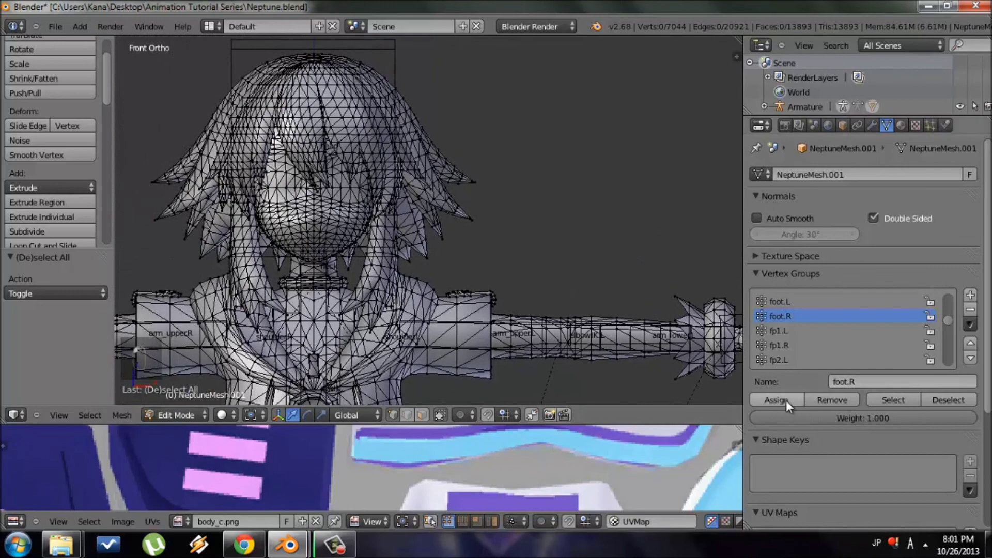
scroll(636, 260, "down", 4)
scroll(662, 298, "up", 3)
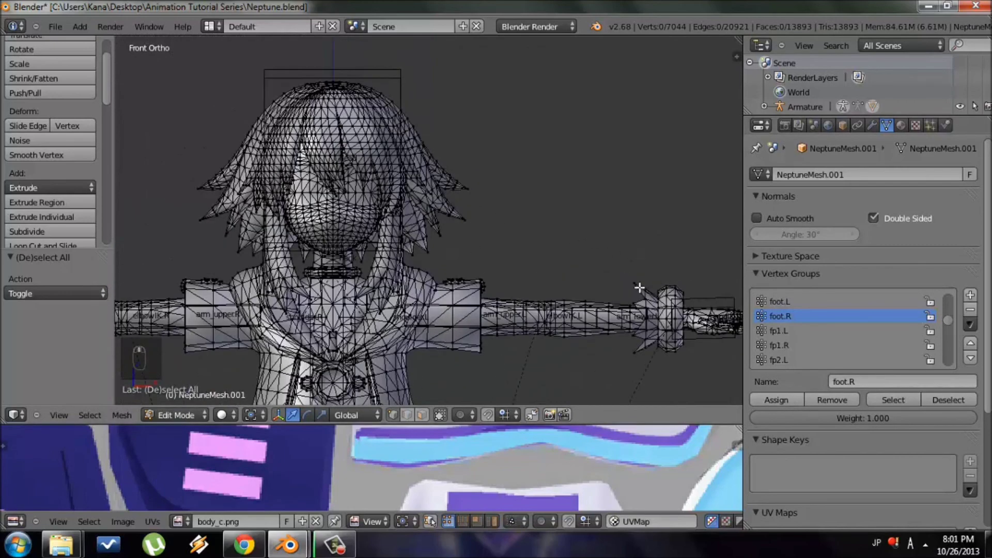
key("l")
key("l")
key("g")
right_click(564, 253)
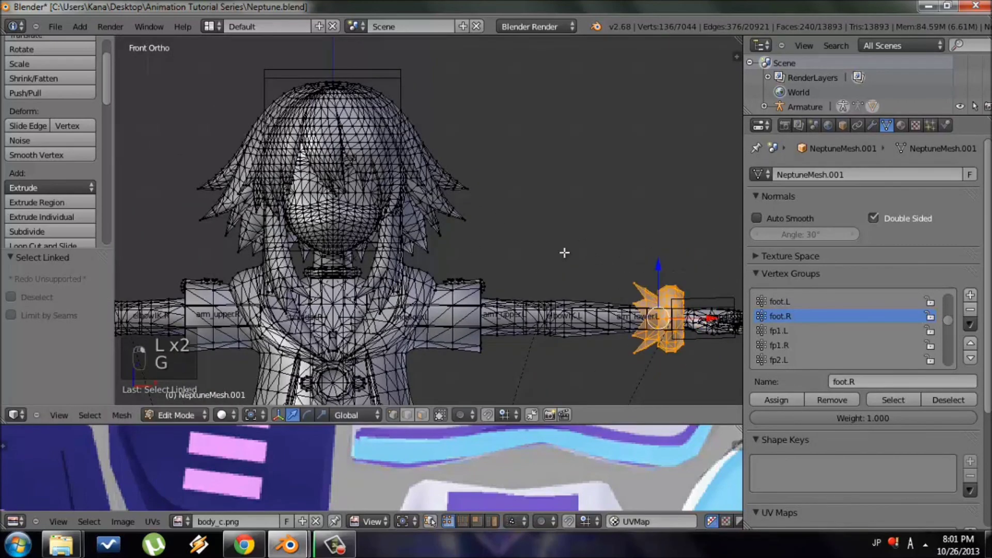
- Assign the selected left wrist cuff to the head vertex group with weight 1.000
scroll(814, 315, "down", 5)
scroll(827, 342, "down", 4)
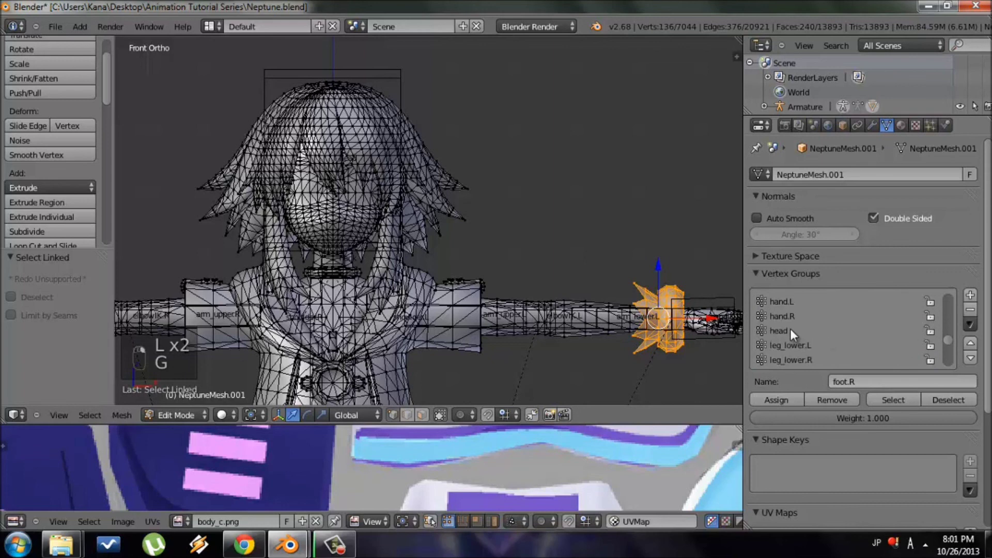
left_click(780, 330)
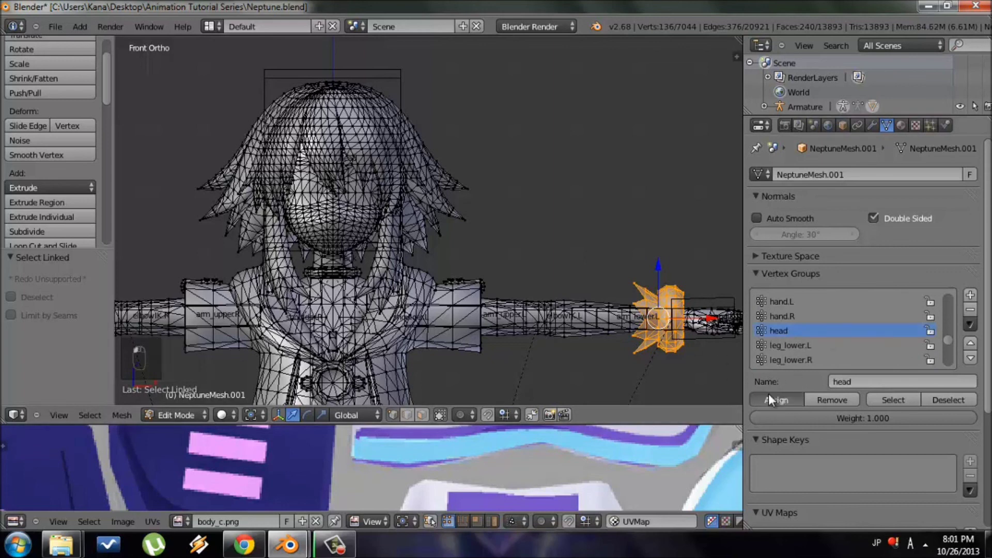
- Leave mesh editing and test-rotate the head bone freely to check whether the wrist cuff follows, cancelling the rotation
key("Tab")
right_click(402, 94)
scroll(422, 217, "down", 3)
key("r")
key("r")
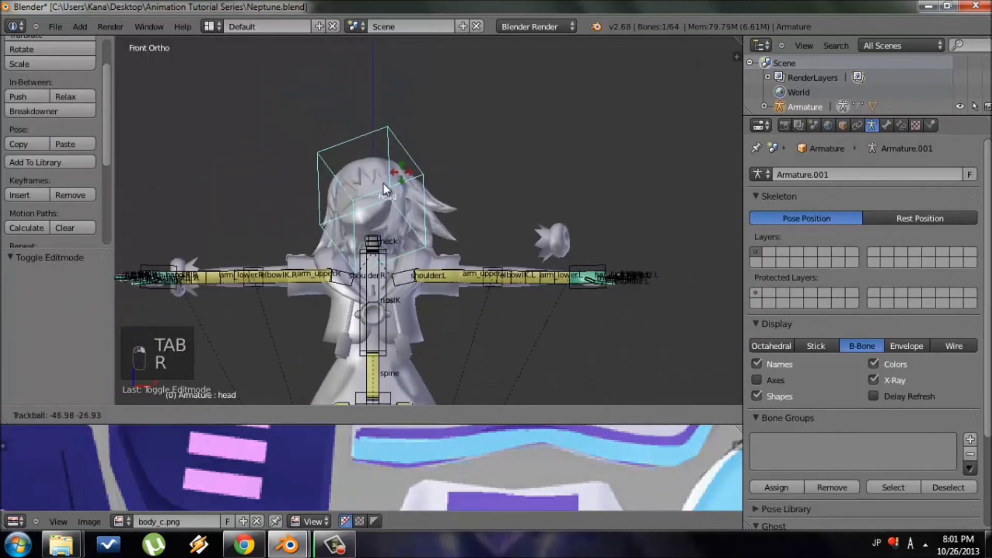
right_click(456, 187)
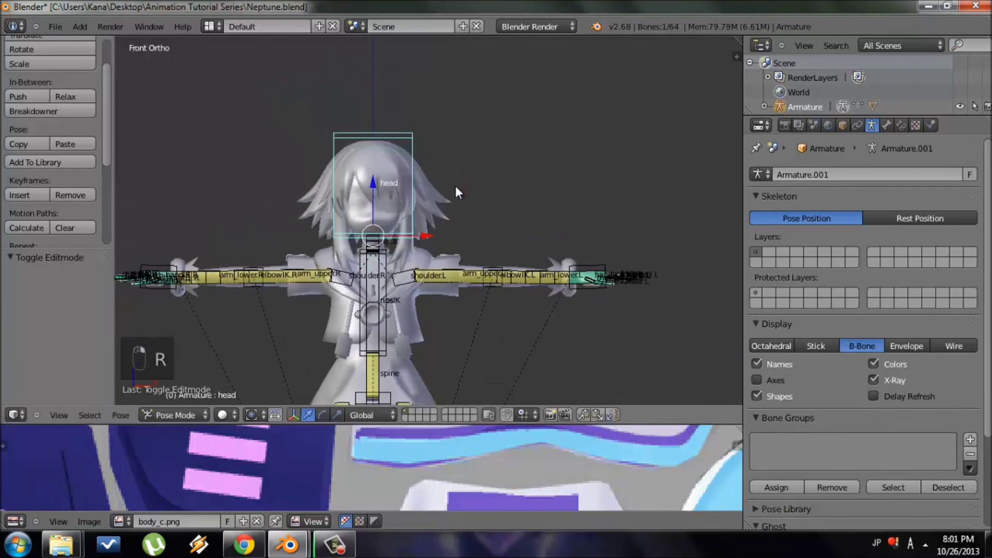
- Return to editing the Neptune mesh, reselect the left wrist cuff and remove it from the head vertex group
right_click(432, 200)
key("Tab")
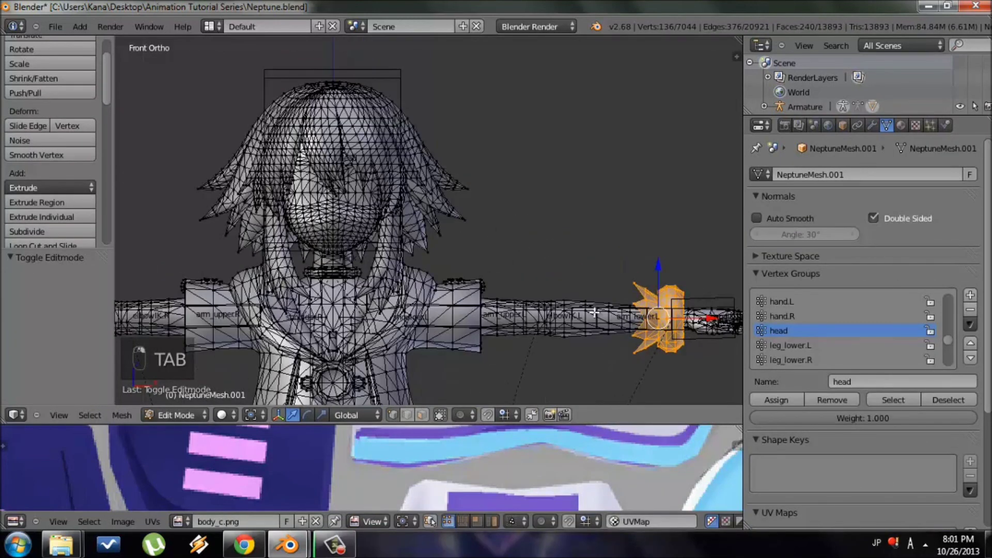
key("a")
key("a")
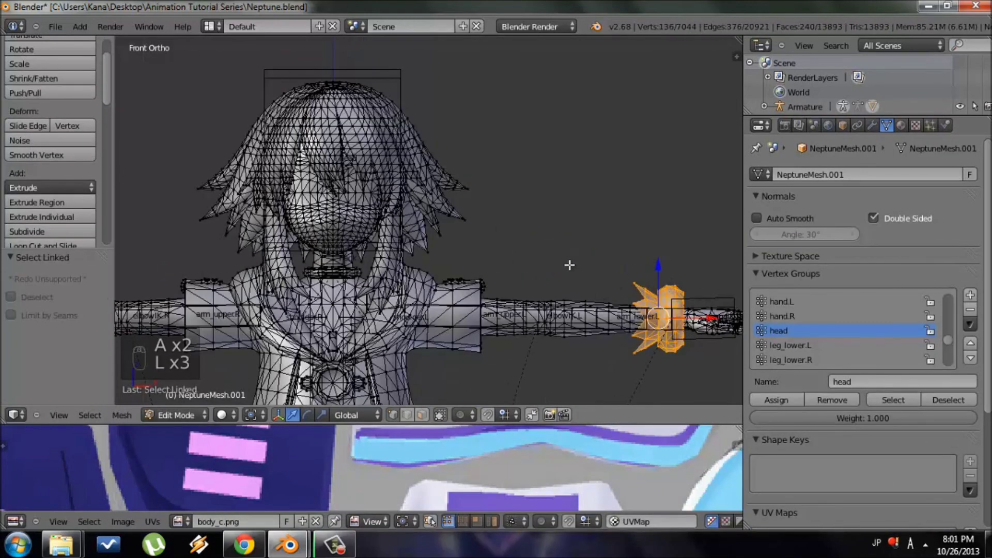
key("g")
right_click(549, 233)
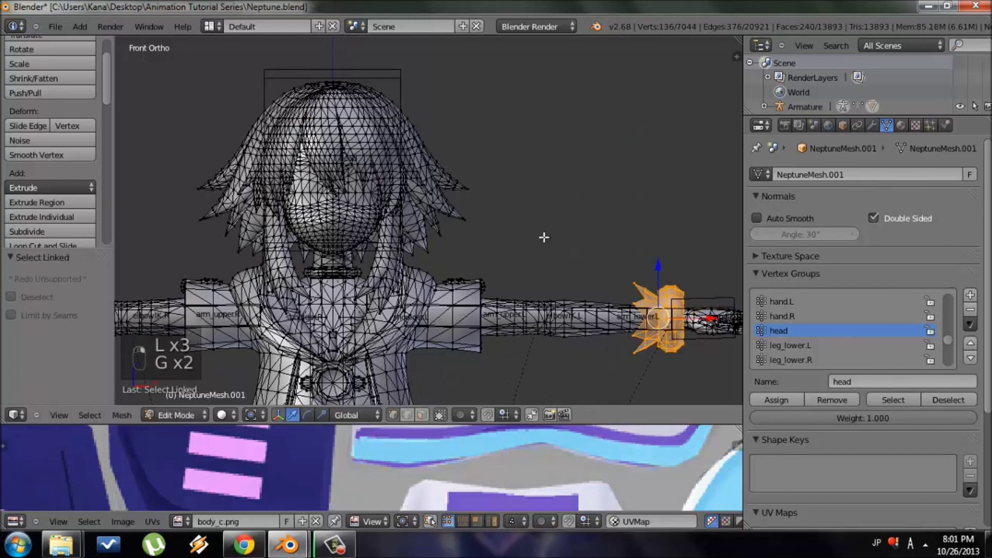
left_click(783, 345)
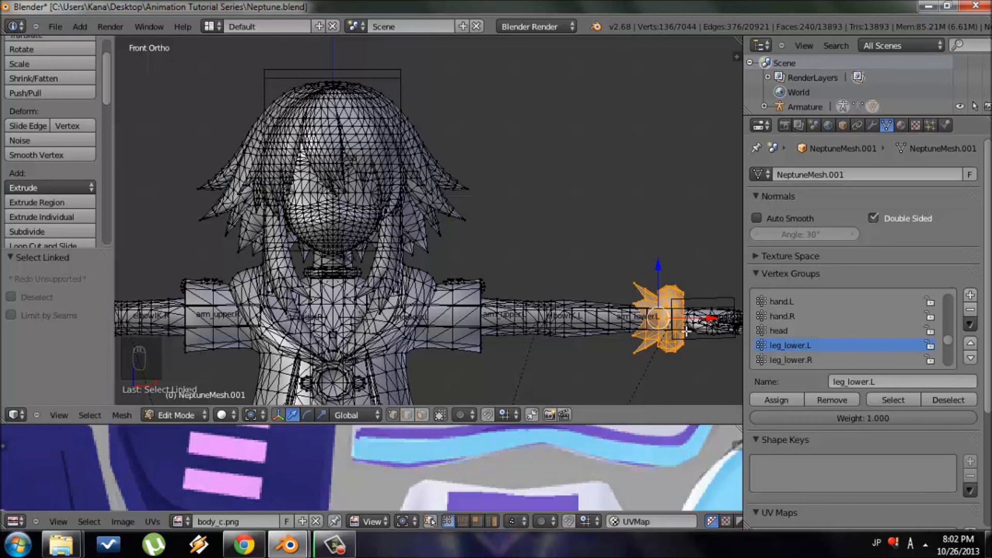
left_click(783, 332)
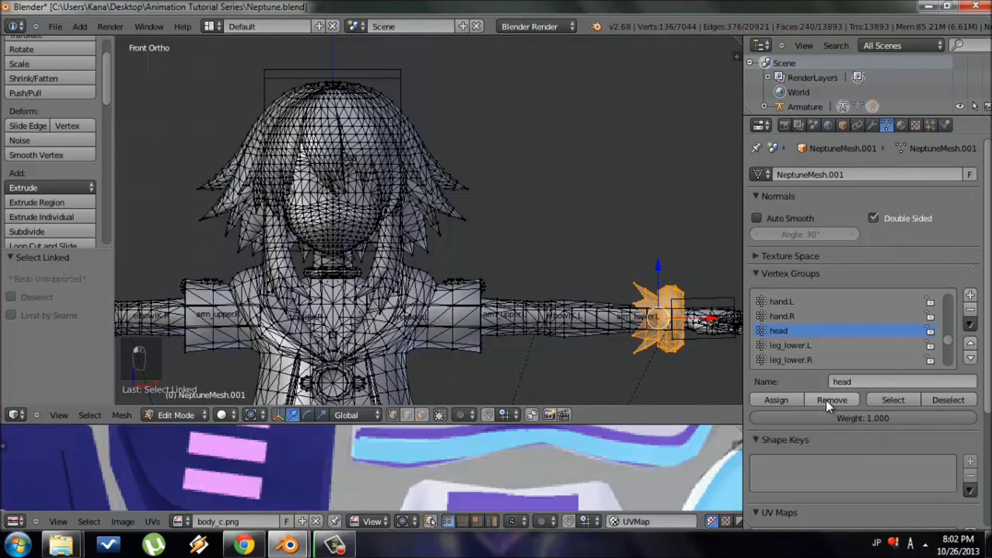
- Leave mesh editing and test-rotate the head bone again to check the wrist cuff, cancelling the rotation
key("Tab")
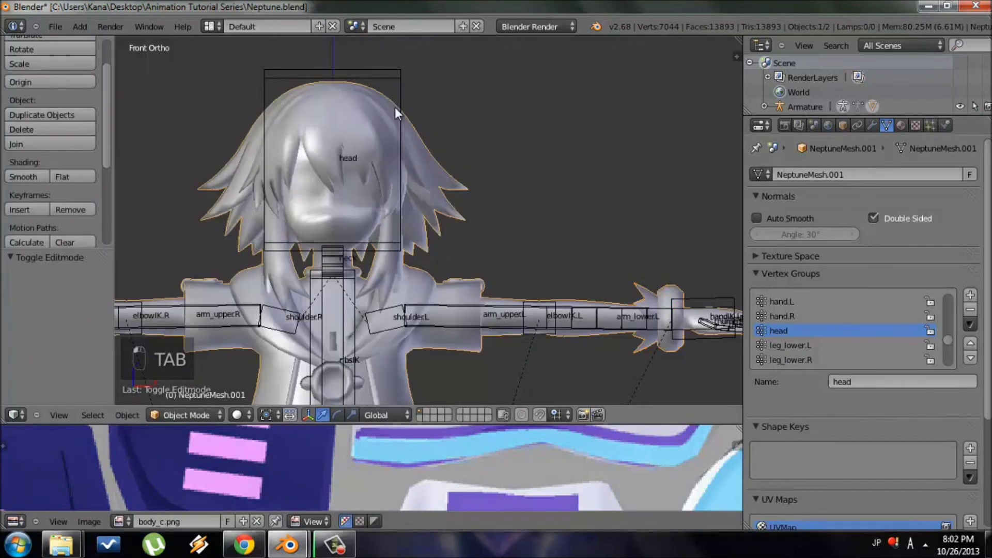
right_click(393, 111)
key("r")
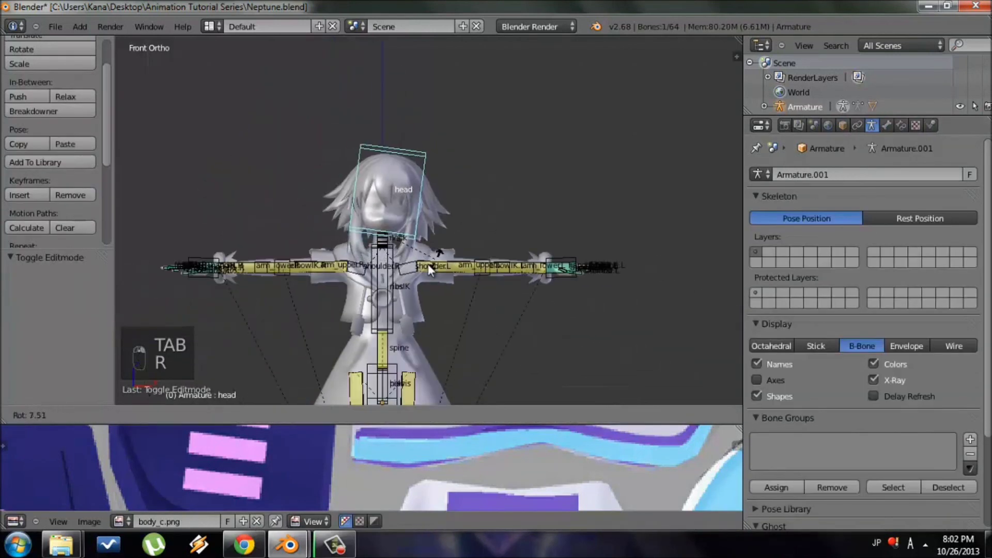
right_click(421, 243)
scroll(563, 270, "up", 2)
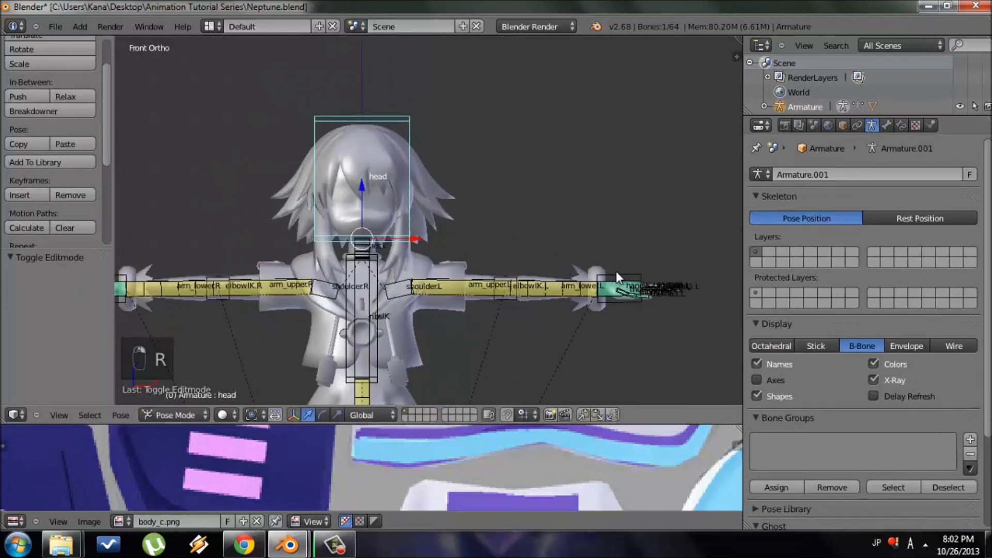
- Test the left arm and wrist cuff deformation by moving the handIK.L bone around several times, cancelling each move
right_click(608, 286)
key("g")
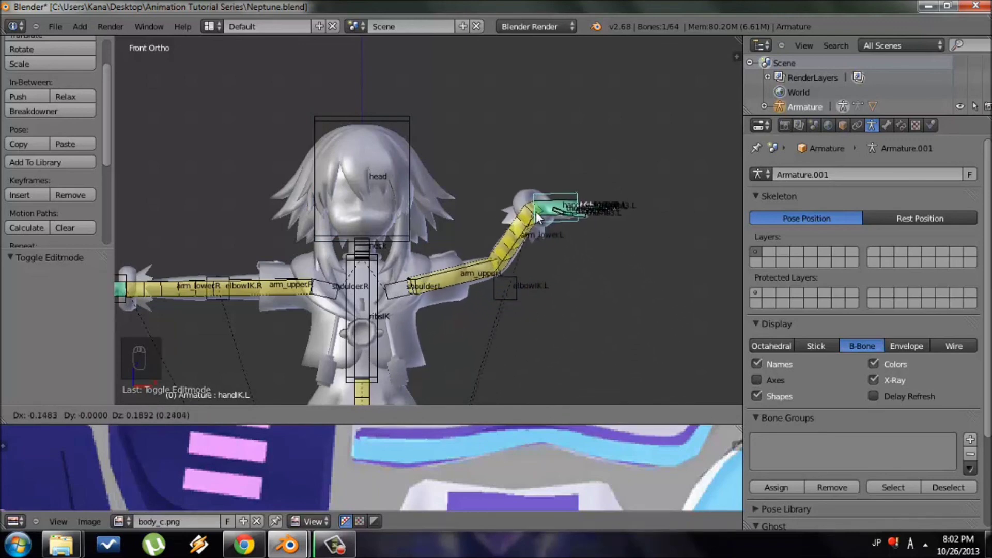
right_click(585, 334)
middle_click_drag(585, 337, 506, 291, "shift")
scroll(560, 291, "up", 3)
key("g")
right_click(481, 259)
scroll(480, 262, "down", 1)
scroll(479, 262, "down", 3)
key("g")
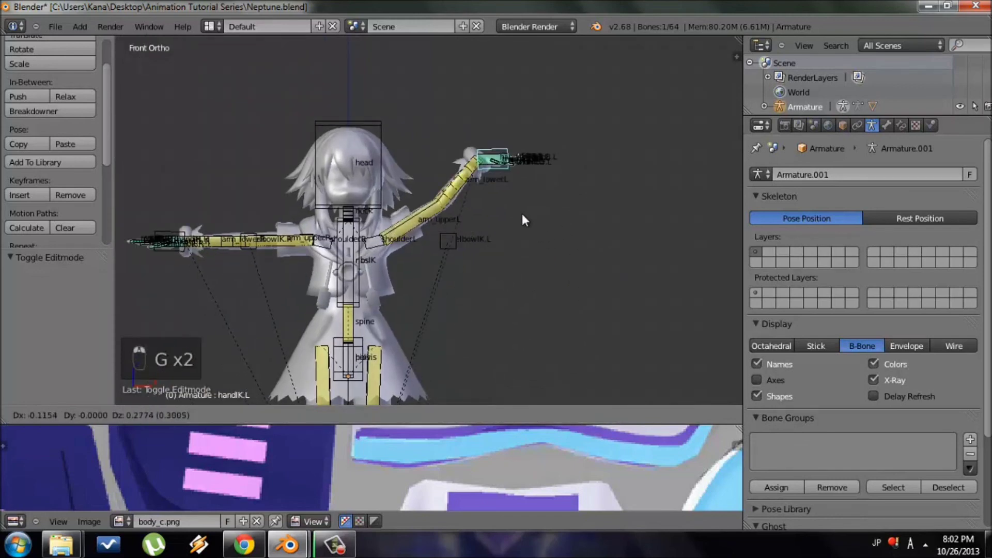
right_click(533, 262)
scroll(510, 253, "up", 2)
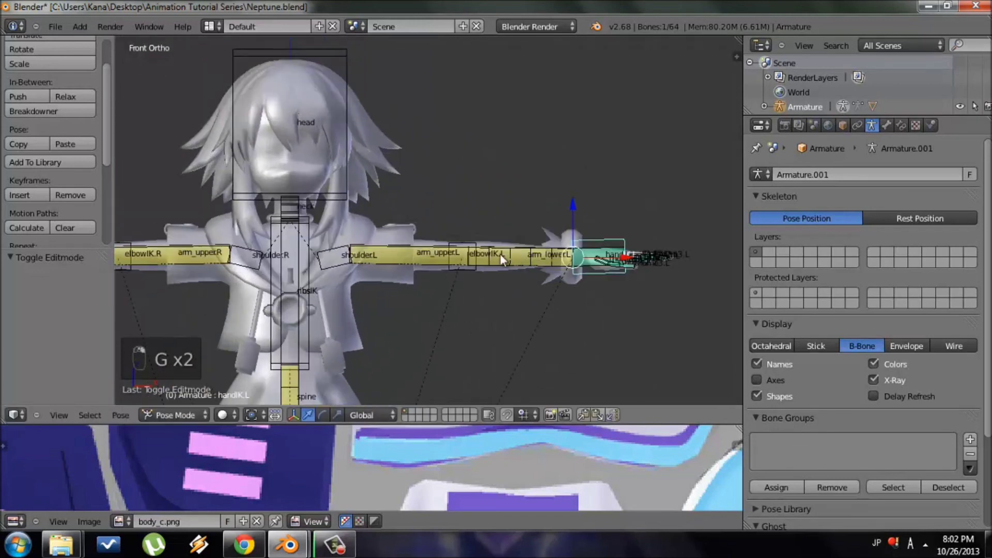
middle_click_drag(409, 203, 520, 230, "shift")
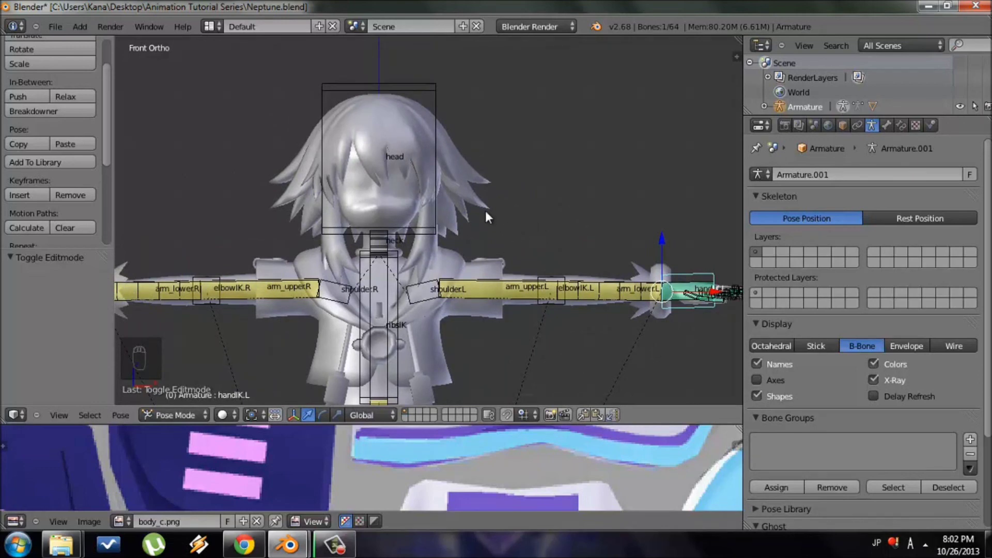
- Select the Neptune mesh, save the file and bring the whole character into view
right_click(455, 184)
left_click(51, 24)
left_click(78, 117)
scroll(552, 150, "down", 5)
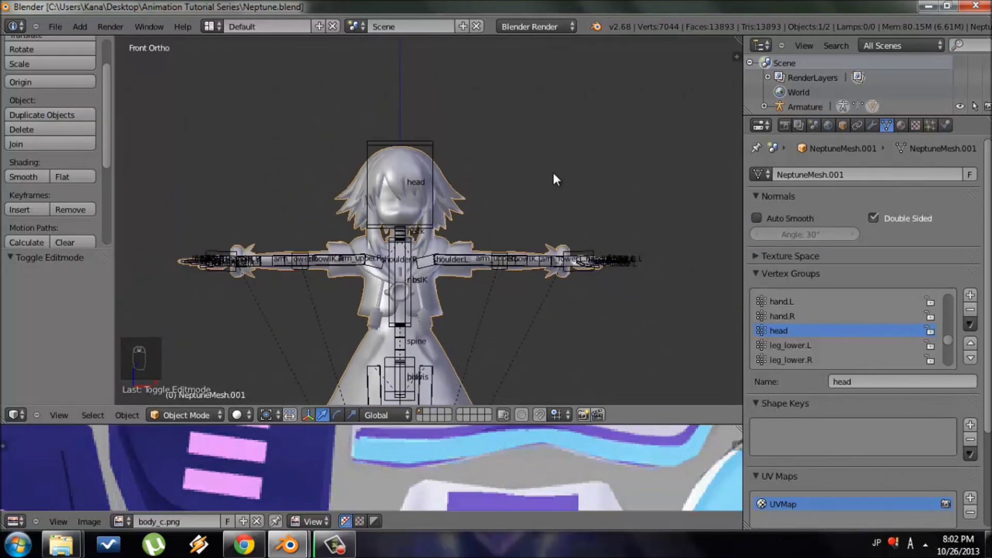
middle_click_drag(558, 219, 564, 170, "shift")
scroll(563, 169, "up", 2)
scroll(560, 171, "down", 1)
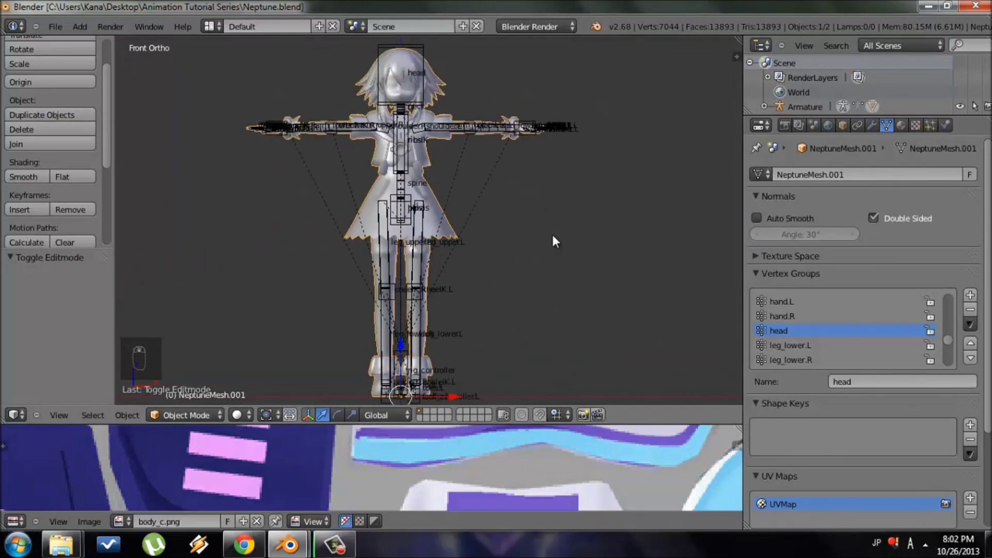